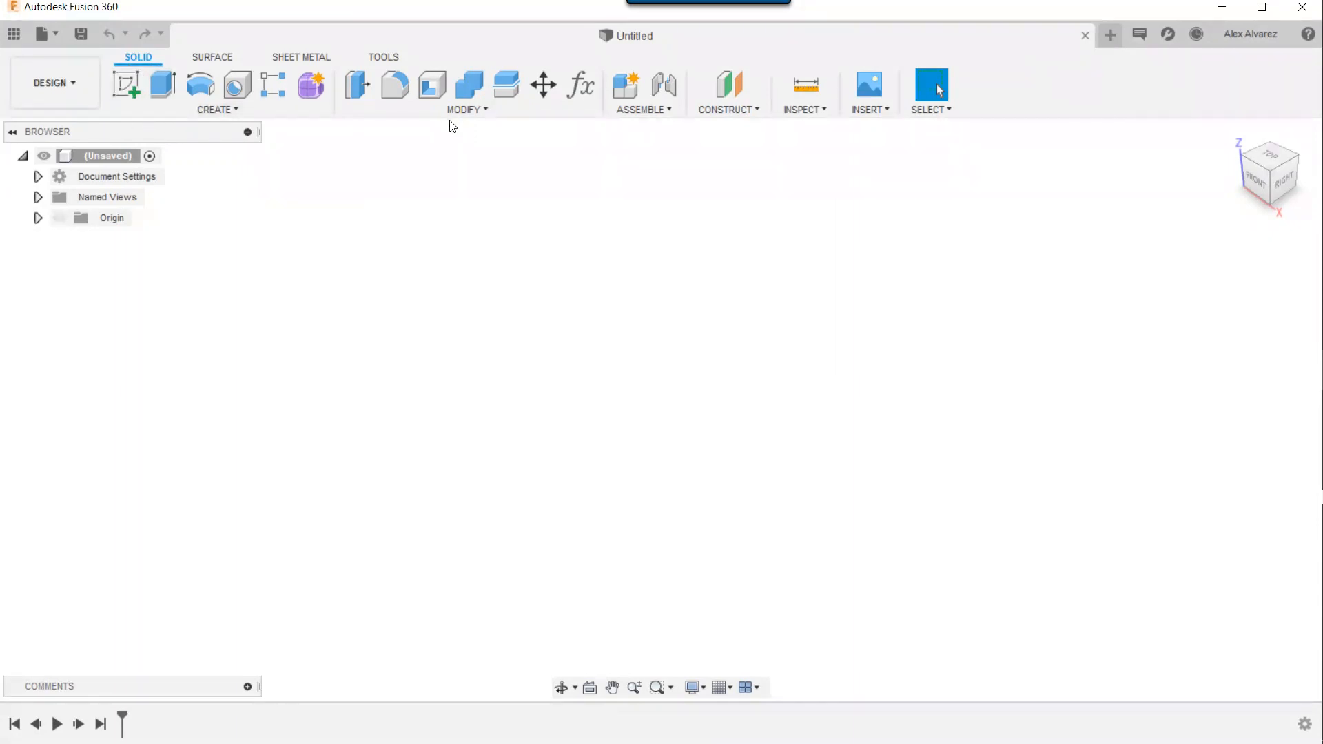
pyautogui.click(88, 95)
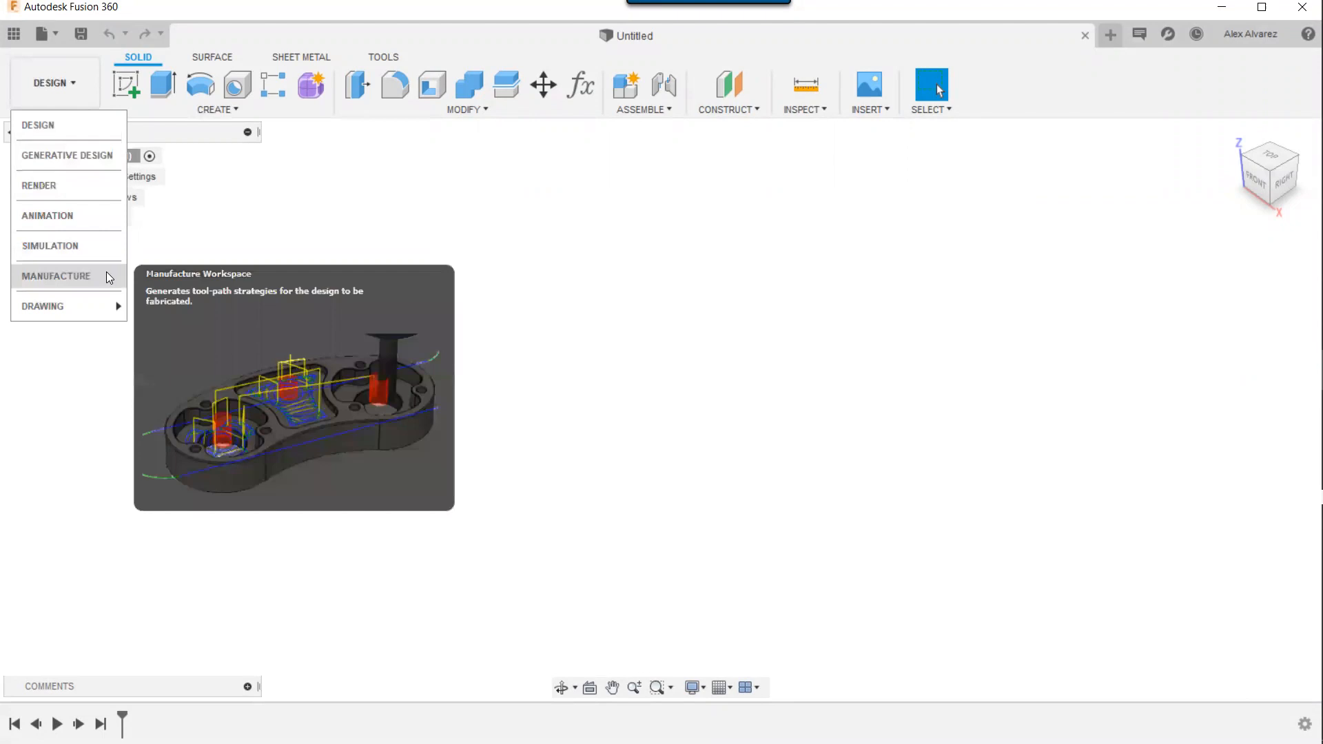
pyautogui.moveTo(71, 307)
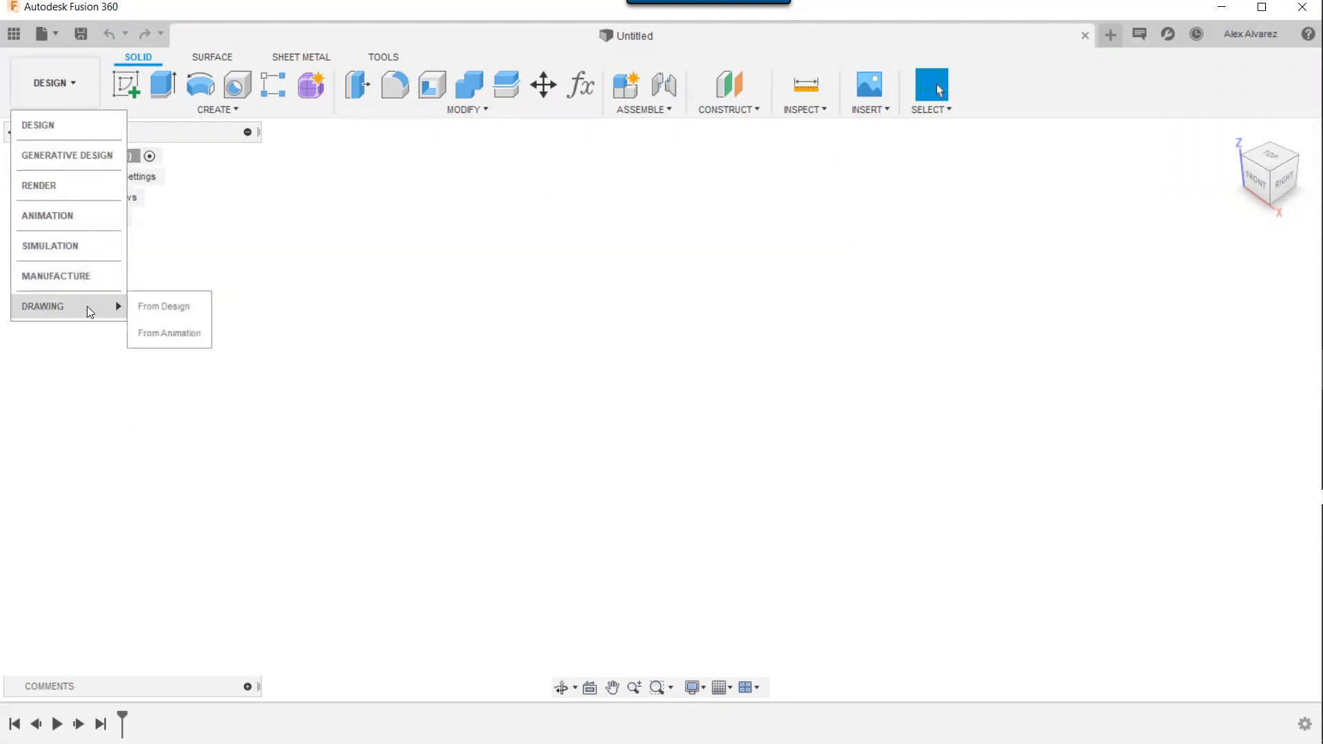
pyautogui.click(87, 97)
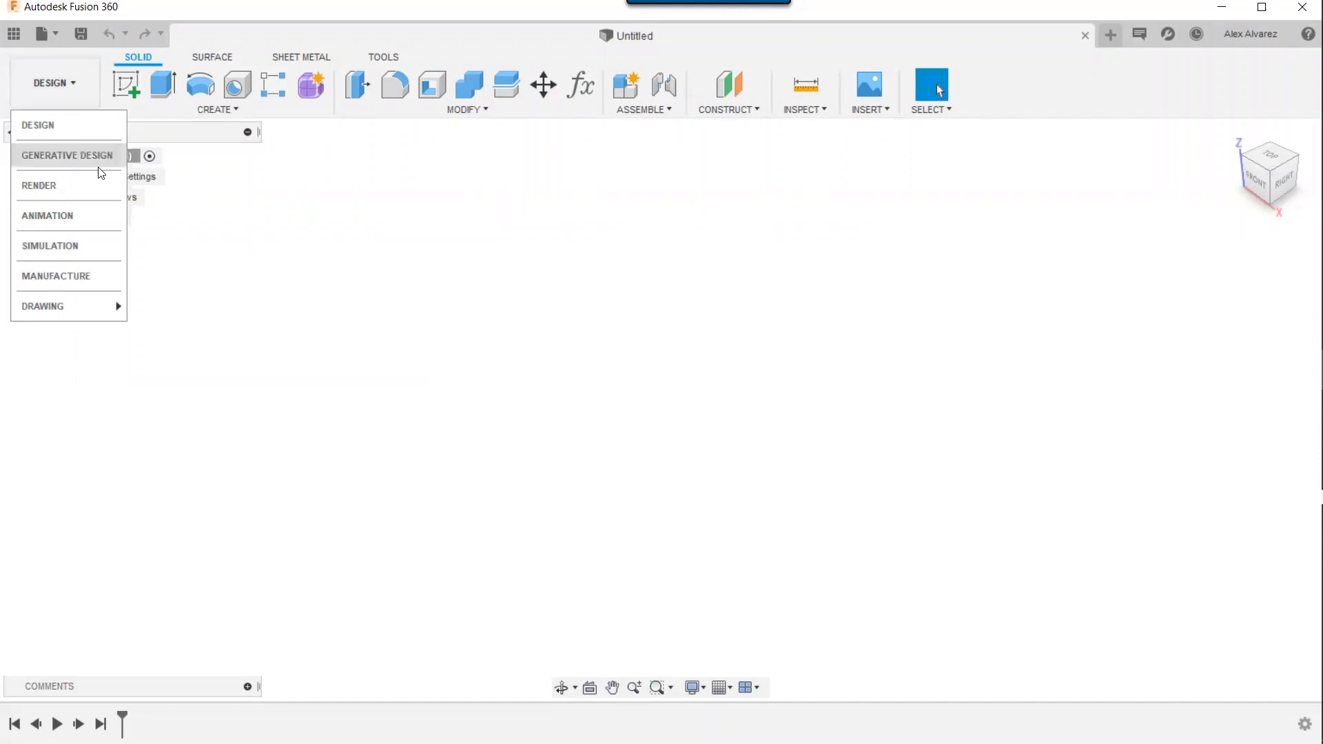
pyautogui.moveTo(109, 306)
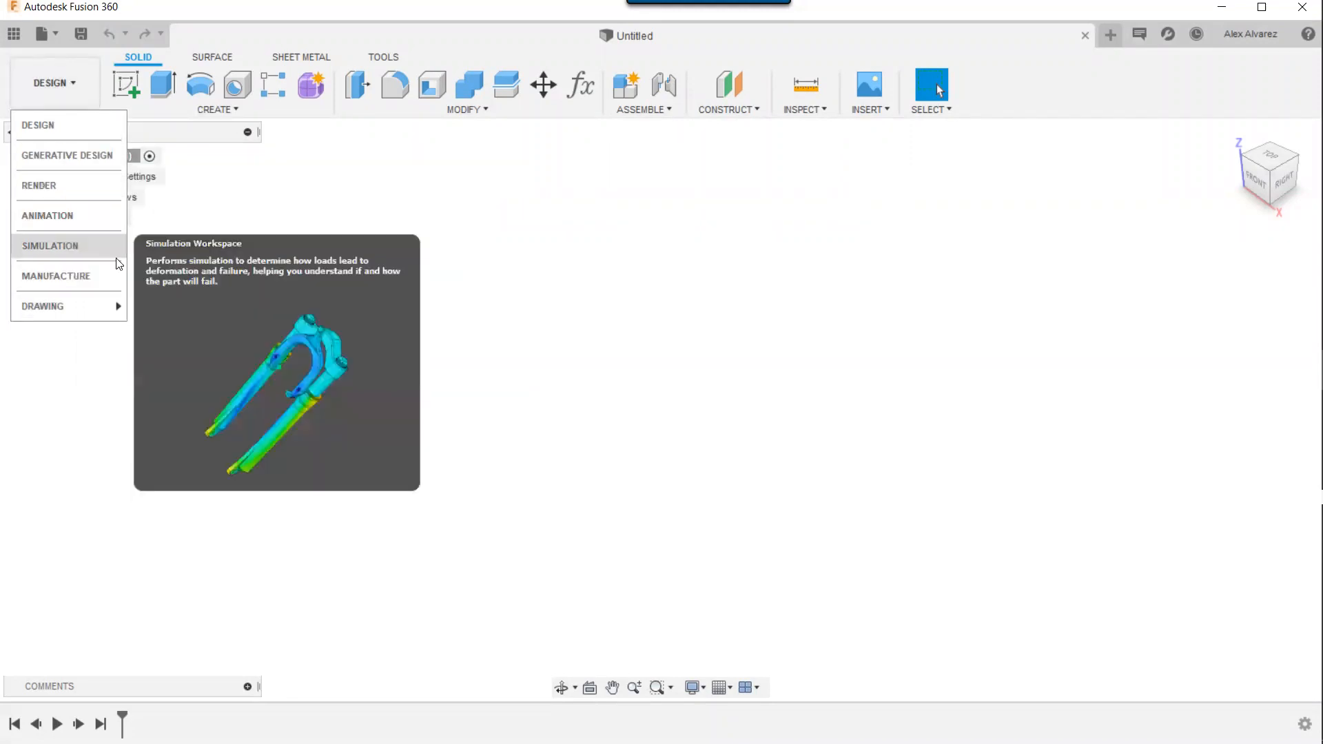
pyautogui.click(448, 191)
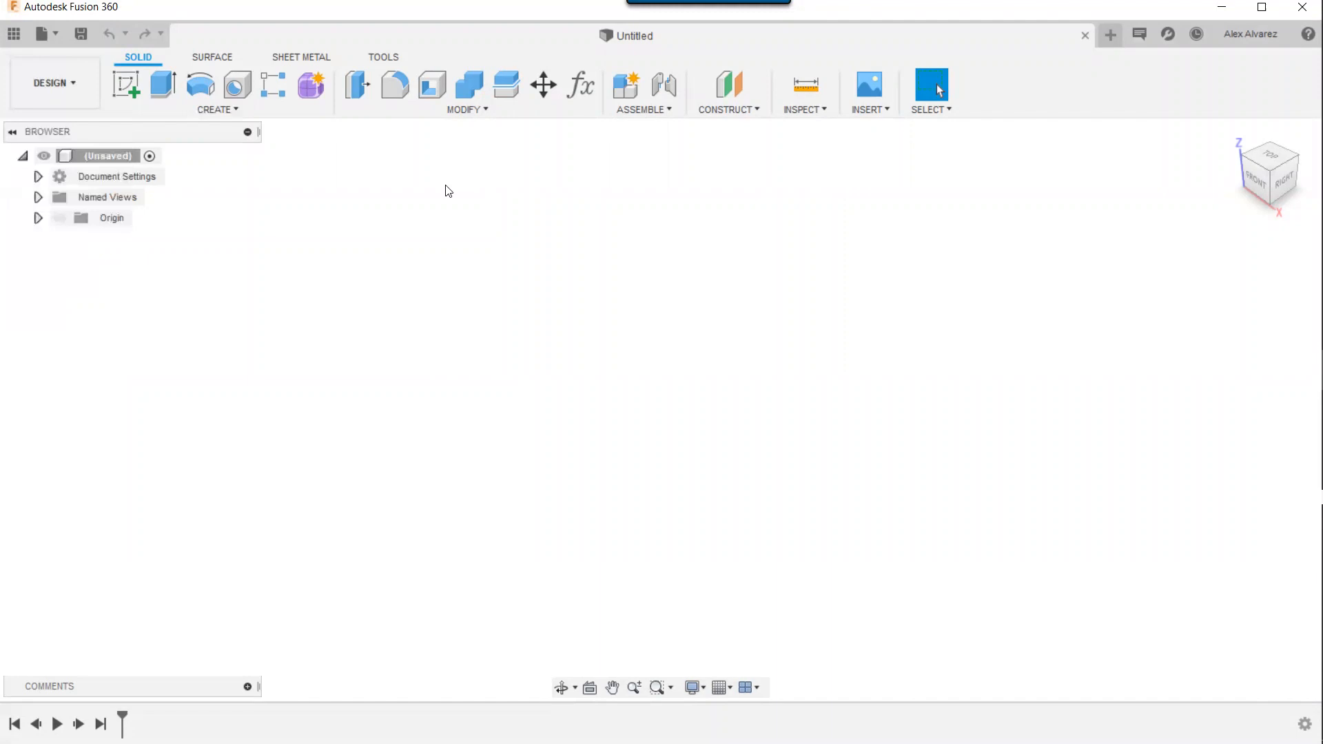
# - Sketch an open chain of five connected lines on the front plane, starting beside the origin and ending inside the shape
pyautogui.click(131, 81)
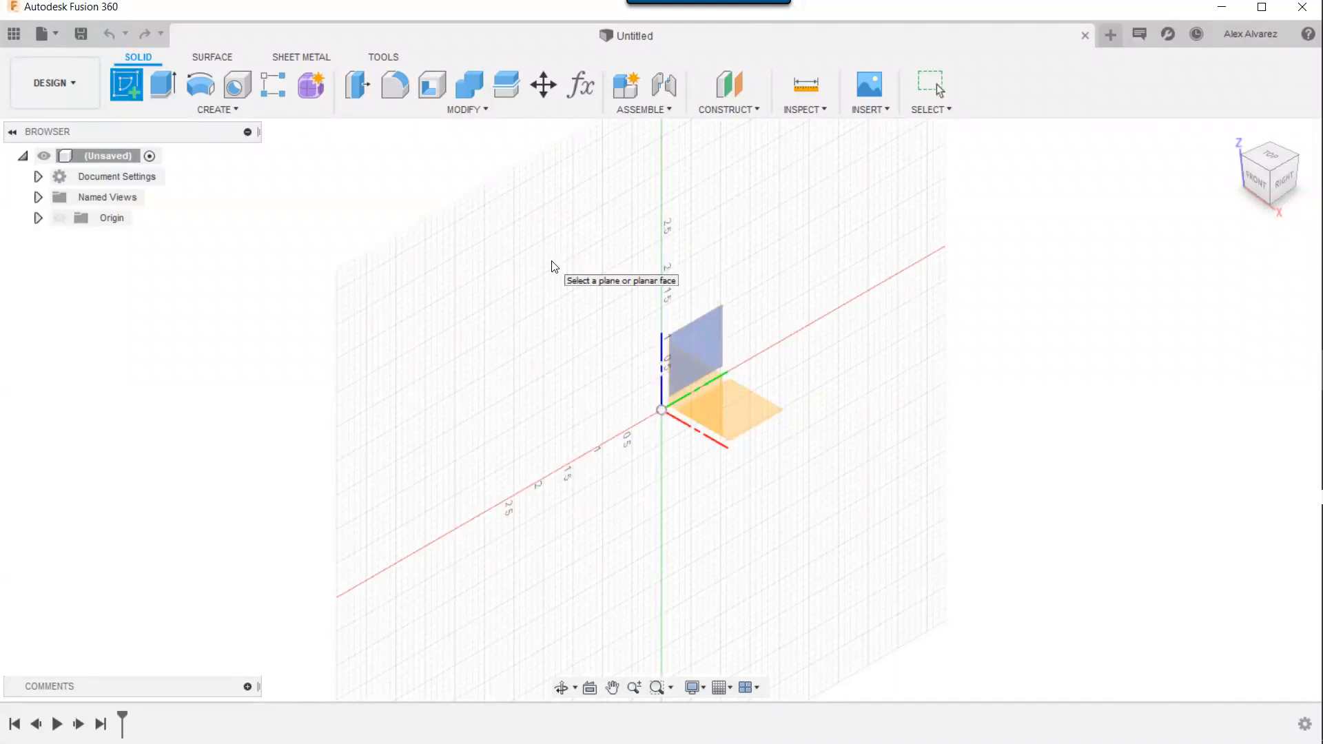
pyautogui.click(696, 344)
pyautogui.press('l')
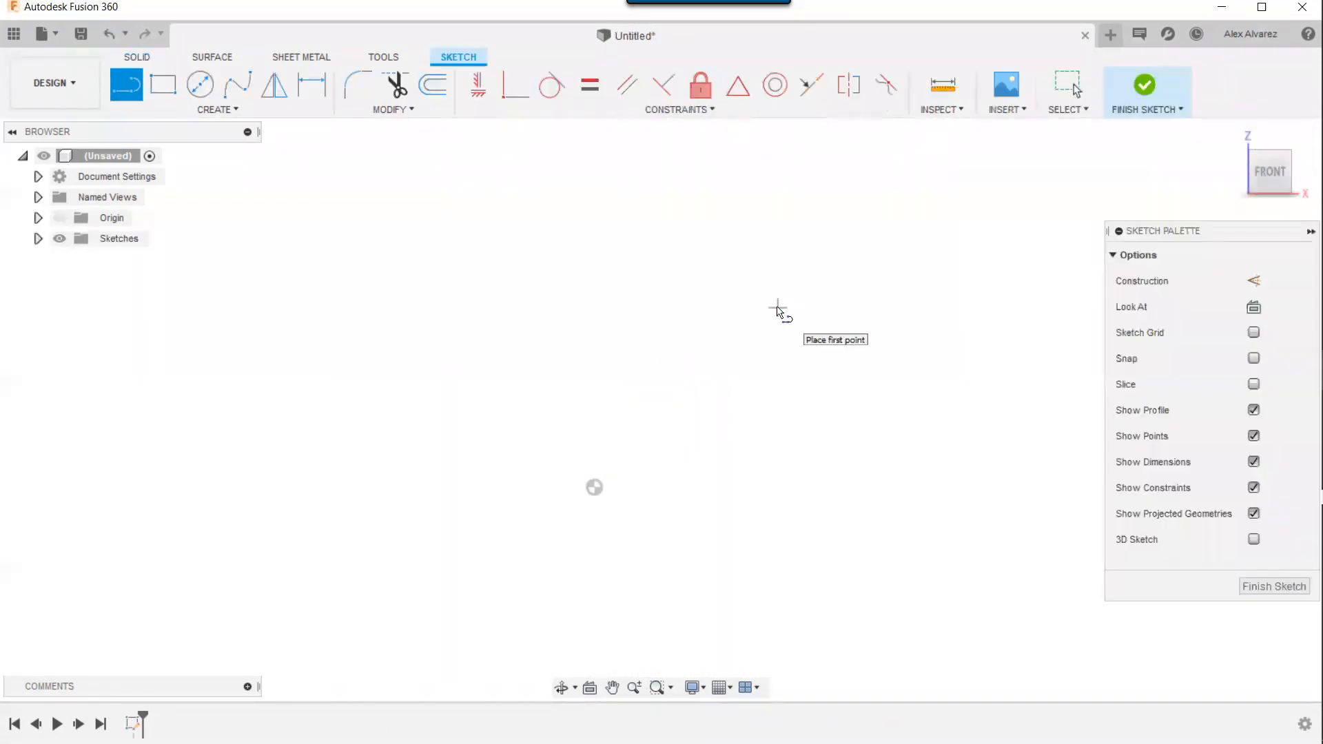
pyautogui.click(594, 488)
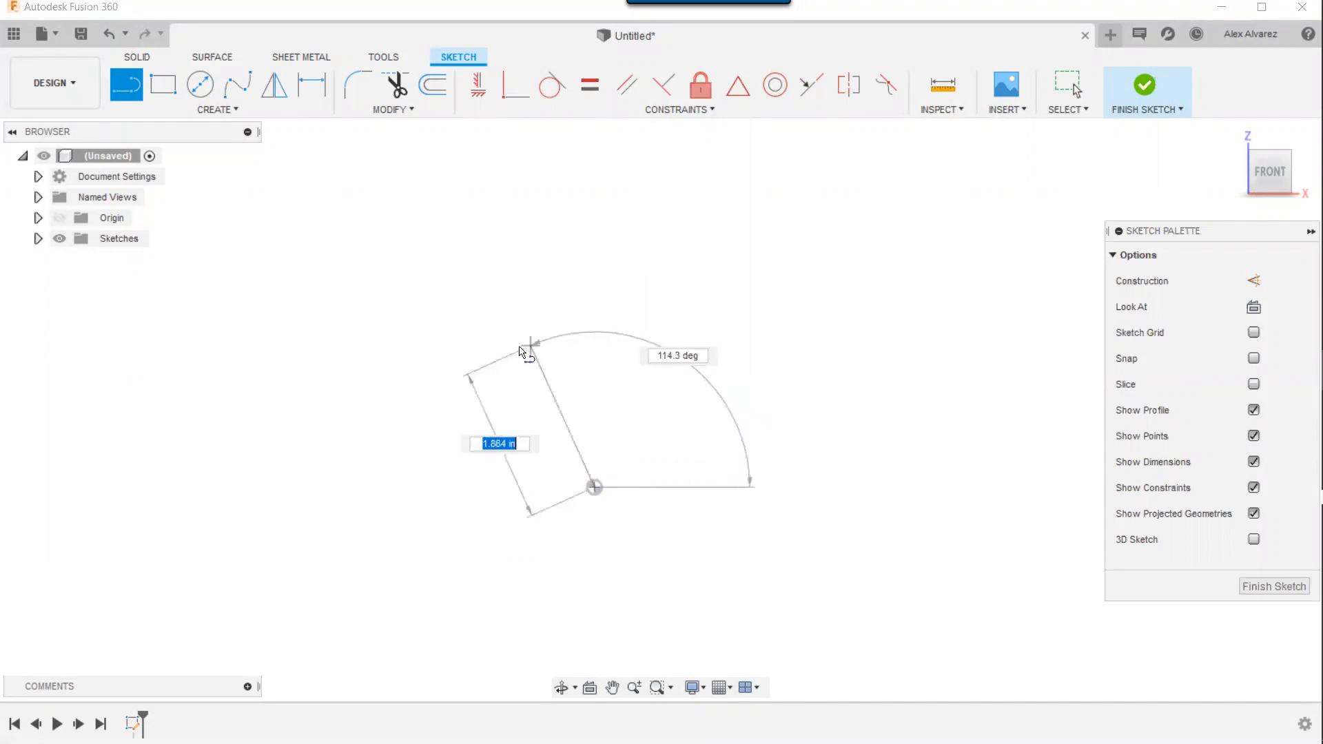
pyautogui.press('Escape')
pyautogui.press('l')
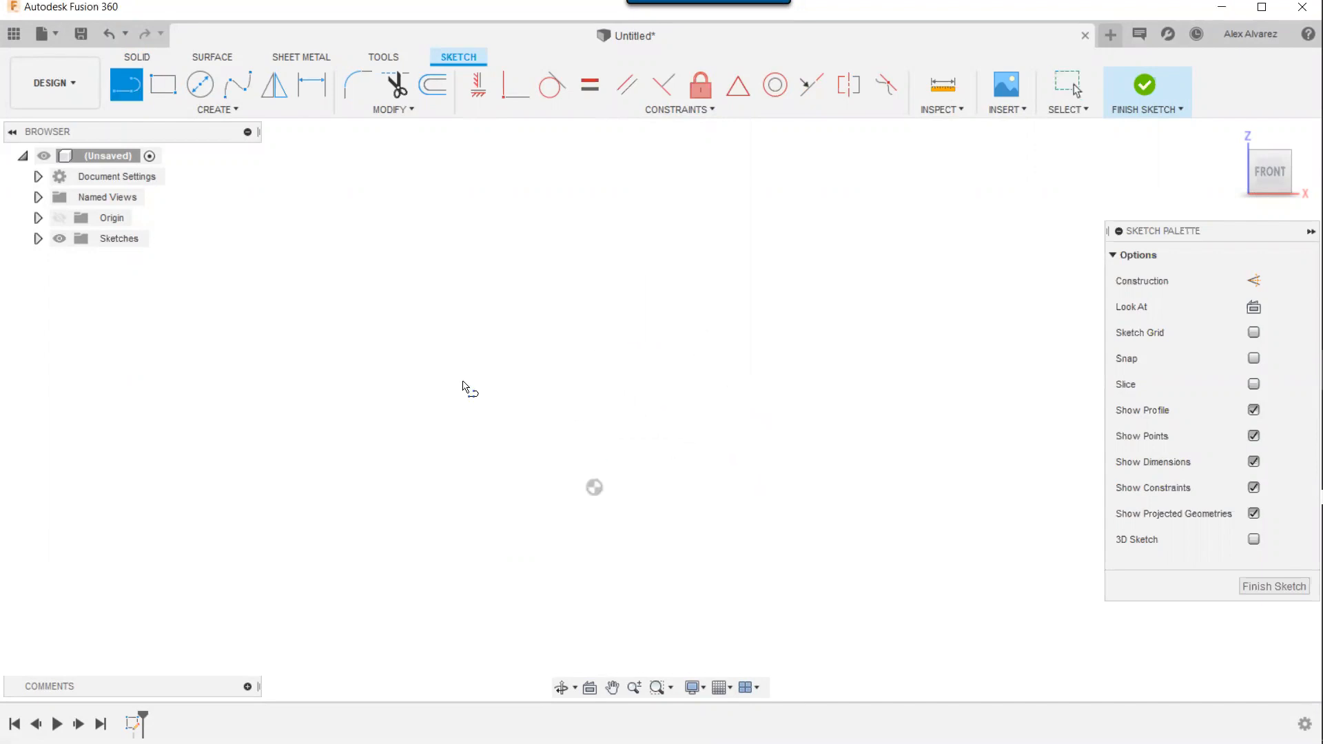
pyautogui.click(594, 487)
pyautogui.click(512, 411)
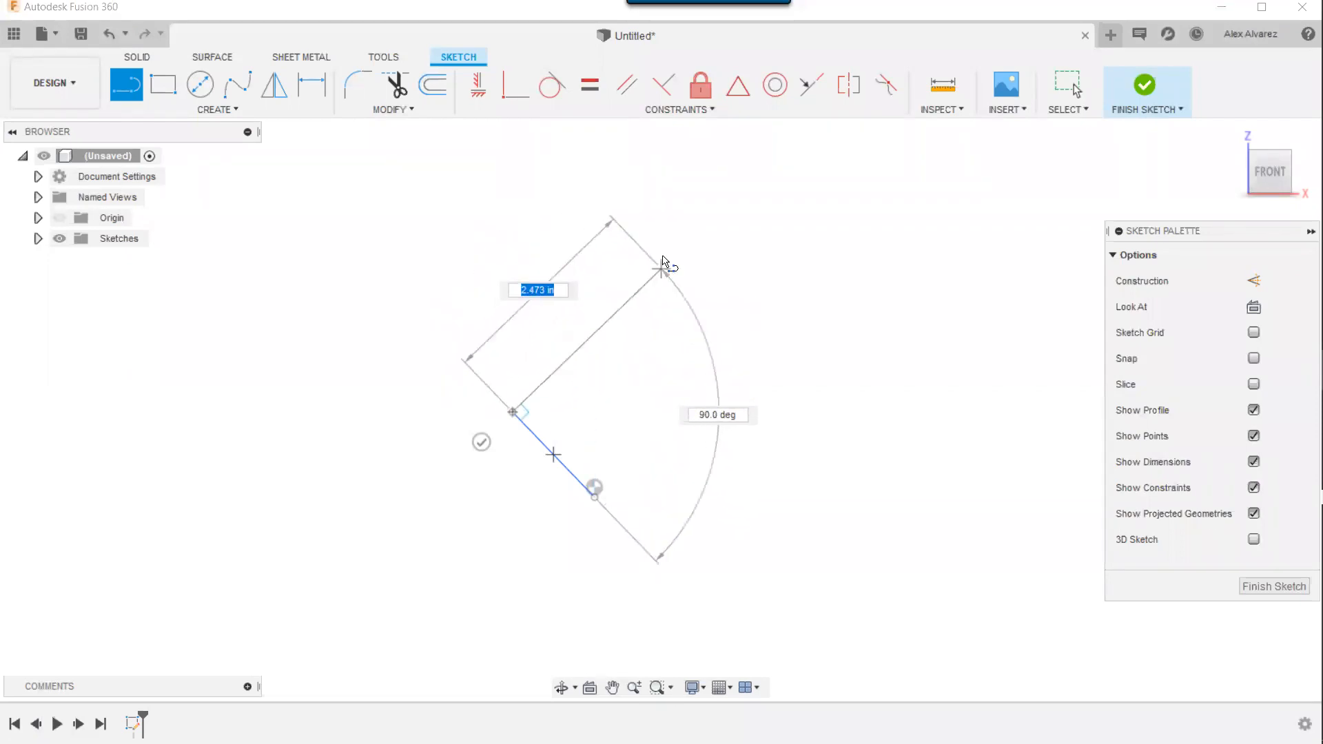
pyautogui.click(655, 211)
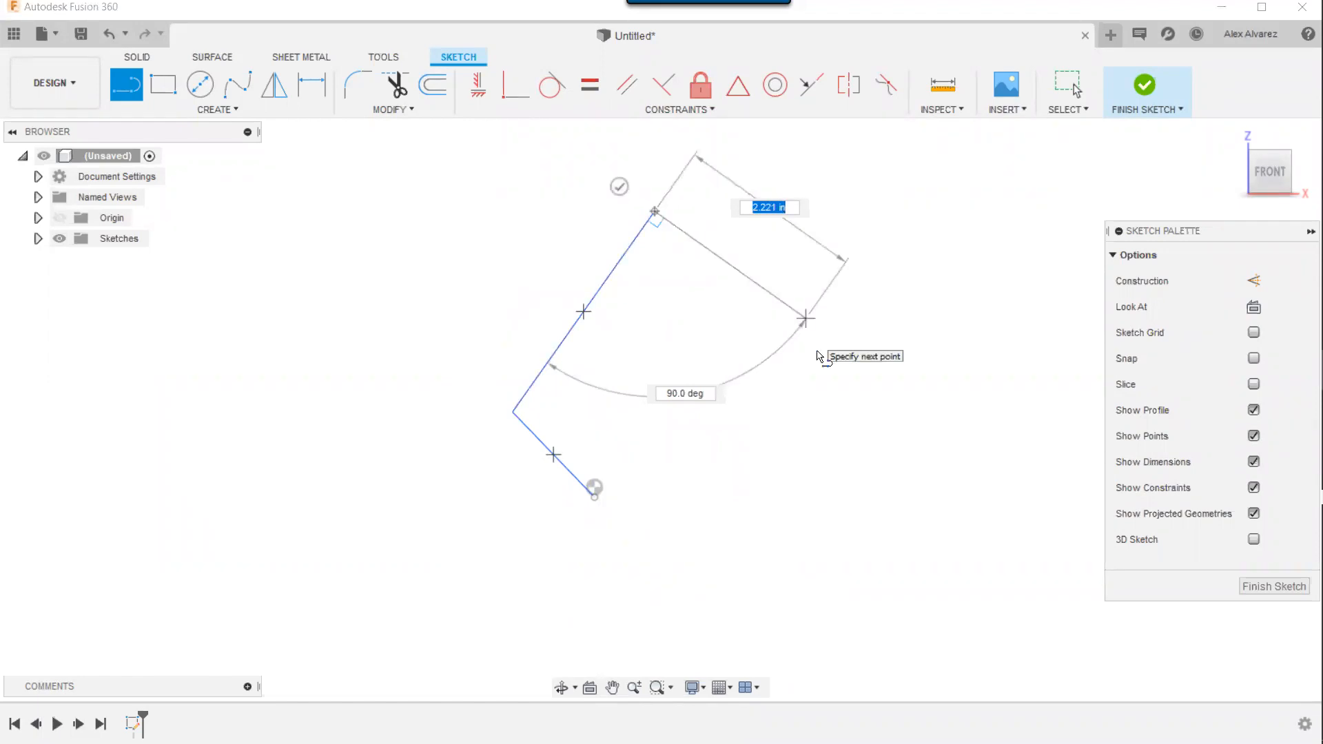
pyautogui.click(830, 366)
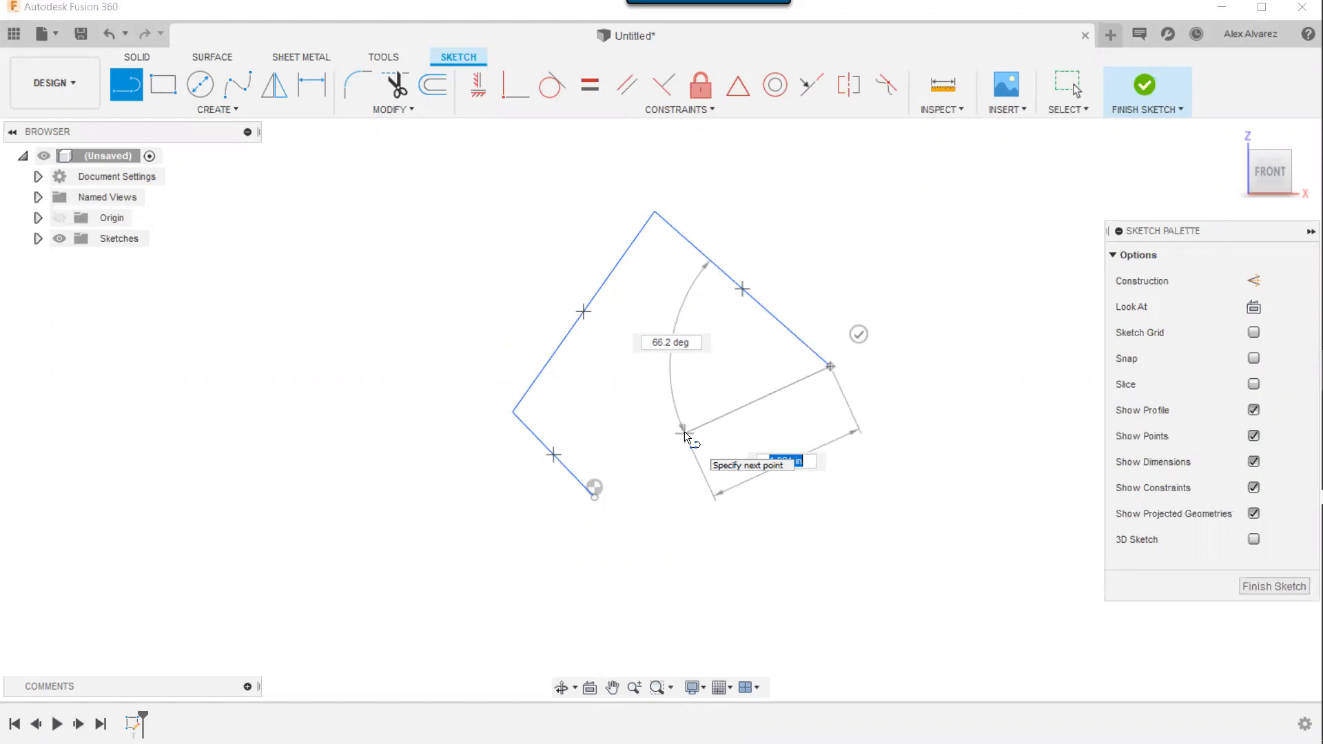
pyautogui.click(685, 433)
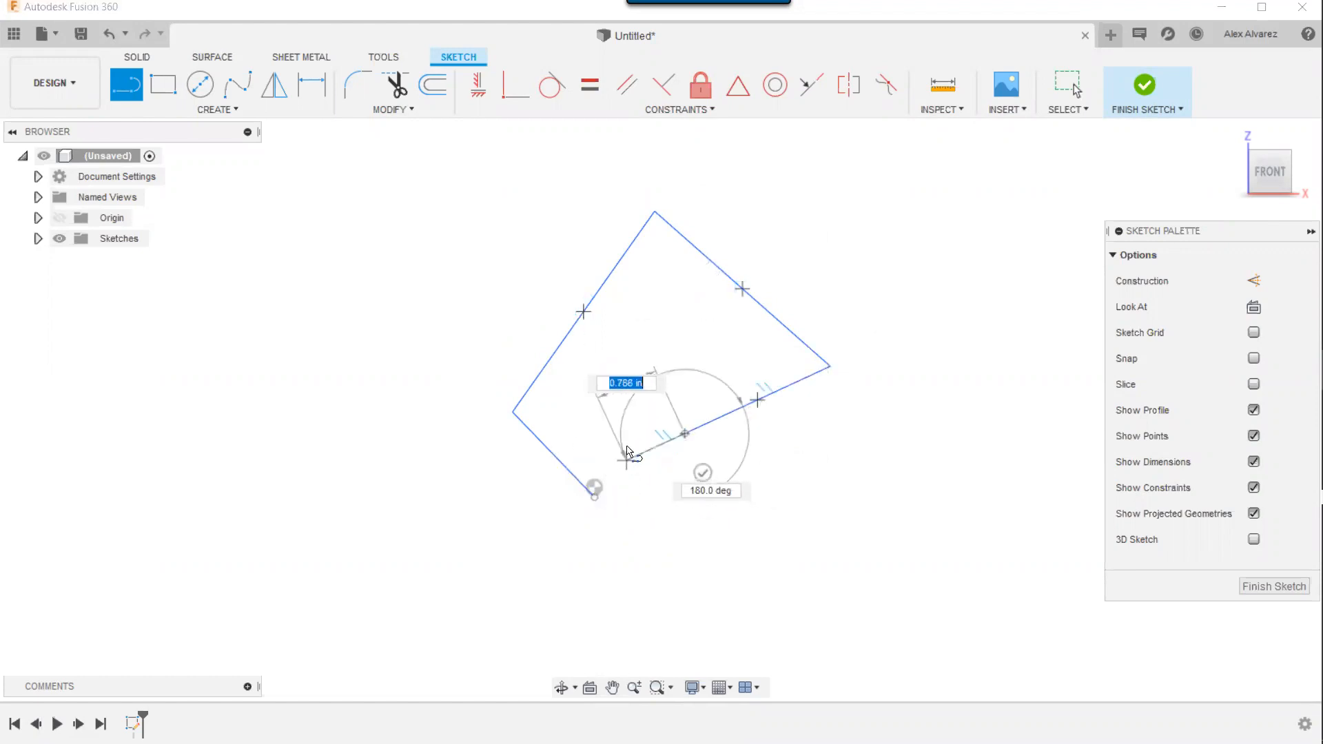
pyautogui.click(669, 343)
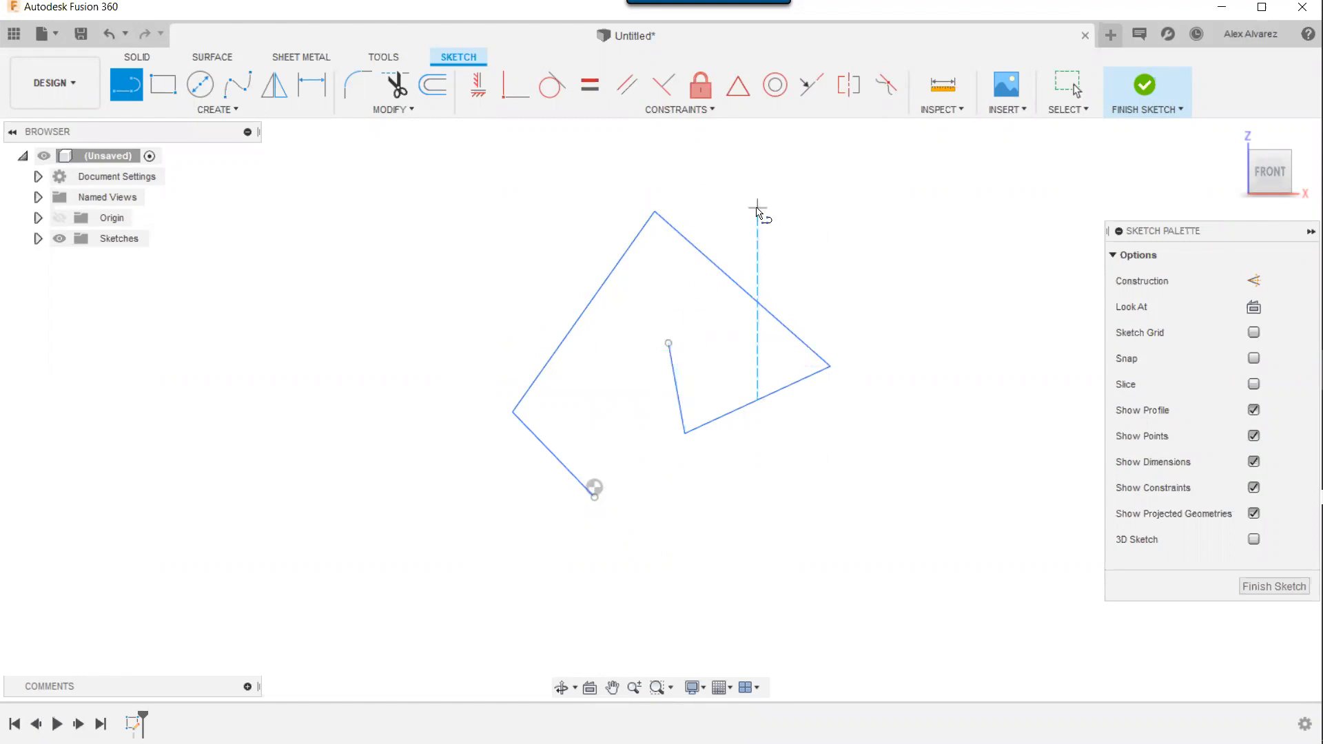
pyautogui.press('Escape')
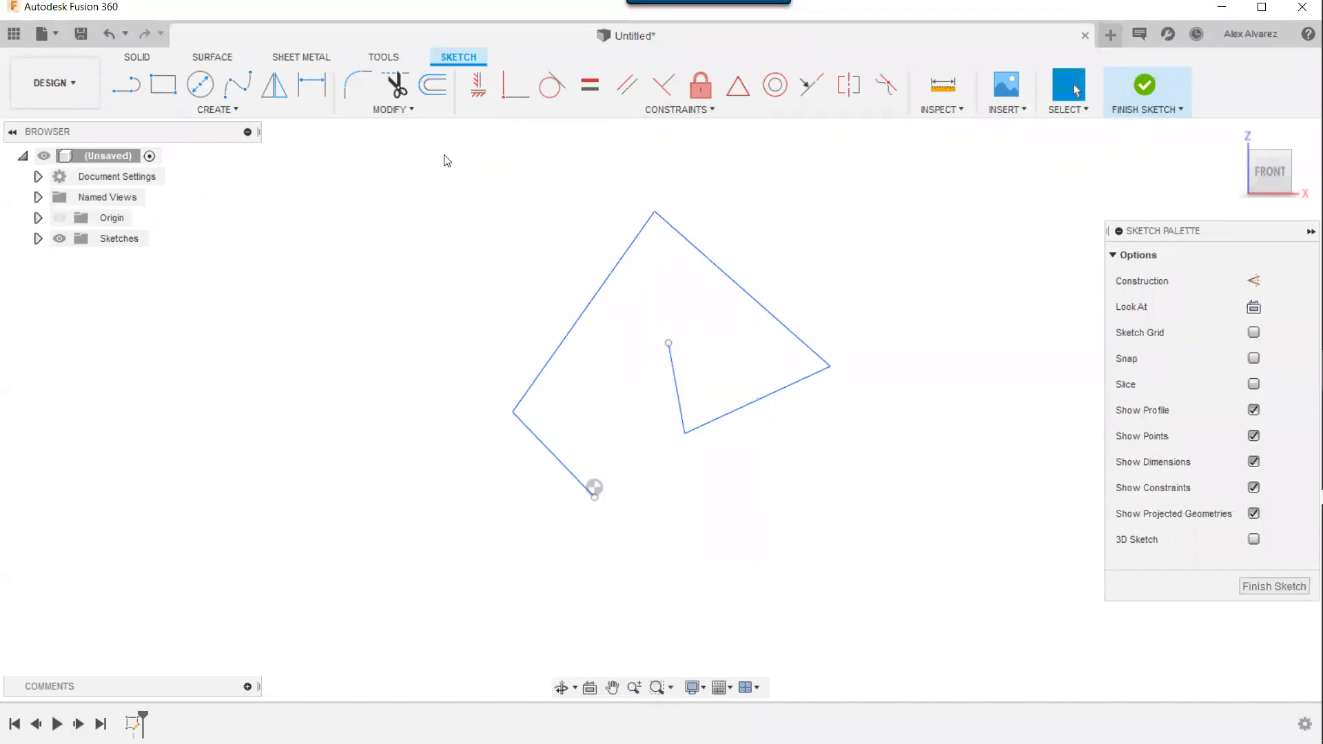
# - Reposition both open endpoints of the line chain, moving the one beside the origin away from it
pyautogui.moveTo(669, 344)
pyautogui.mouseDown()
pyautogui.moveTo(620, 355)
pyautogui.moveTo(660, 343)
pyautogui.moveTo(663, 365)
pyautogui.moveTo(642, 372)
pyautogui.mouseUp()
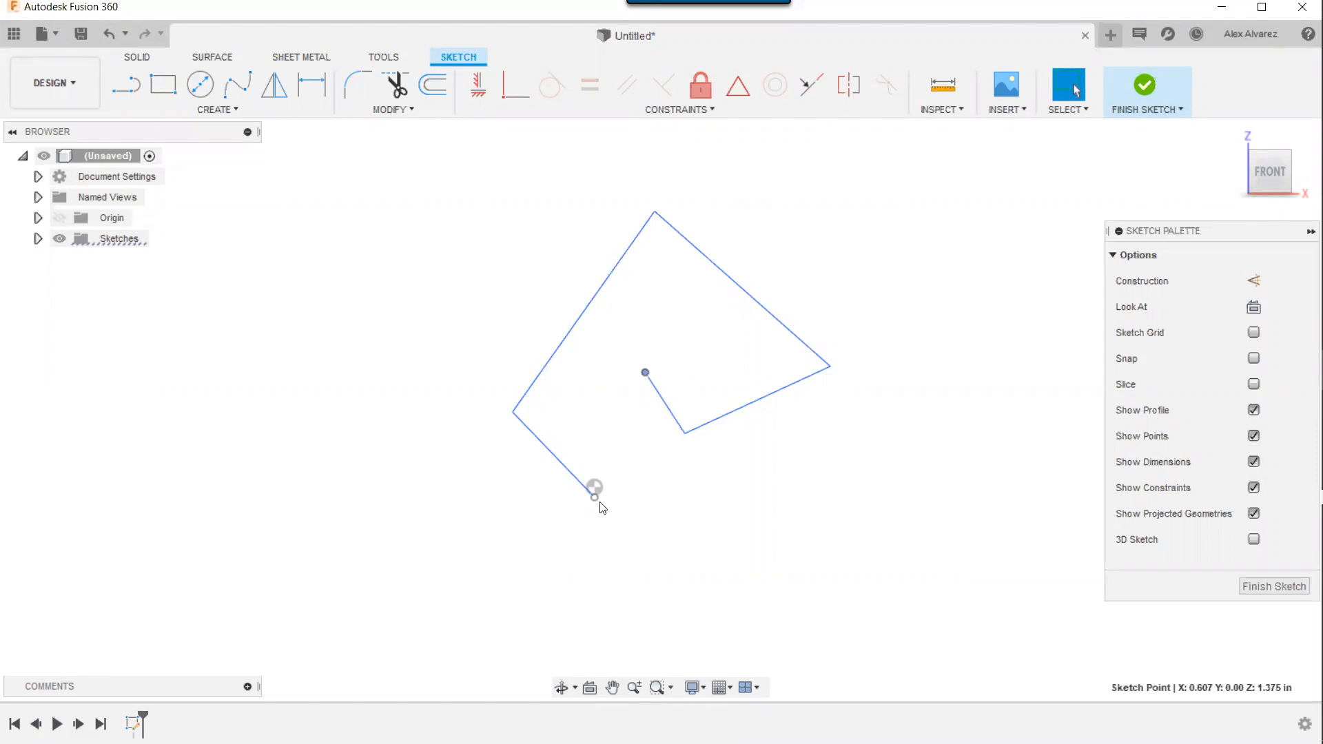
pyautogui.moveTo(590, 489)
pyautogui.mouseDown()
pyautogui.moveTo(585, 442)
pyautogui.moveTo(593, 464)
pyautogui.moveTo(576, 444)
pyautogui.moveTo(539, 479)
pyautogui.mouseUp()
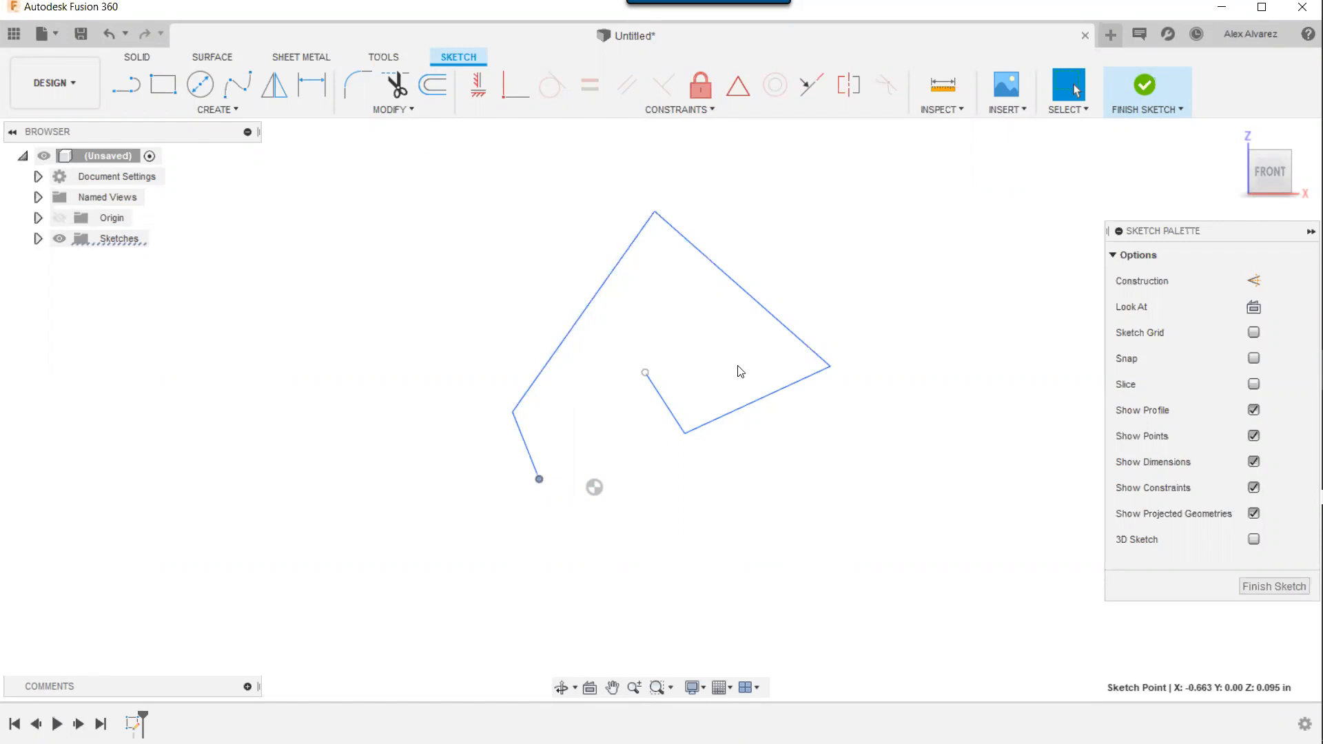
# - Set the display environment to Grey Room
pyautogui.click(691, 689)
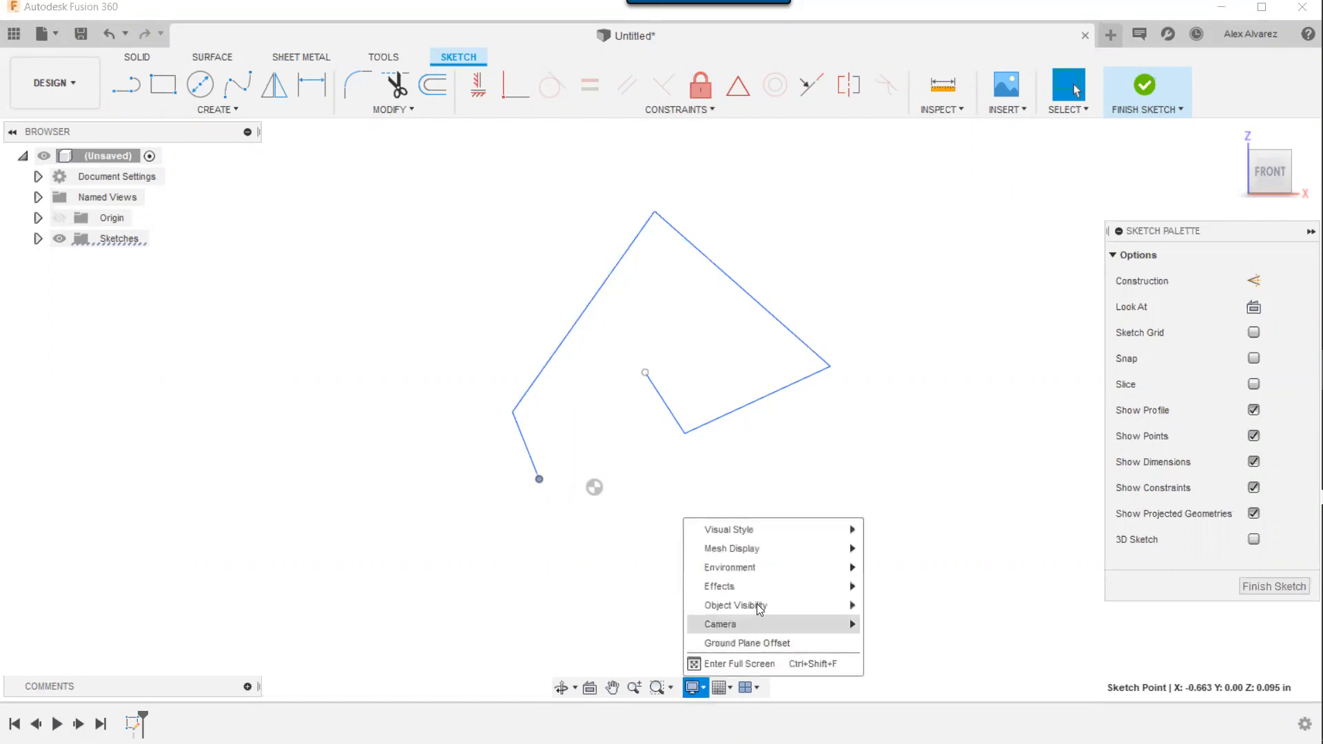
pyautogui.moveTo(845, 569)
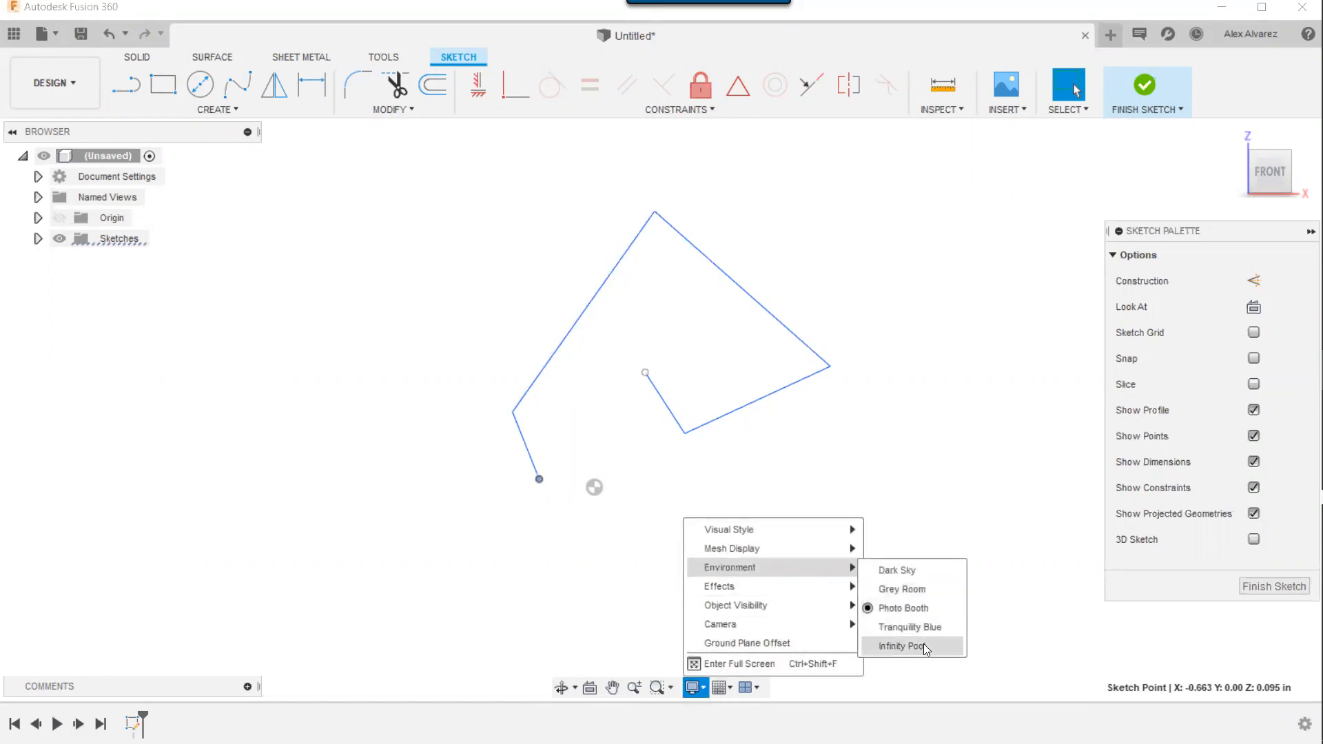
pyautogui.click(926, 591)
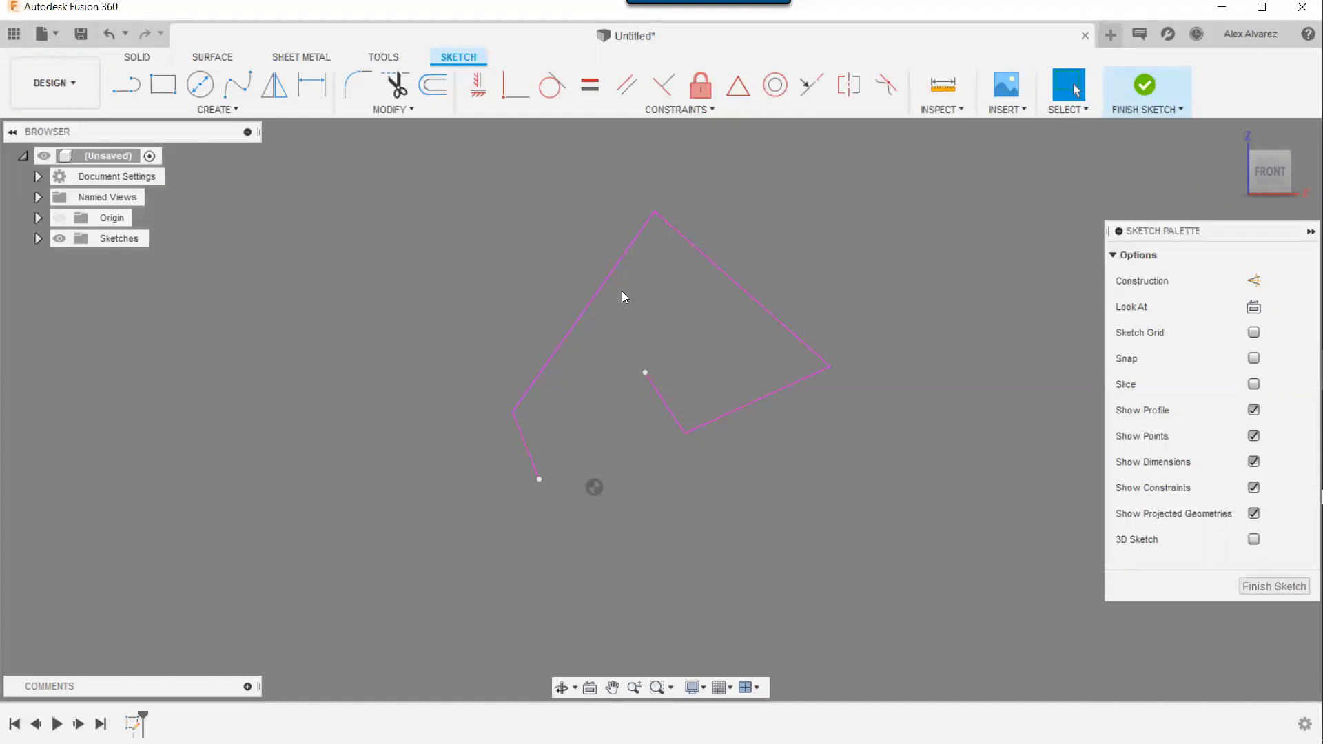
# - Move the line chain's leftmost corner up and outward, and finish the sketch
pyautogui.moveTo(522, 413)
pyautogui.mouseDown()
pyautogui.moveTo(525, 307)
pyautogui.moveTo(428, 345)
pyautogui.moveTo(490, 342)
pyautogui.moveTo(472, 342)
pyautogui.mouseUp()
pyautogui.click(1160, 89)
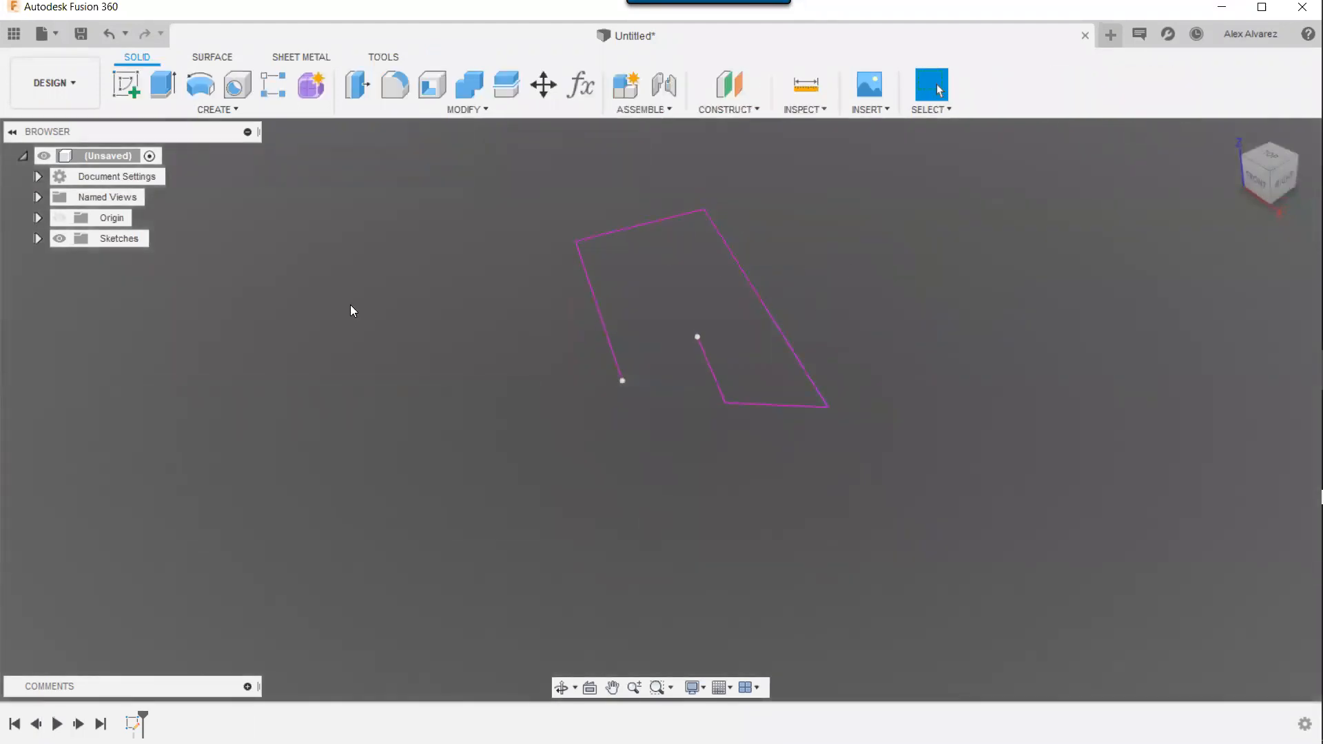
# - Delete the open line-chain sketch from the design
pyautogui.click(38, 239)
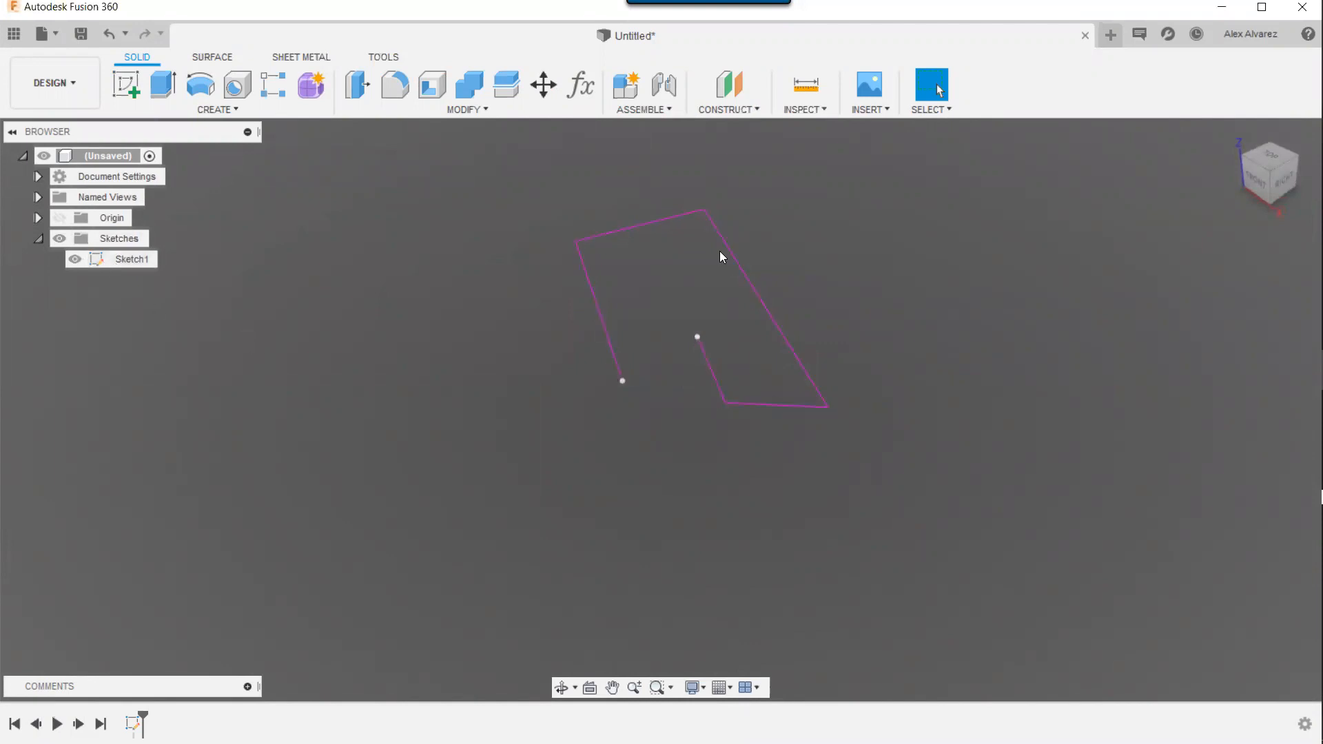
pyautogui.rightClick(103, 264)
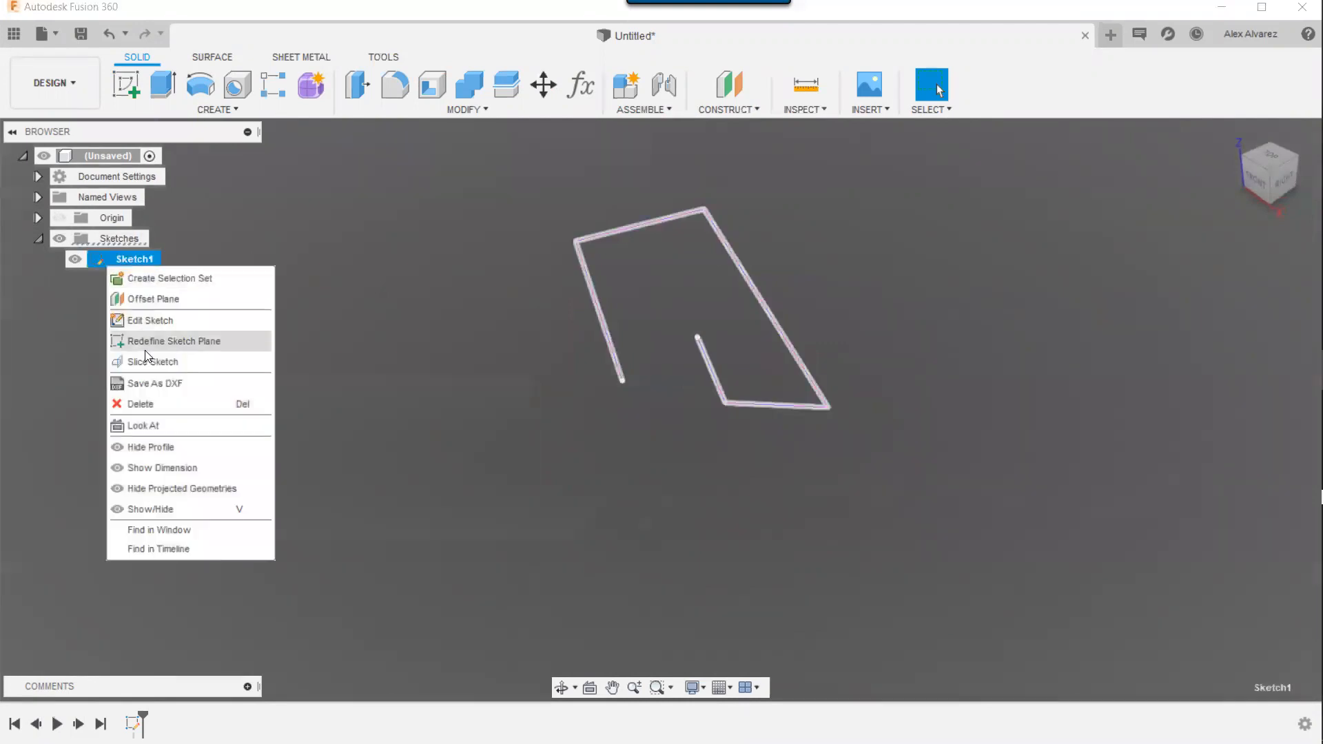
pyautogui.click(149, 407)
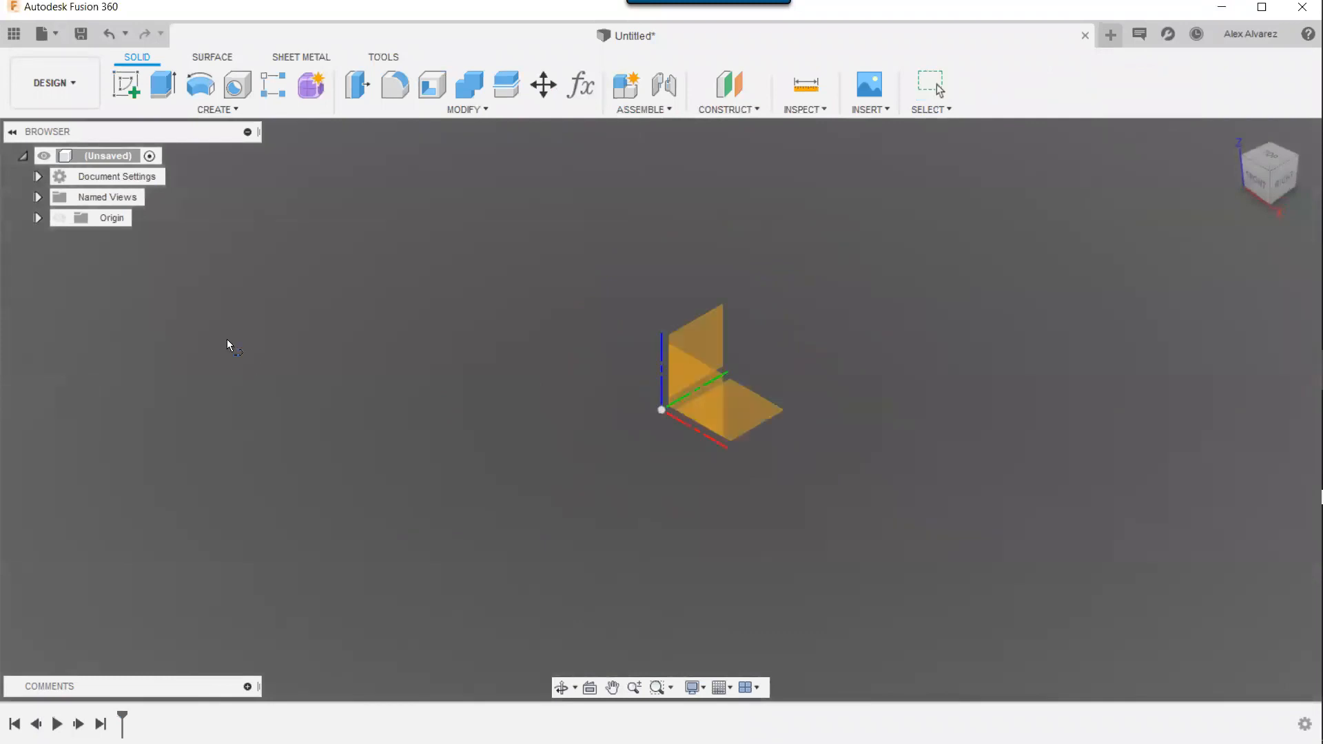
# - Sketch a closed four-sided outline on the front plane from the origin, about 4 in tall, with its lower-left side about 2.45 in long
pyautogui.click(714, 377)
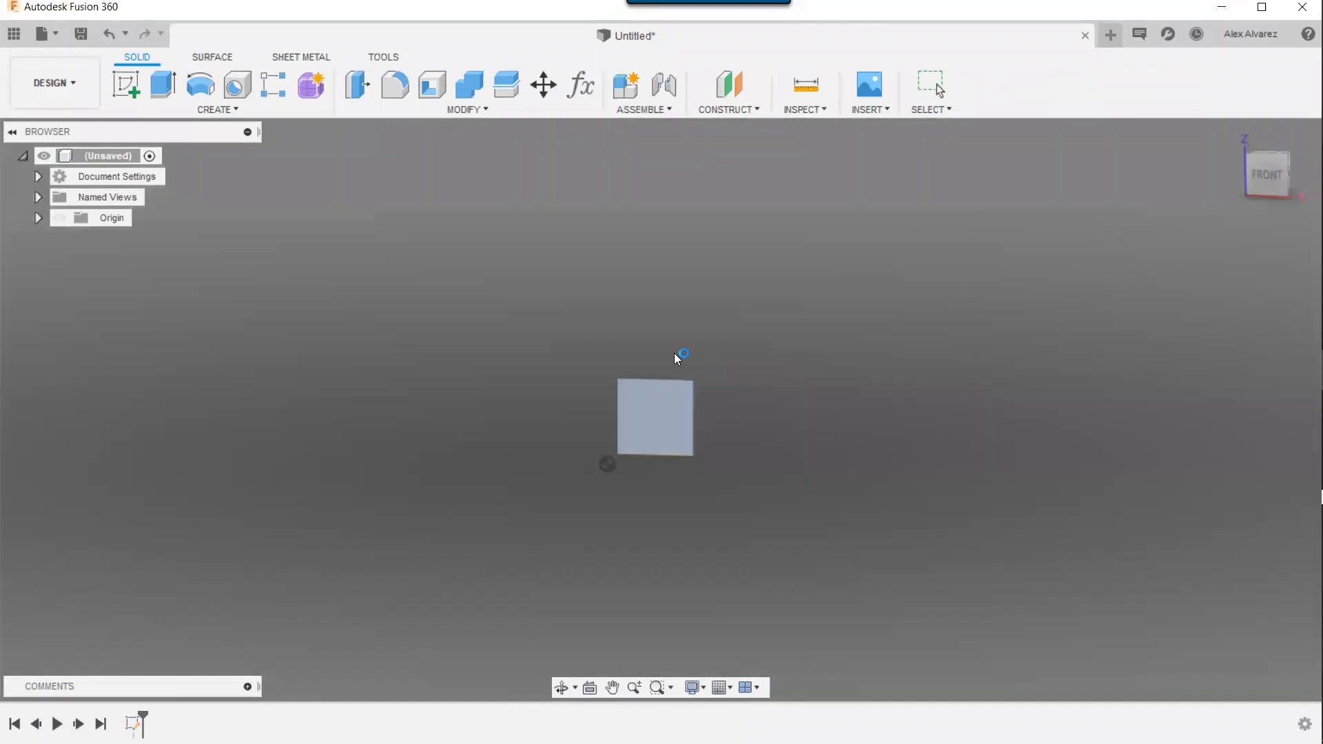
pyautogui.press('l')
pyautogui.click(588, 485)
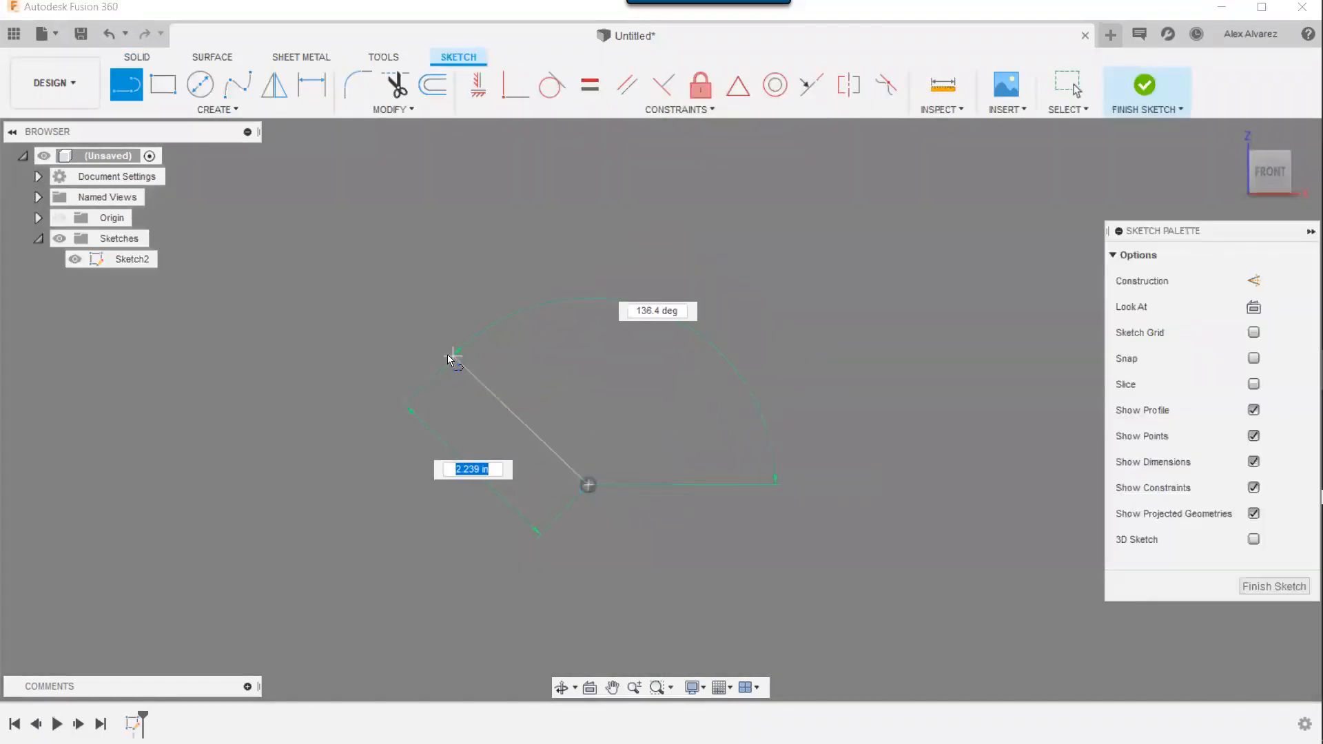
pyautogui.click(445, 340)
pyautogui.click(602, 151)
pyautogui.click(751, 360)
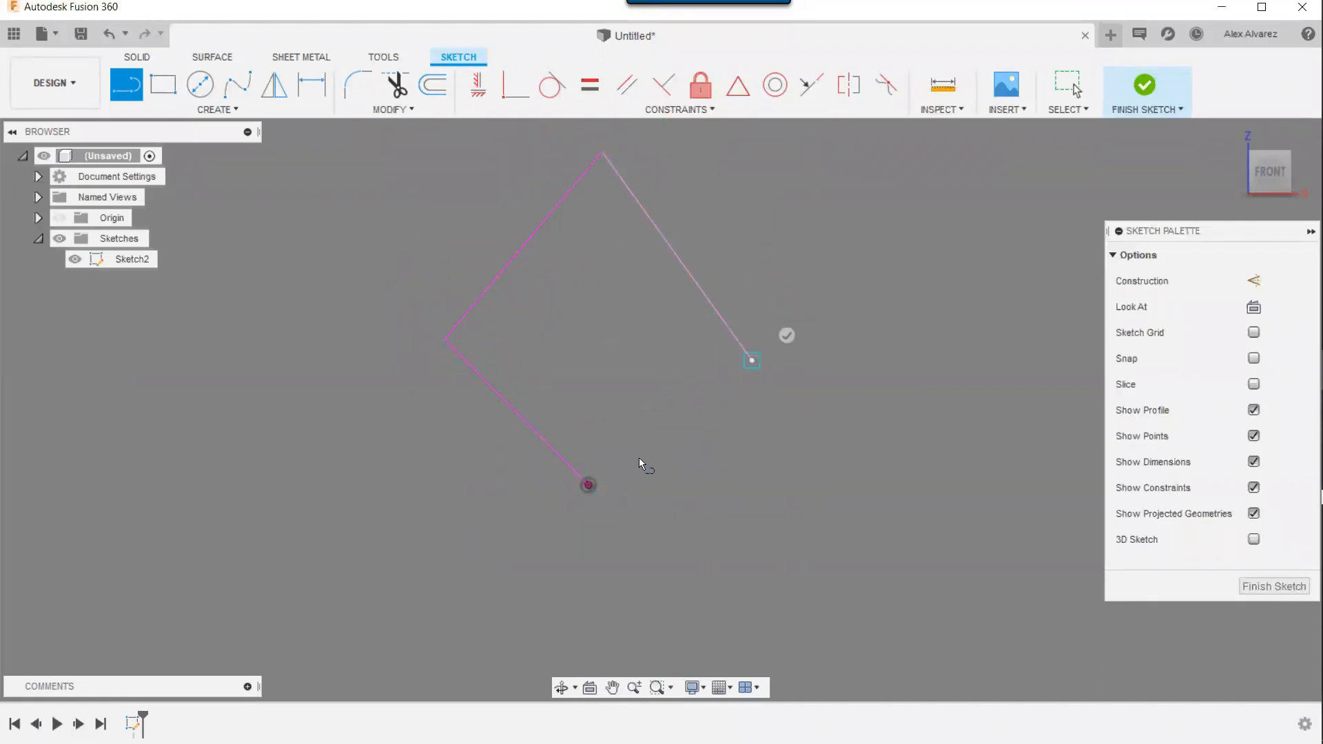
pyautogui.press('Escape')
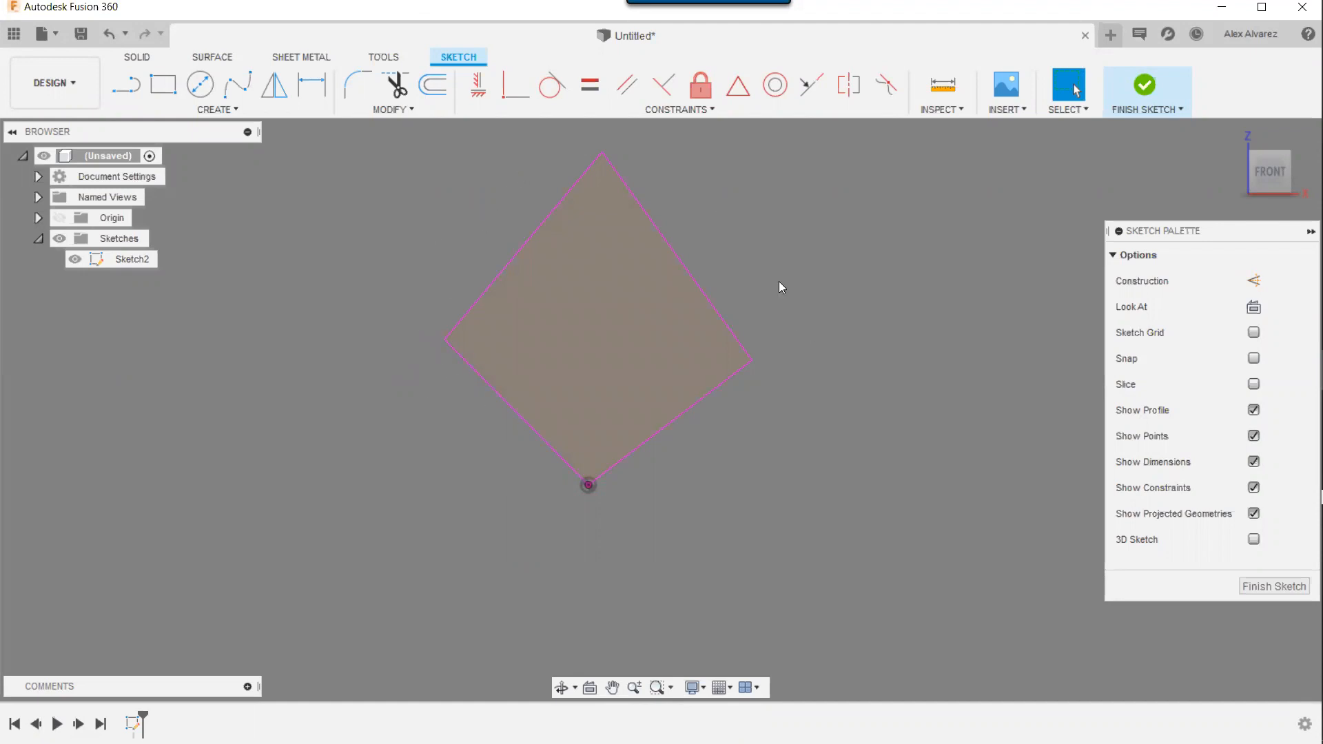
pyautogui.press('d')
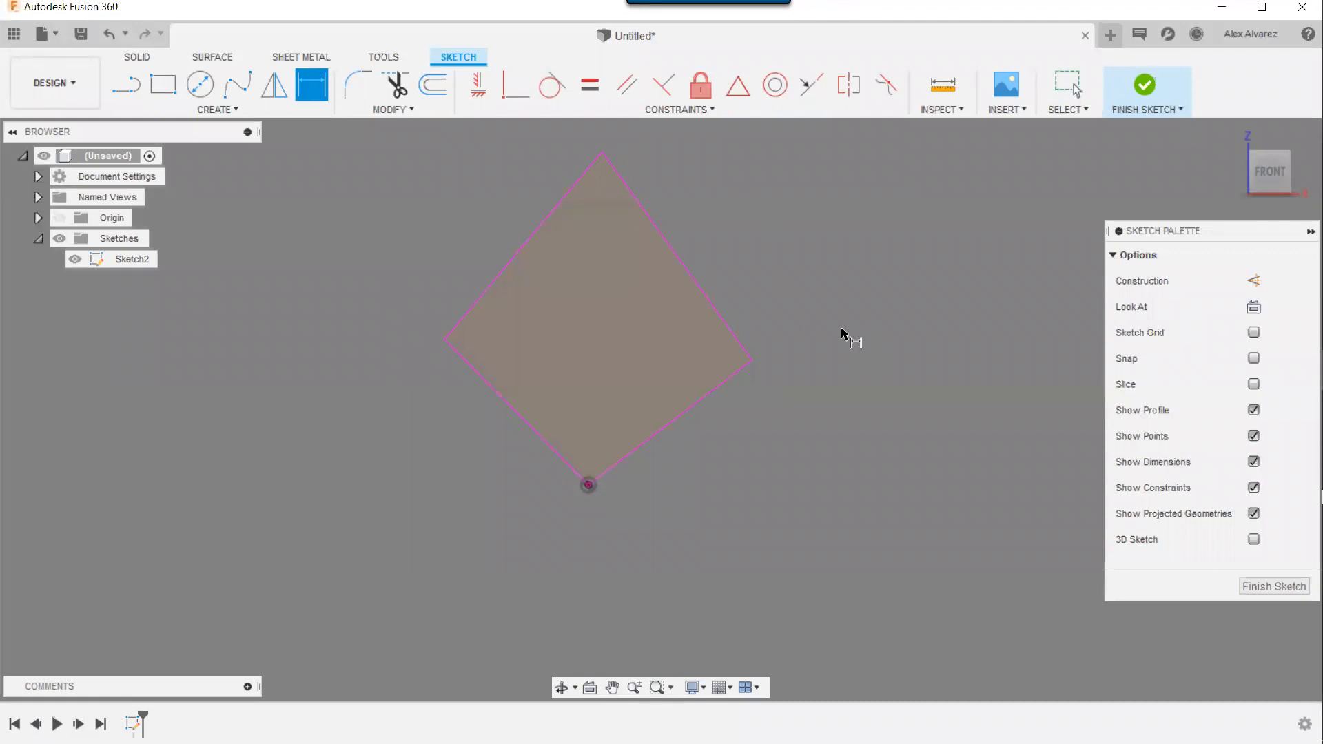
pyautogui.click(502, 421)
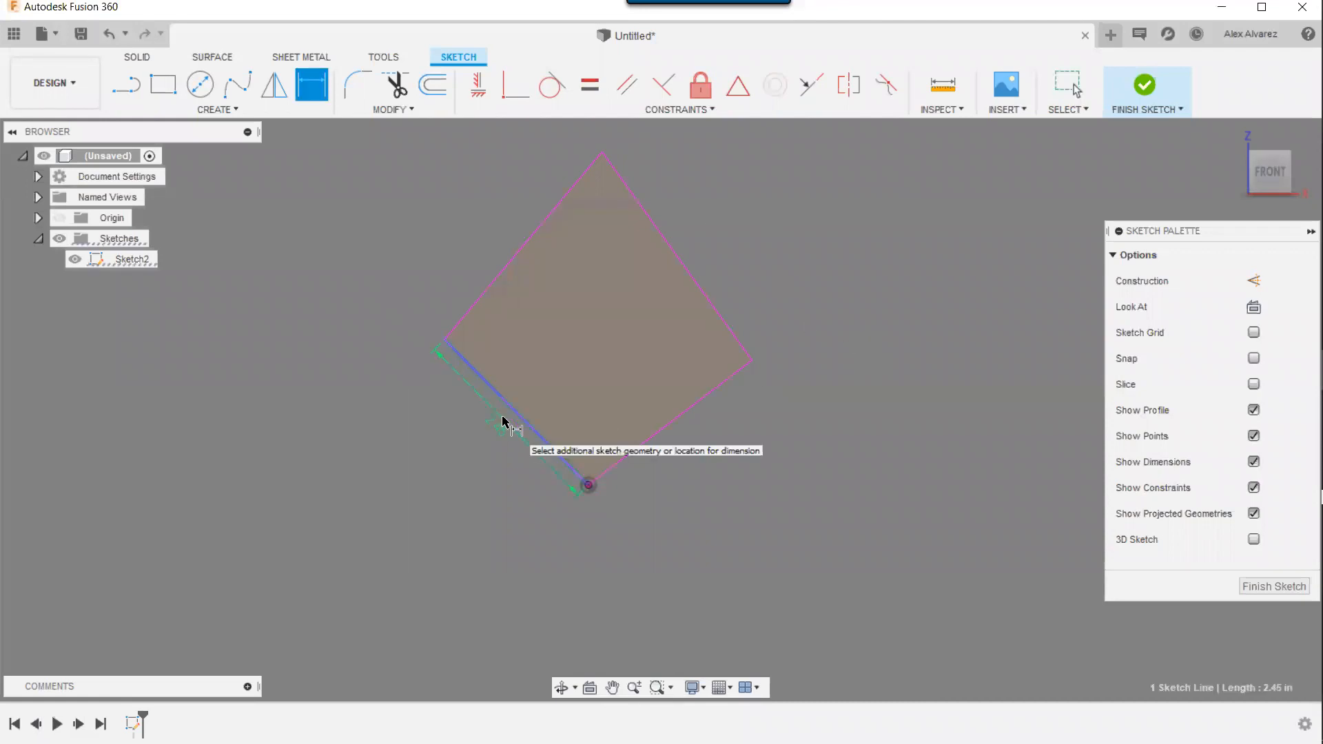
pyautogui.press('Escape')
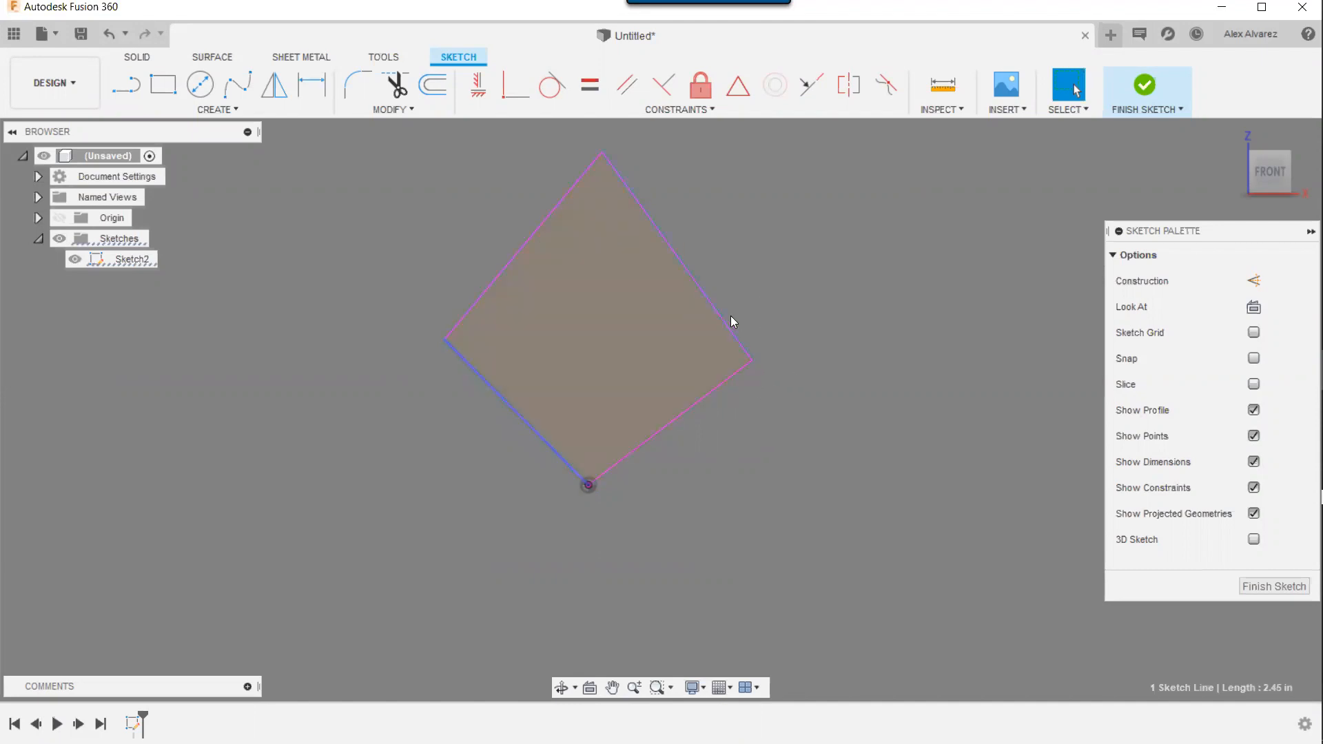
pyautogui.click(812, 257)
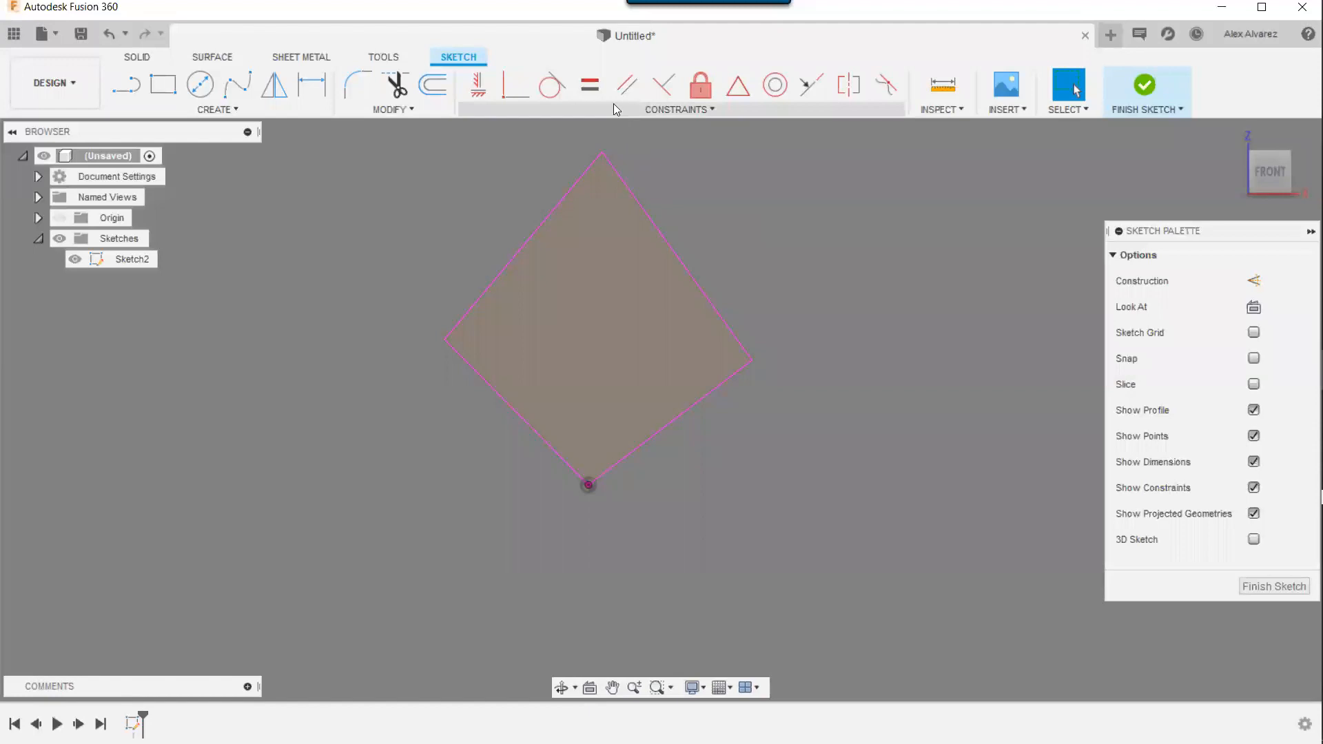
# - Align the outline's top corner vertically with its bottom corner at the origin using a Horizontal/Vertical constraint
pyautogui.click(482, 85)
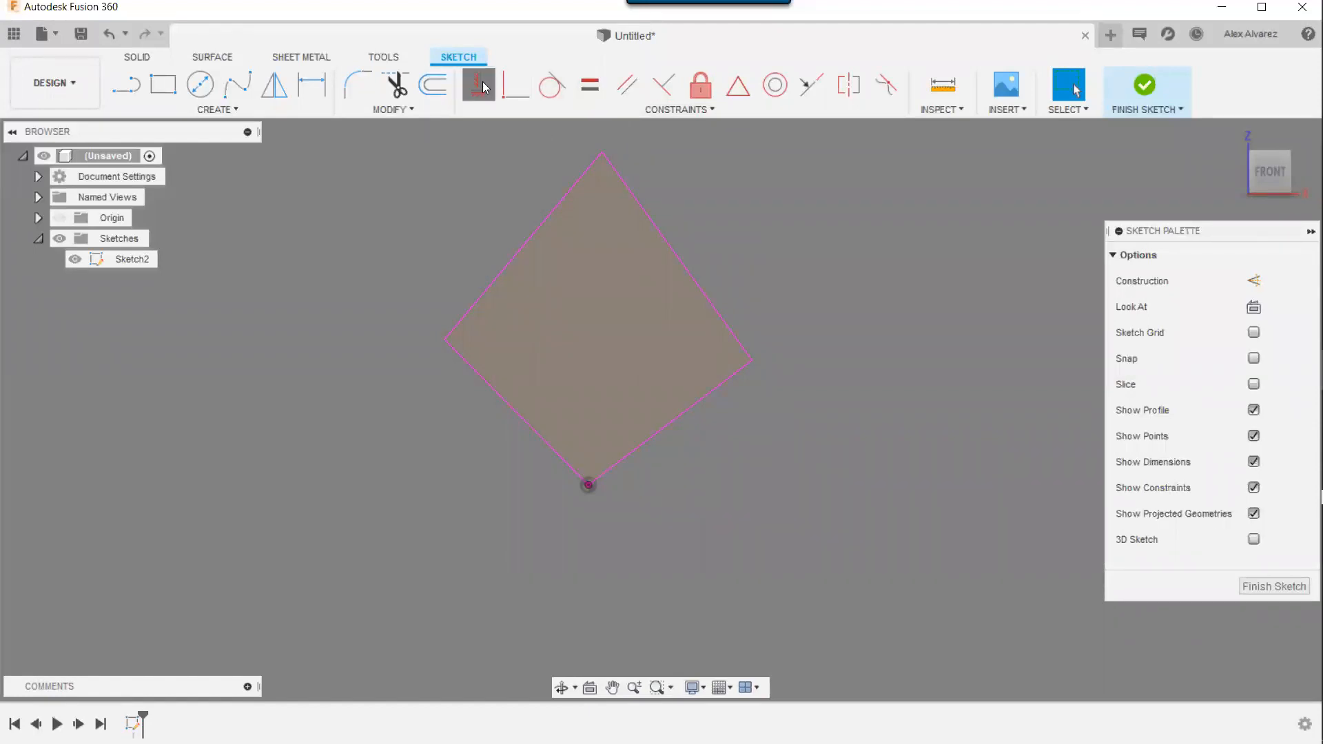
pyautogui.click(603, 152)
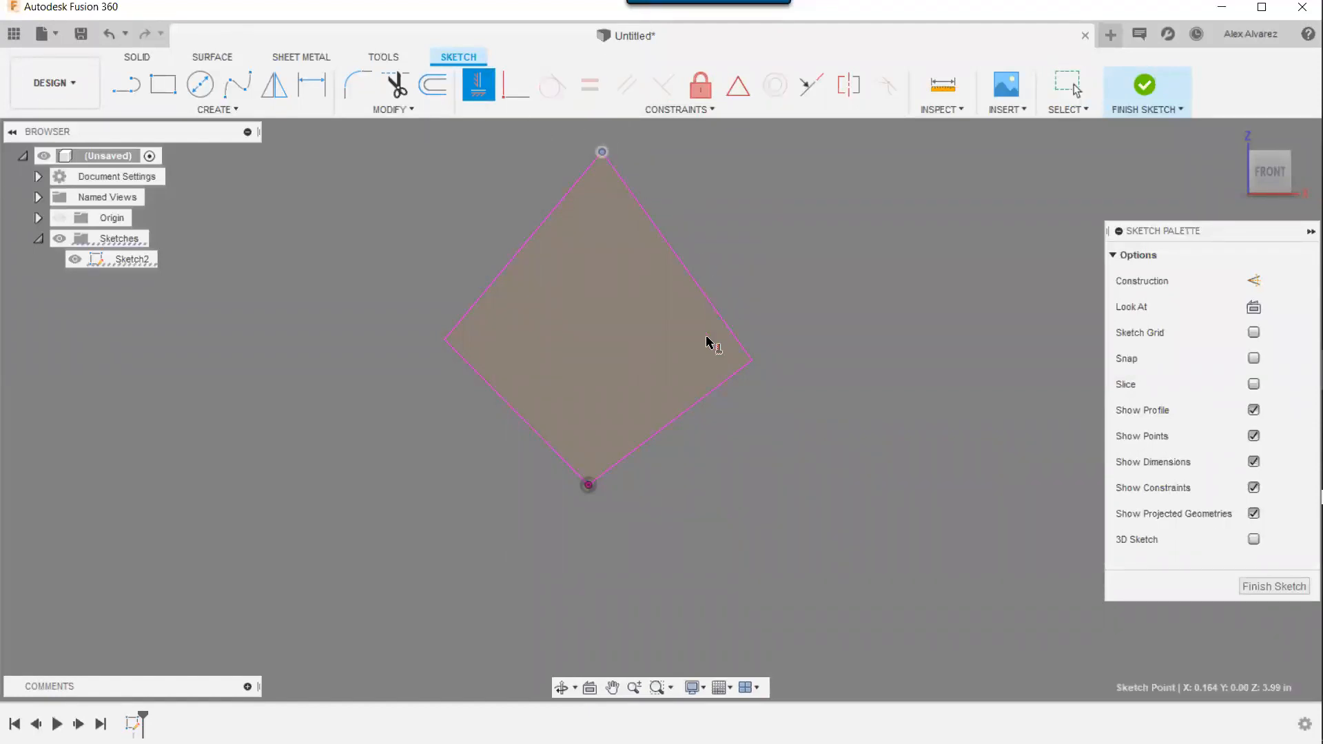
pyautogui.click(589, 486)
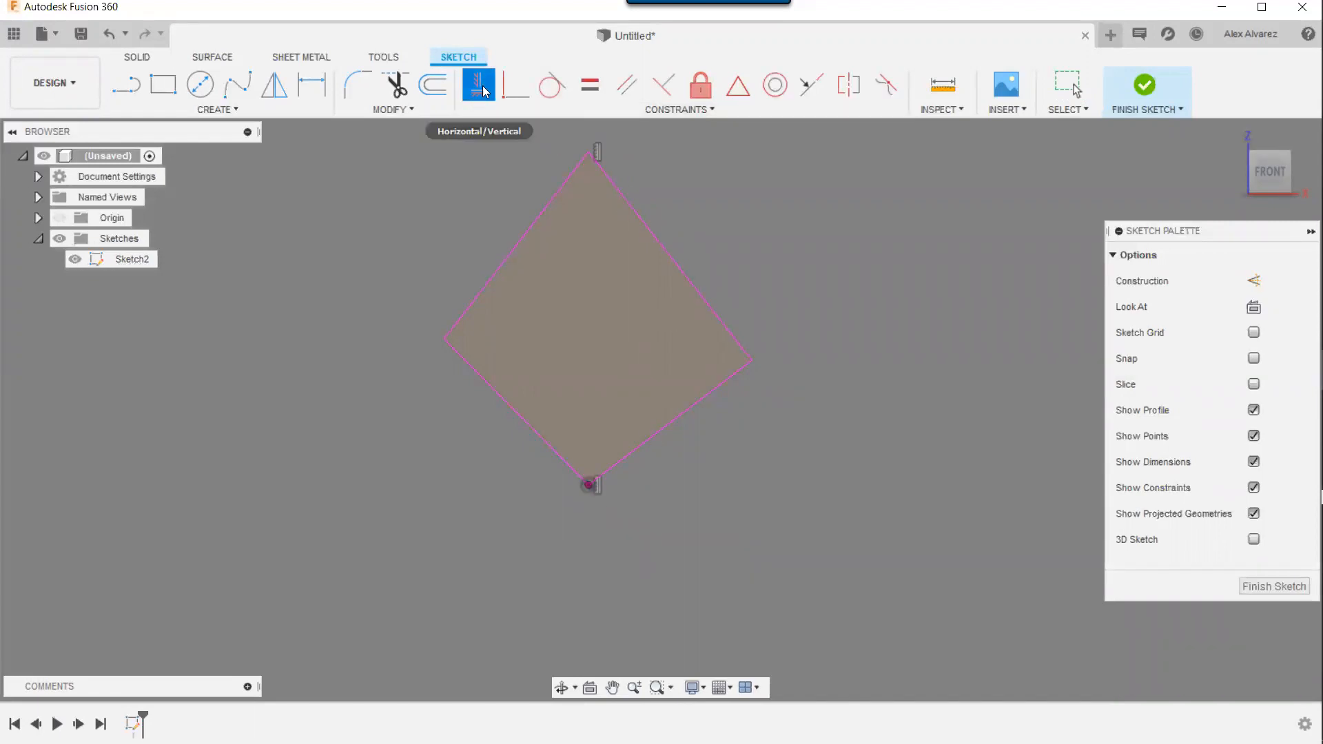
# - Align the outline's left and right corners horizontally with a Horizontal/Vertical constraint
pyautogui.click(445, 339)
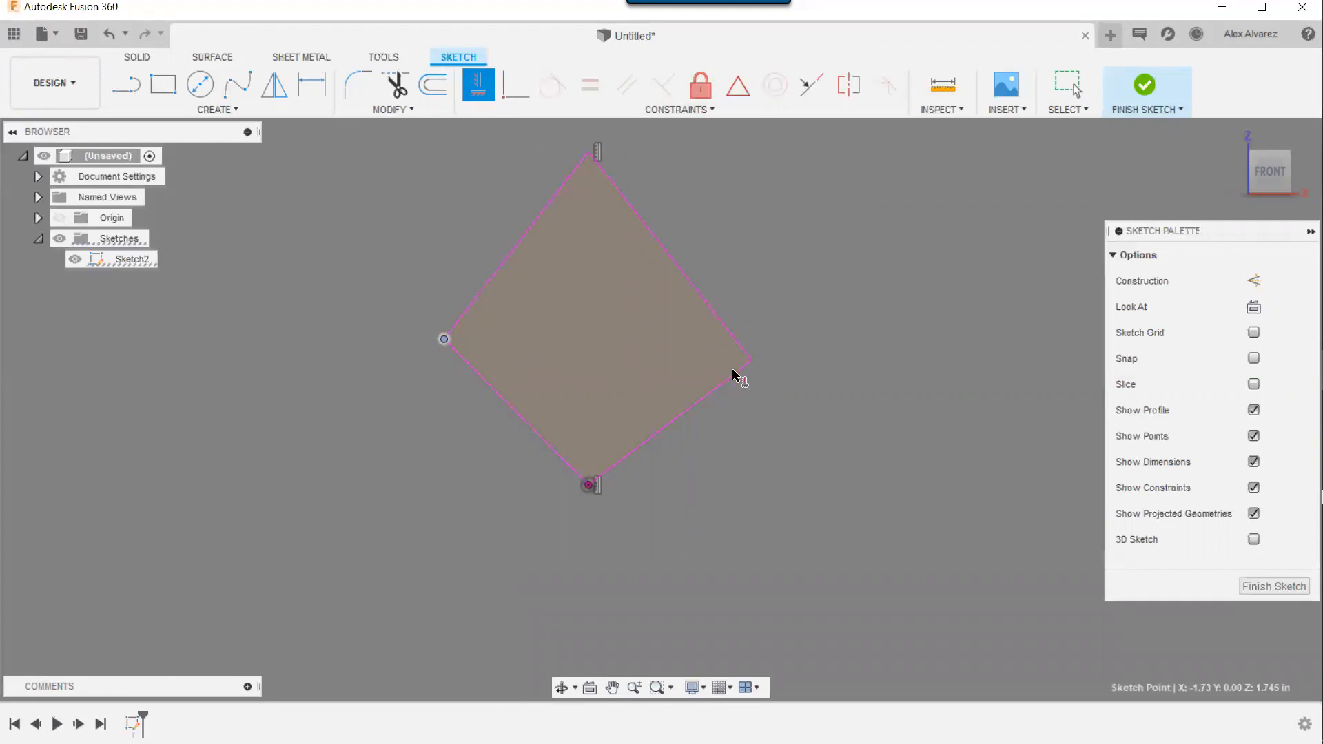
pyautogui.click(752, 359)
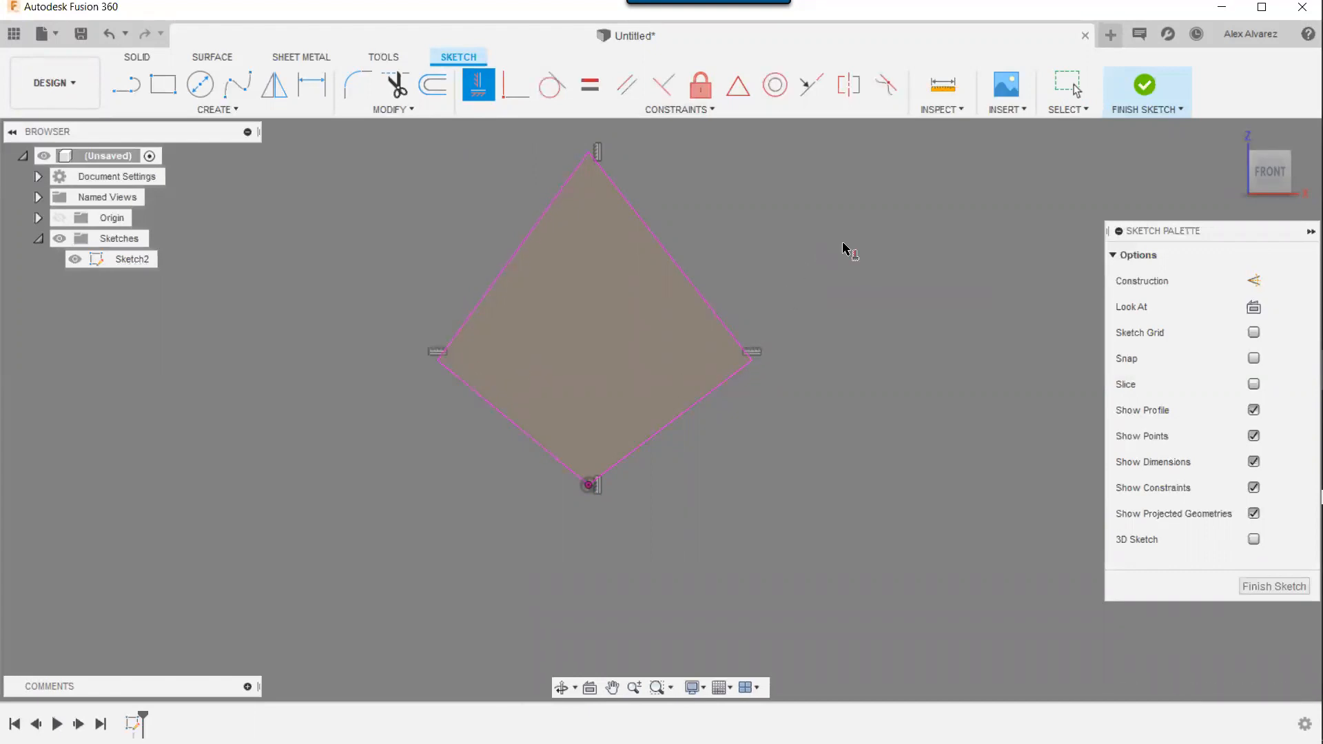
pyautogui.press('Escape')
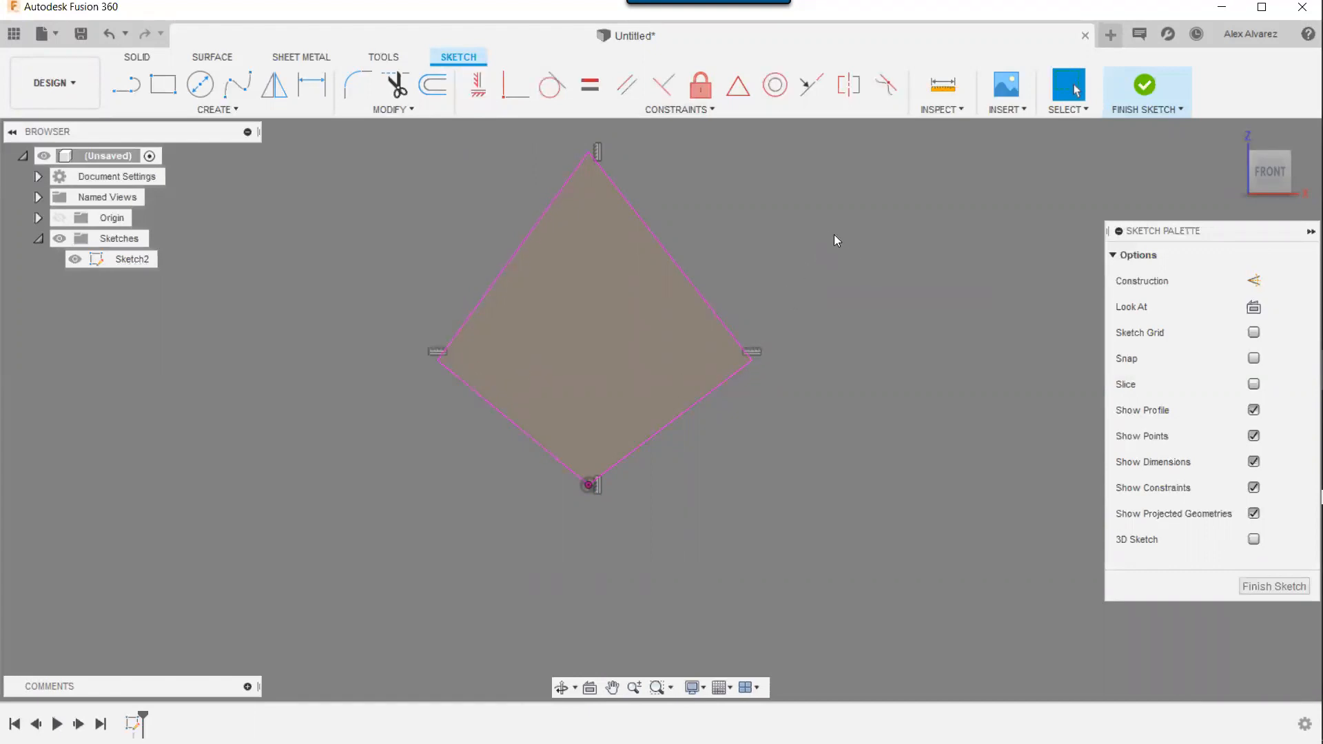
# - Apply Equal constraints between the lower-left and upper-left sides and between the upper-left and upper-right sides
pyautogui.click(593, 87)
pyautogui.click(502, 414)
pyautogui.click(473, 303)
pyautogui.click(546, 206)
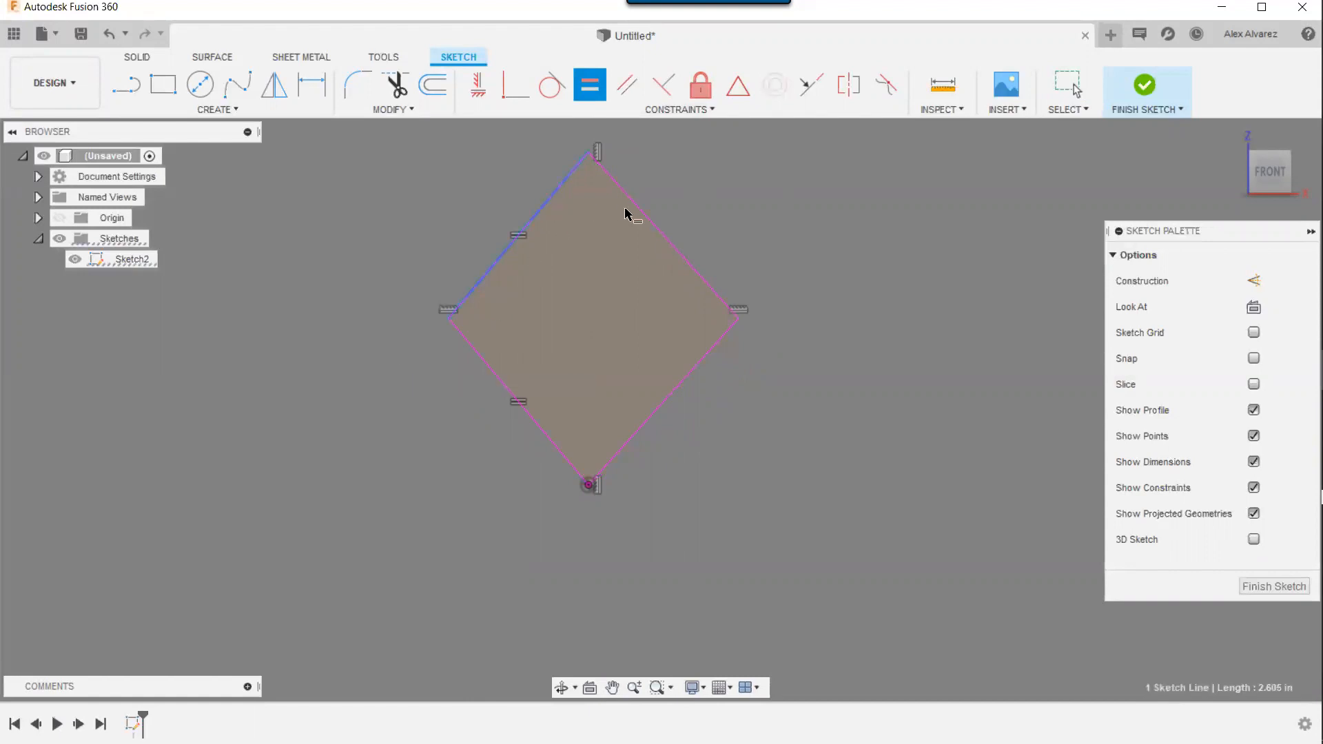
pyautogui.click(644, 212)
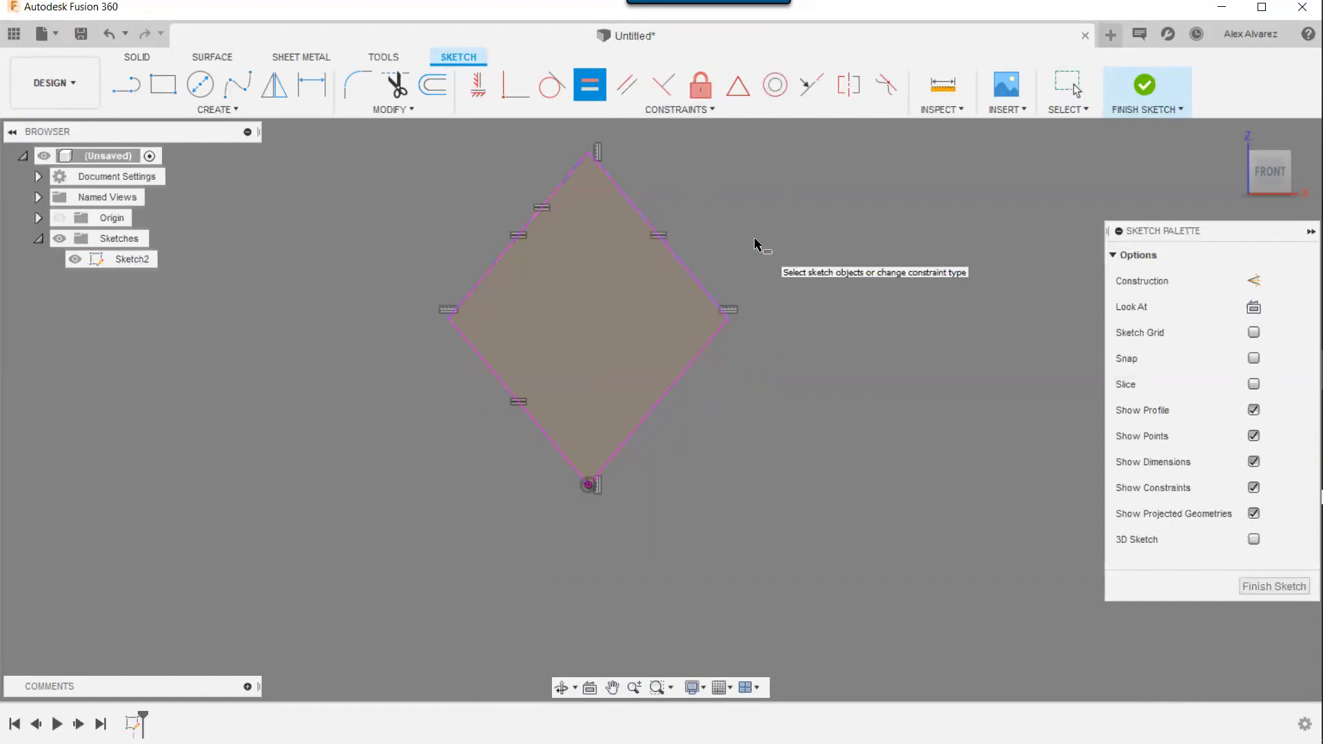
pyautogui.press('Escape')
# - Move the outline's top corner up and down to test how the constrained shape flexes
pyautogui.moveTo(588, 183)
pyautogui.mouseDown()
pyautogui.moveTo(590, 265)
pyautogui.moveTo(583, 189)
pyautogui.moveTo(578, 224)
pyautogui.moveTo(587, 136)
pyautogui.mouseUp()
pyautogui.moveTo(583, 295); pyautogui.dragTo(587, 155)
pyautogui.click(723, 219)
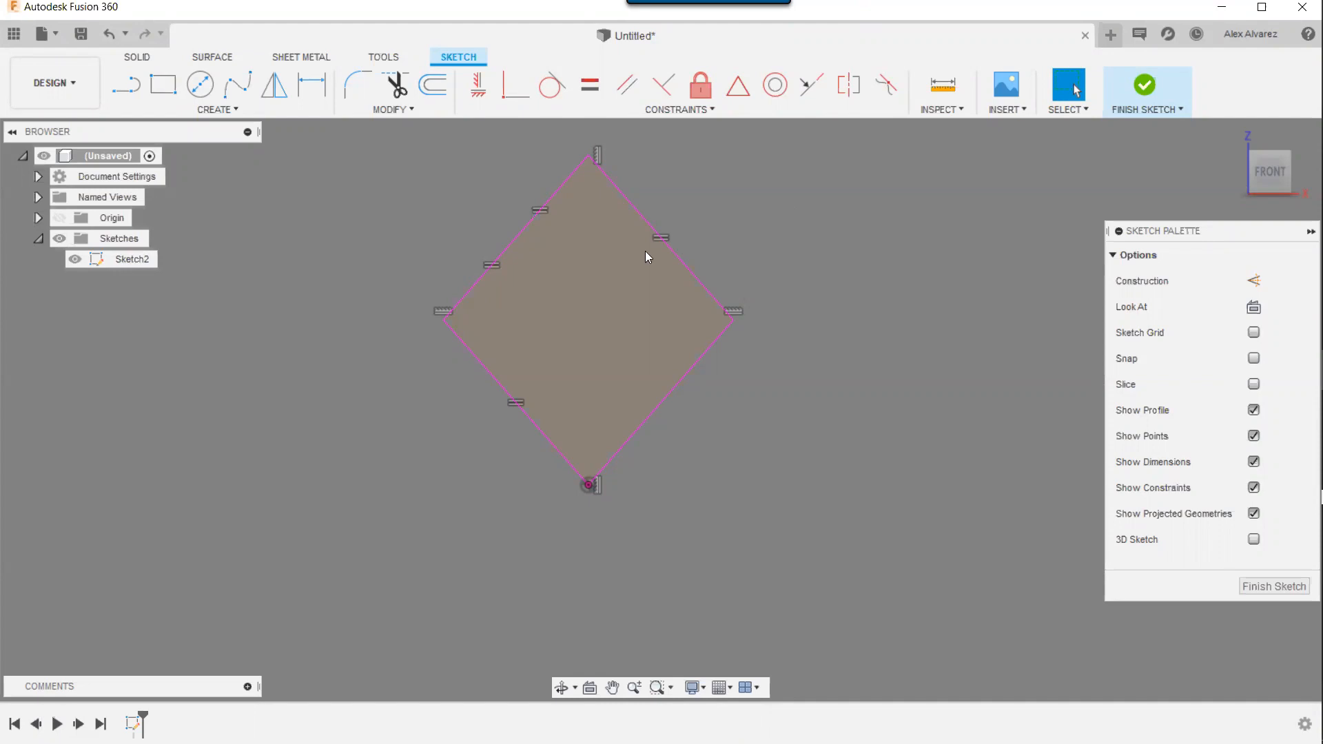
# - Dimension the outline's lower-left side to 3 in
pyautogui.press('d')
pyautogui.click(480, 373)
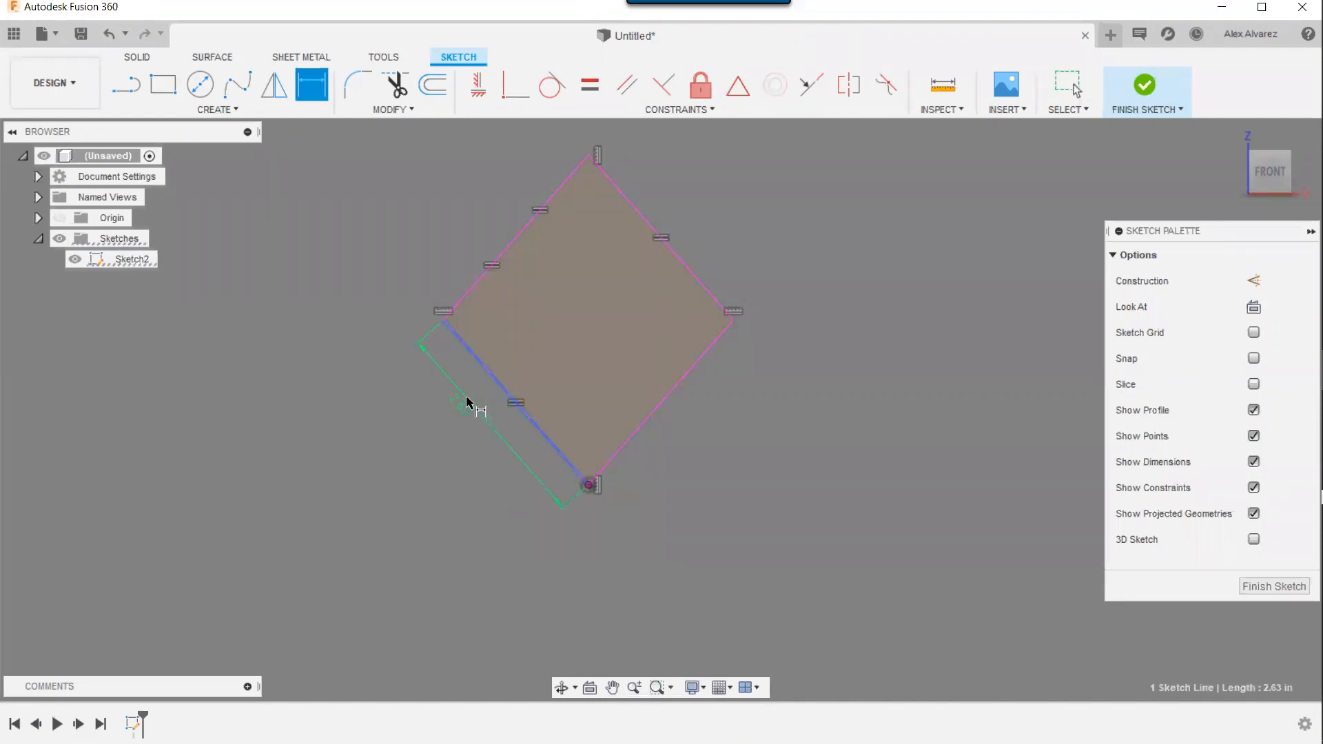
pyautogui.click(467, 405)
pyautogui.write('3')
pyautogui.press('Return')
pyautogui.press('Escape')
# - Test-move the outline's top corner and make the upper-left and lower-left sides square to each other with a Perpendicular constraint
pyautogui.moveTo(806, 164); pyautogui.dragTo(788, 273, button='middle')
pyautogui.moveTo(569, 221)
pyautogui.mouseDown()
pyautogui.moveTo(640, 223)
pyautogui.moveTo(671, 256)
pyautogui.moveTo(649, 205)
pyautogui.moveTo(660, 235)
pyautogui.moveTo(677, 193)
pyautogui.moveTo(681, 265)
pyautogui.moveTo(682, 211)
pyautogui.mouseUp()
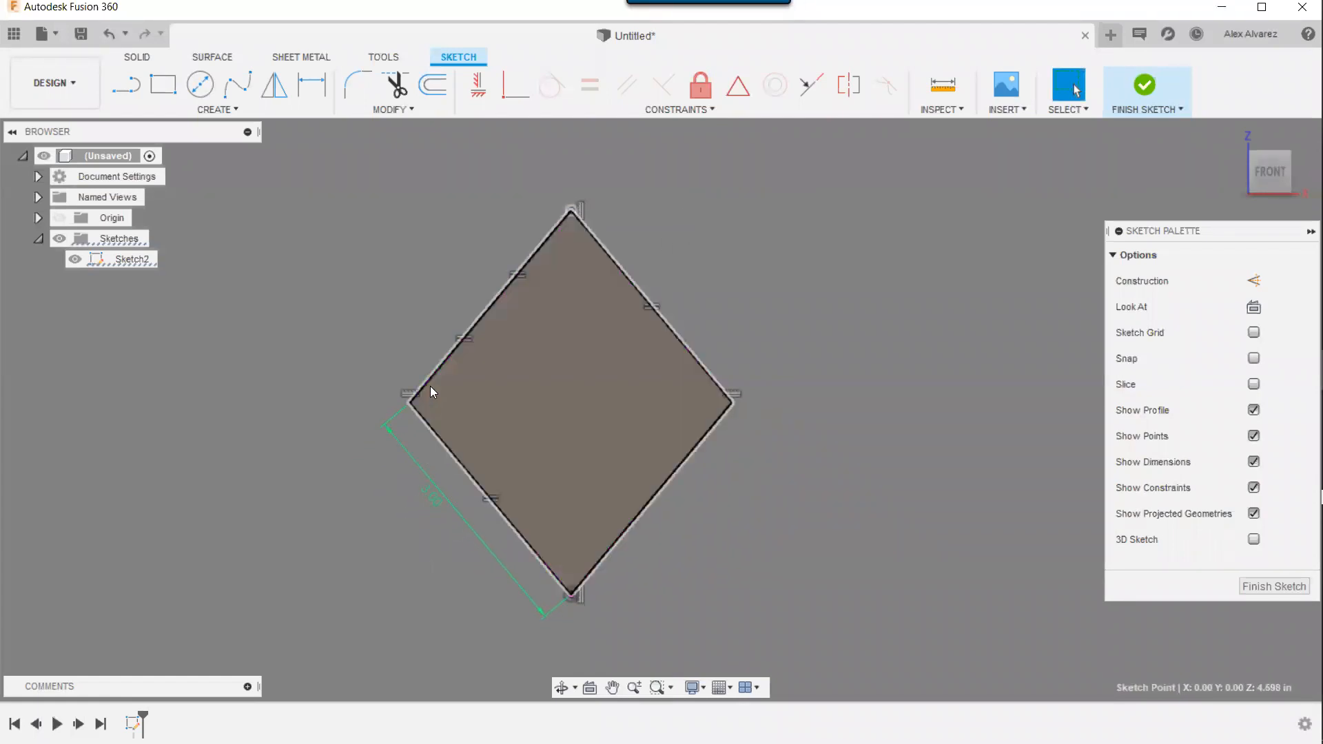
pyautogui.click(409, 239)
pyautogui.click(665, 86)
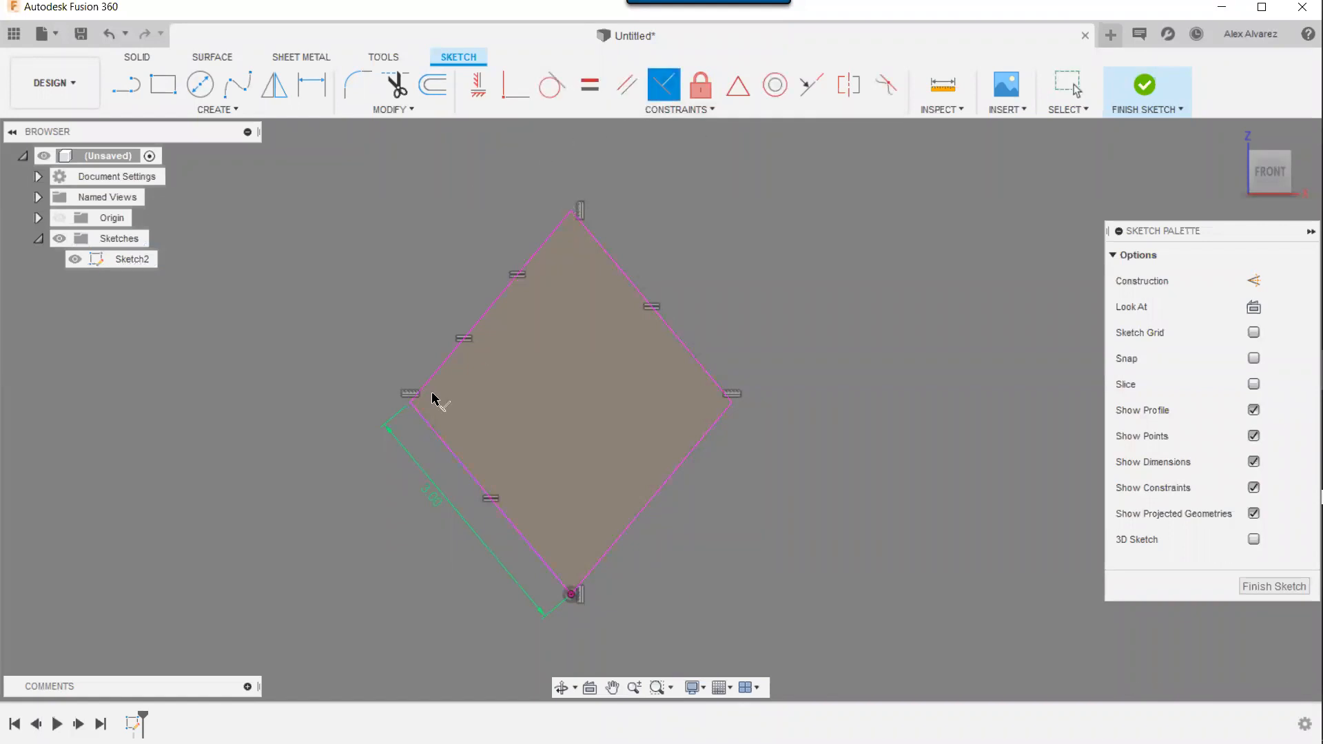
pyautogui.click(430, 379)
pyautogui.click(427, 418)
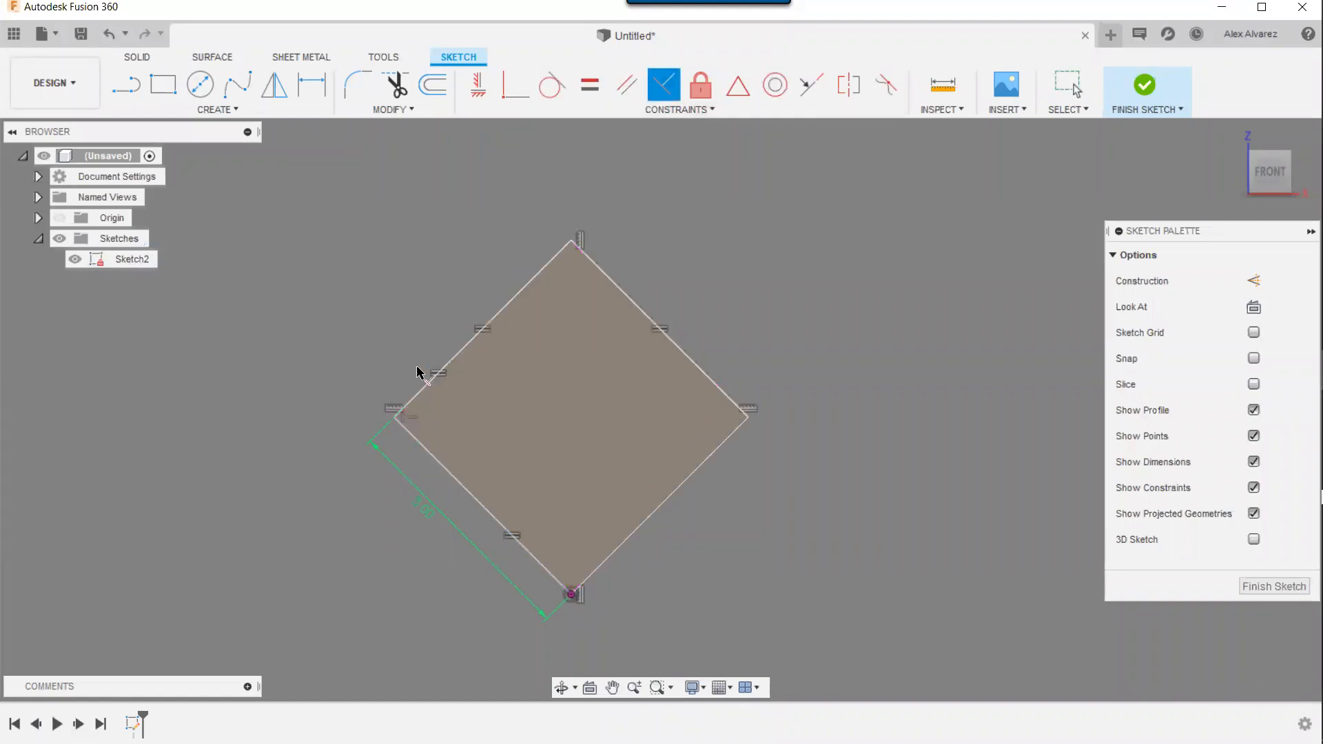
pyautogui.press('Escape')
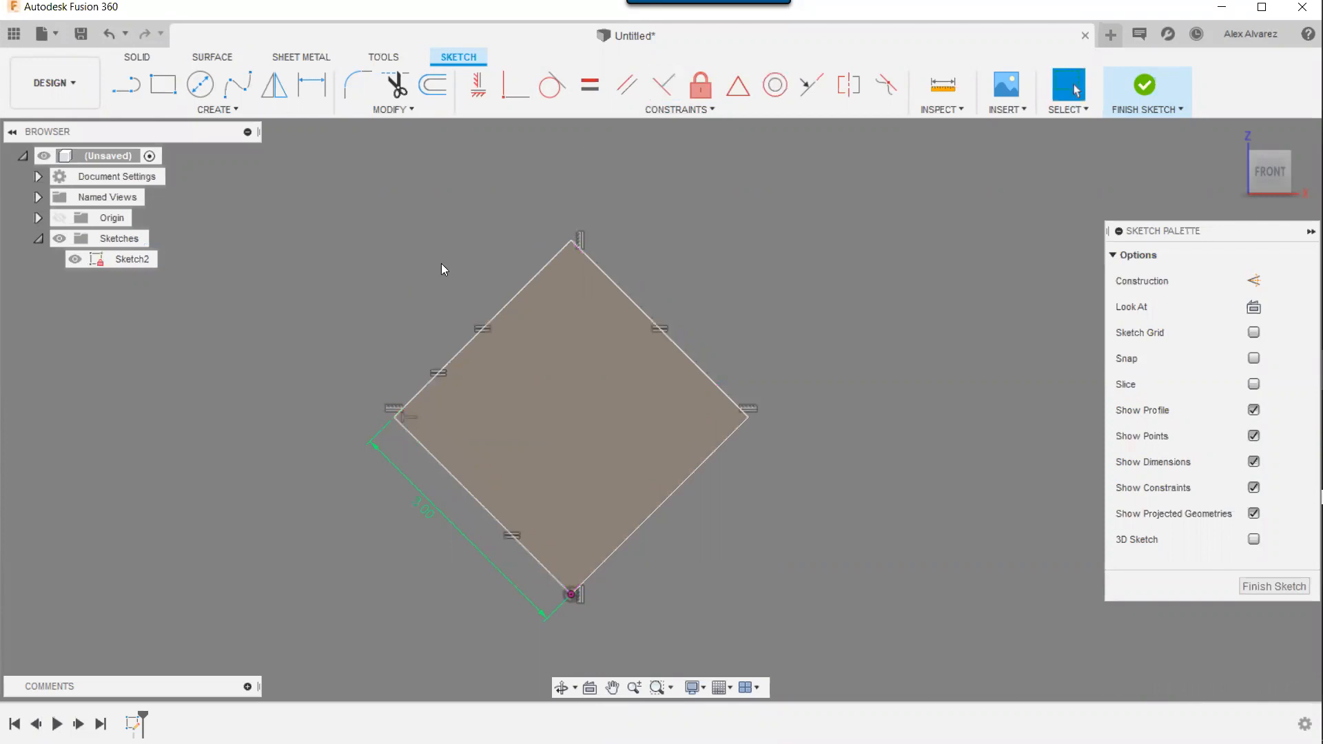
# - Set the square's lower-left side dimension to 7 in
pyautogui.moveTo(441, 264); pyautogui.dragTo(511, 186, button='middle')
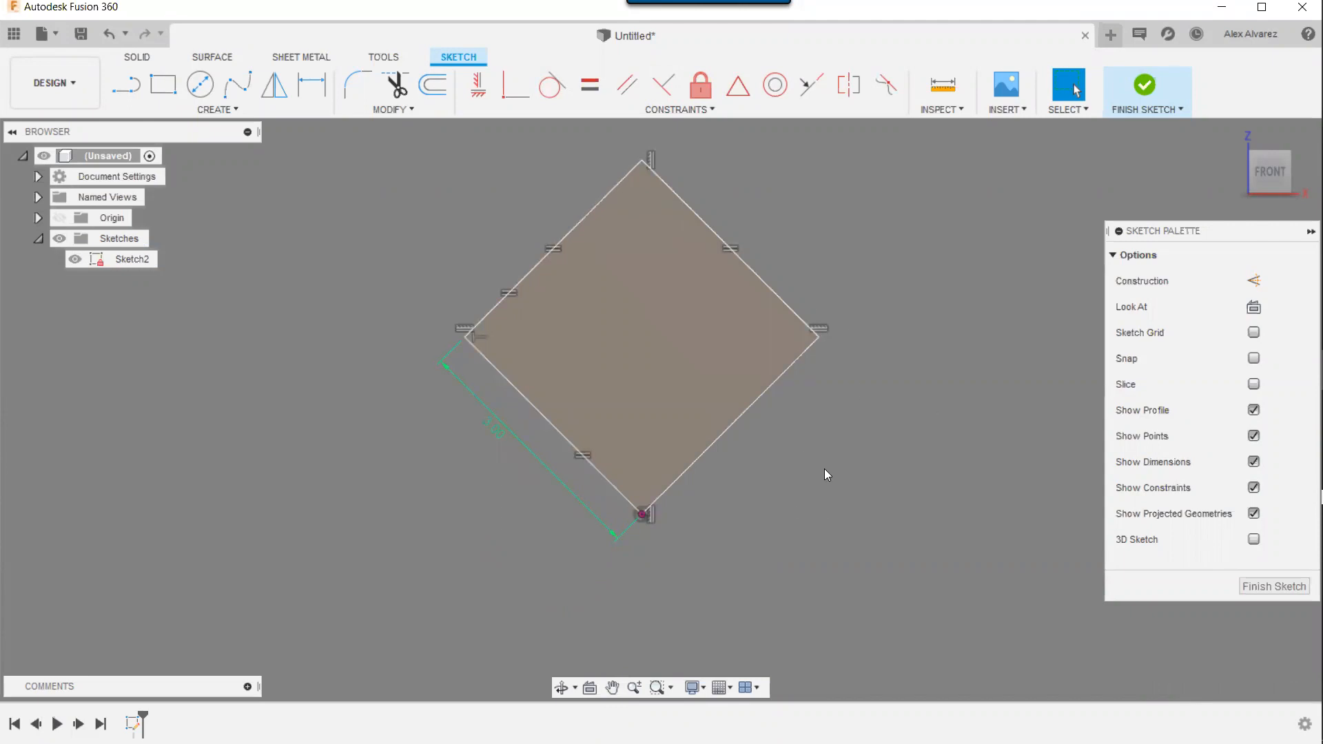
pyautogui.doubleClick(499, 433)
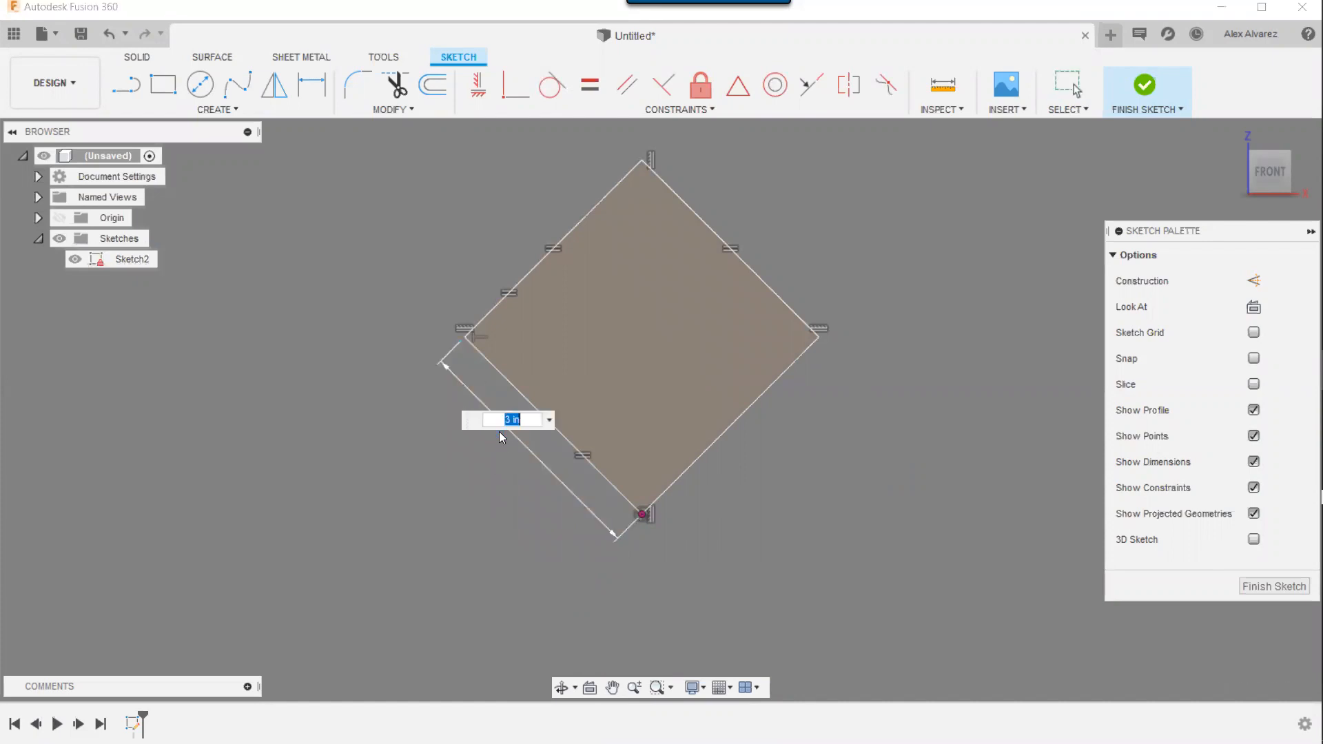
pyautogui.write('7')
pyautogui.press('Return')
pyautogui.scroll(-3, 493, 398)
pyautogui.scroll(-3, 487, 392)
pyautogui.scroll(-1, 874, 386)
pyautogui.moveTo(878, 390); pyautogui.dragTo(883, 541, button='middle')
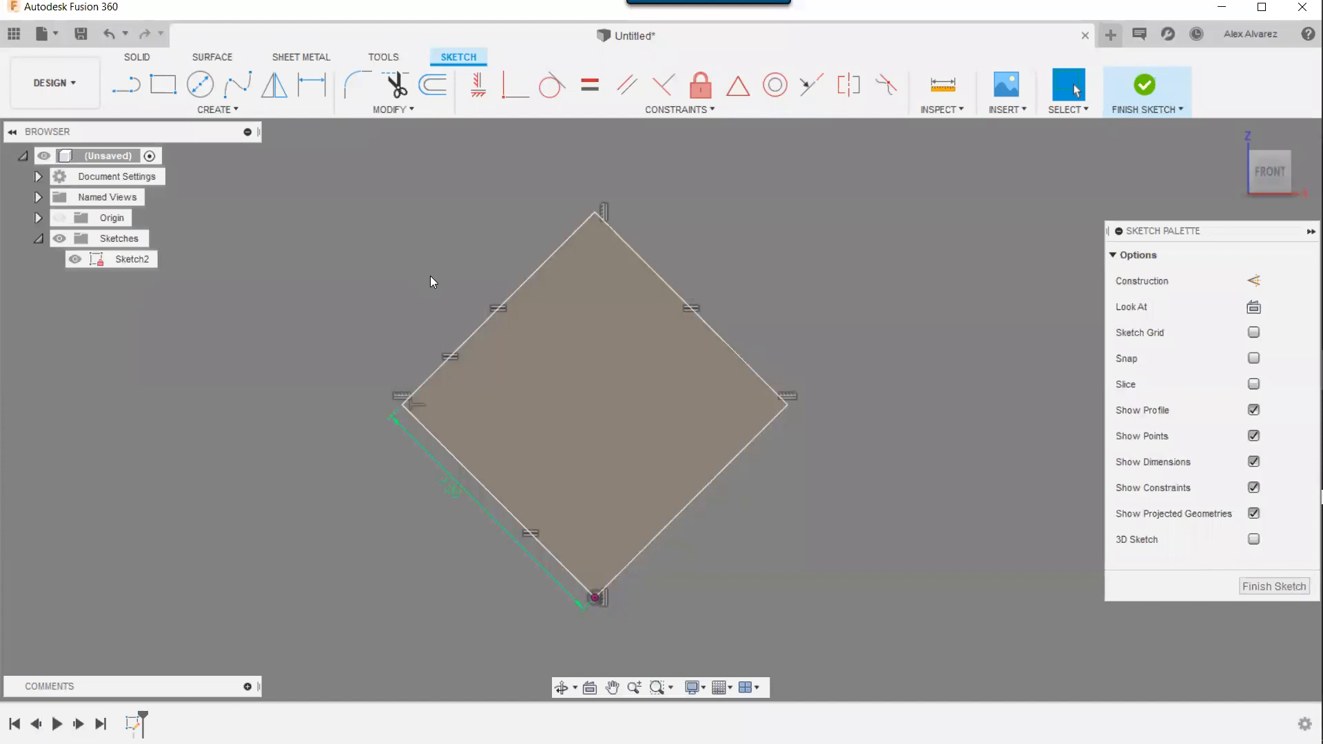
# - Draw a vertical construction line from the origin inside the square and extend its free end above the top corner
pyautogui.press('l')
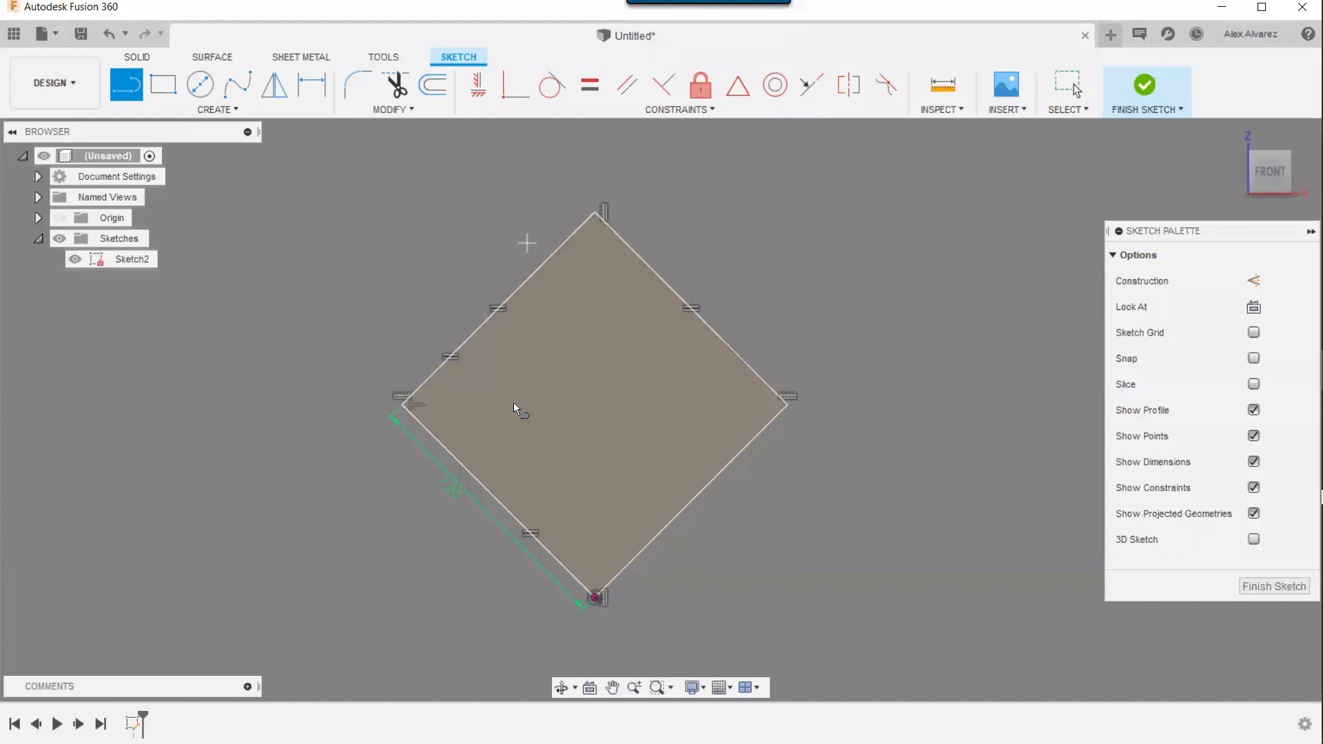
pyautogui.click(595, 599)
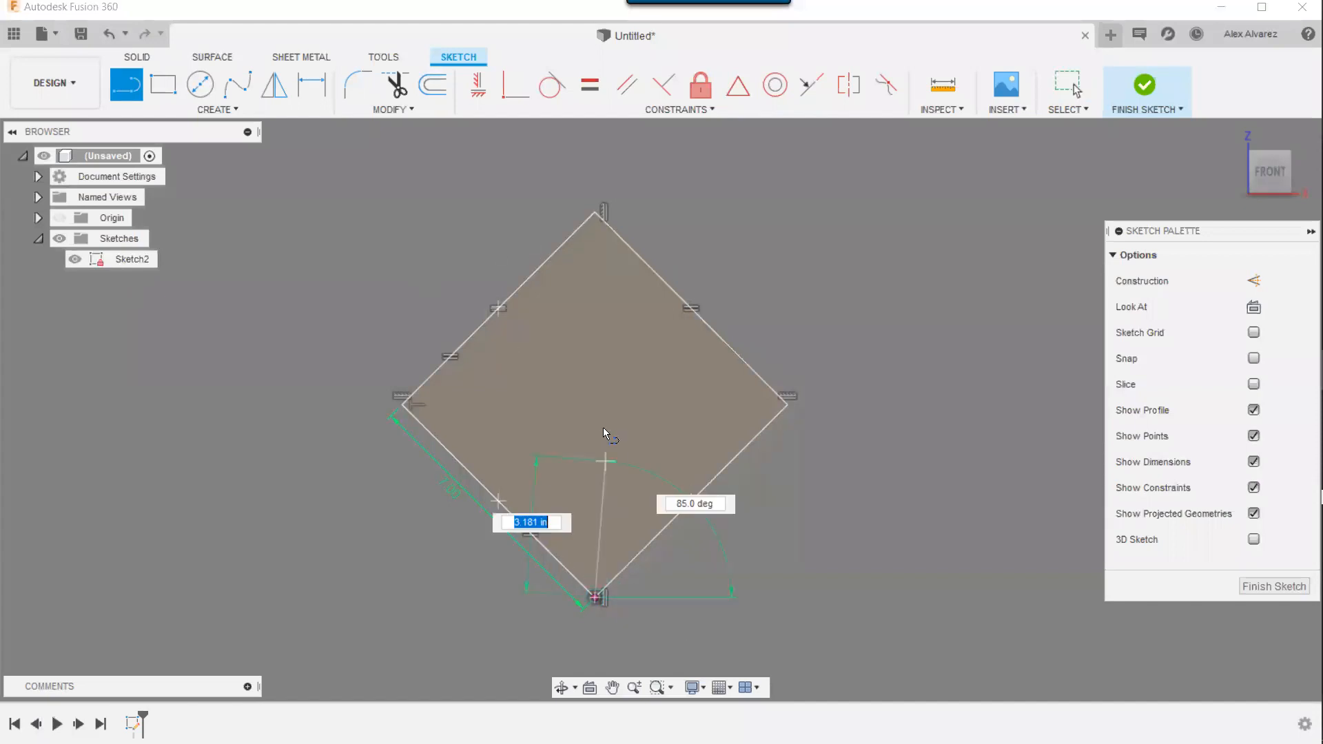
pyautogui.click(594, 326)
pyautogui.press('Escape')
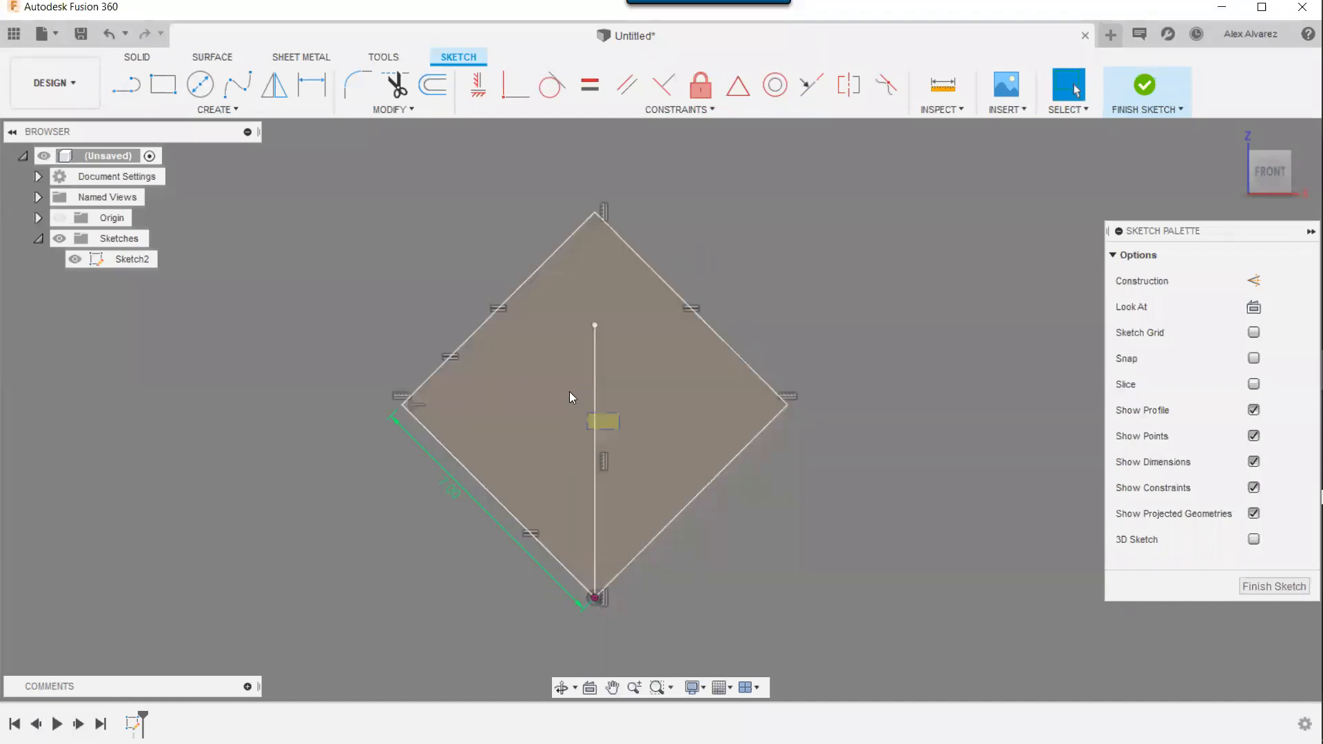
pyautogui.click(594, 393)
pyautogui.click(1254, 280)
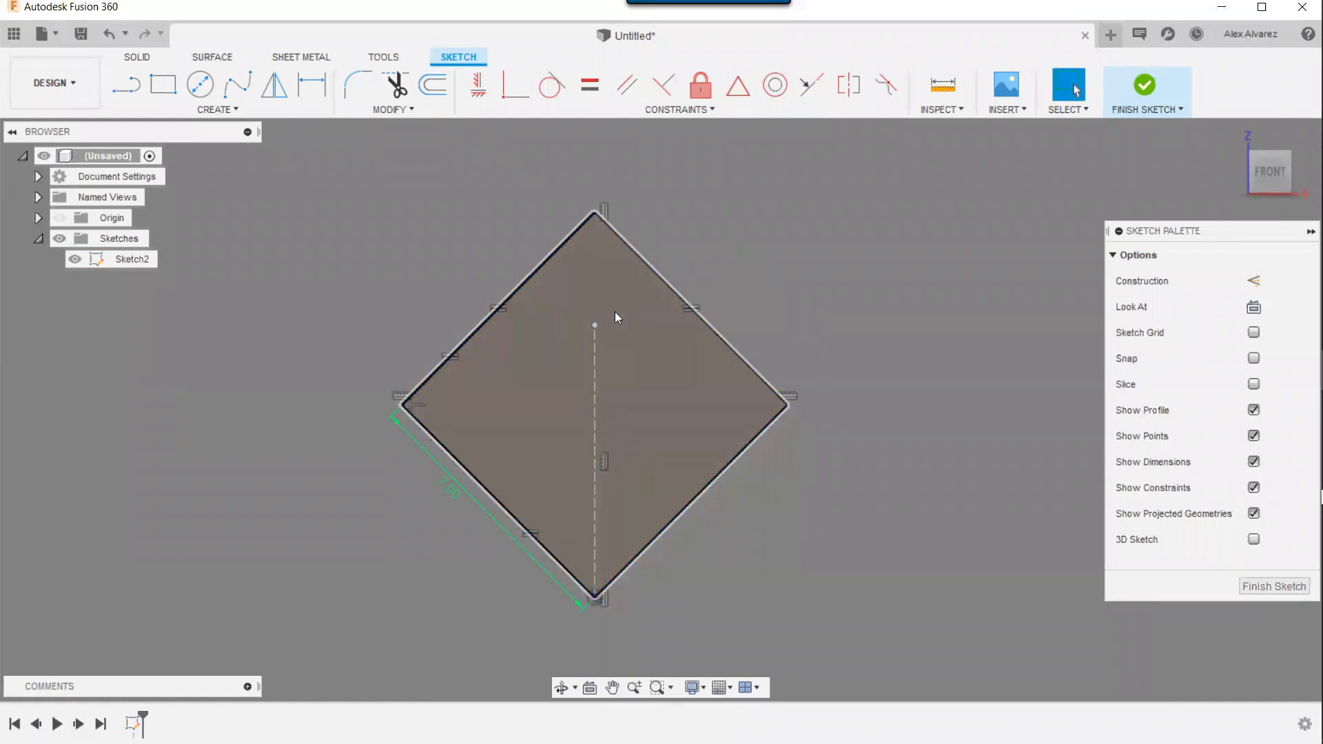
pyautogui.moveTo(595, 326); pyautogui.dragTo(568, 163)
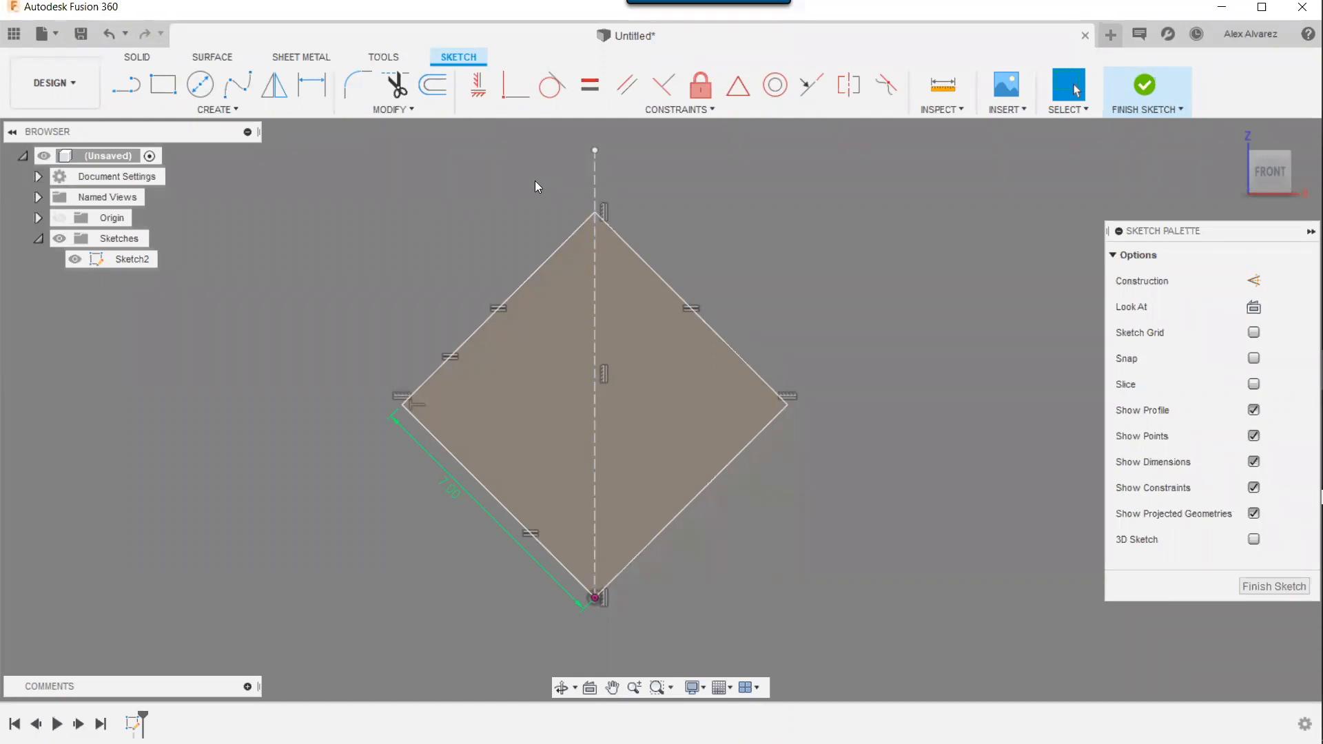
# - Delete the whole square, its dimension and the construction line from the sketch
pyautogui.scroll(-3, 535, 179)
pyautogui.moveTo(898, 587)
pyautogui.mouseDown()
pyautogui.moveTo(485, 282)
pyautogui.moveTo(387, 140)
pyautogui.moveTo(367, 143)
pyautogui.mouseUp()
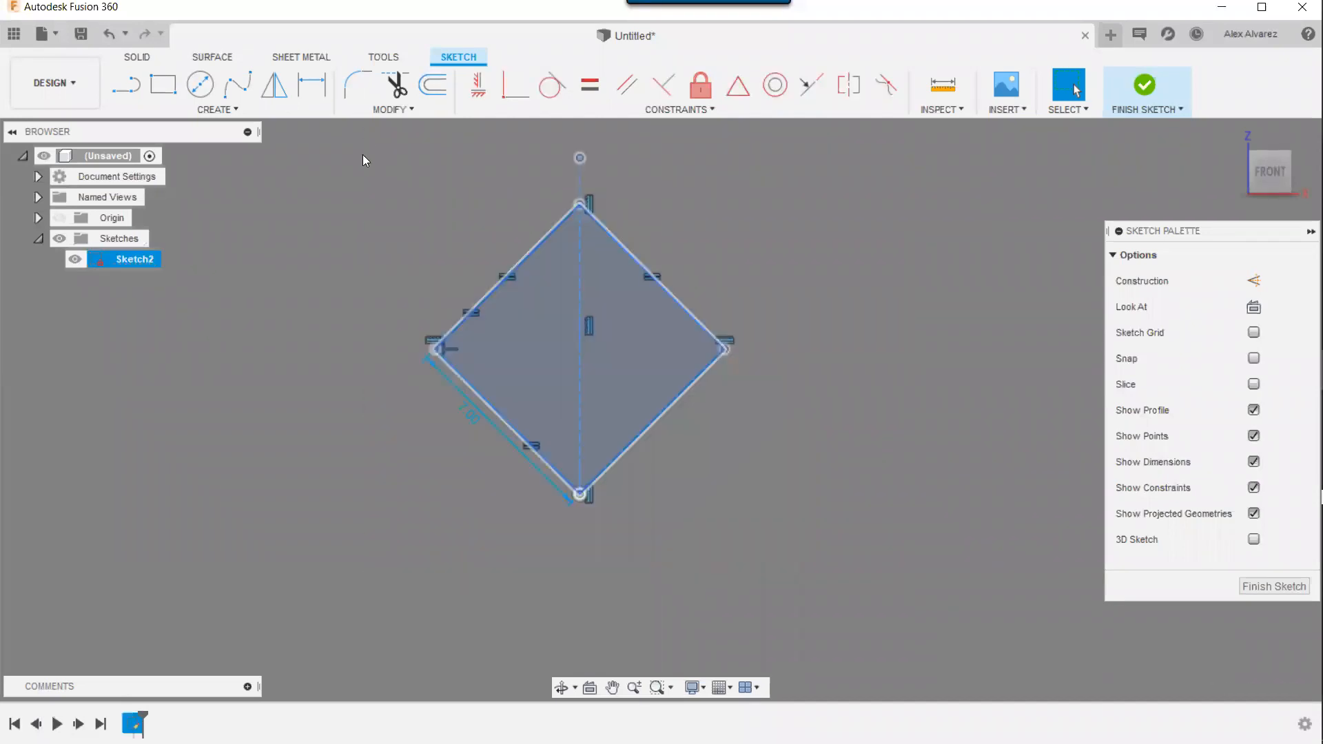
pyautogui.press('Delete')
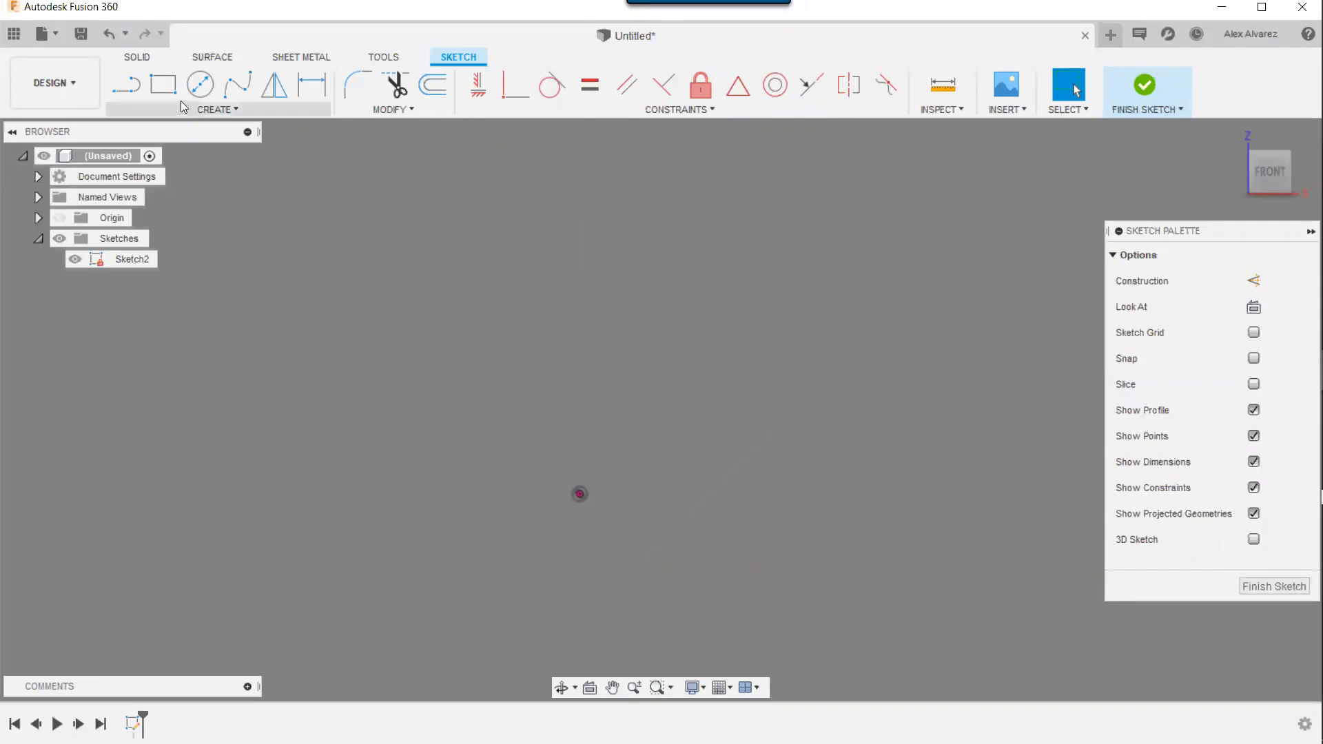
# - Draw one circle centered on the origin and a slightly smaller circle directly above it
pyautogui.click(200, 84)
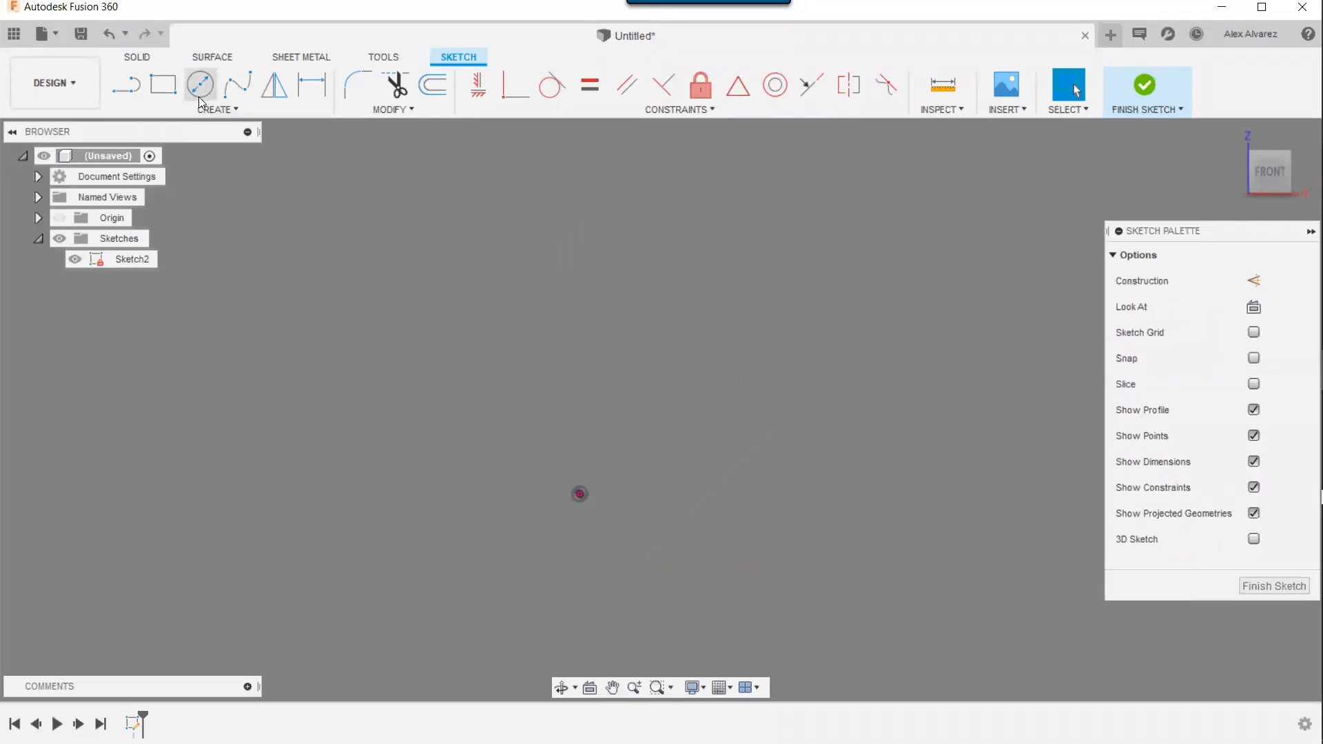
pyautogui.click(593, 494)
pyautogui.click(675, 494)
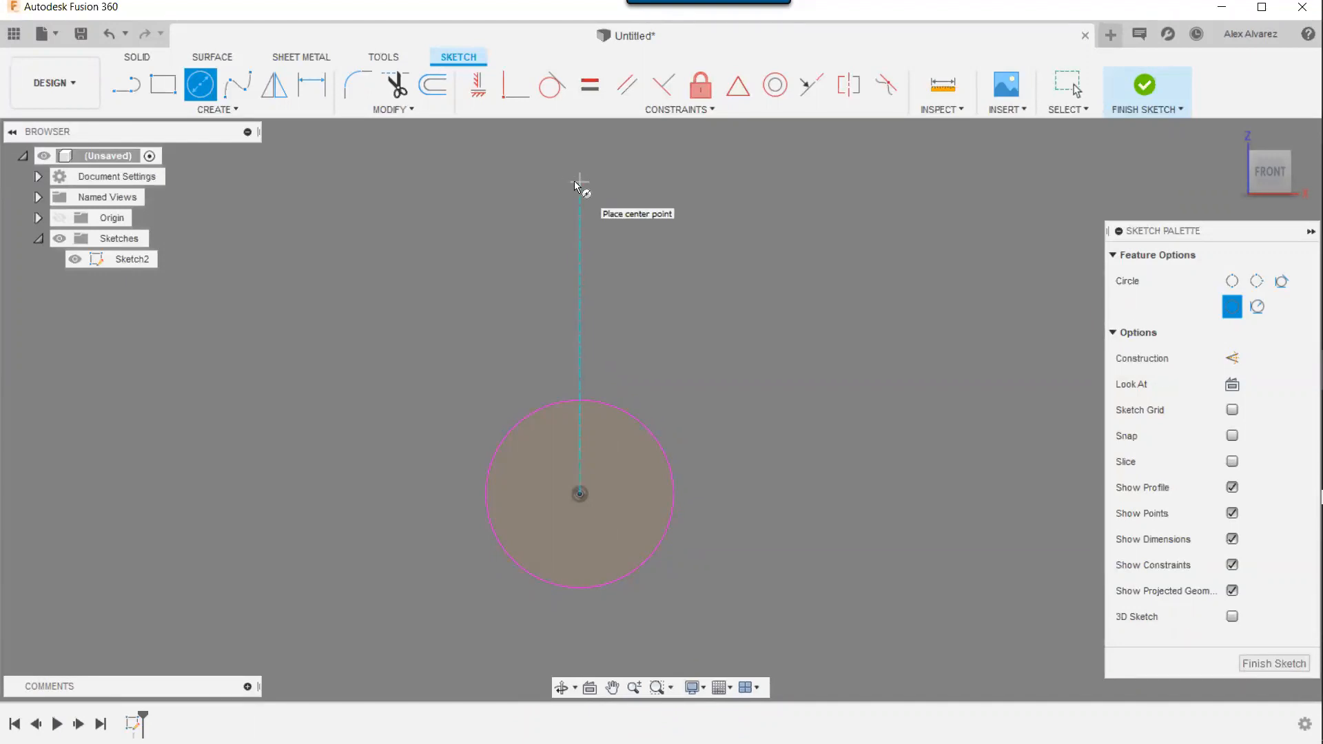
pyautogui.click(579, 204)
pyautogui.click(656, 221)
pyautogui.press('Escape')
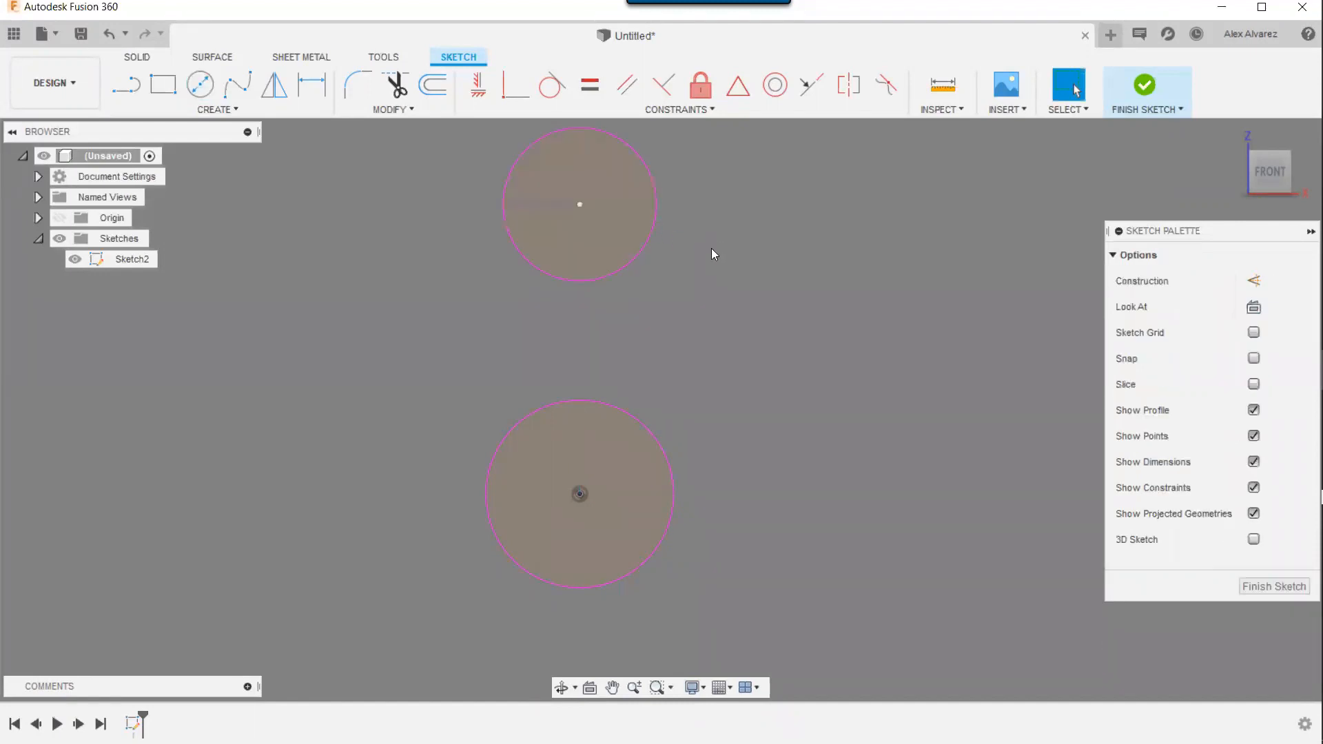
# - Move the upper circle's center off the vertical to about X 0.5 in, Z 8.69 in
pyautogui.moveTo(580, 205)
pyautogui.mouseDown()
pyautogui.moveTo(623, 204)
pyautogui.moveTo(575, 206)
pyautogui.mouseUp()
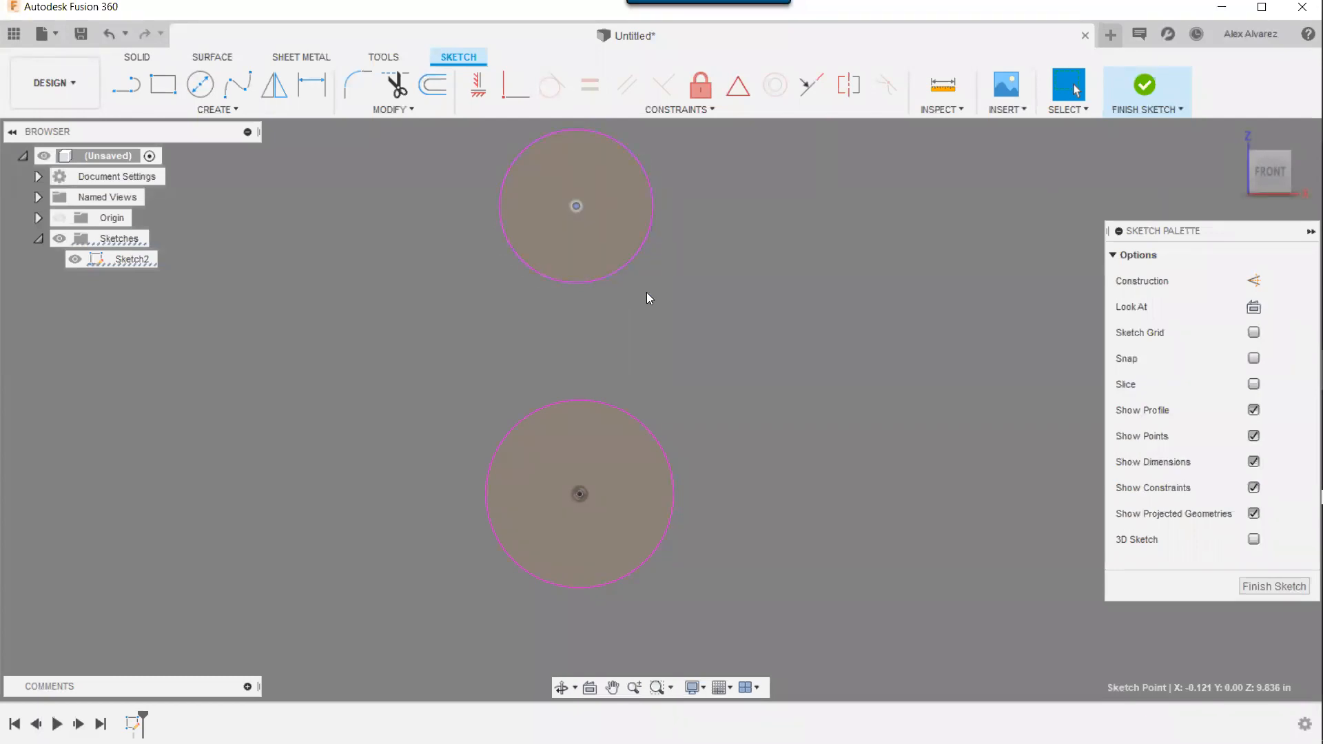
pyautogui.click(577, 206)
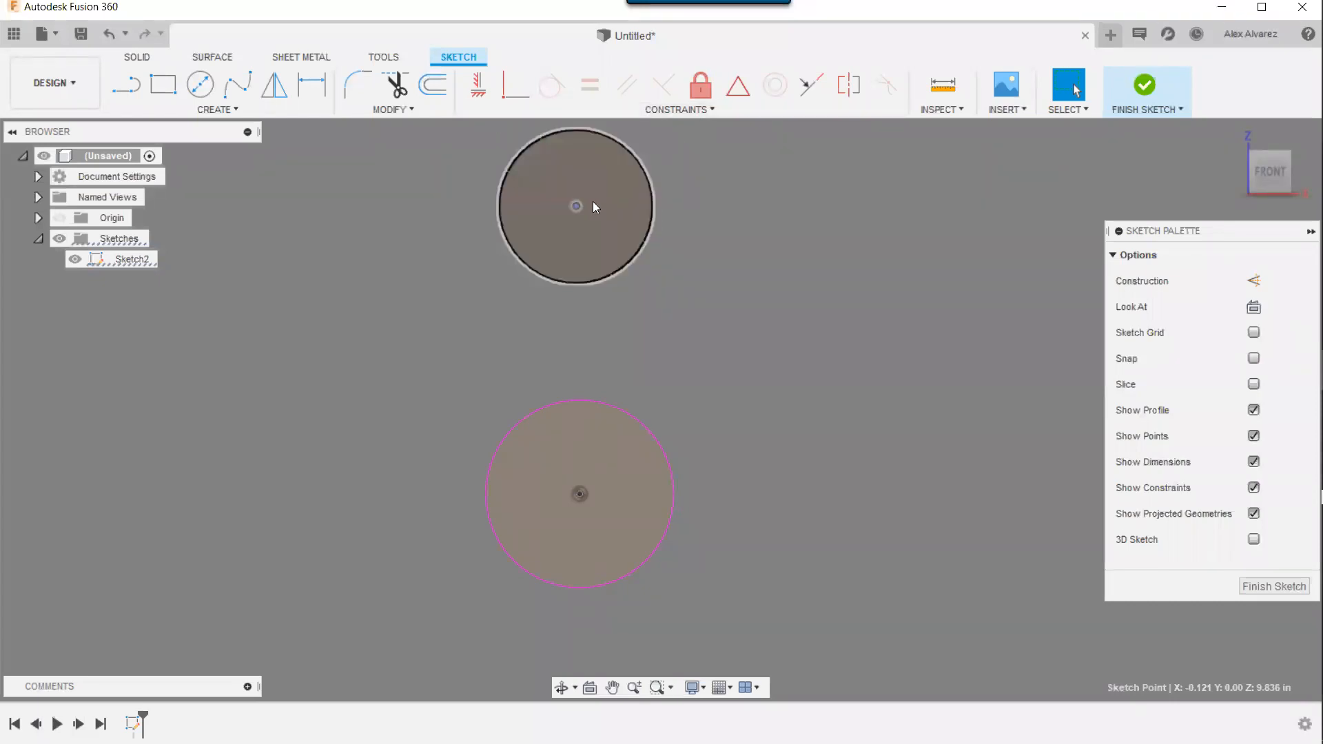
pyautogui.moveTo(577, 206)
pyautogui.mouseDown()
pyautogui.moveTo(598, 237)
pyautogui.moveTo(577, 227)
pyautogui.moveTo(604, 251)
pyautogui.moveTo(594, 240)
pyautogui.mouseUp()
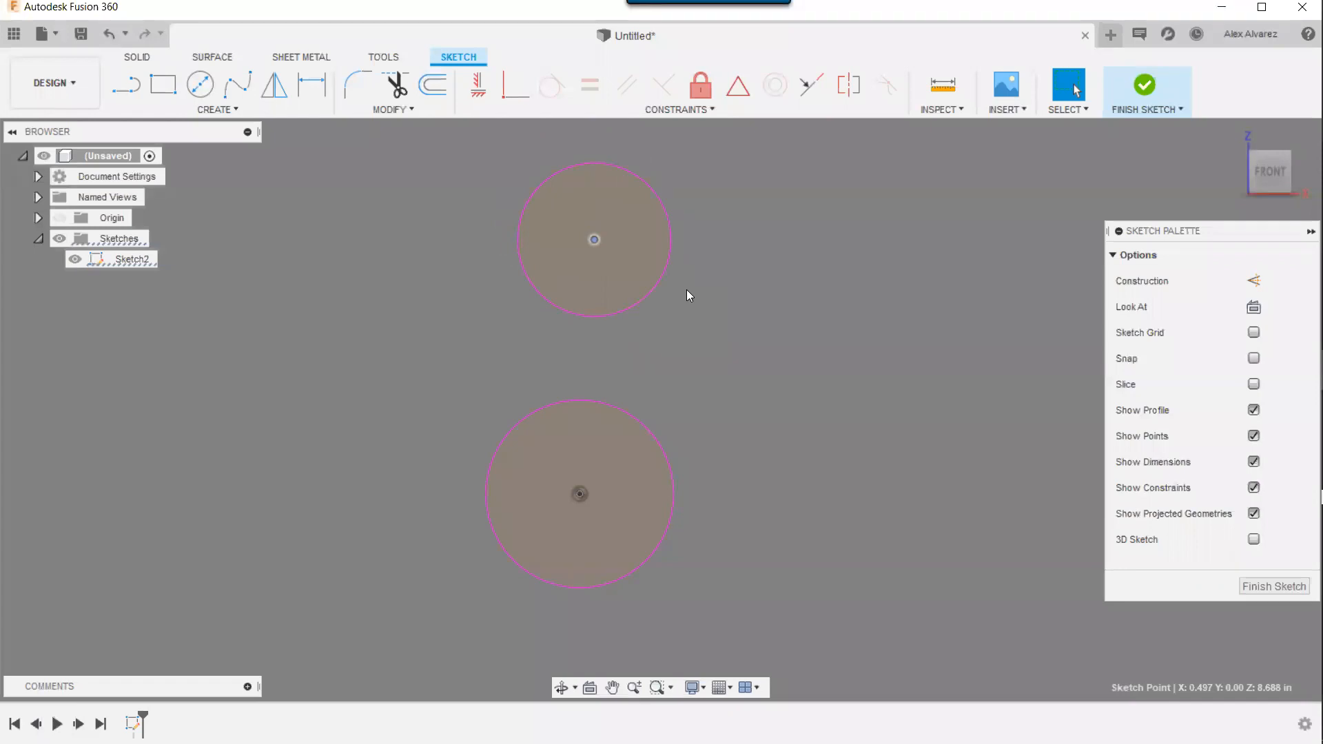
# - Draw a vertical line from the origin up into the upper circle and convert it to construction geometry
pyautogui.press('l')
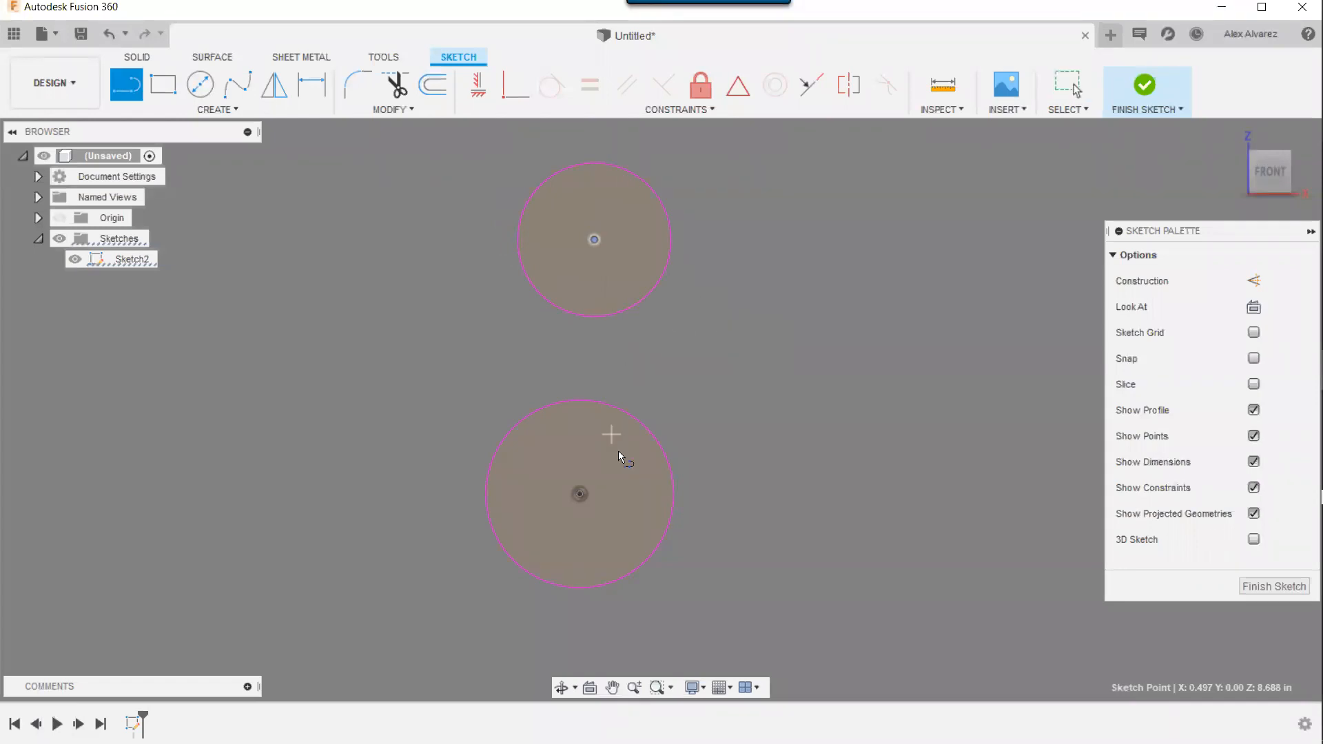
pyautogui.click(583, 494)
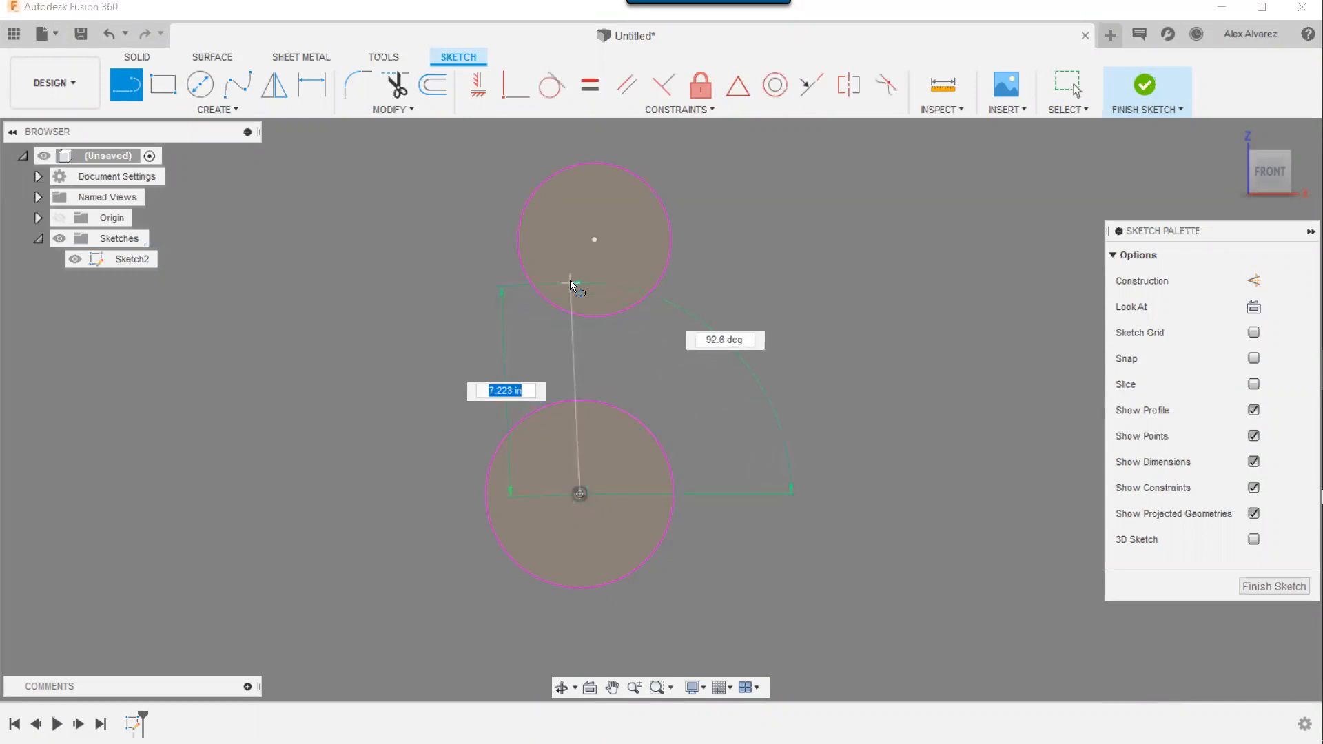
pyautogui.click(578, 264)
pyautogui.press('Escape')
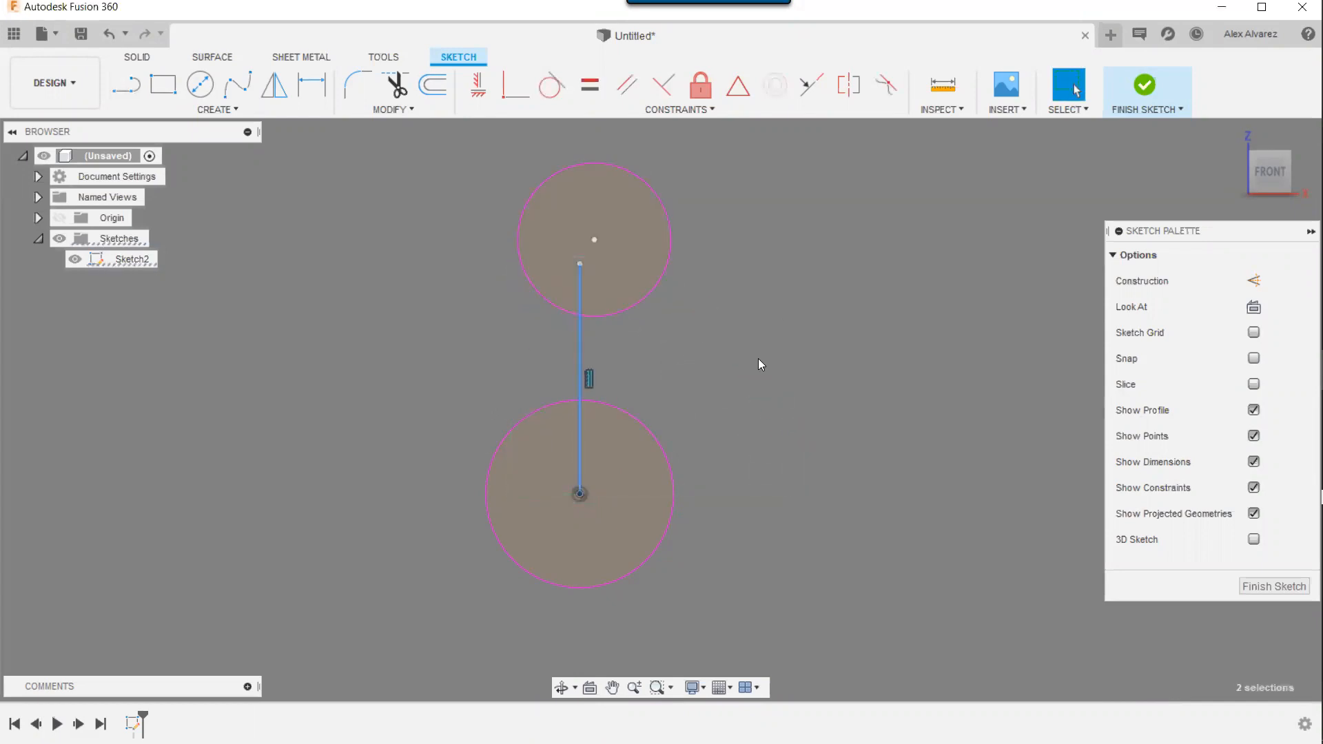
pyautogui.click(1254, 280)
pyautogui.click(712, 360)
# - Dimension the vertical construction line to 8 in
pyautogui.press('d')
pyautogui.click(579, 378)
pyautogui.click(490, 374)
pyautogui.write('8')
pyautogui.press('Return')
pyautogui.press('Escape')
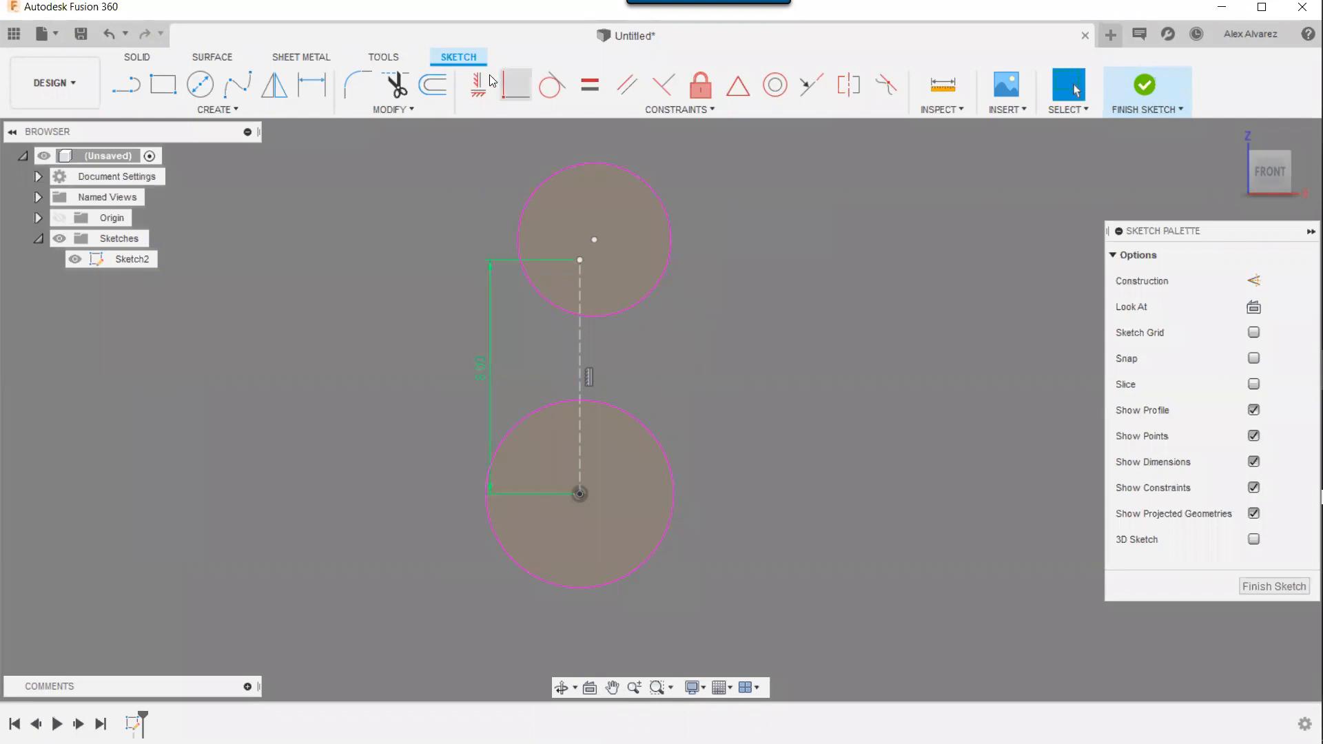
# - Constrain the upper circle's center to the construction line with Coincident and place it on the line's upper endpoint
pyautogui.click(515, 84)
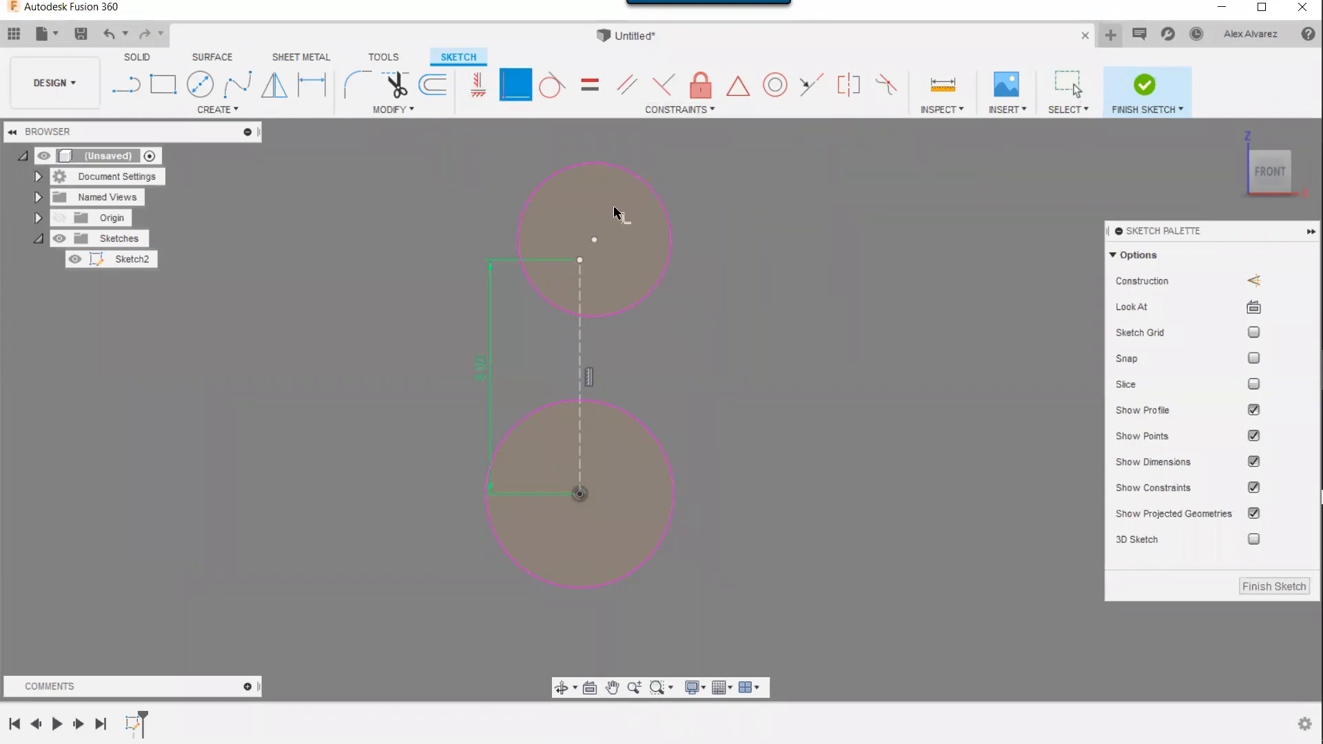
pyautogui.click(594, 239)
pyautogui.click(580, 265)
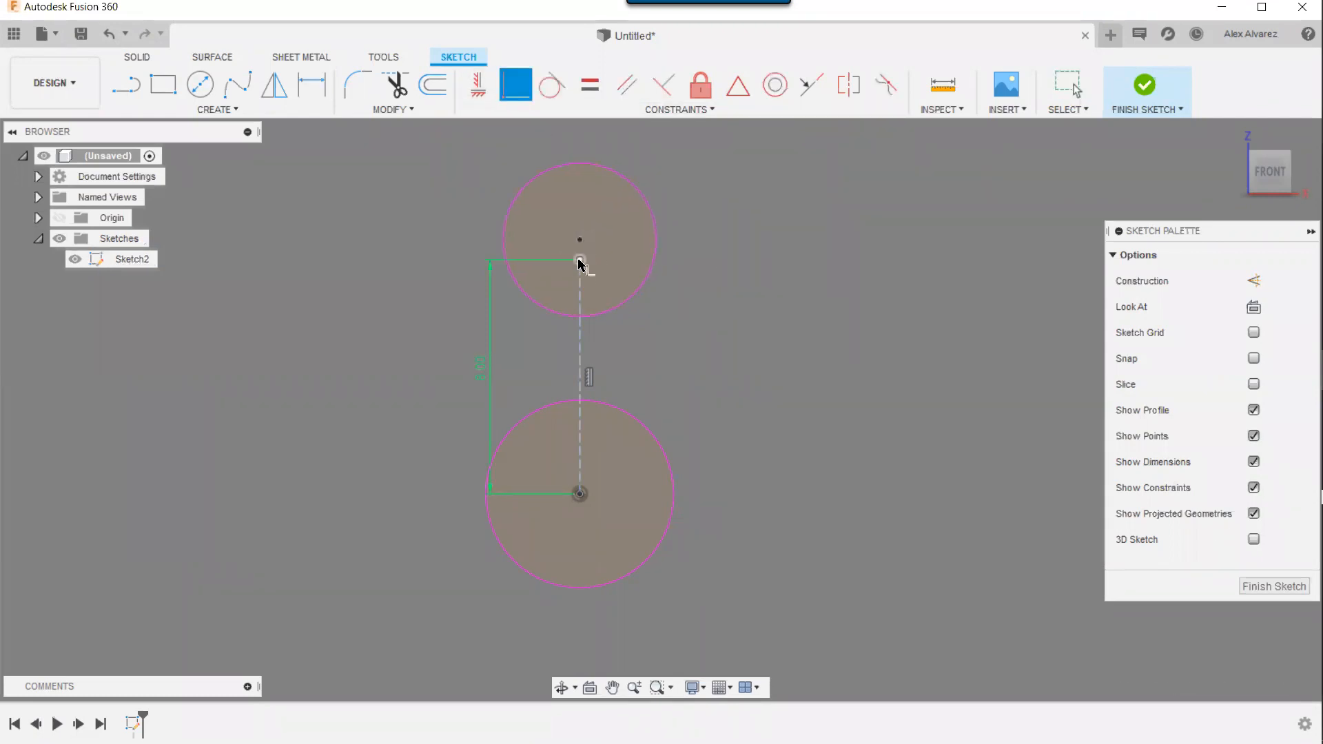
pyautogui.press('Escape')
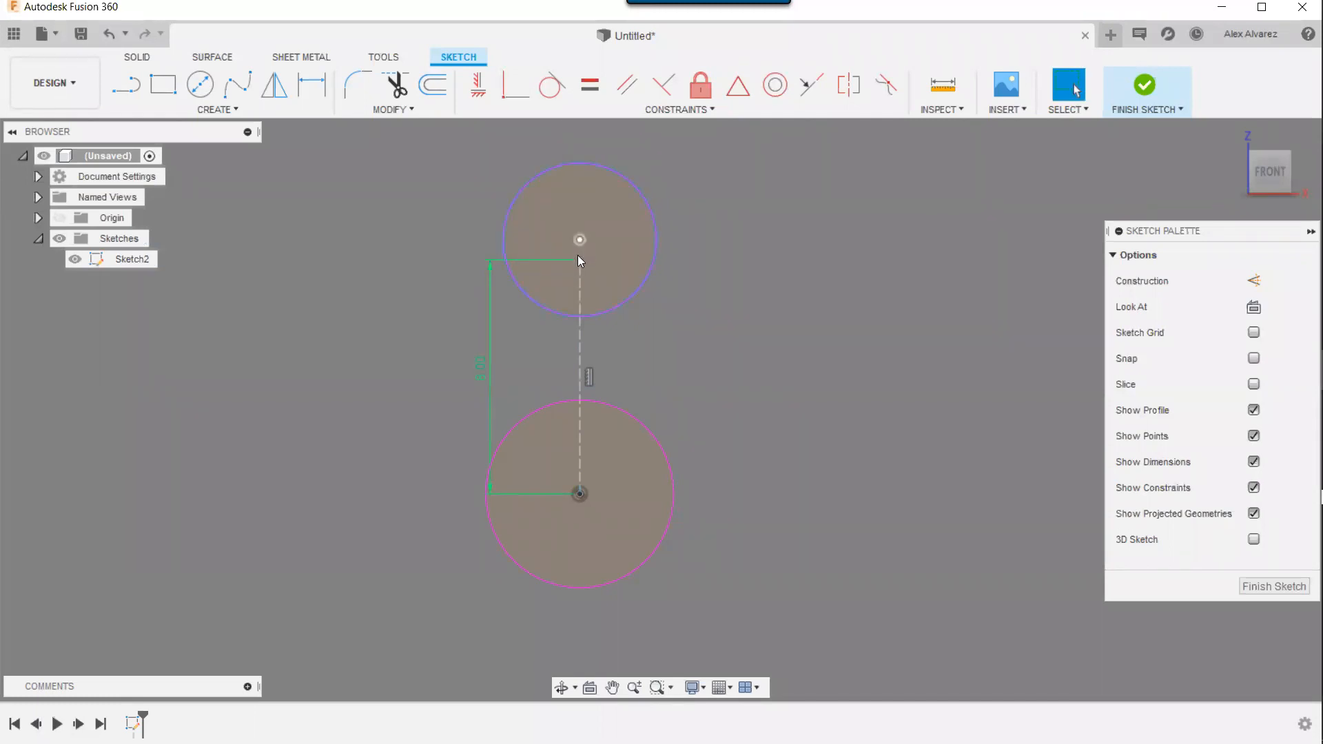
pyautogui.moveTo(576, 260); pyautogui.dragTo(576, 263)
pyautogui.click(766, 290)
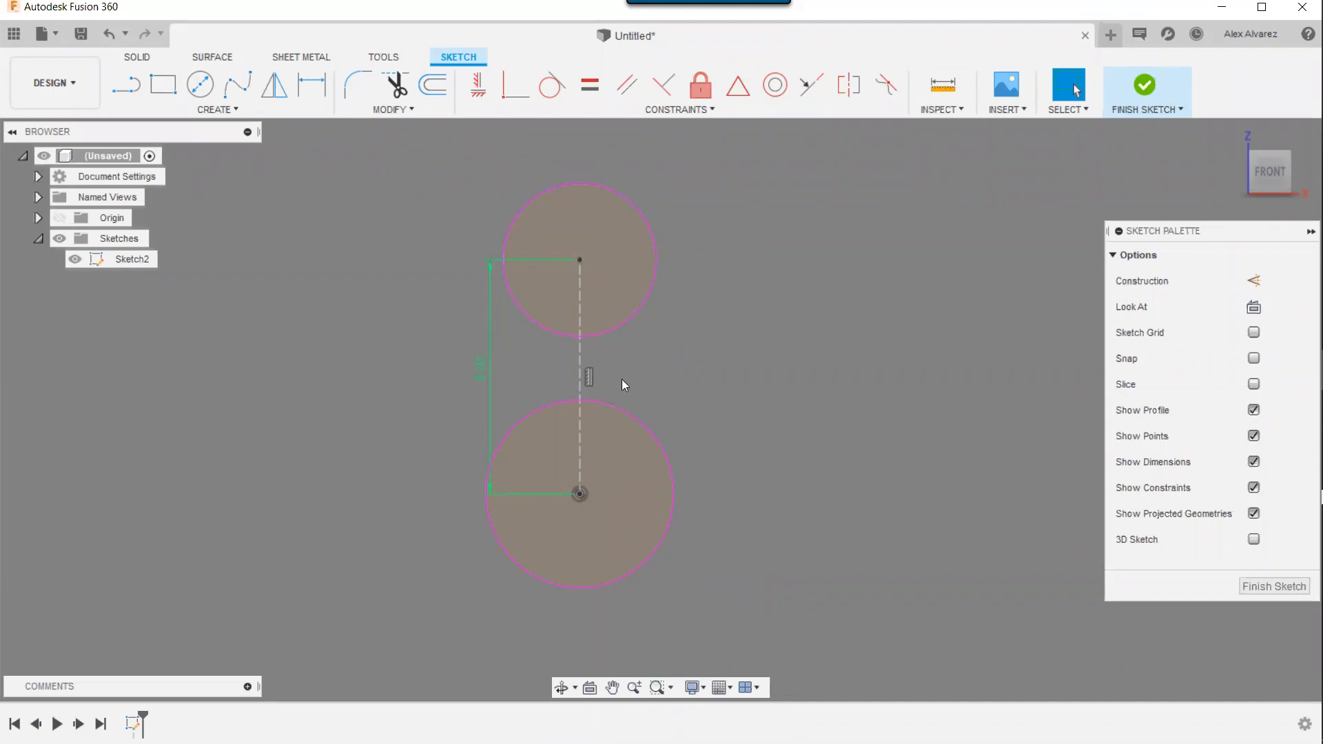
# - Delete the dimensioned vertical construction line and move the upper circle's center sideways to about X 0.56 in, Z 8.01 in
pyautogui.moveTo(622, 379); pyautogui.dragTo(478, 347)
pyautogui.press('Delete')
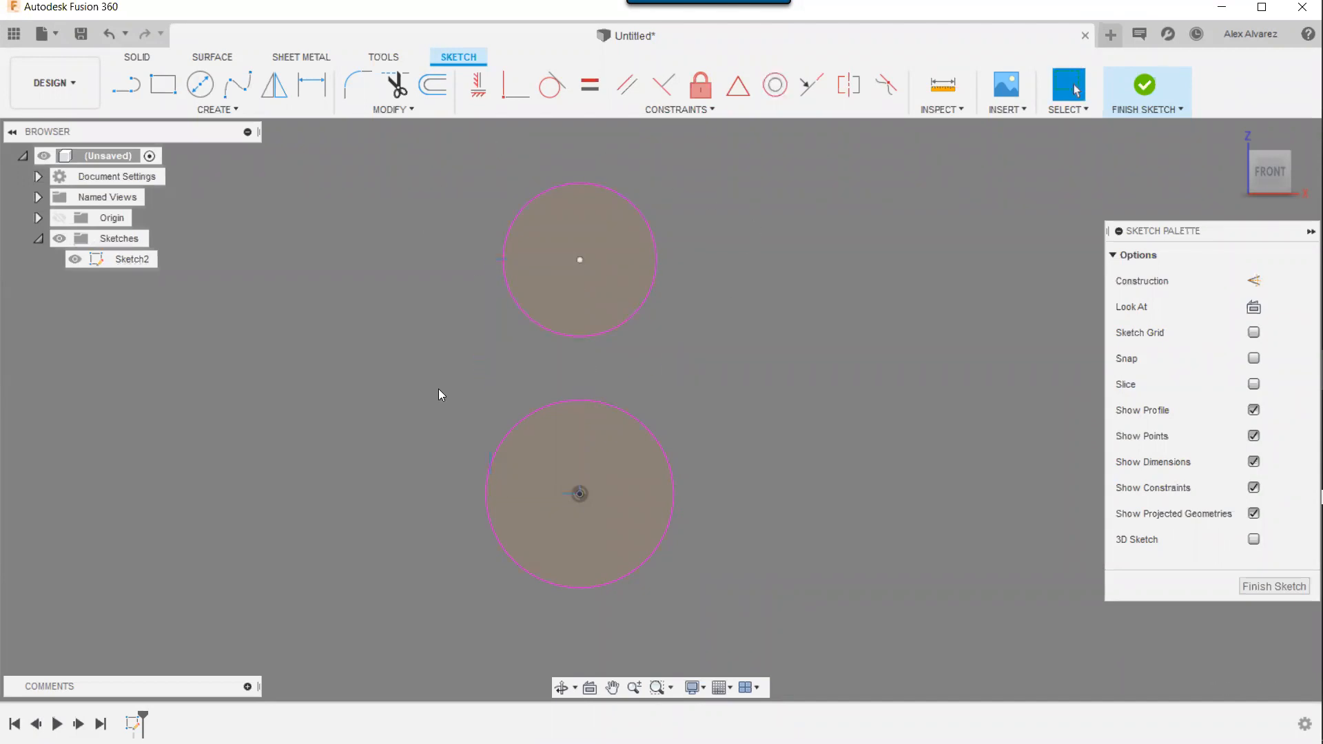
pyautogui.moveTo(585, 259); pyautogui.dragTo(602, 259)
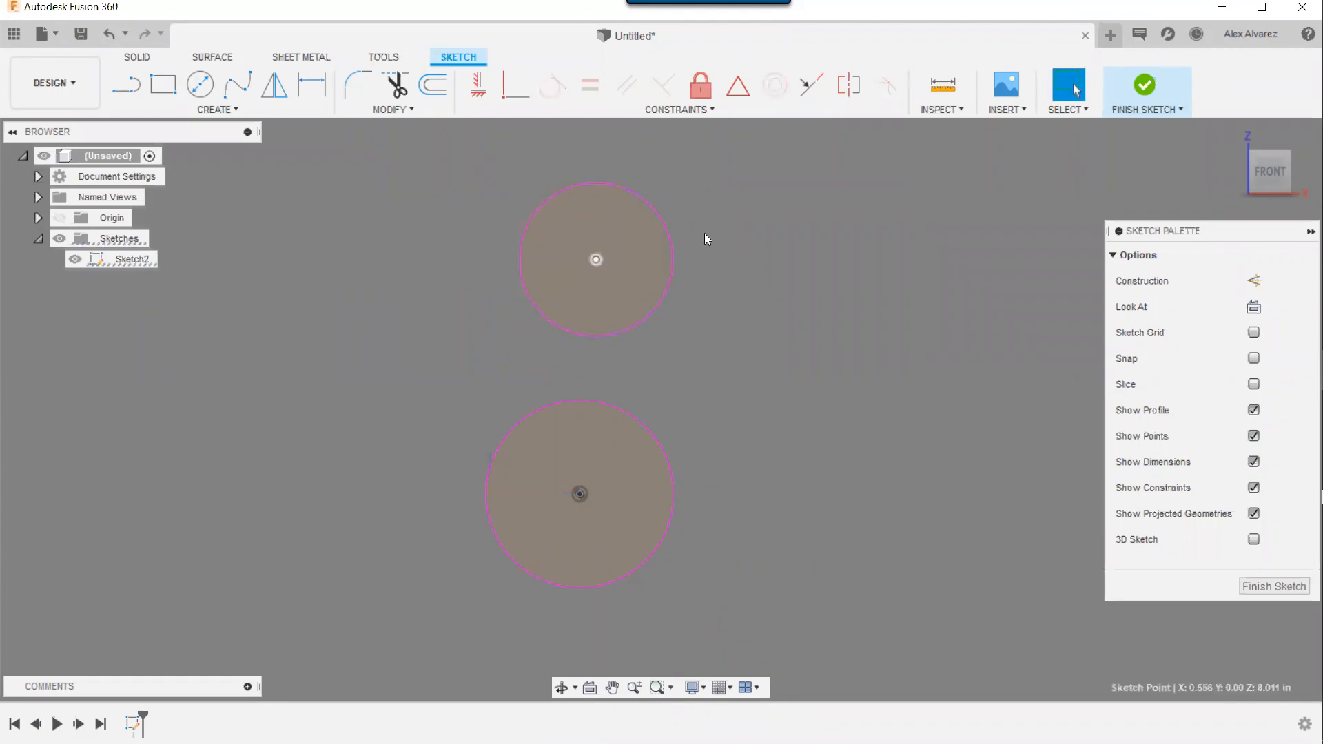
# - Align the upper circle's center vertically with the lower circle's center at the origin using the Horizontal/Vertical constraint
pyautogui.click(479, 85)
pyautogui.click(595, 262)
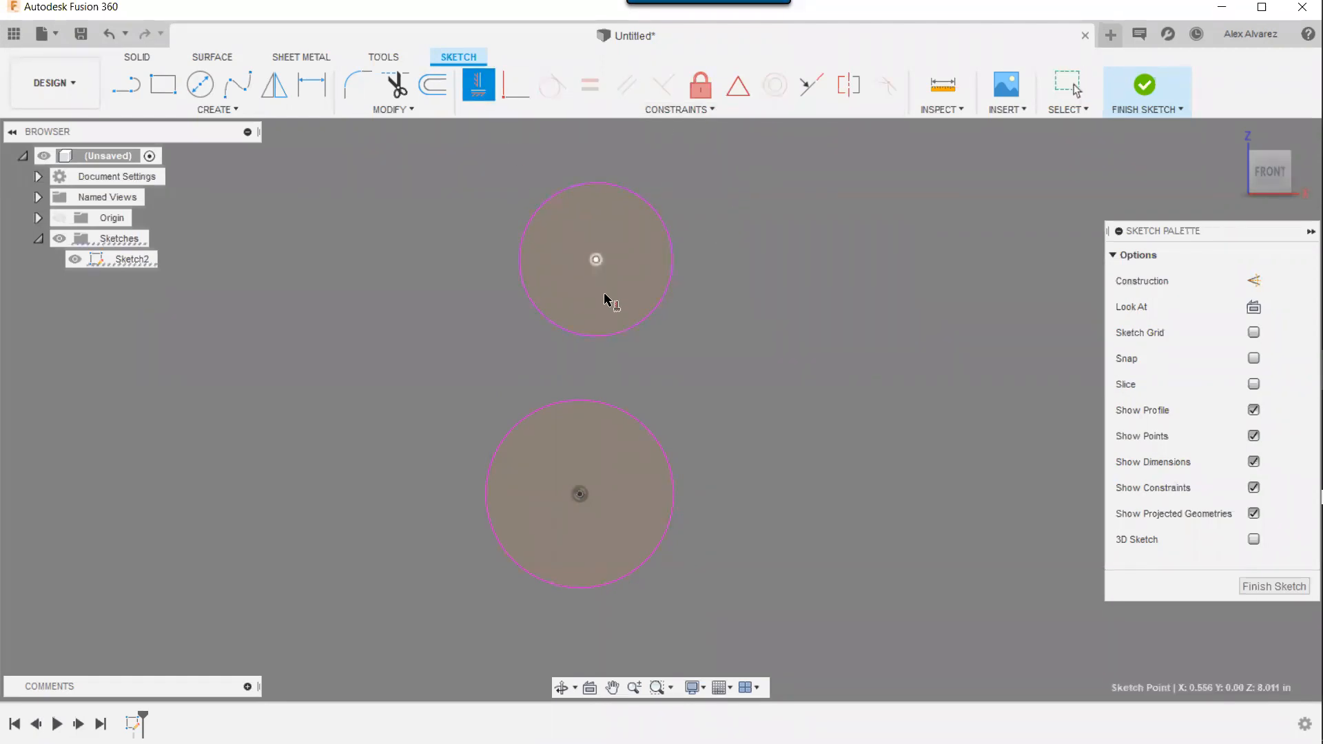
pyautogui.click(579, 496)
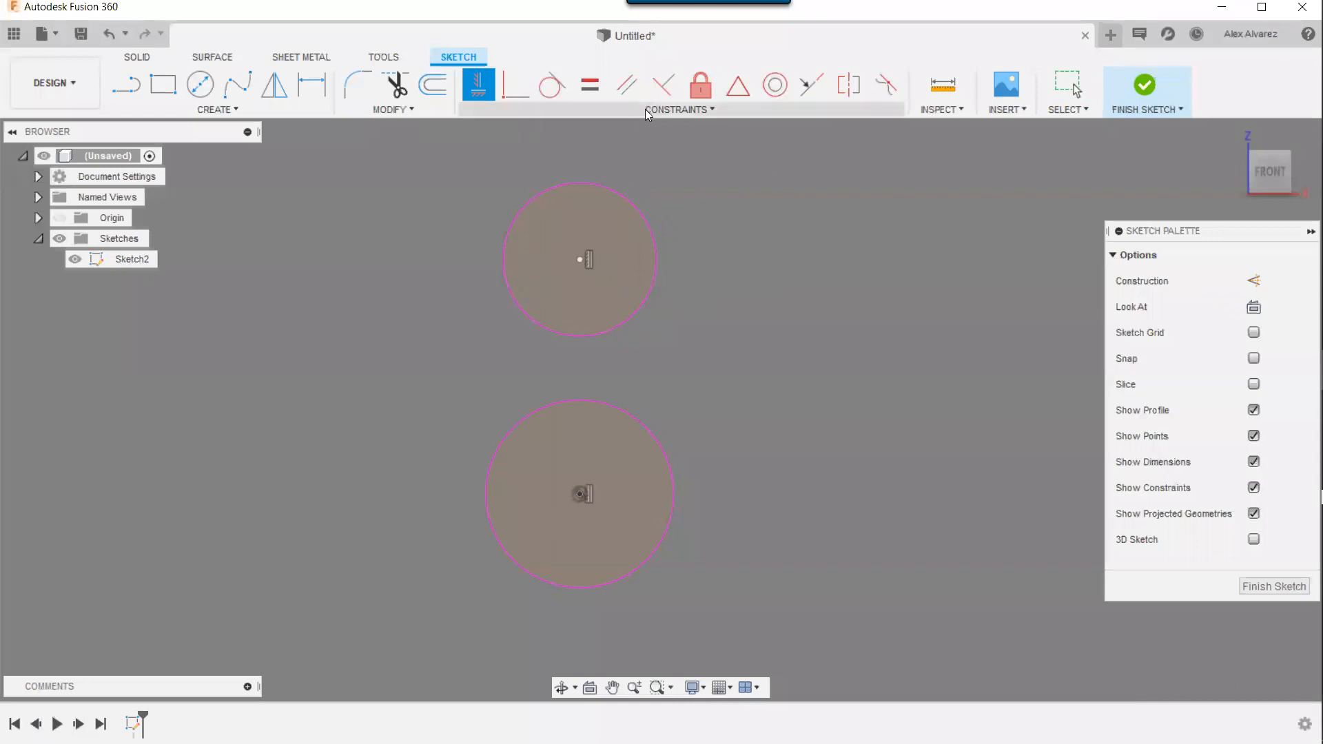
pyautogui.click(572, 110)
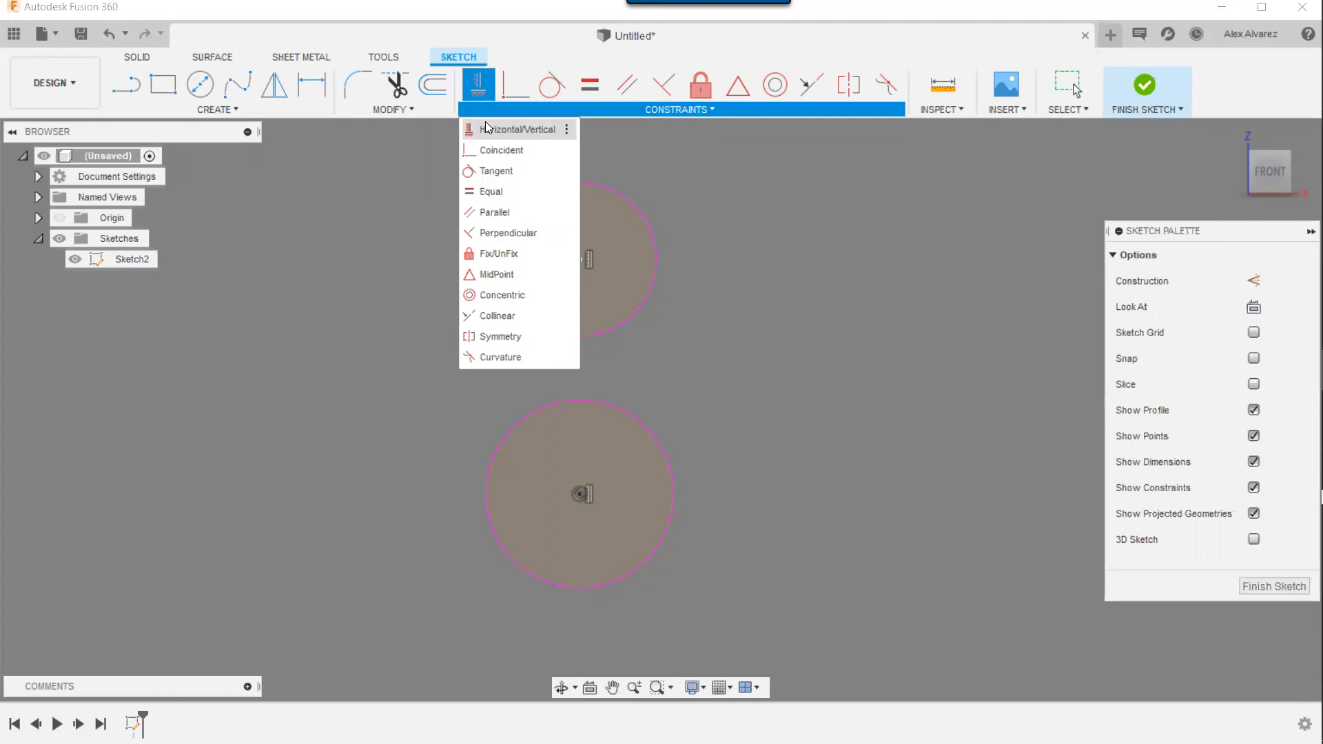
pyautogui.click(486, 128)
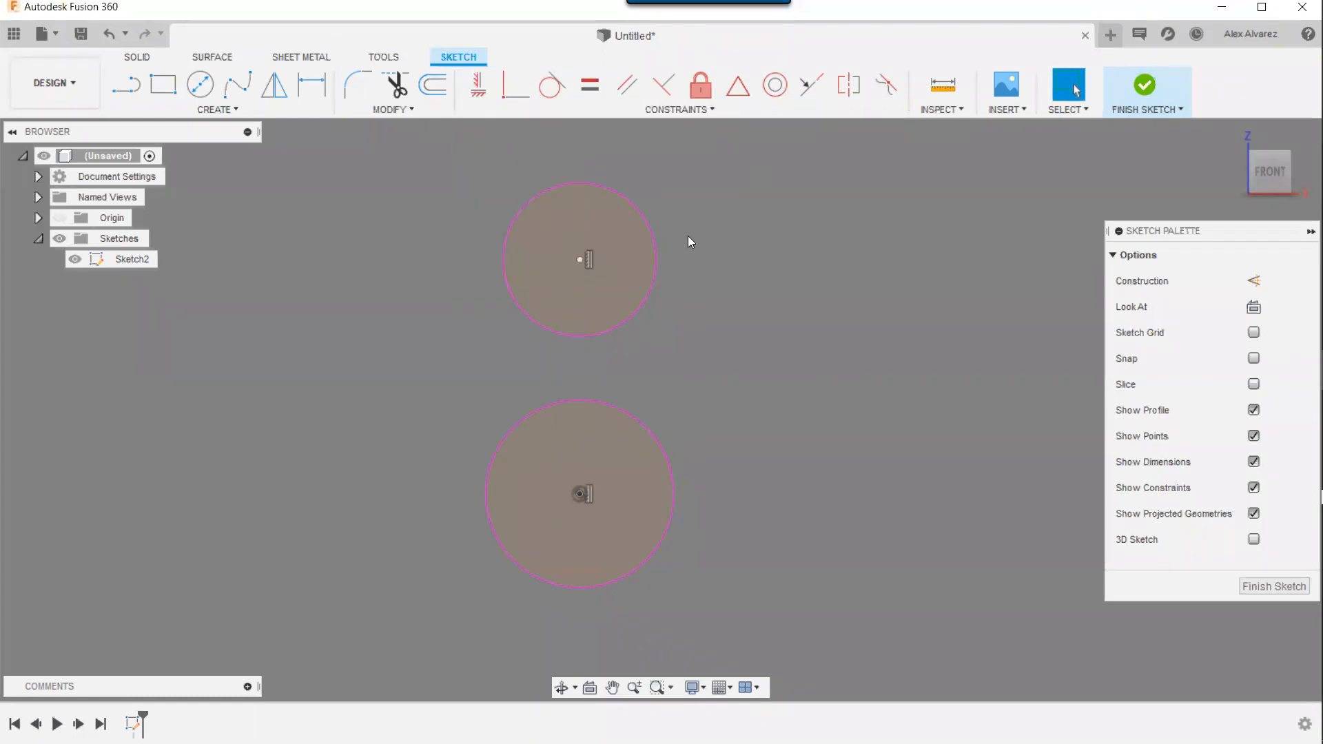
# - Draw a shallow sloped line from the origin past the lower circle and make it horizontal with the Horizontal/Vertical constraint
pyautogui.press('l')
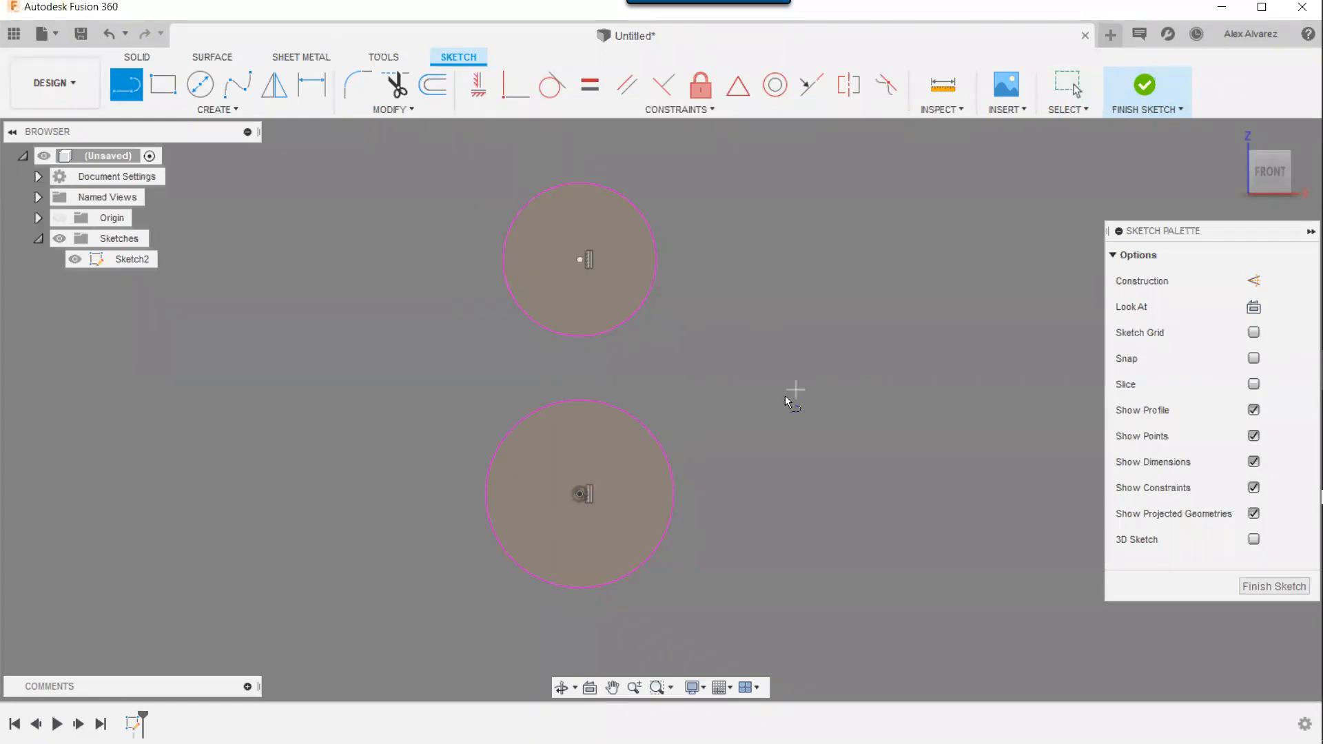
pyautogui.click(581, 495)
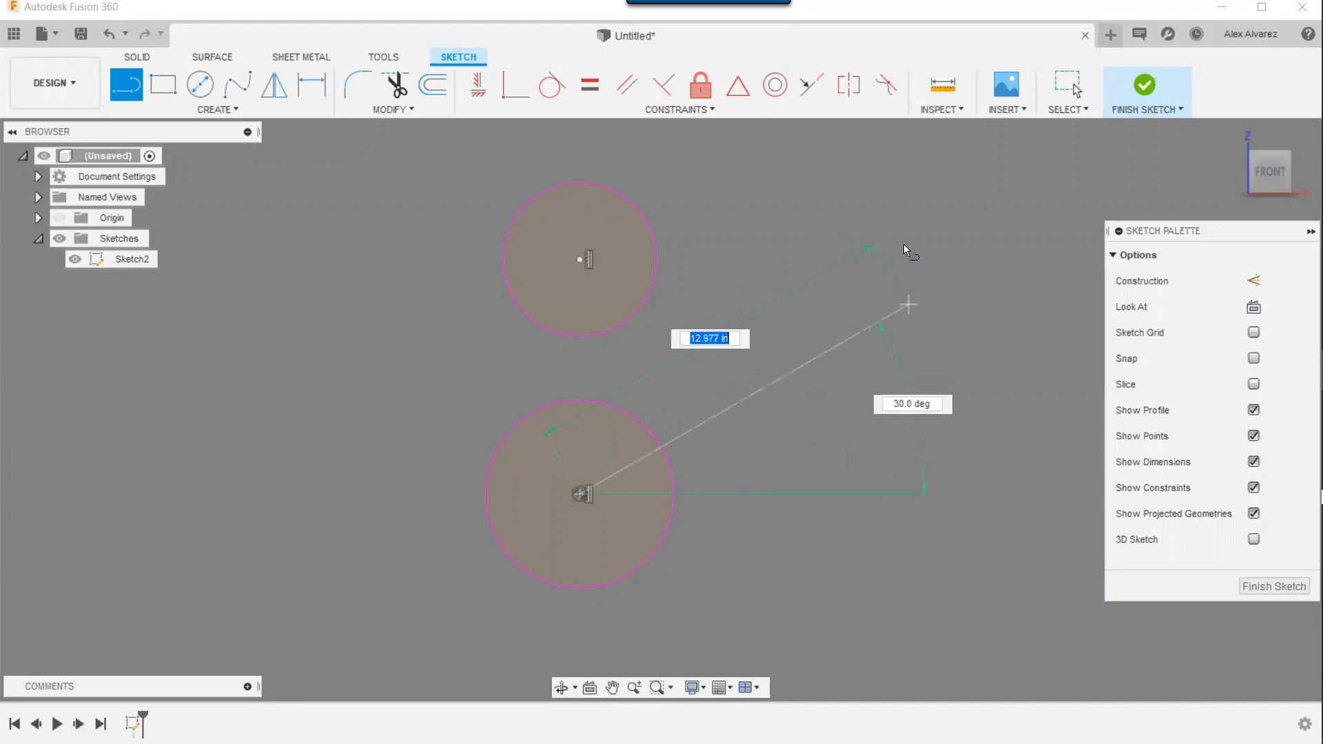
pyautogui.click(1003, 374)
pyautogui.press('Escape')
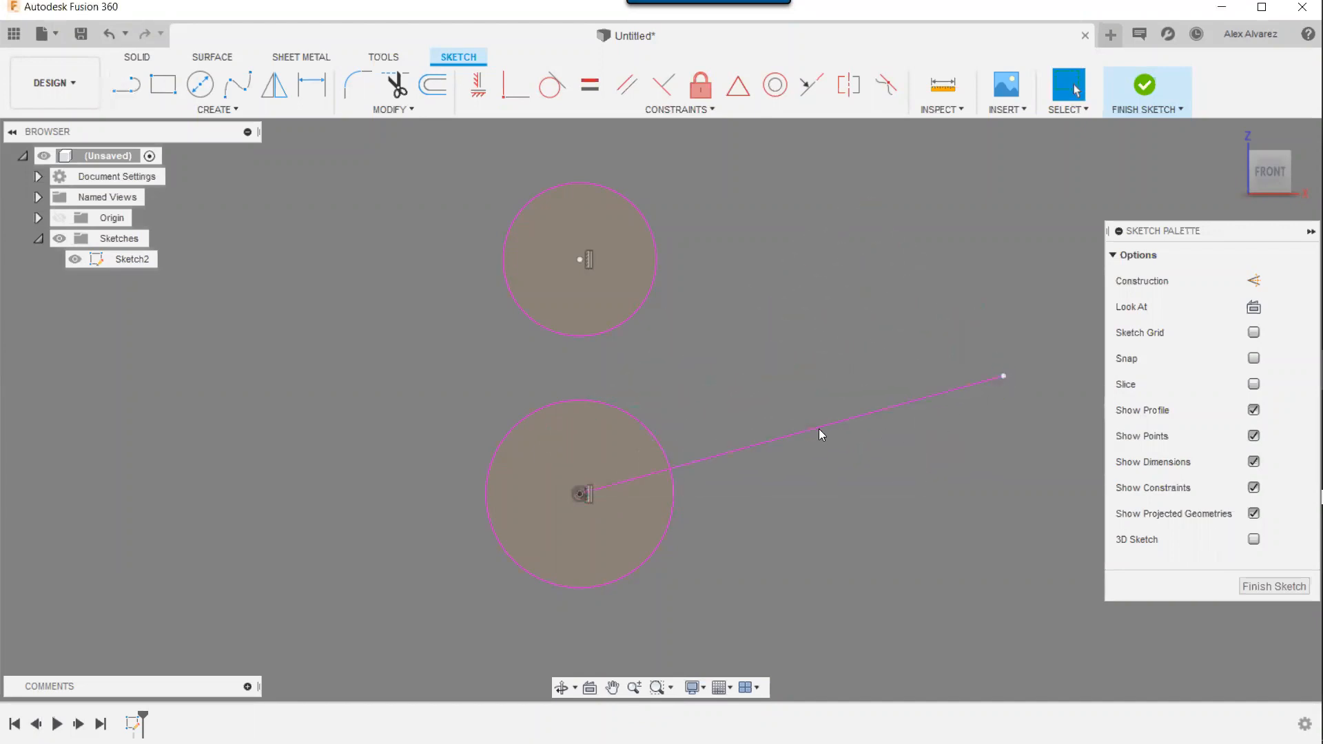
pyautogui.click(479, 84)
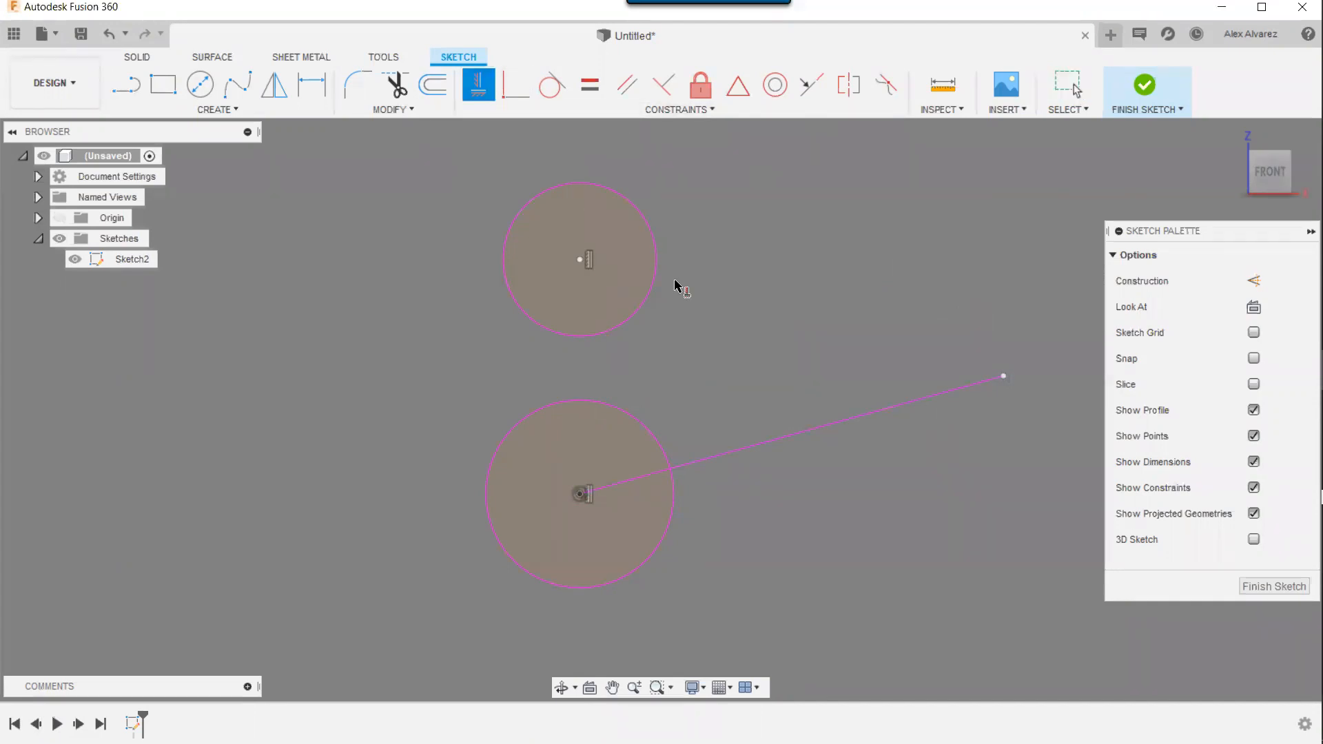
pyautogui.click(796, 436)
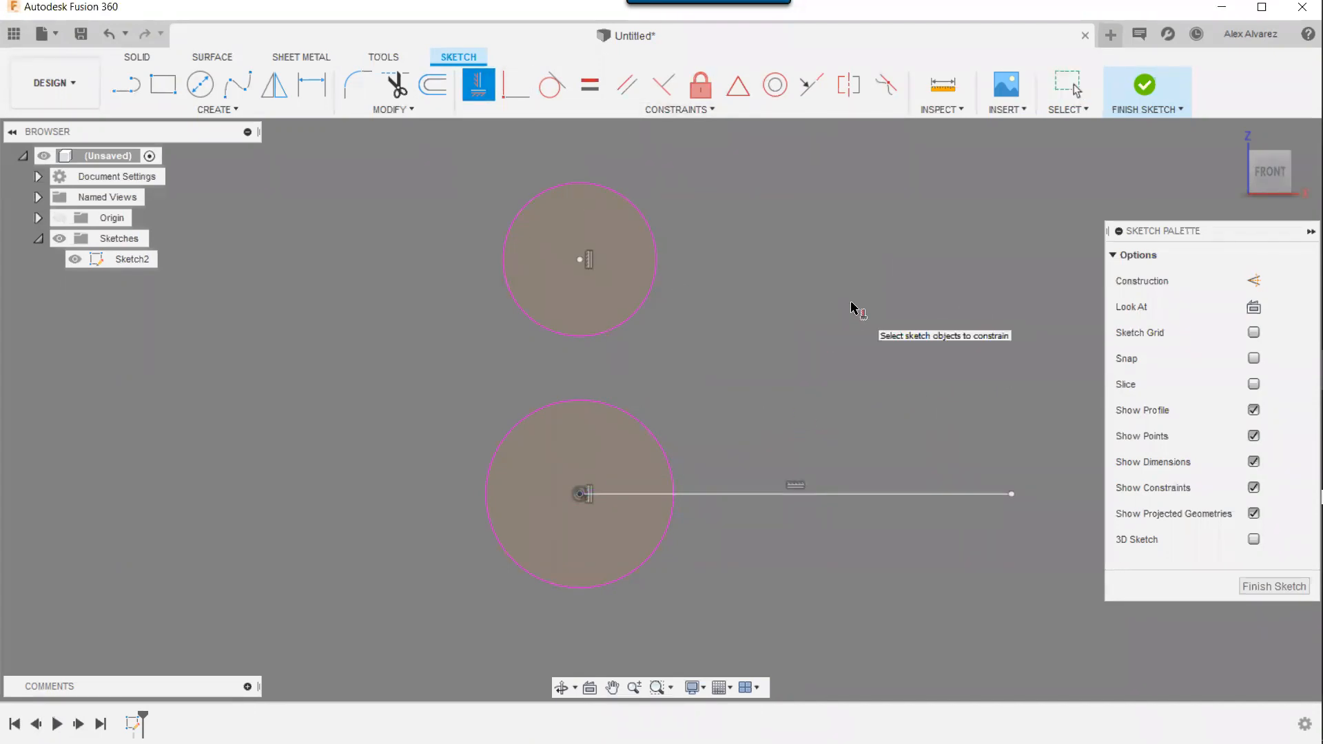
pyautogui.press('Escape')
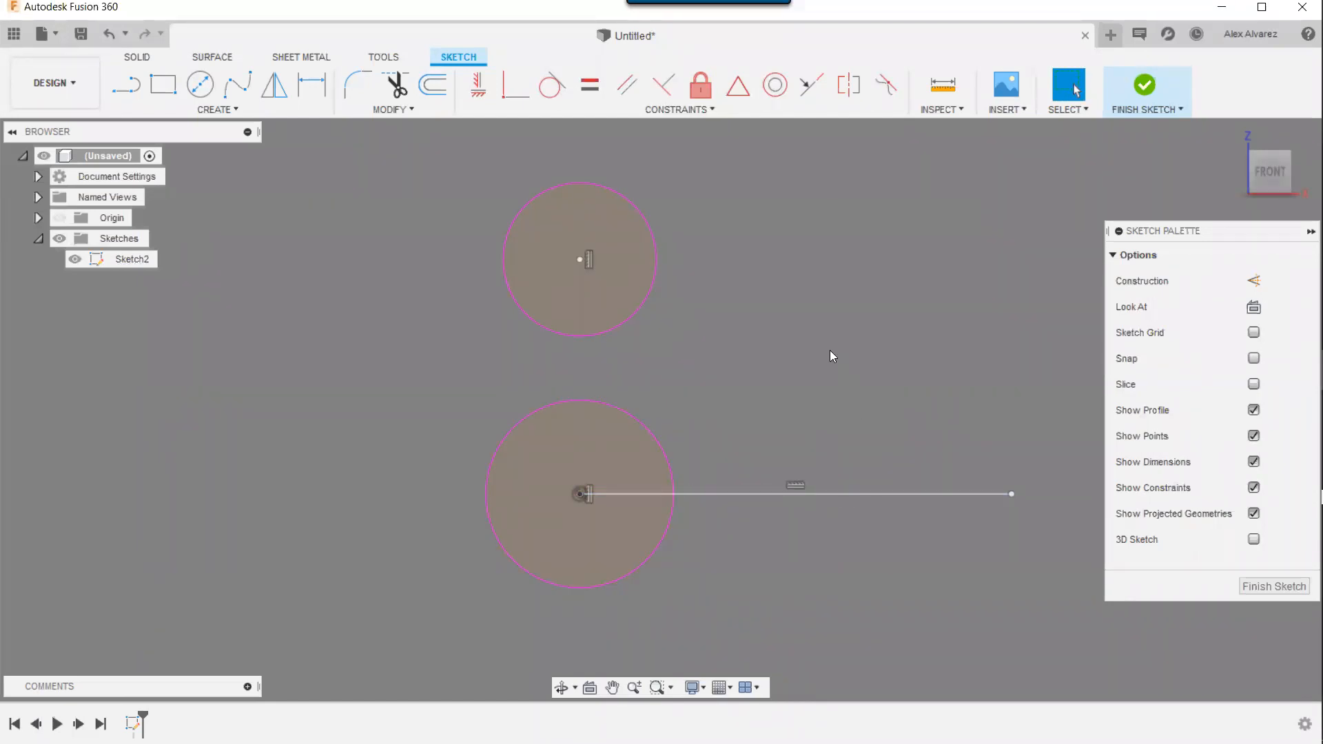
# - Try the Horizontal/Vertical constraint on a second, steeper diagonal line from the origin and undo it
pyautogui.press('l')
pyautogui.click(581, 494)
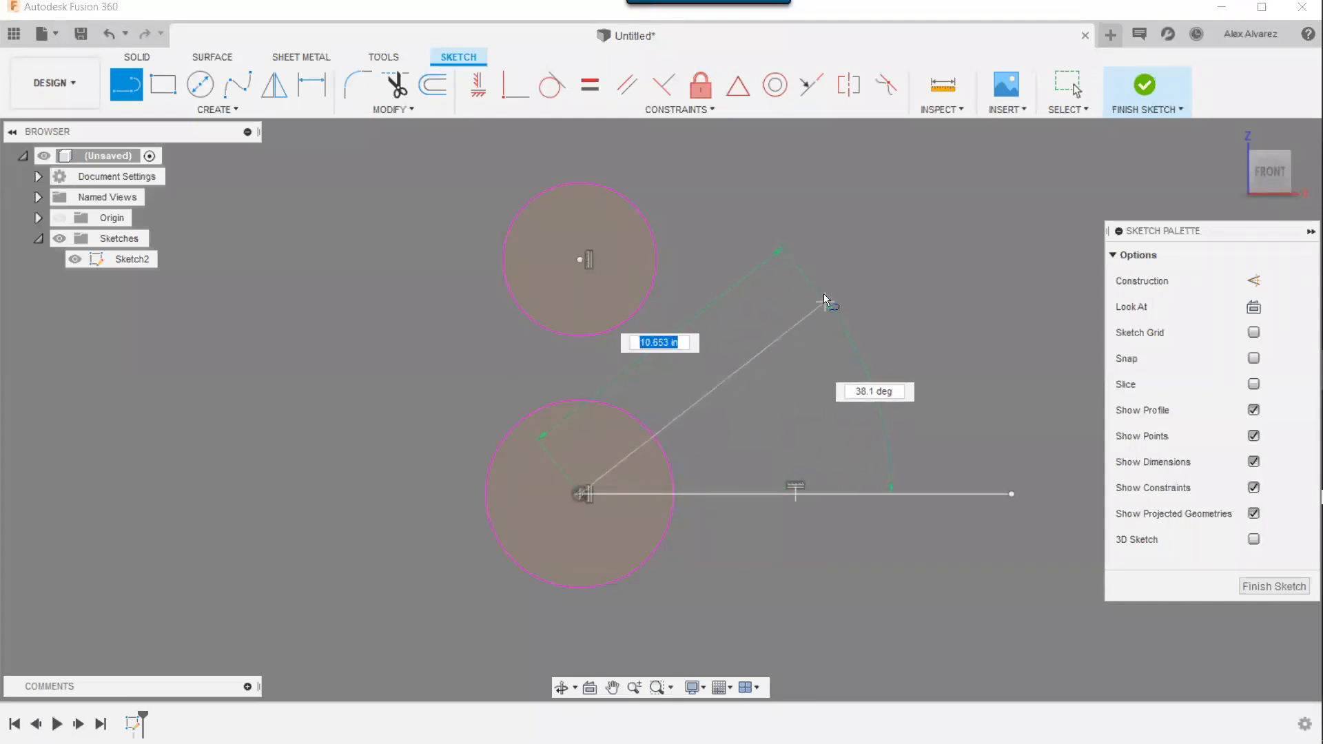
pyautogui.click(815, 271)
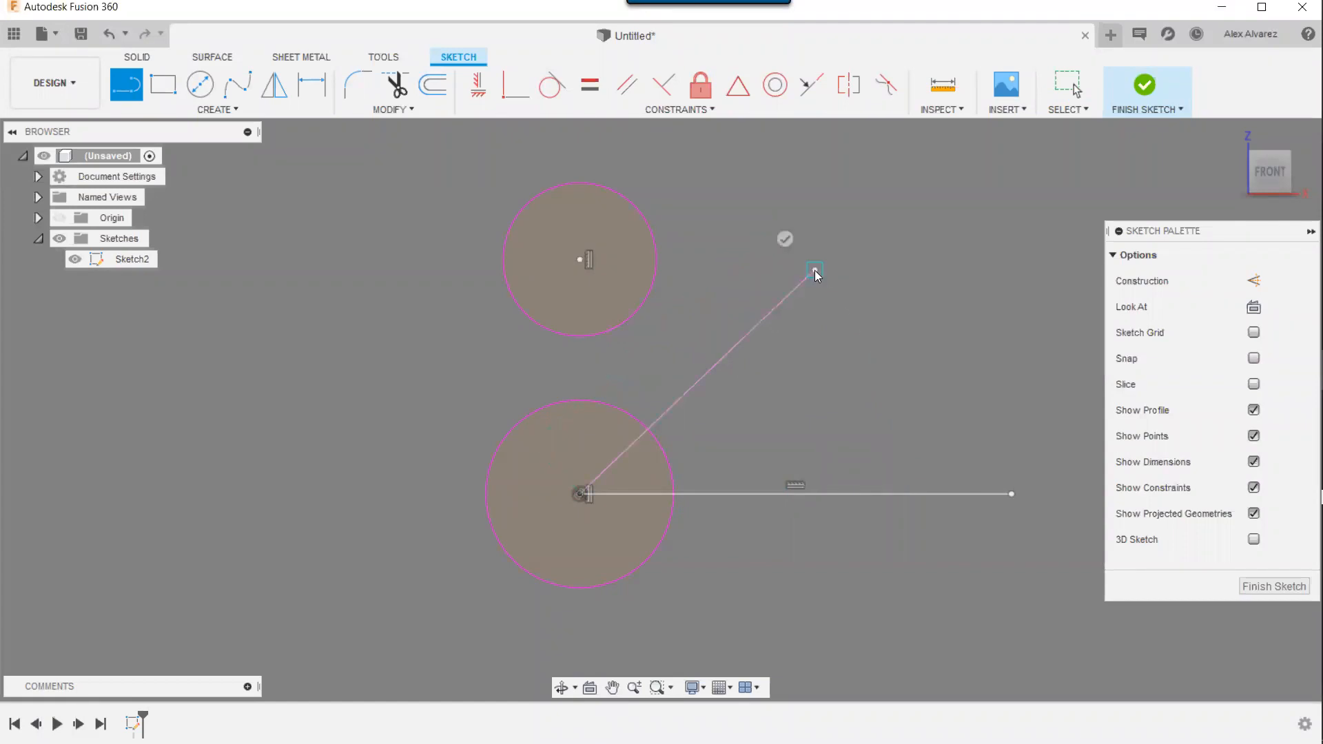
pyautogui.press('Escape')
pyautogui.click(479, 84)
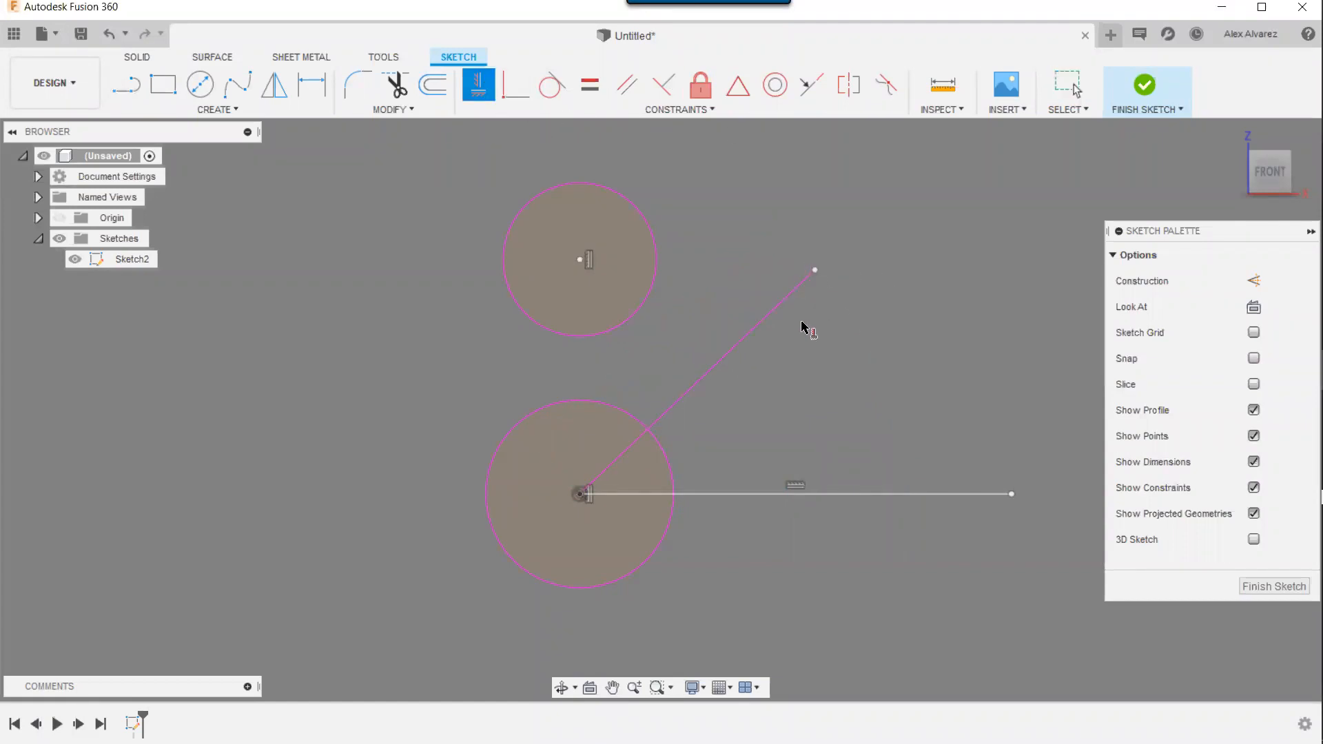
pyautogui.click(779, 310)
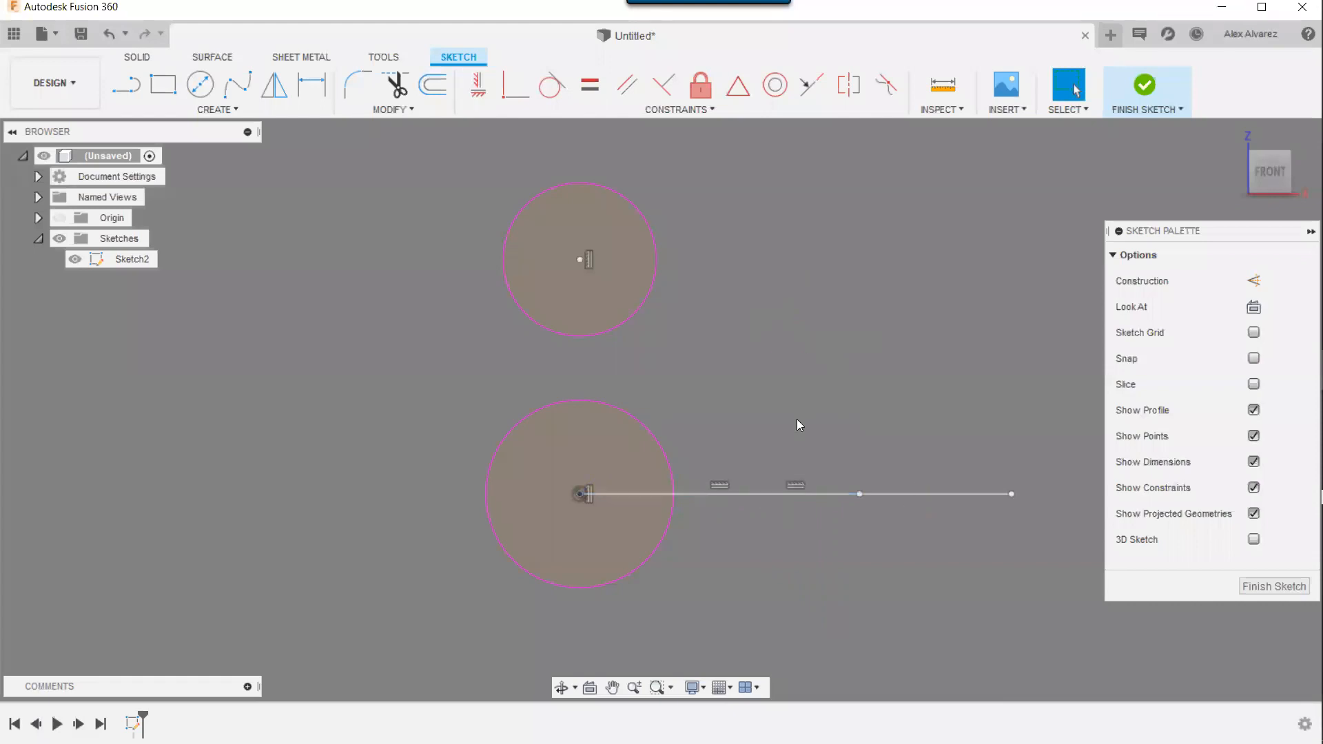
pyautogui.hotkey('ctrl', 'z')
# - Draw a nearly vertical line from the origin into the upper circle and make it vertical with the Horizontal/Vertical constraint
pyautogui.press('l')
pyautogui.click(580, 494)
pyautogui.click(617, 220)
pyautogui.press('Escape')
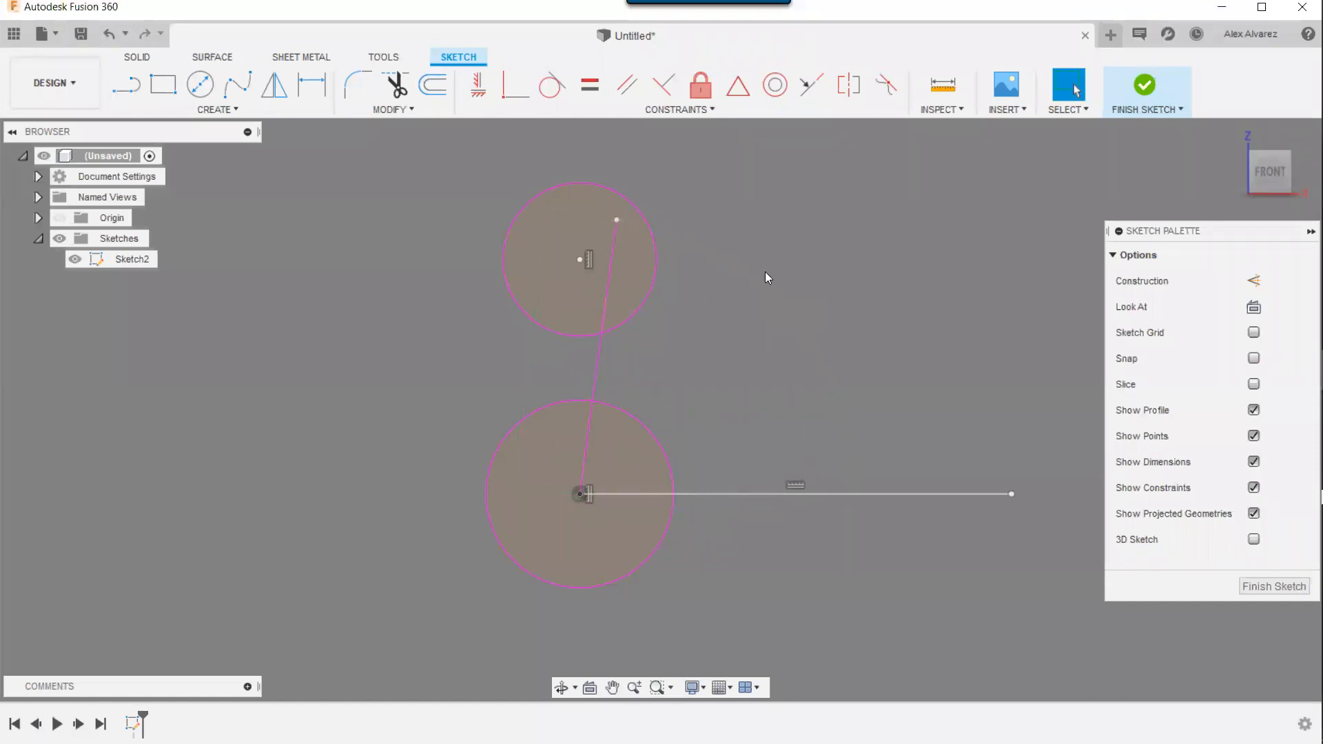
pyautogui.click(477, 86)
pyautogui.click(612, 275)
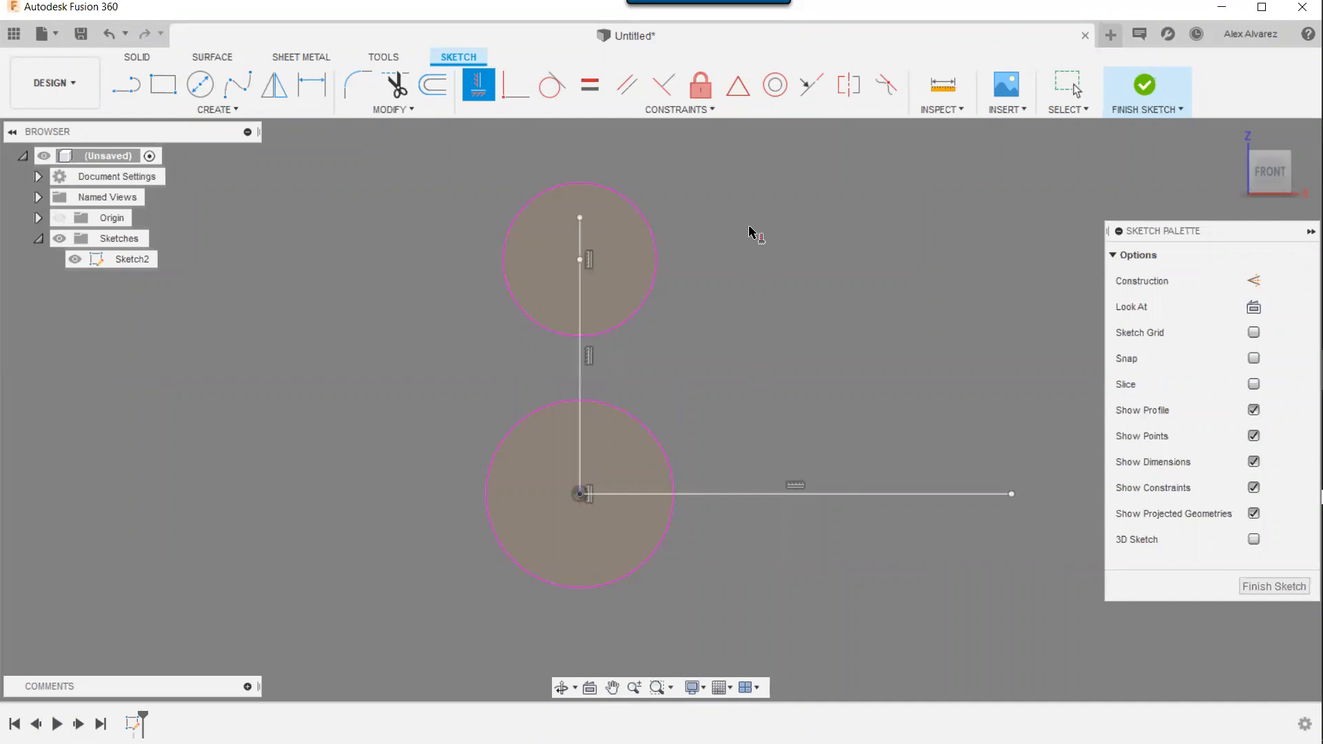
pyautogui.press('Escape')
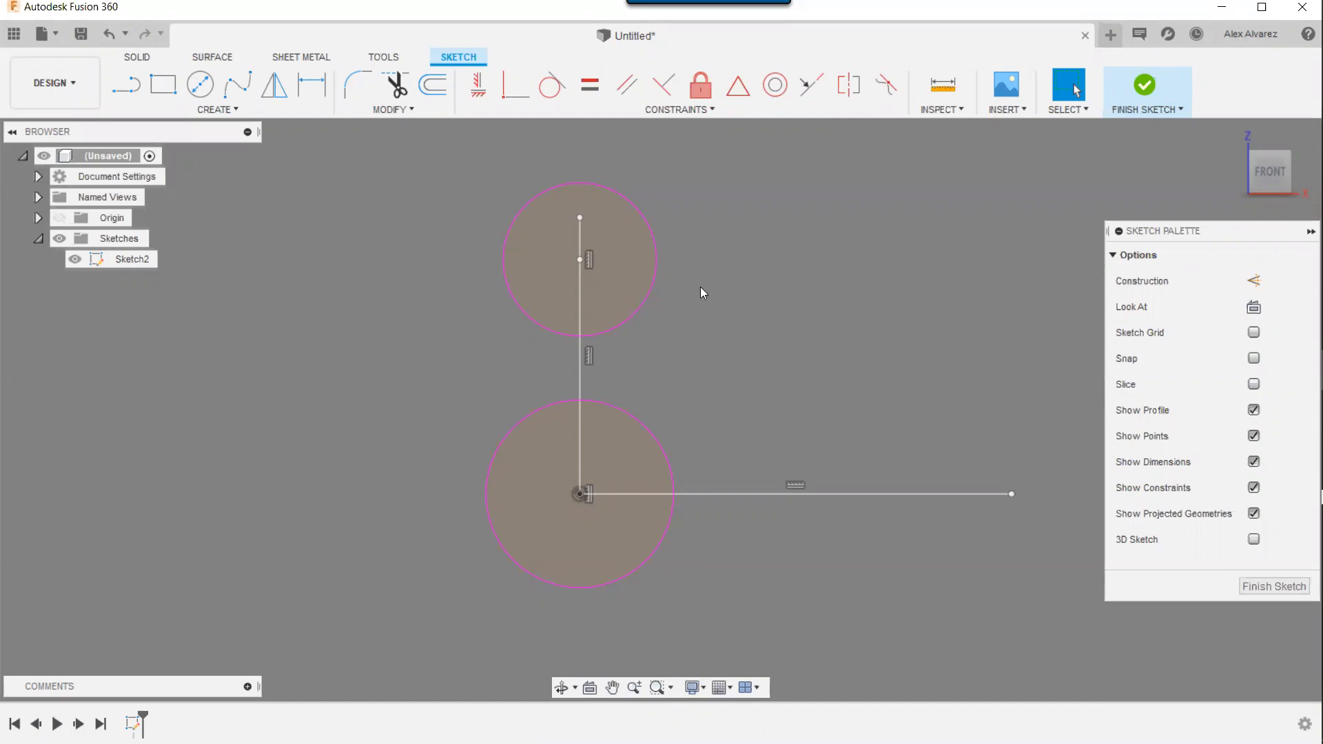
# - Delete the vertical line between the circles and the horizontal line from the origin
pyautogui.moveTo(536, 376); pyautogui.dragTo(514, 377)
pyautogui.press('Delete')
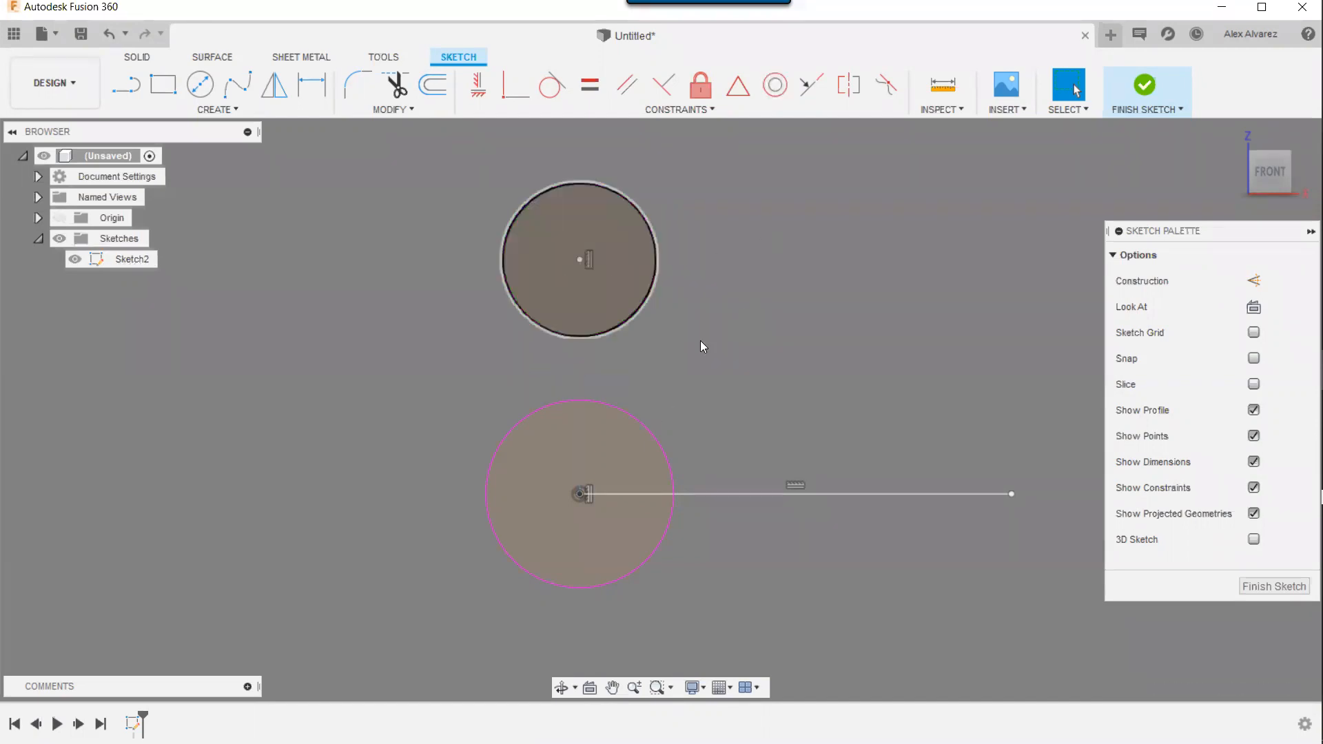
pyautogui.moveTo(879, 544); pyautogui.dragTo(821, 417)
pyautogui.press('Delete')
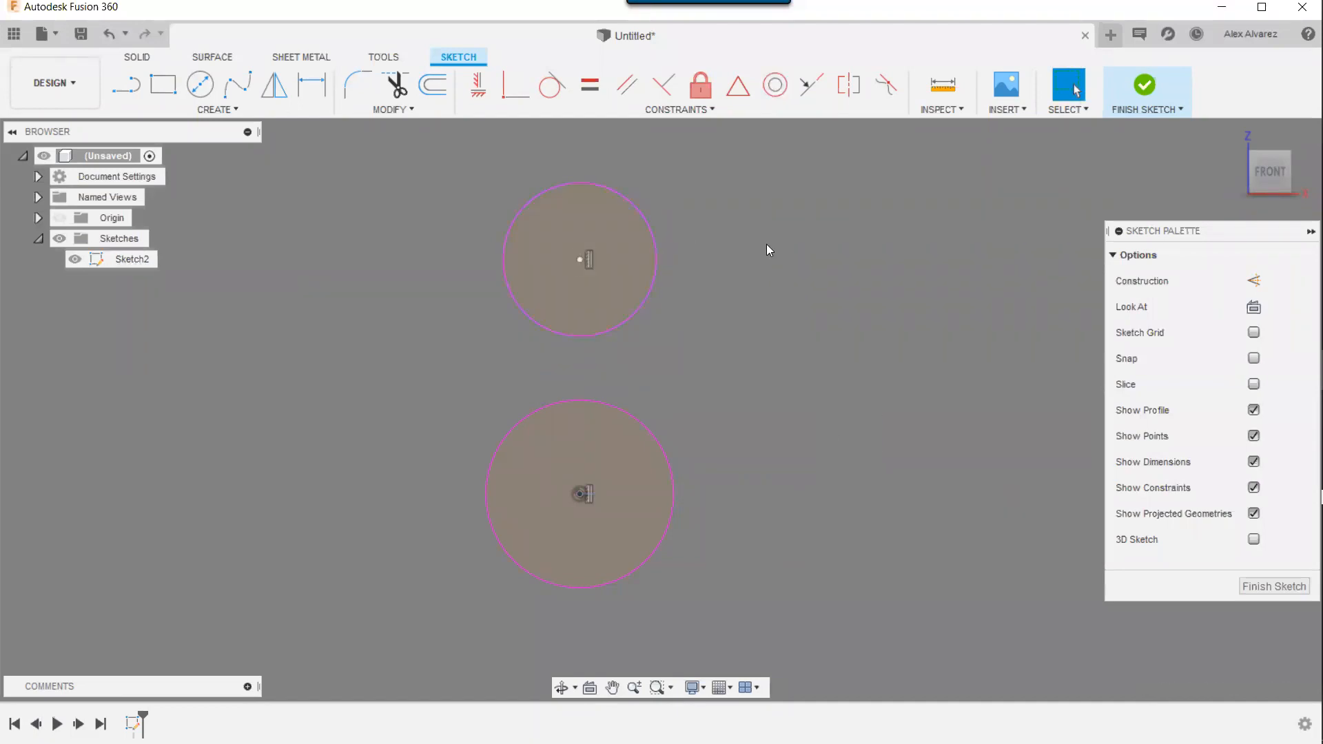
# - Dimension the vertical distance between the two circle centers to 9 in
pyautogui.press('d')
pyautogui.click(642, 306)
pyautogui.click(656, 443)
pyautogui.click(825, 383)
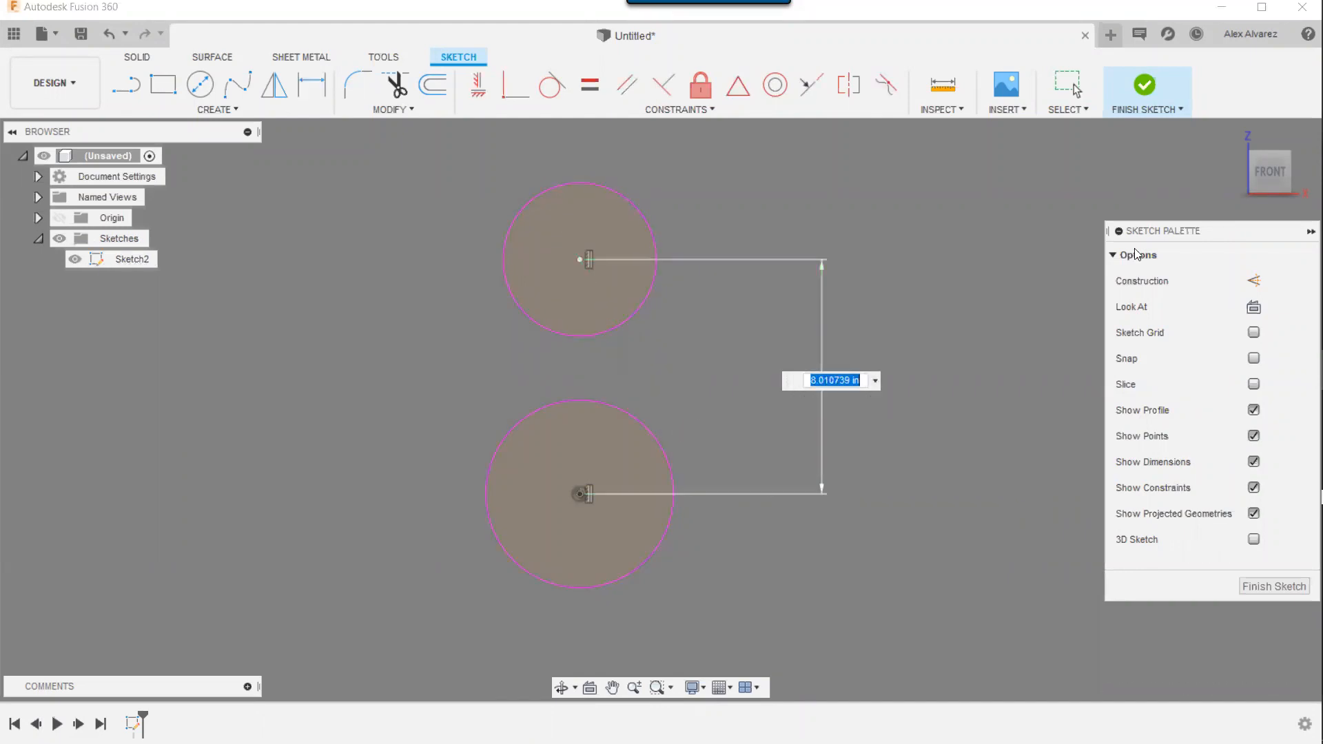
pyautogui.write('9')
pyautogui.press('Return')
pyautogui.press('Escape')
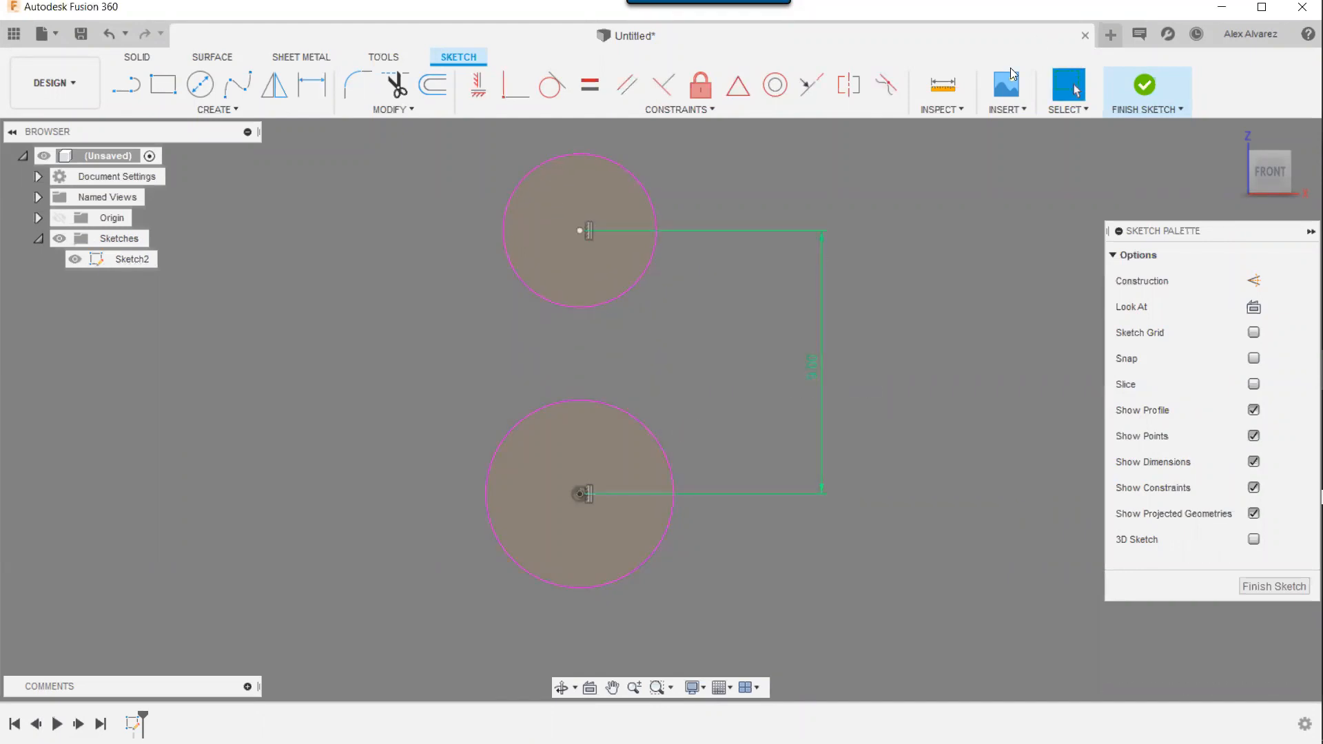
# - Shrink the lower circle freehand and dimension its diameter to 5 in
pyautogui.moveTo(656, 442)
pyautogui.mouseDown()
pyautogui.moveTo(630, 449)
pyautogui.moveTo(660, 427)
pyautogui.mouseUp()
pyautogui.press('d')
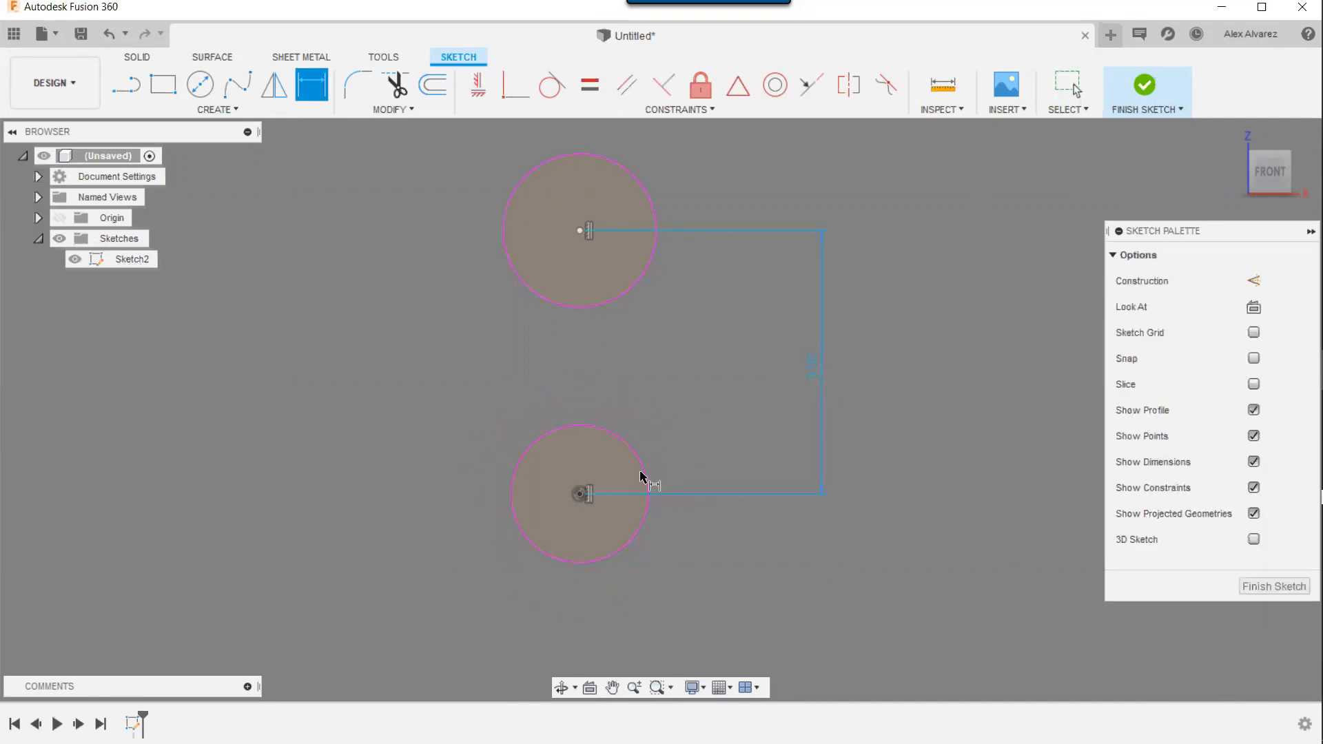
pyautogui.click(645, 482)
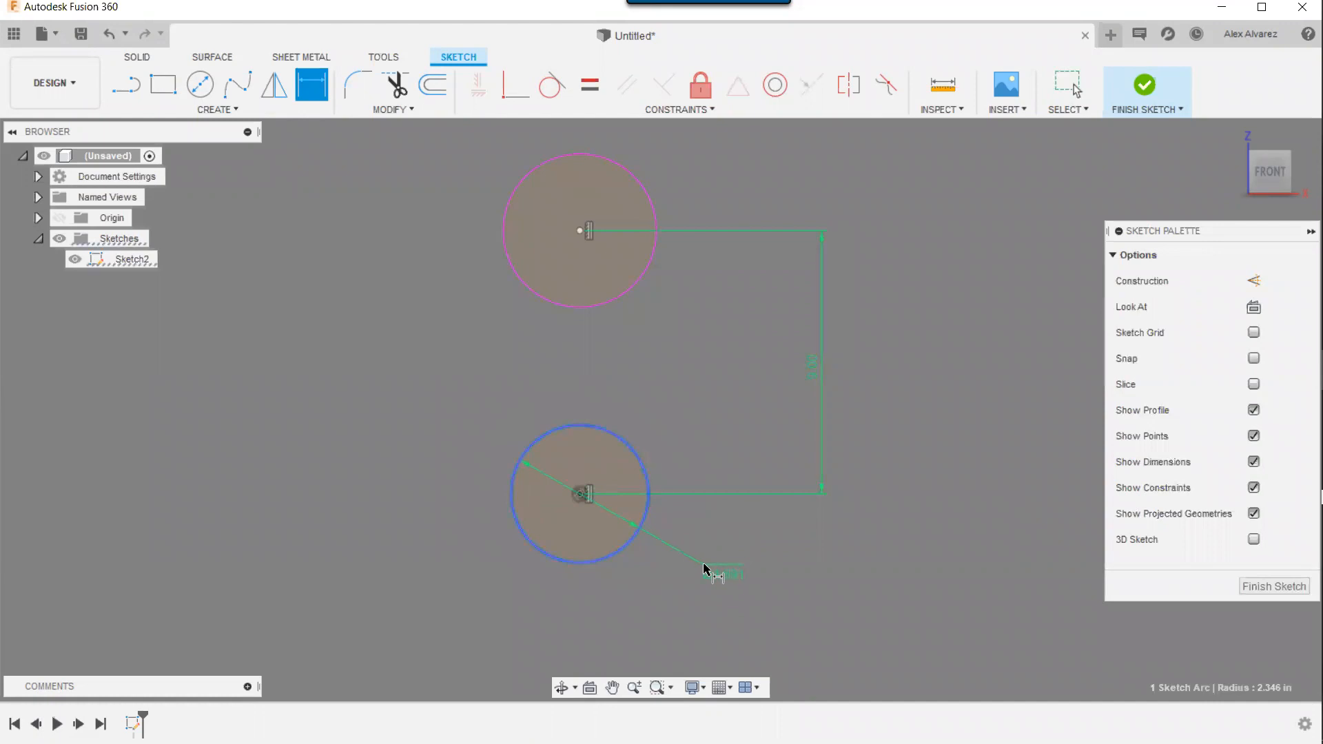
pyautogui.click(709, 569)
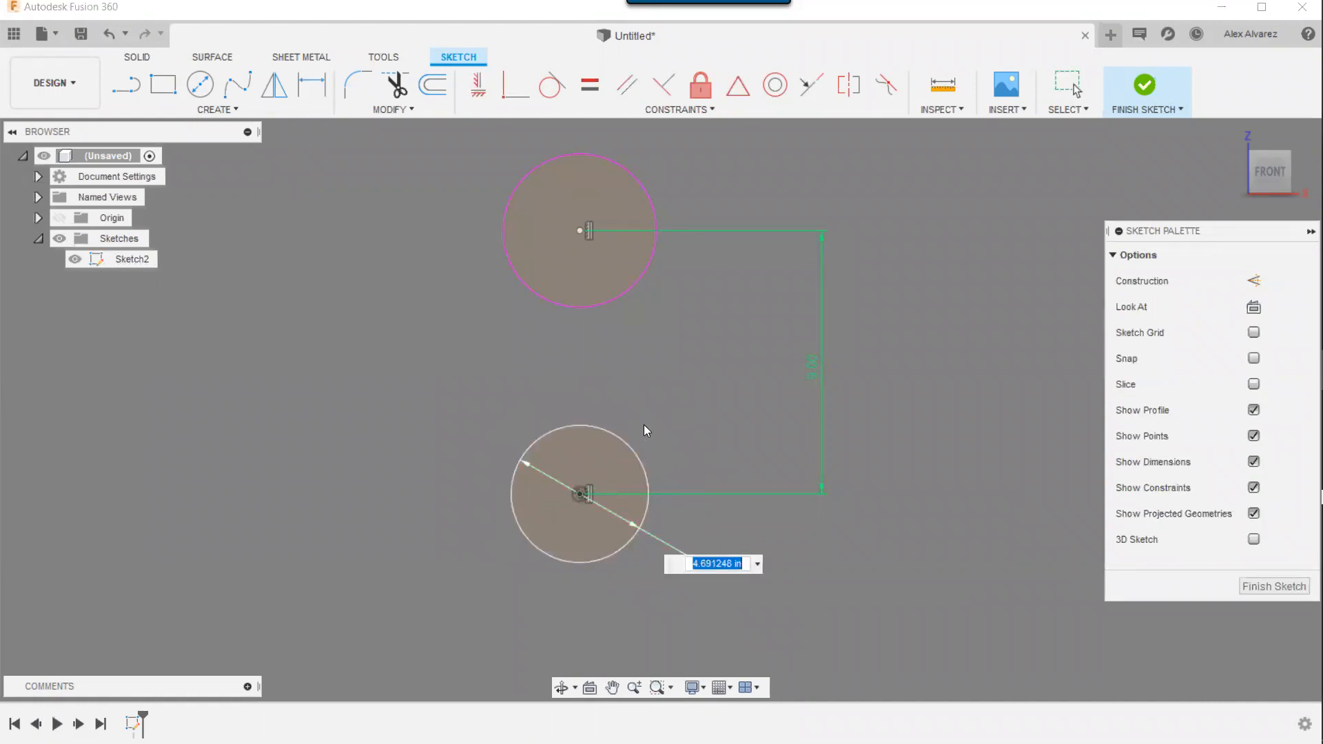
pyautogui.write('5')
pyautogui.press('Return')
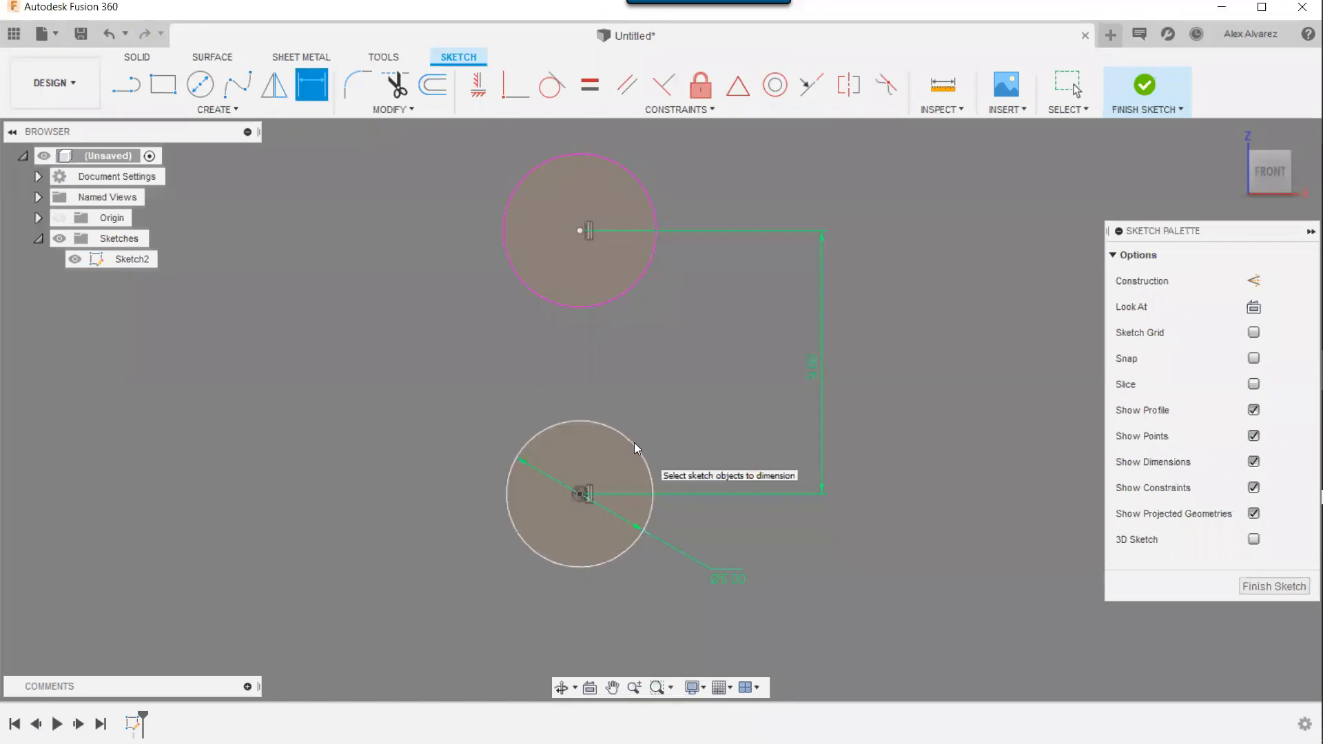
pyautogui.press('Escape')
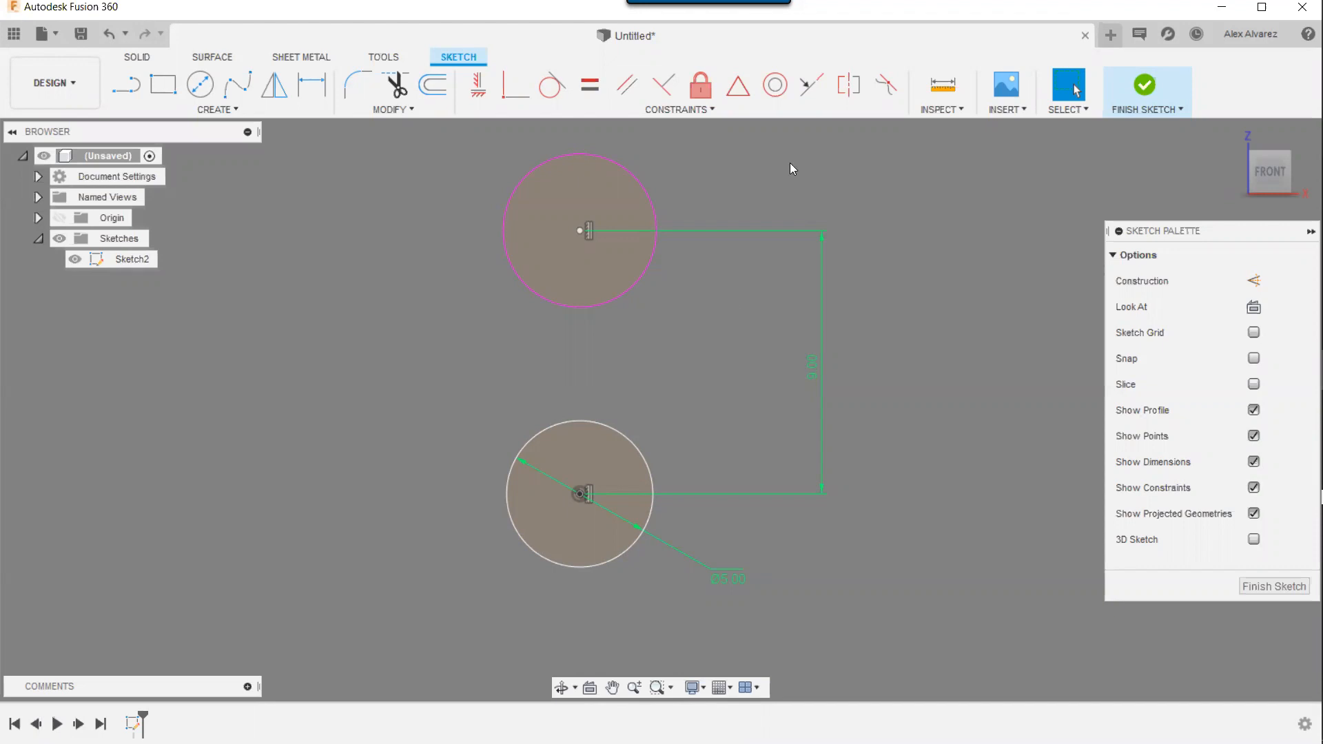
pyautogui.click(740, 107)
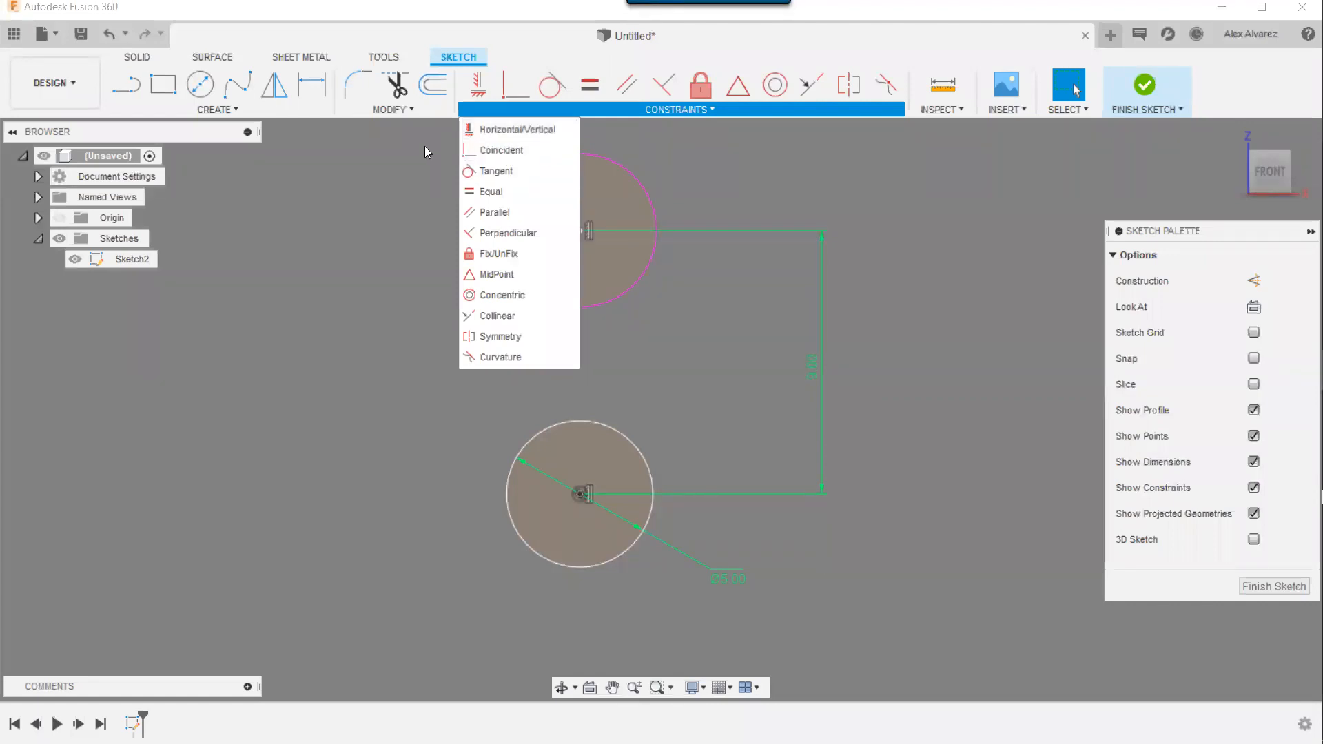
pyautogui.click(399, 165)
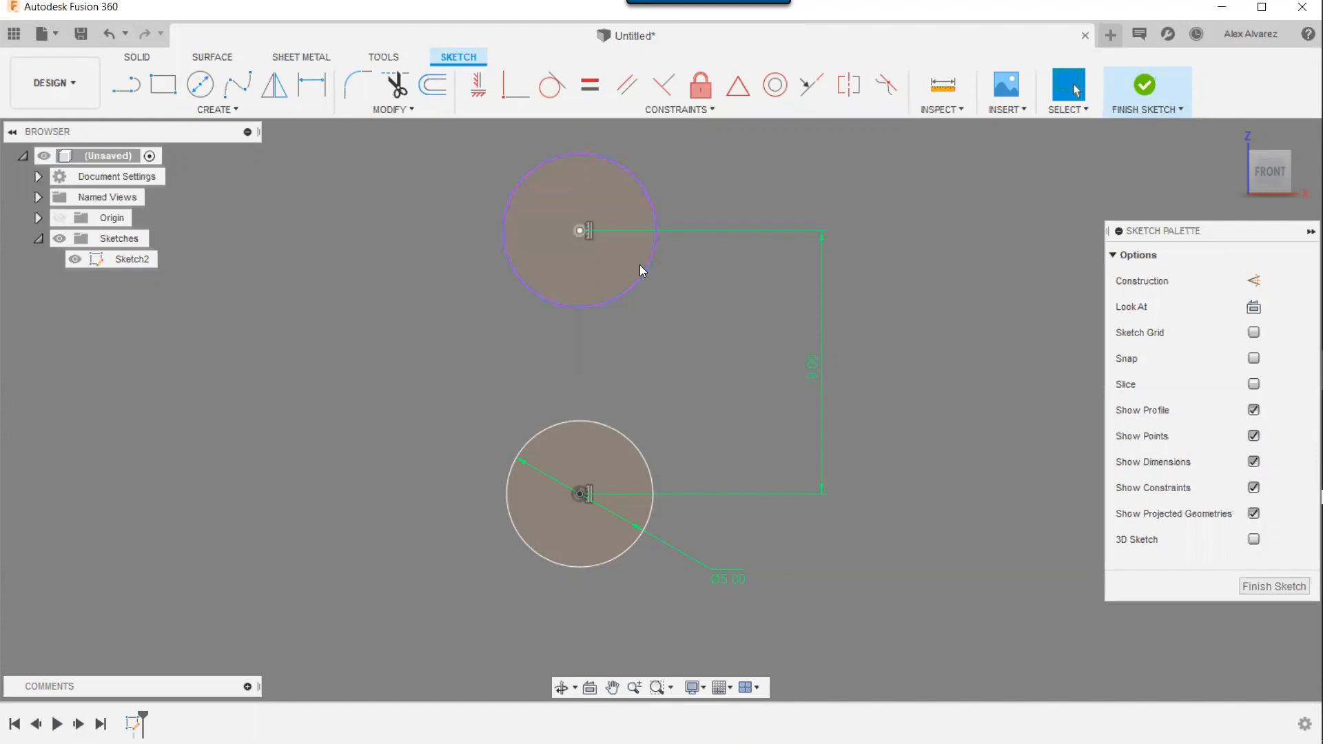
# - Shrink the upper circle freehand and dimension its diameter to 4 in
pyautogui.moveTo(641, 269); pyautogui.dragTo(444, 298)
pyautogui.click(522, 316)
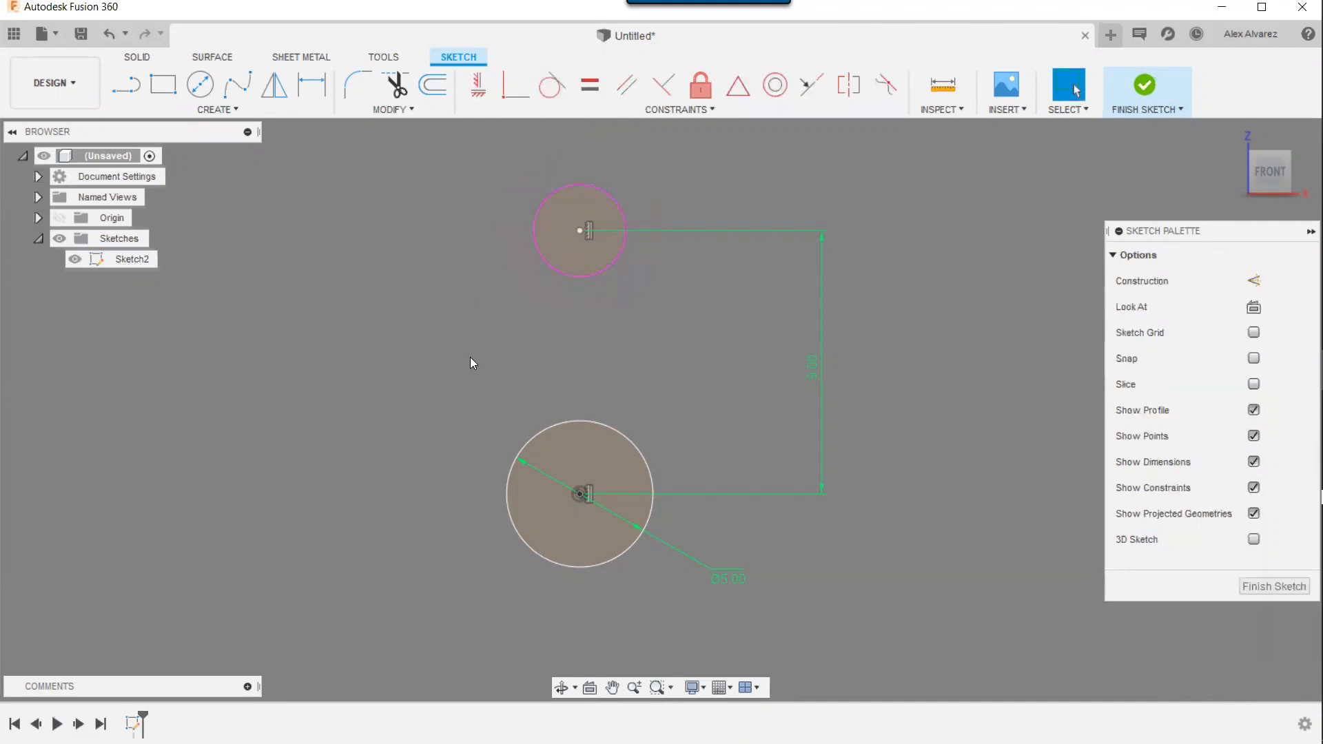
pyautogui.press('d')
pyautogui.click(619, 258)
pyautogui.click(639, 290)
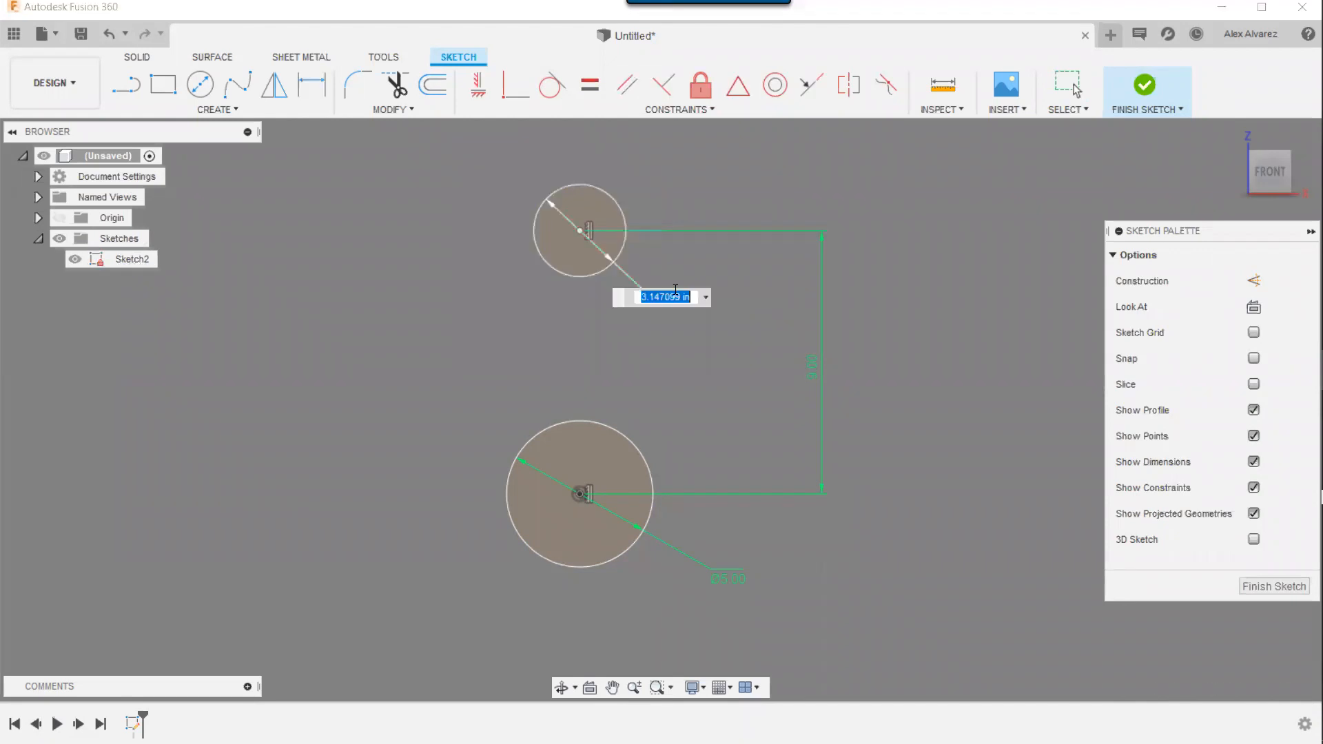
pyautogui.write('4')
pyautogui.press('Return')
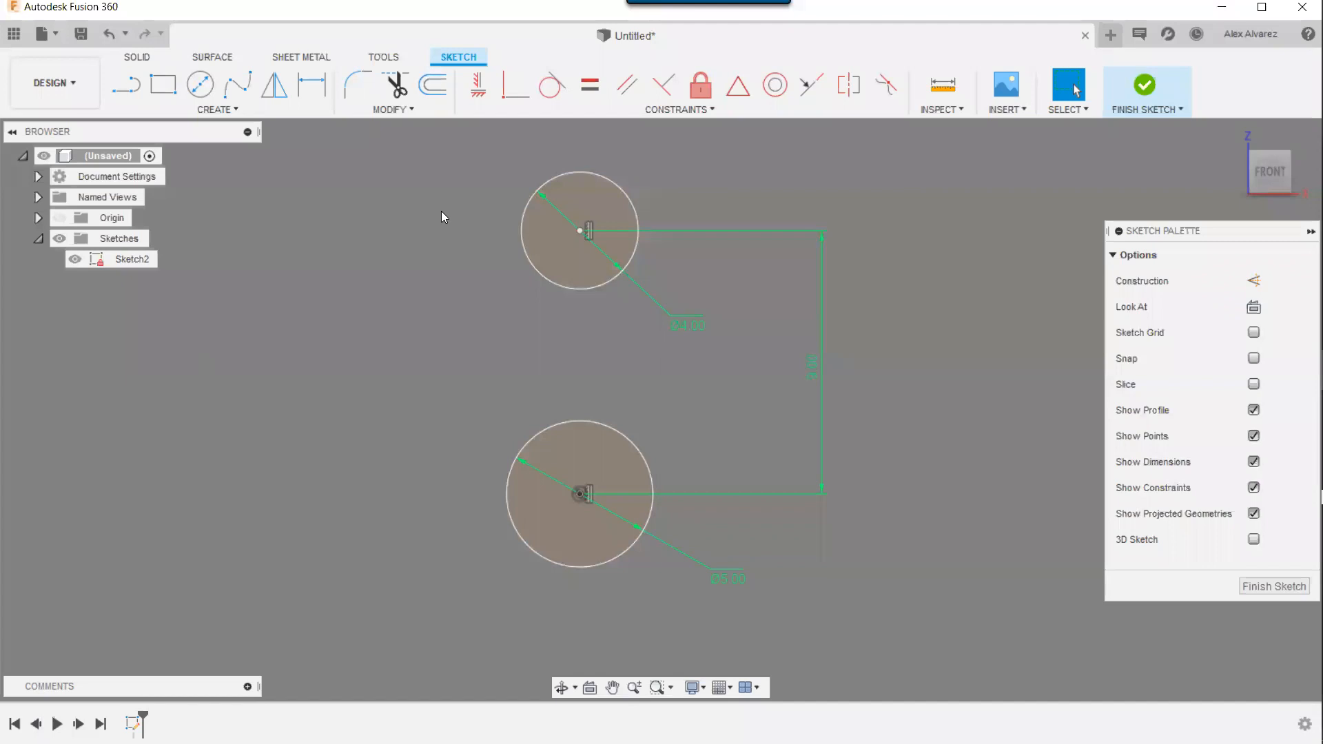
# - Draw a line along the left side of the sketch from the upper circle to the lower circle
pyautogui.click(704, 107)
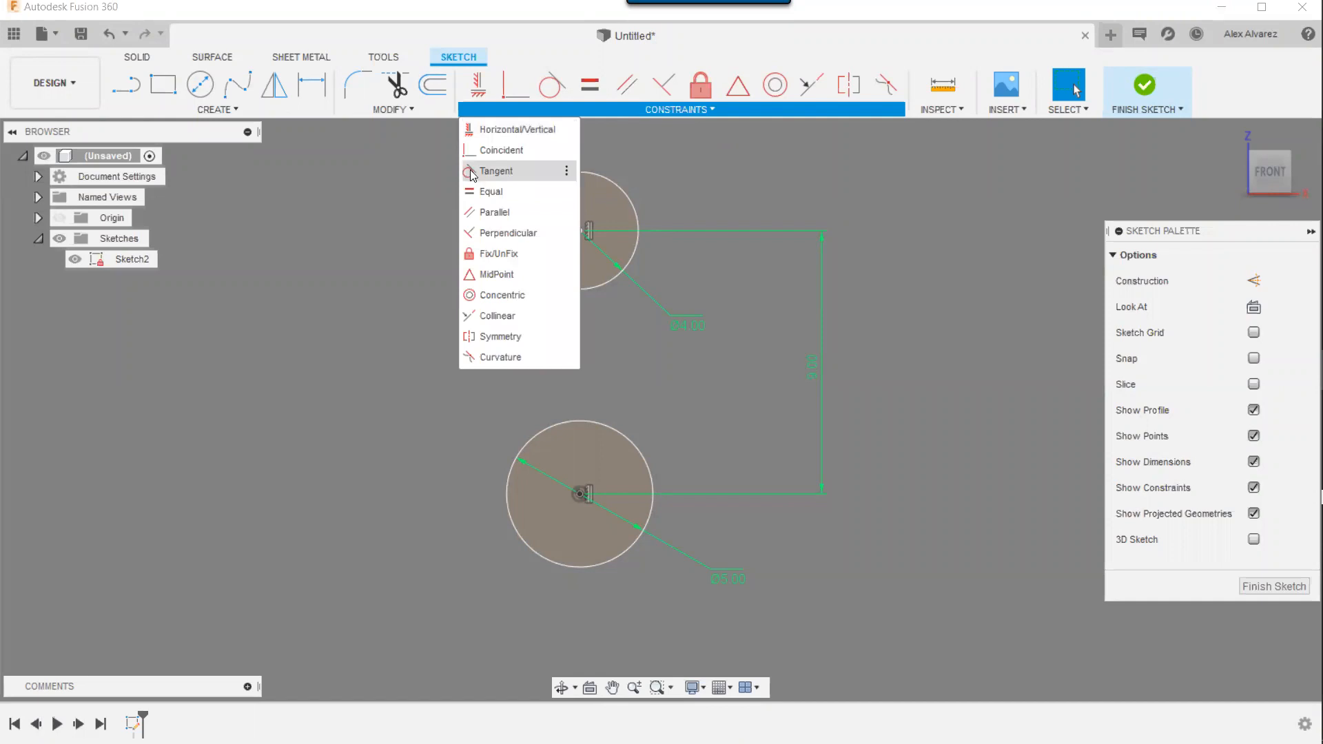
pyautogui.press('l')
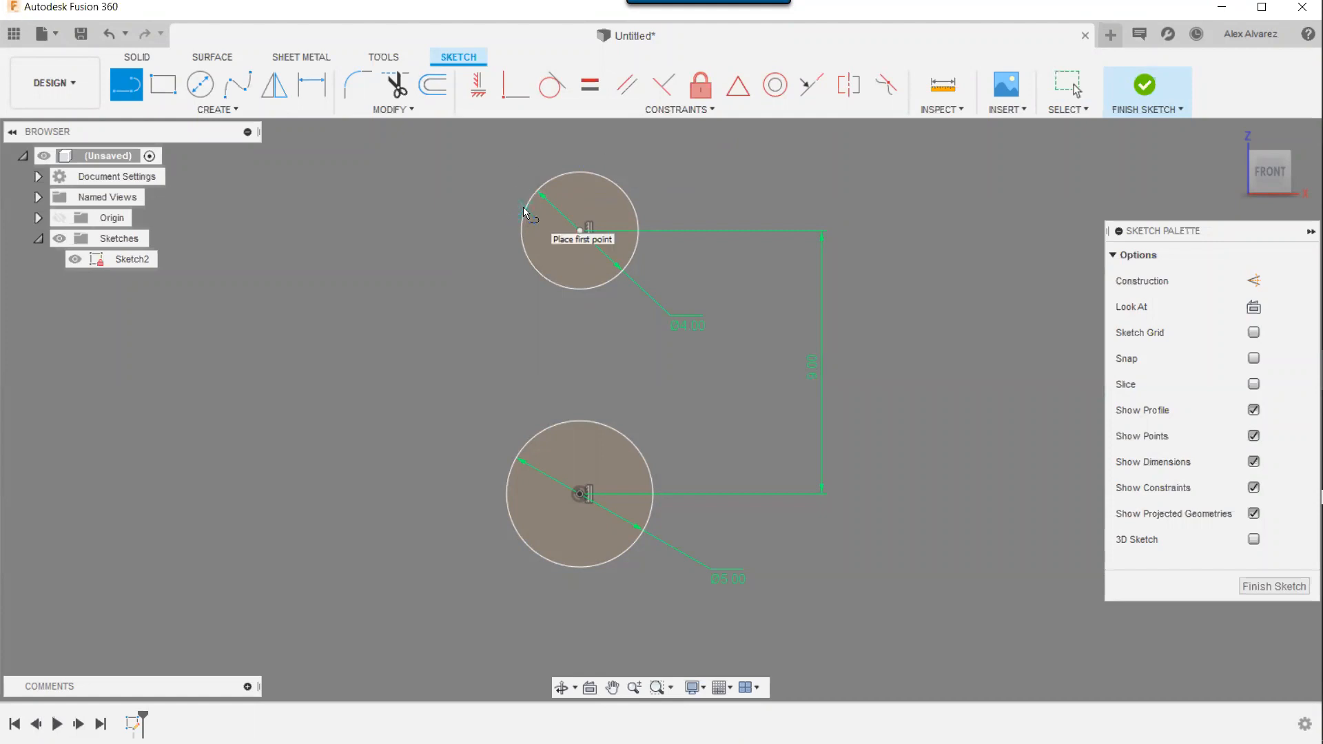
pyautogui.click(552, 95)
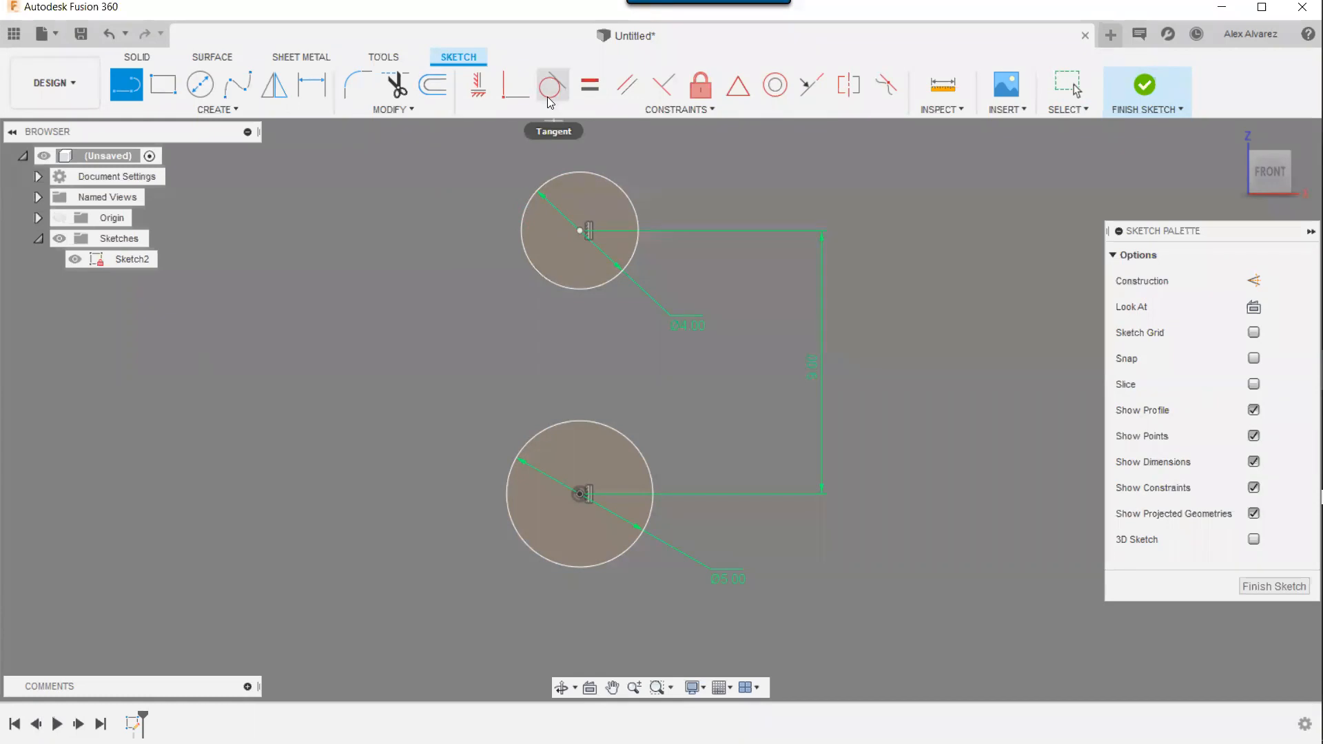
pyautogui.click(528, 201)
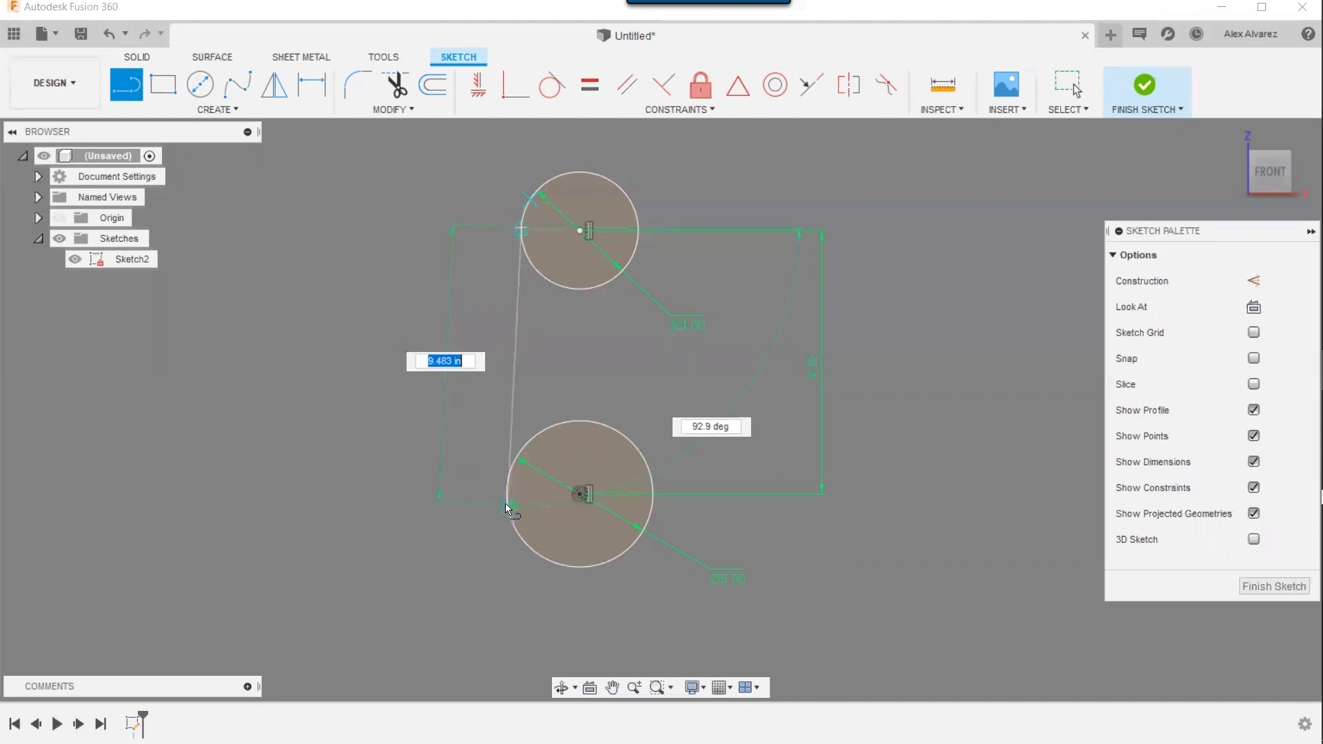
pyautogui.click(511, 469)
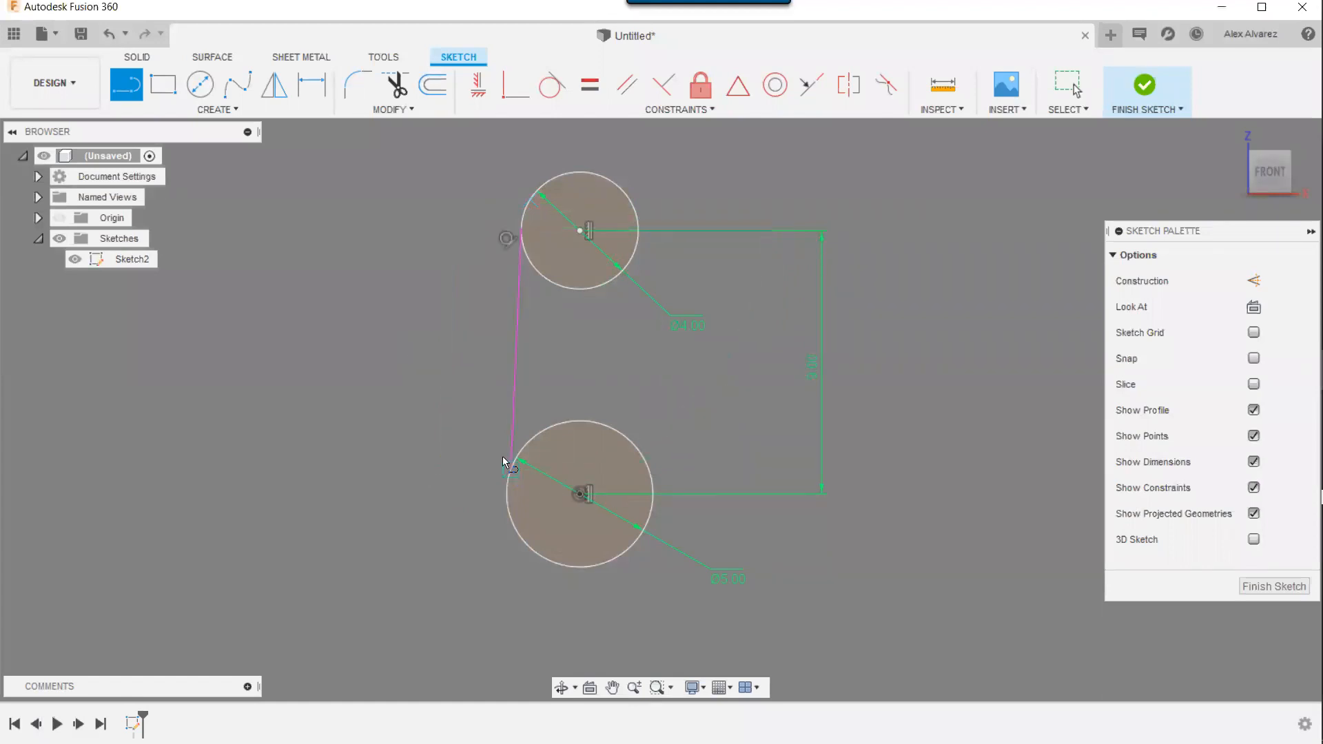
pyautogui.press('Escape')
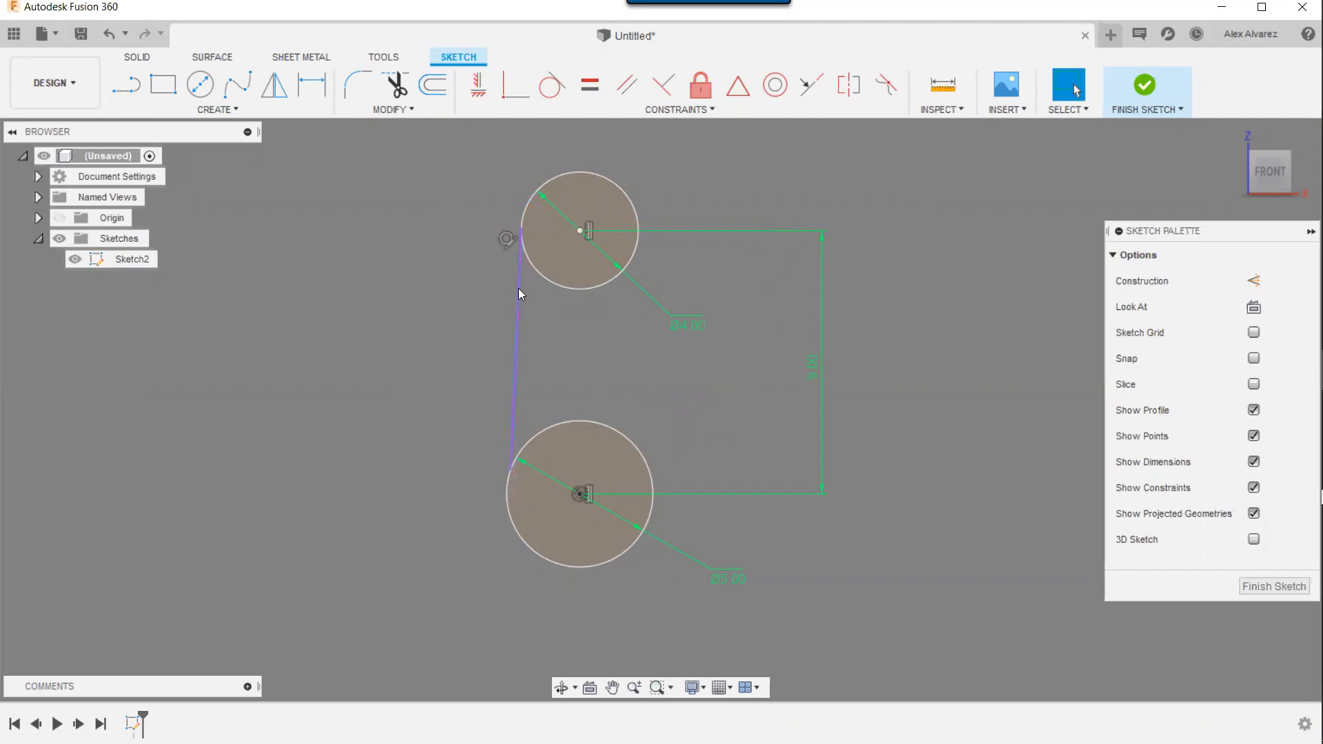
# - Apply a Tangent constraint between the left side line and the lower circle
pyautogui.click(551, 92)
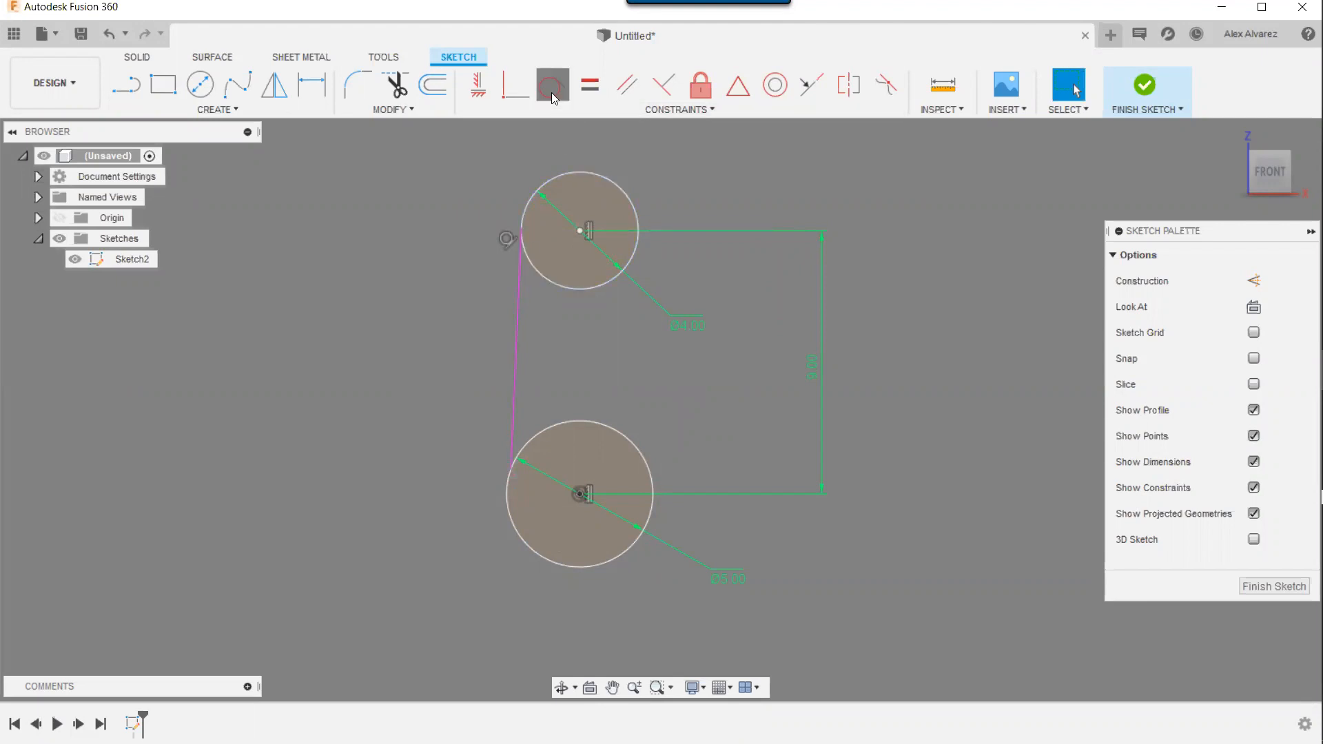
pyautogui.click(514, 388)
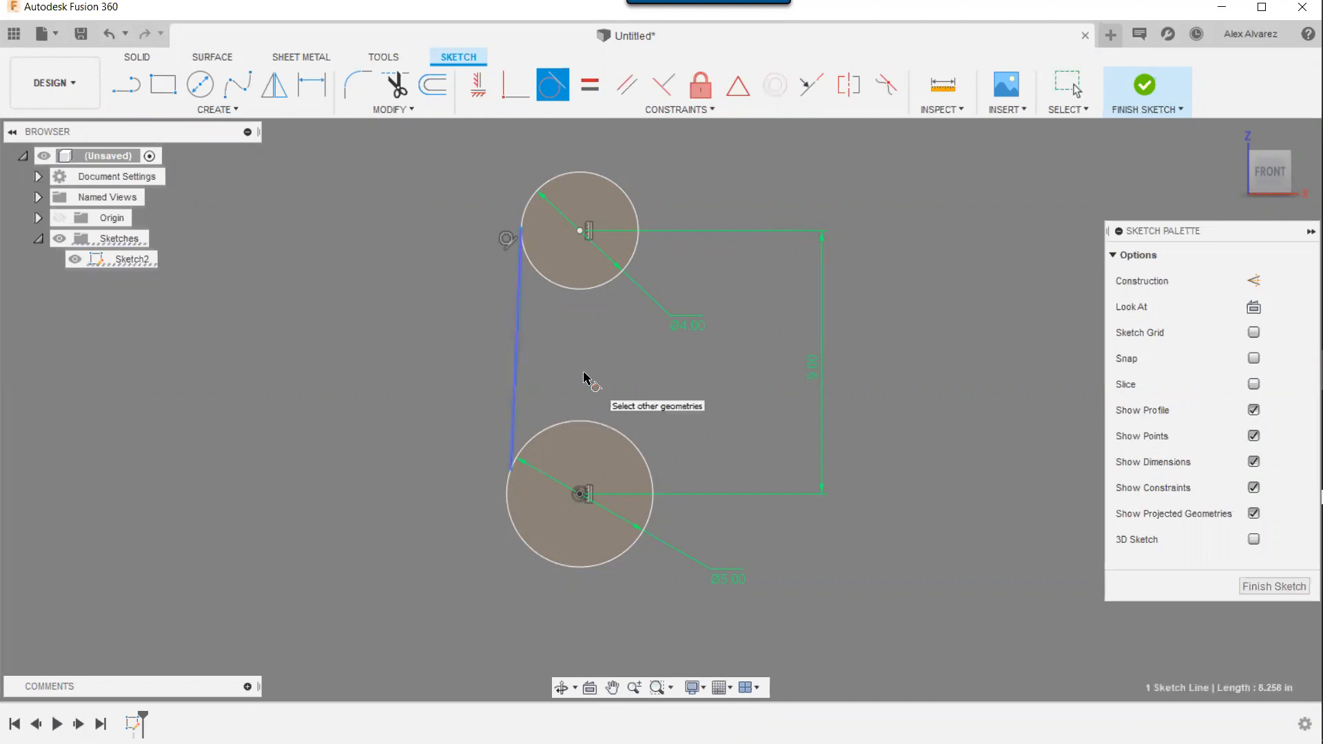
pyautogui.click(574, 424)
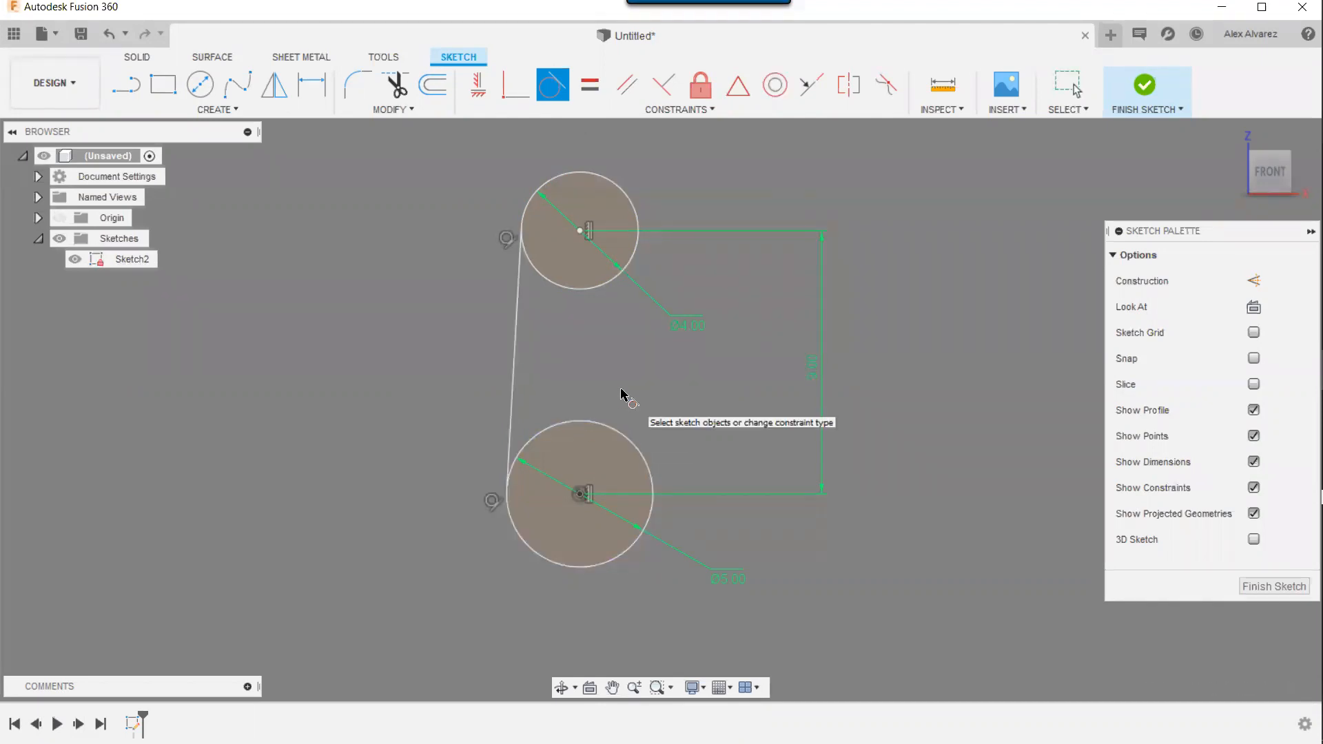
pyautogui.click(511, 428)
pyautogui.click(754, 372)
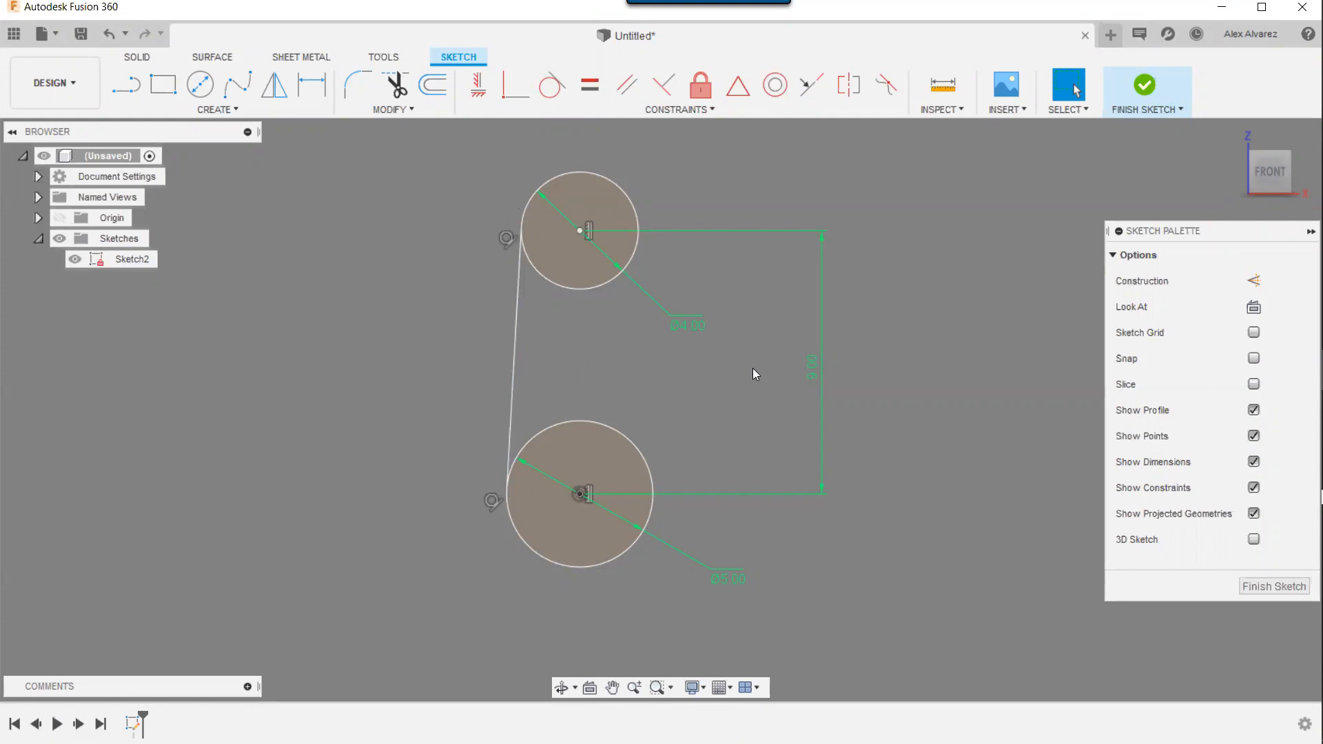
# - Draw a vertical line from the origin up to between the two circles and convert it to a construction line
pyautogui.press('l')
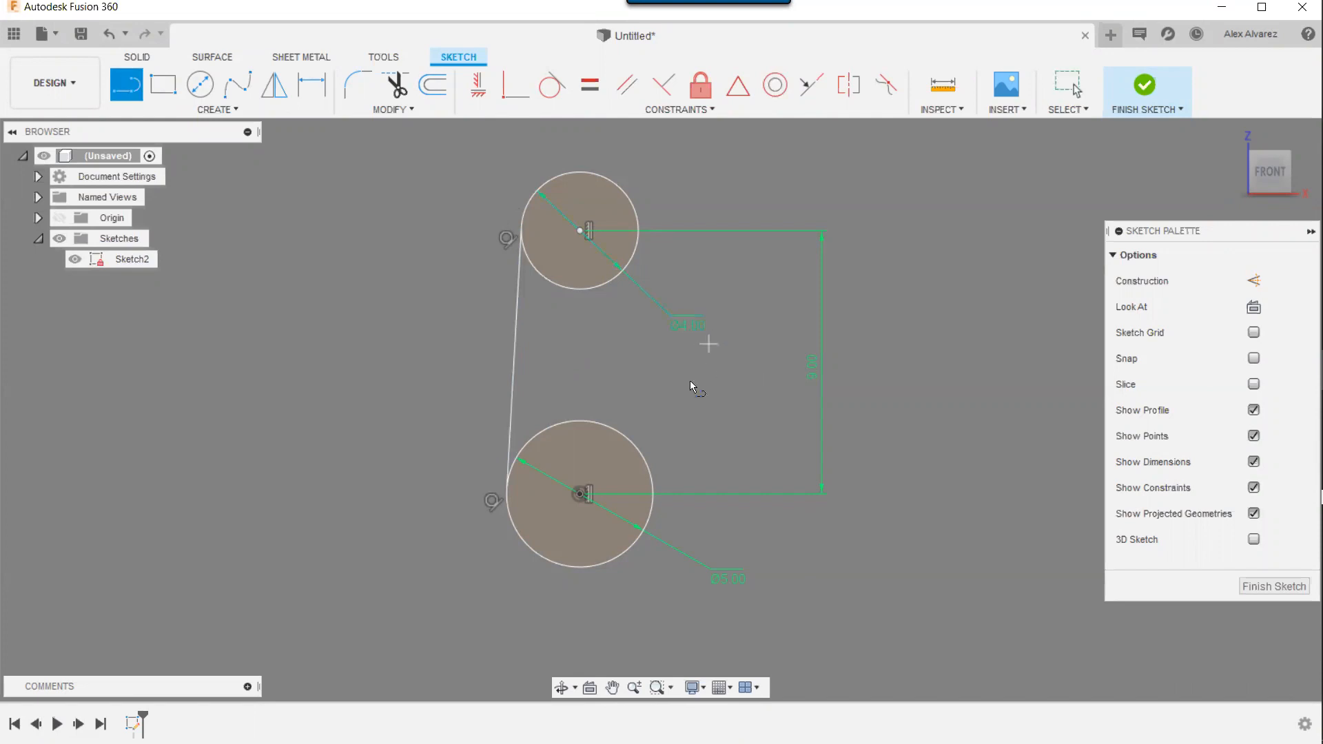
pyautogui.click(579, 494)
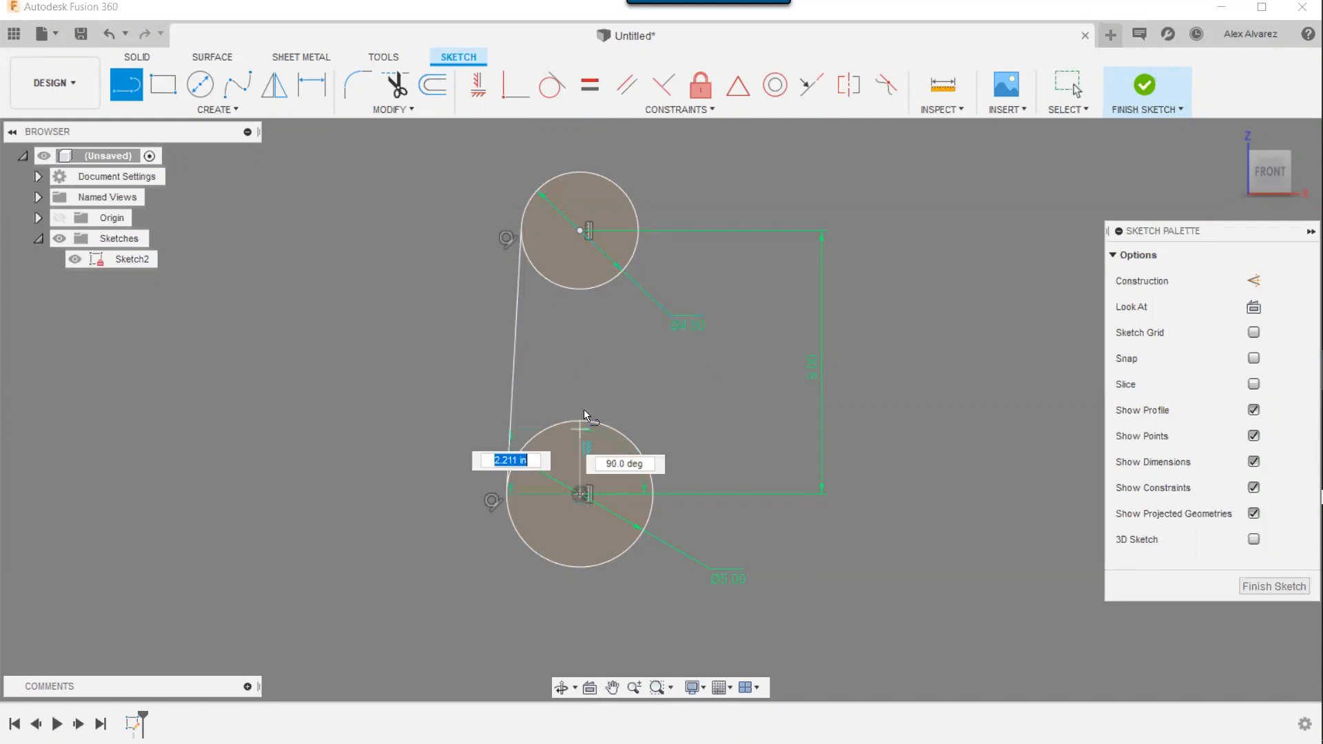
pyautogui.click(581, 325)
pyautogui.press('Escape')
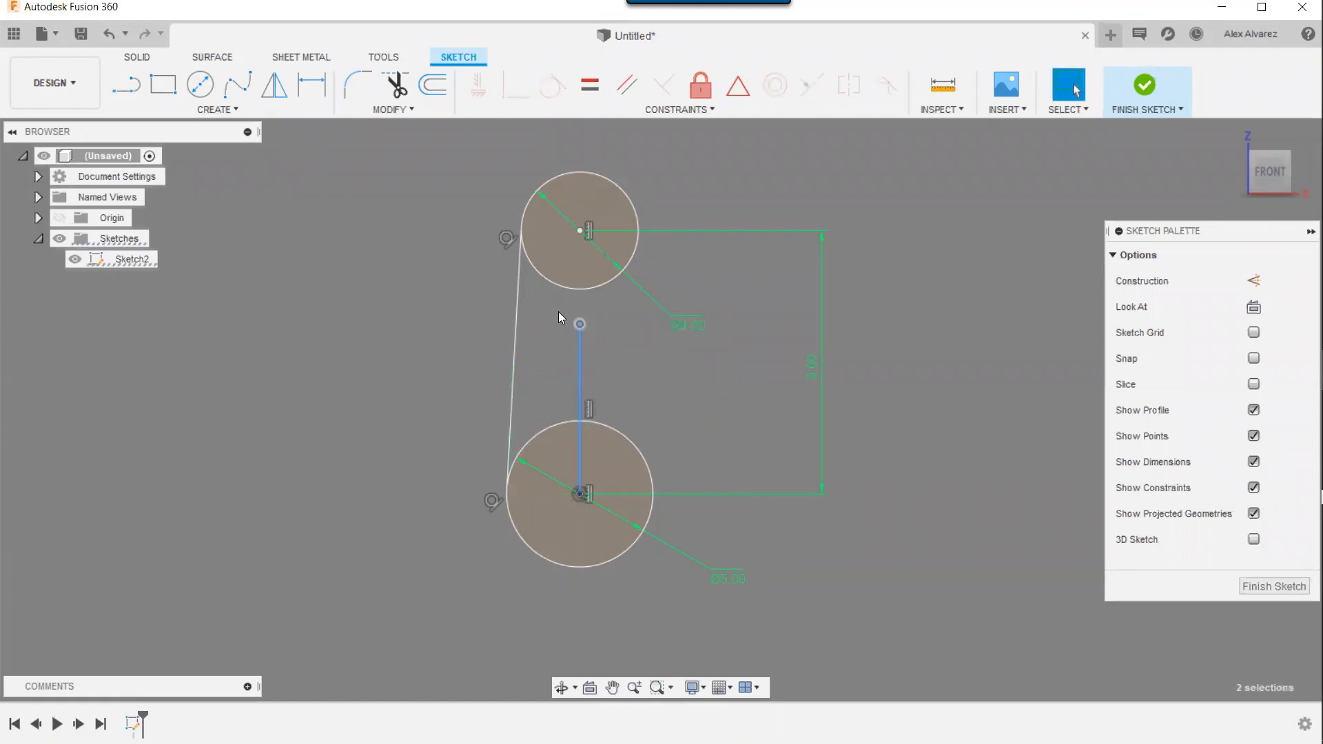
pyautogui.click(1255, 281)
pyautogui.click(787, 312)
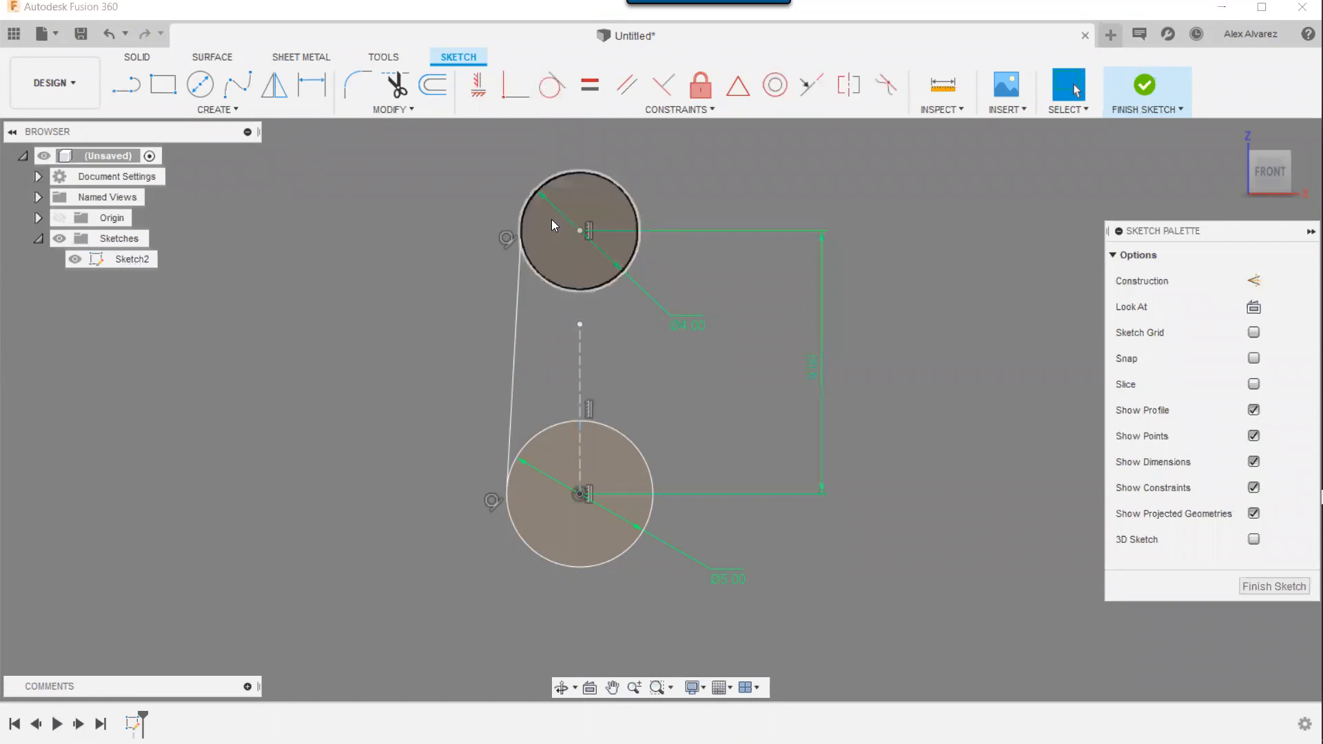
# - Mirror the left tangent line across the vertical construction line
pyautogui.write('smirro')
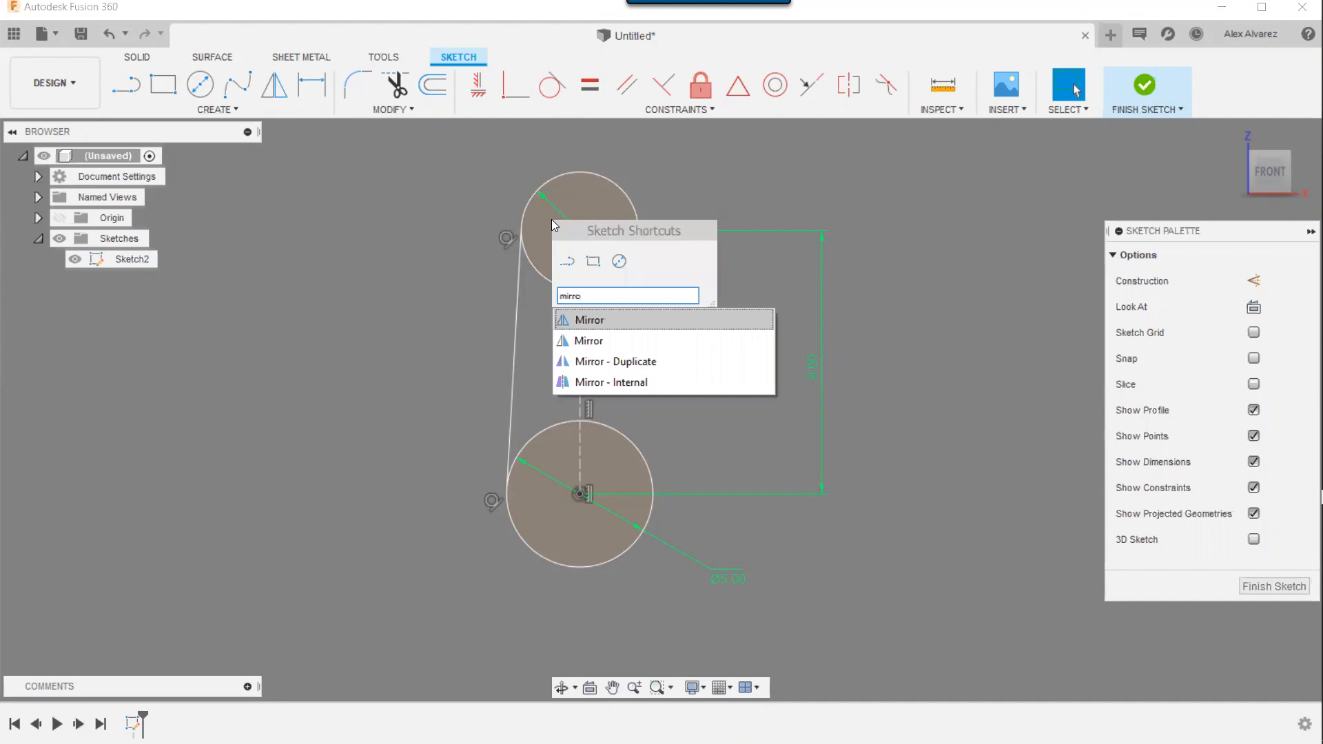
pyautogui.press('Return')
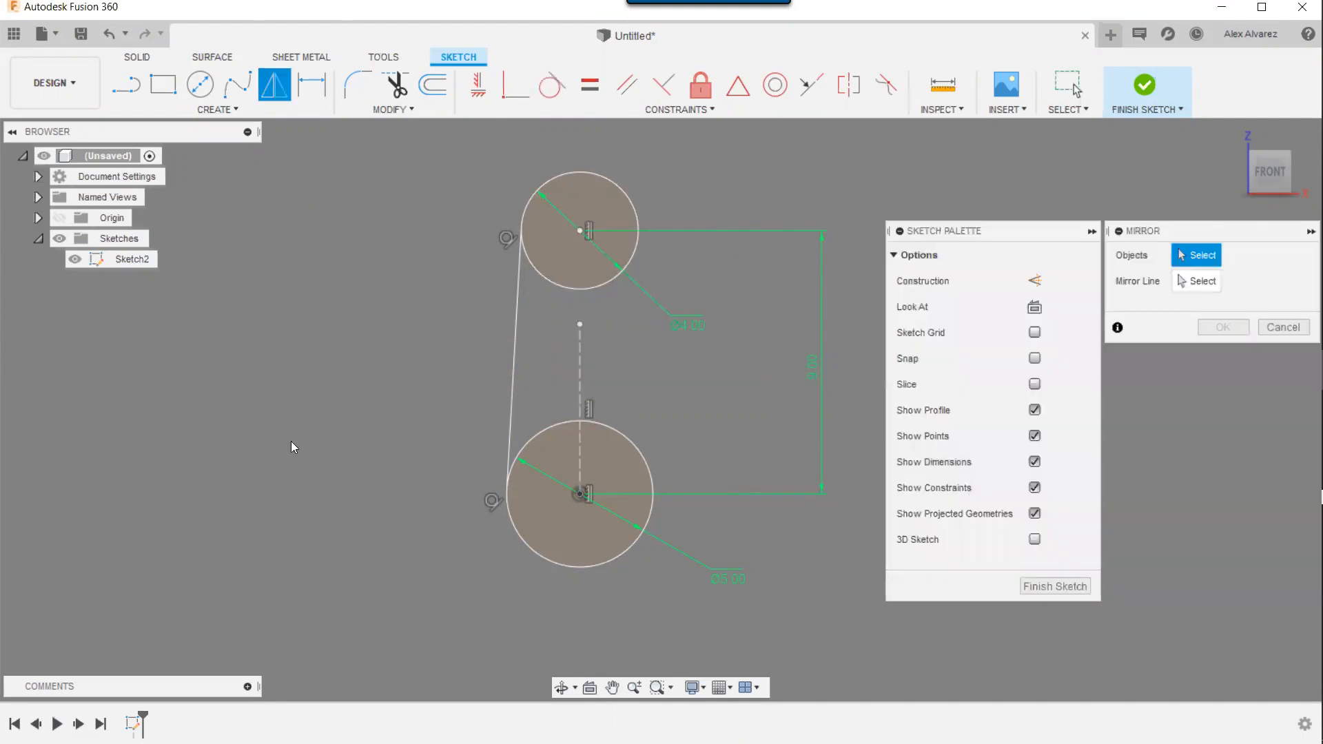
pyautogui.click(512, 380)
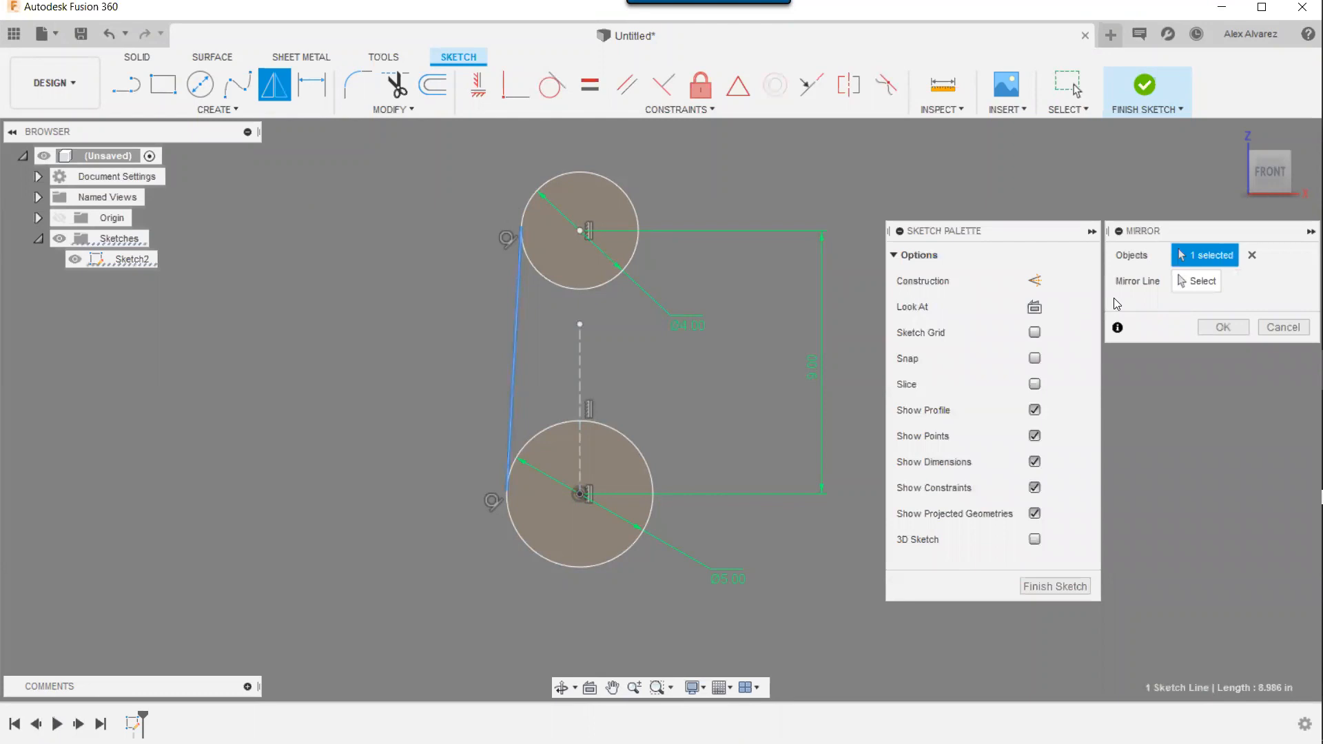
pyautogui.click(1192, 286)
pyautogui.click(581, 365)
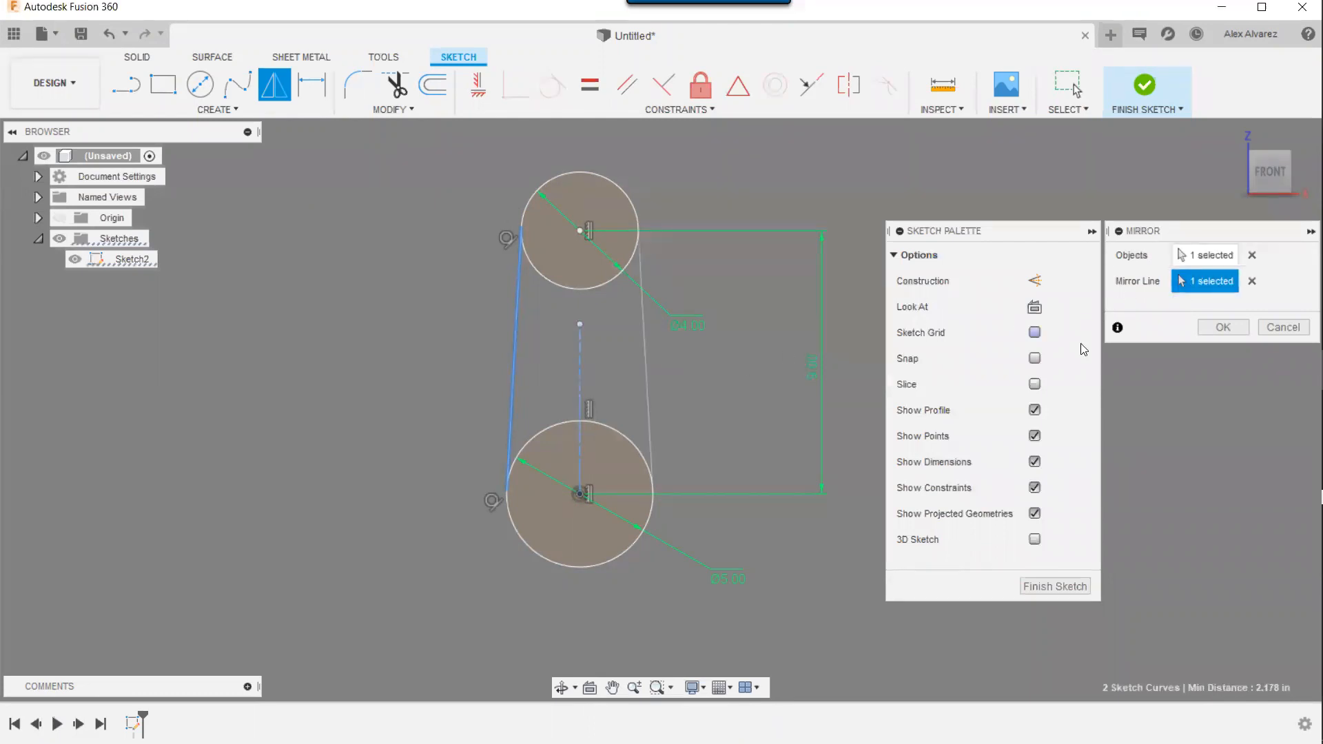
pyautogui.click(1210, 329)
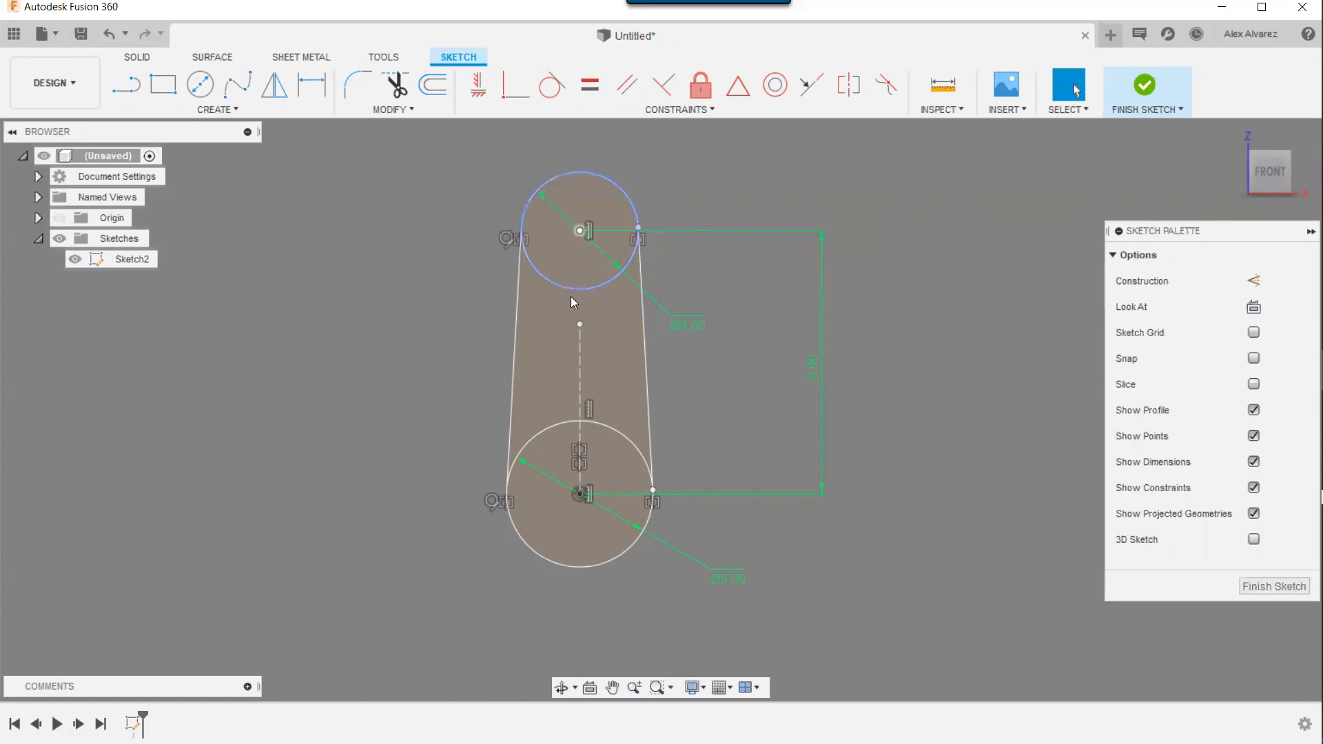
# - Stretch the vertical construction line's free end above the upper circle and highlight the circles and the mirrored line
pyautogui.moveTo(580, 324); pyautogui.dragTo(573, 136)
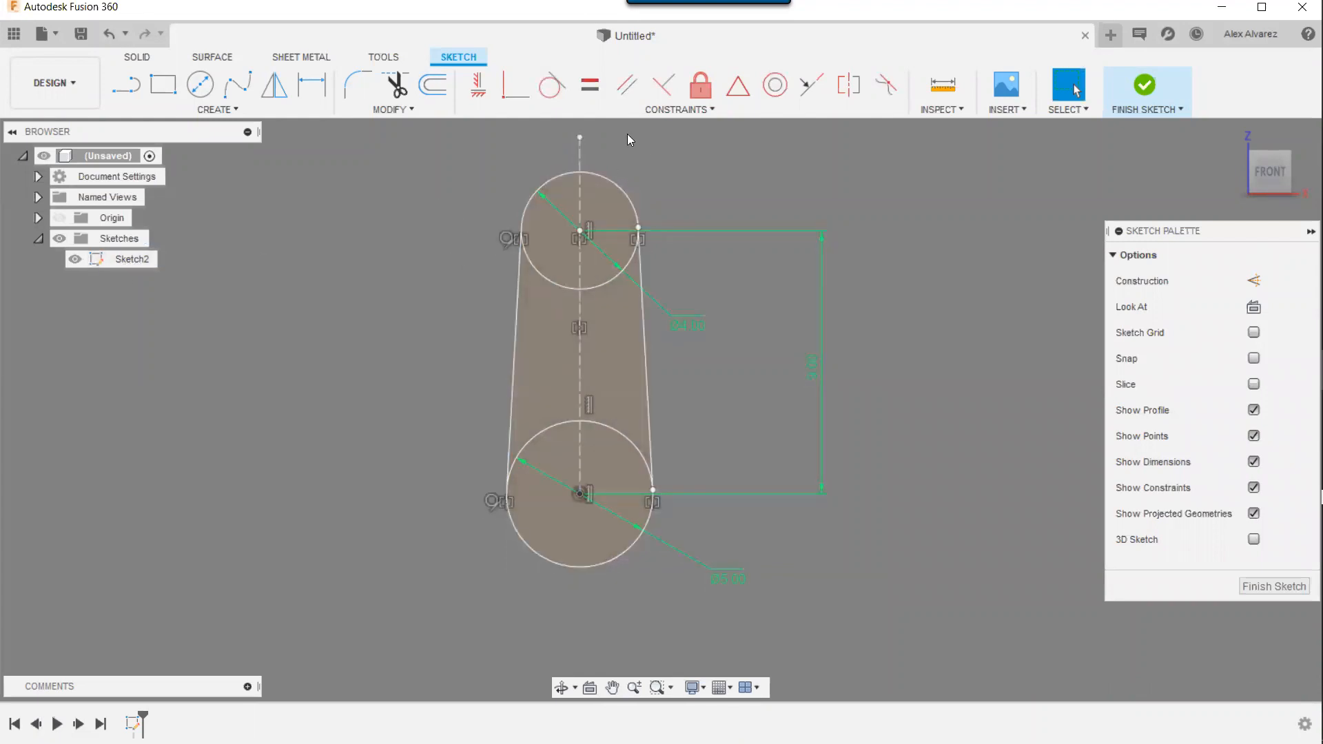
pyautogui.click(625, 190)
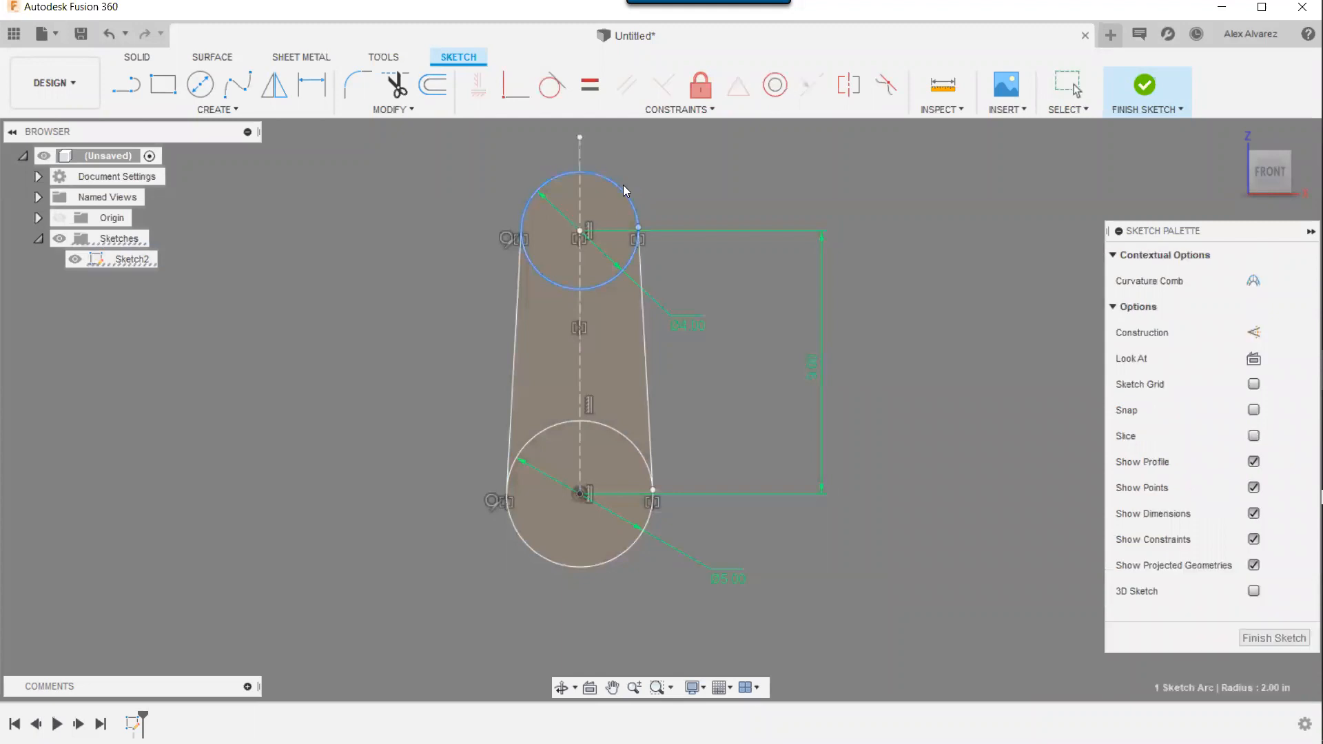
pyautogui.click(643, 272)
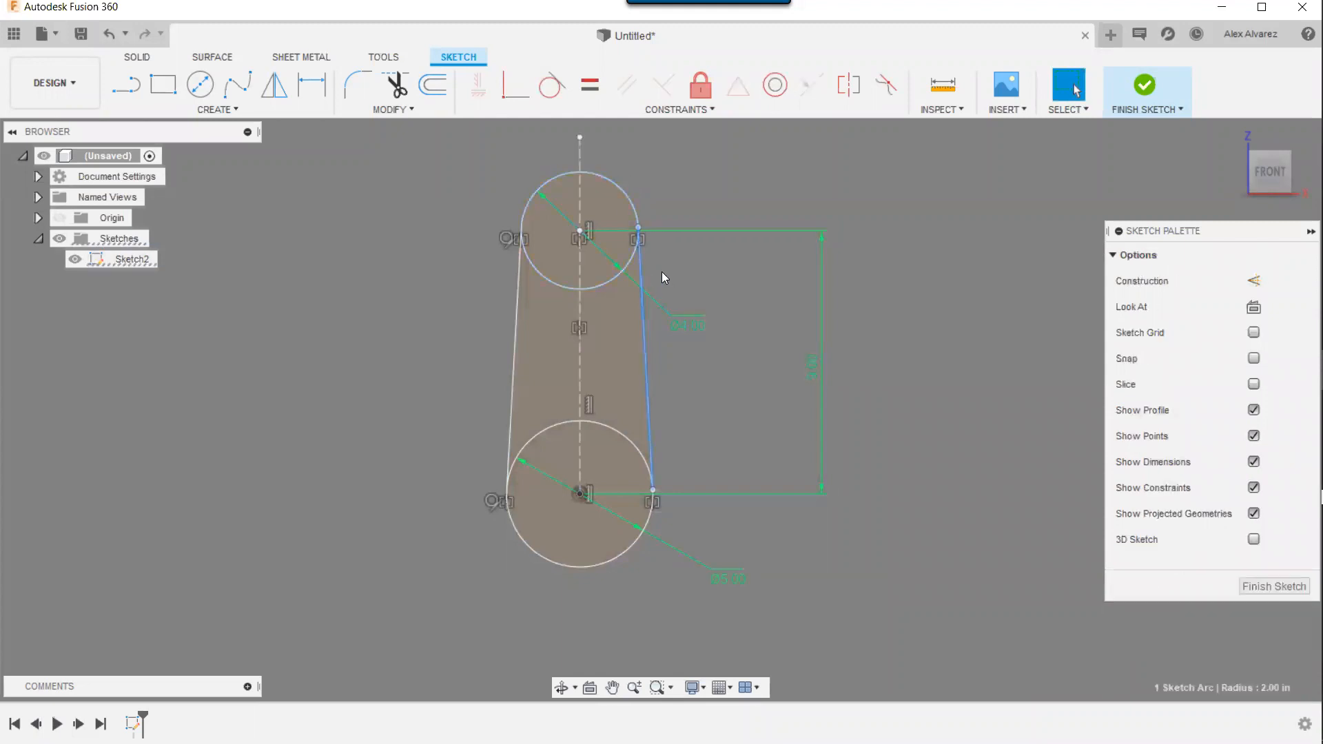
pyautogui.click(618, 432)
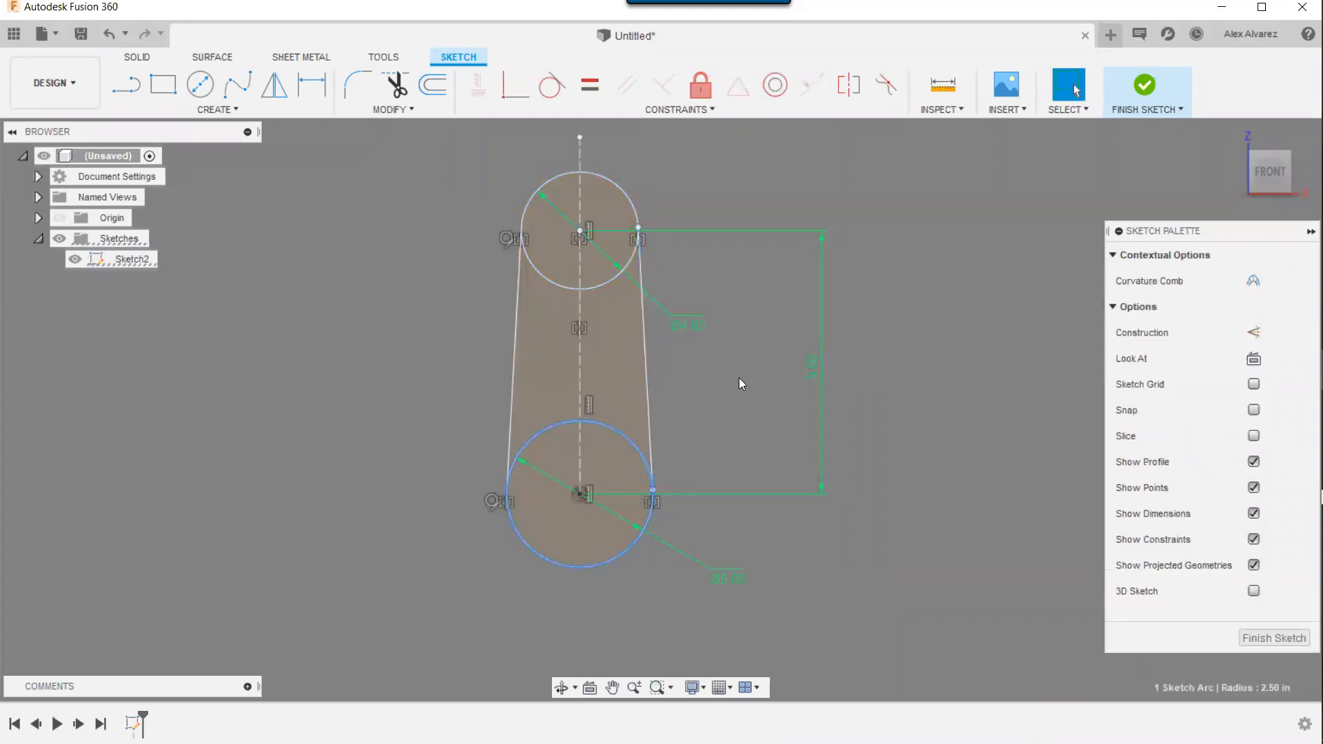
# - Delete the vertical construction line and the mirrored line on the right side
pyautogui.click(583, 186)
pyautogui.click(642, 275)
pyautogui.press('Delete')
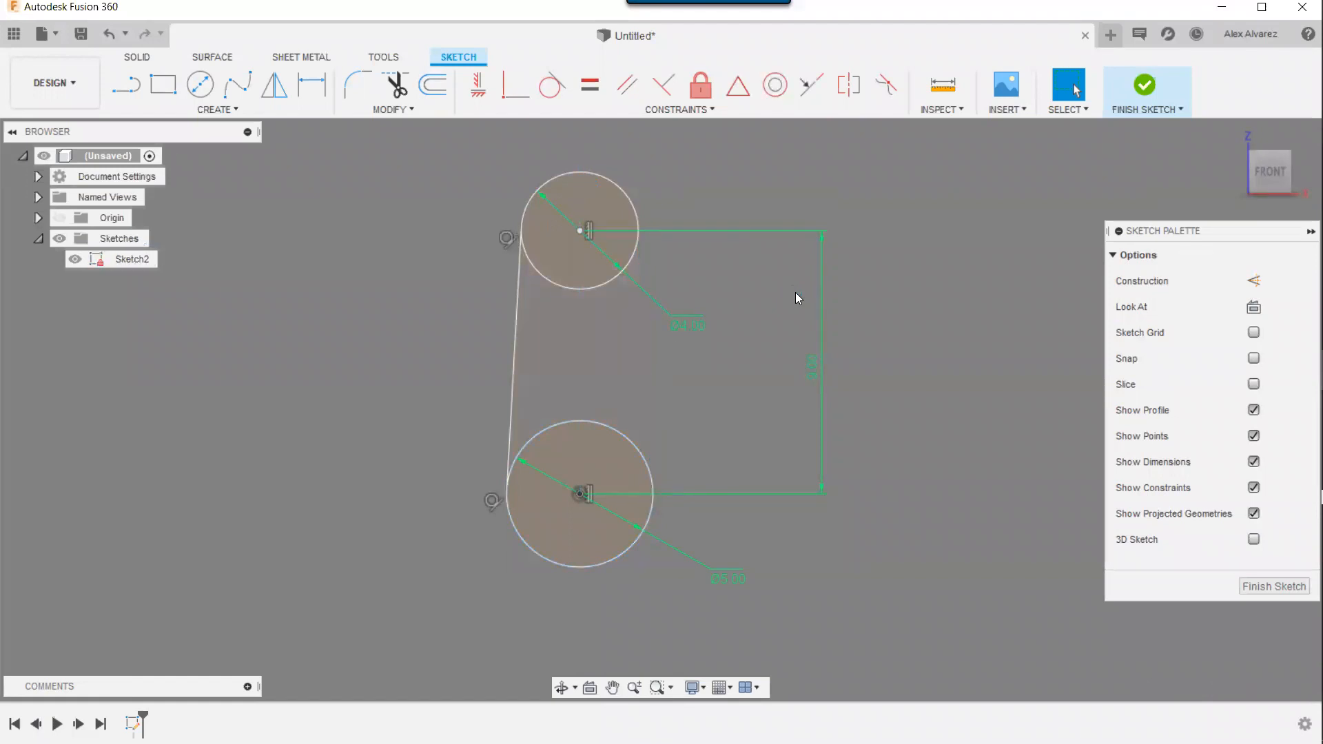
# - Project the YZ origin plane into the sketch and convert the projected line to construction geometry
pyautogui.click(38, 218)
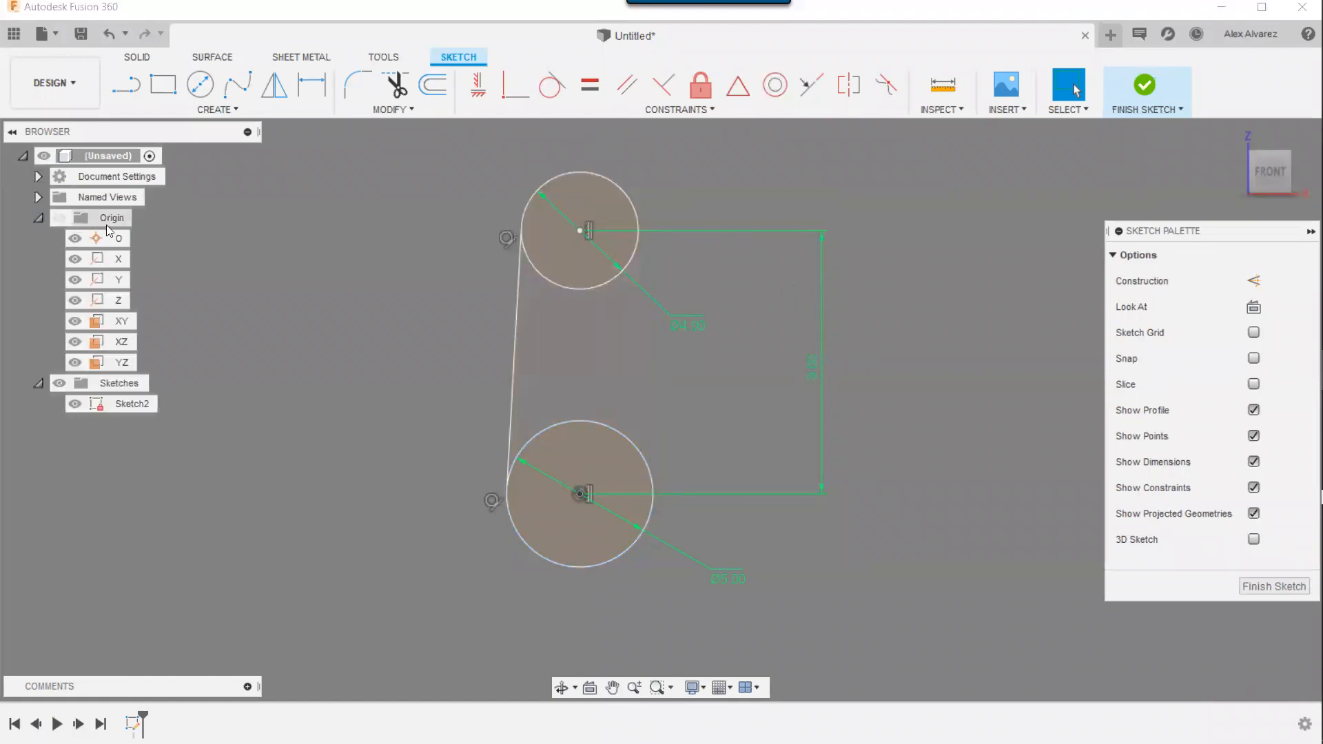
pyautogui.click(122, 342)
pyautogui.click(123, 321)
pyautogui.click(122, 363)
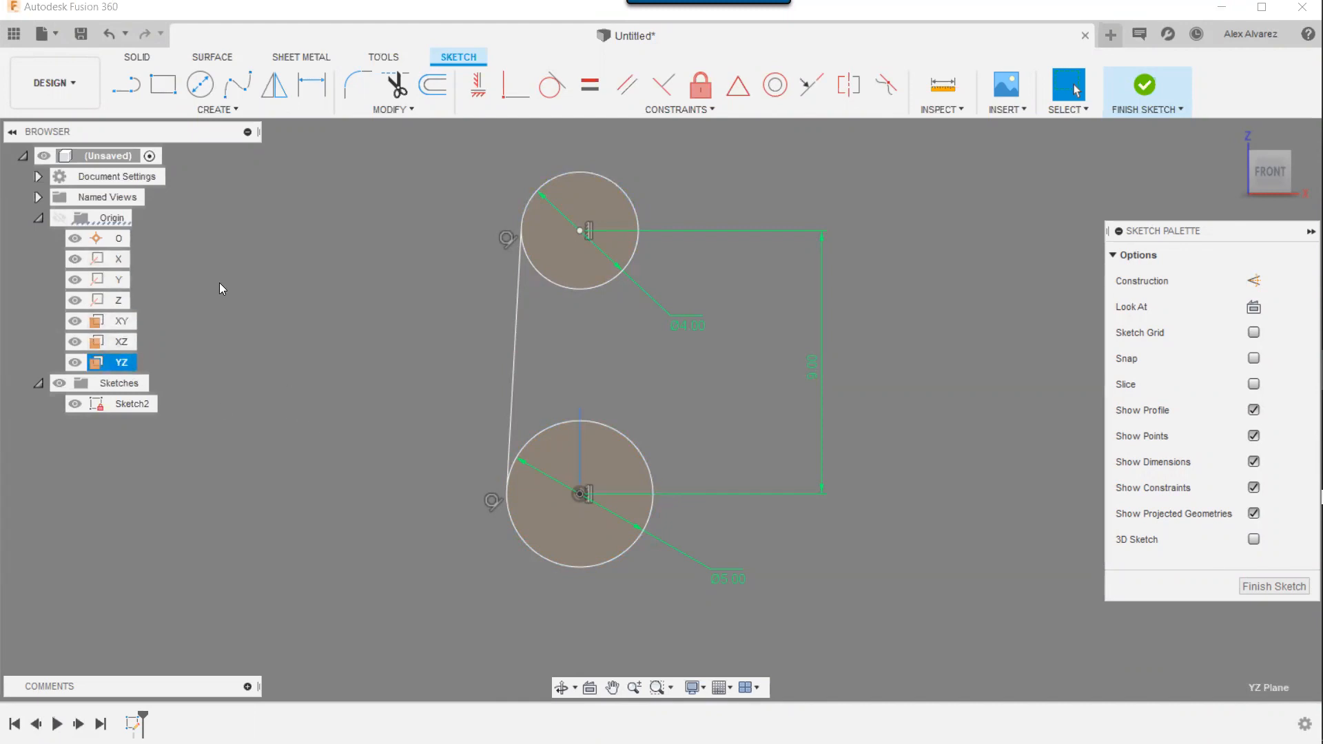
pyautogui.press('p')
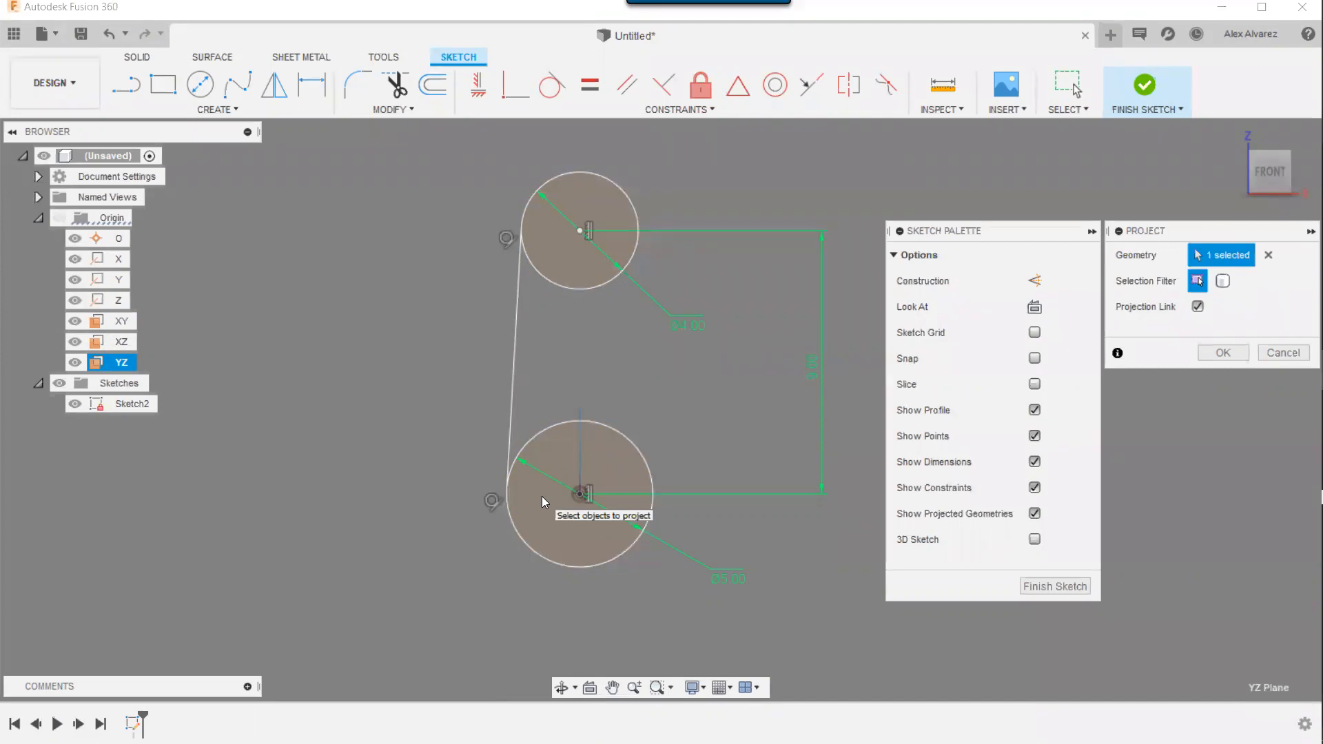
pyautogui.click(1223, 353)
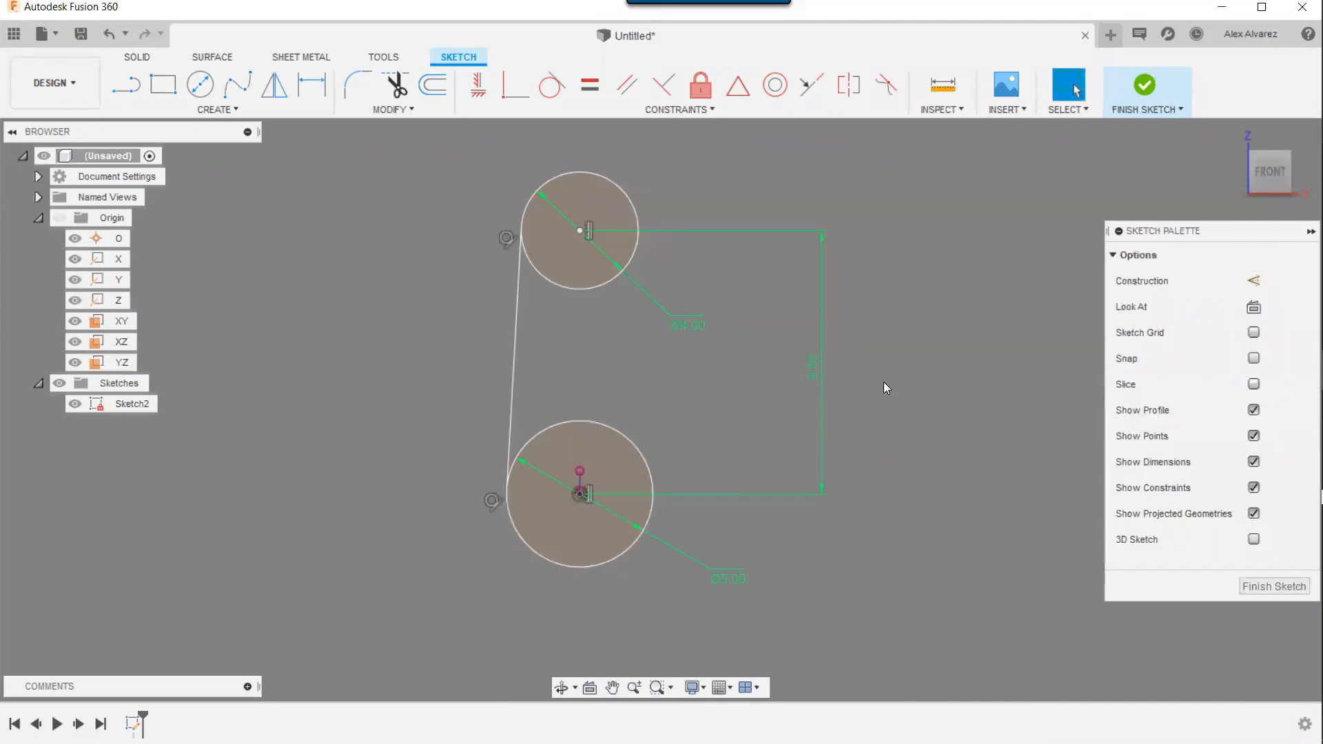
pyautogui.moveTo(552, 440); pyautogui.dragTo(612, 523)
pyautogui.click(1254, 281)
# - Mirror the left tangent line across the projected YZ plane line
pyautogui.write('s')
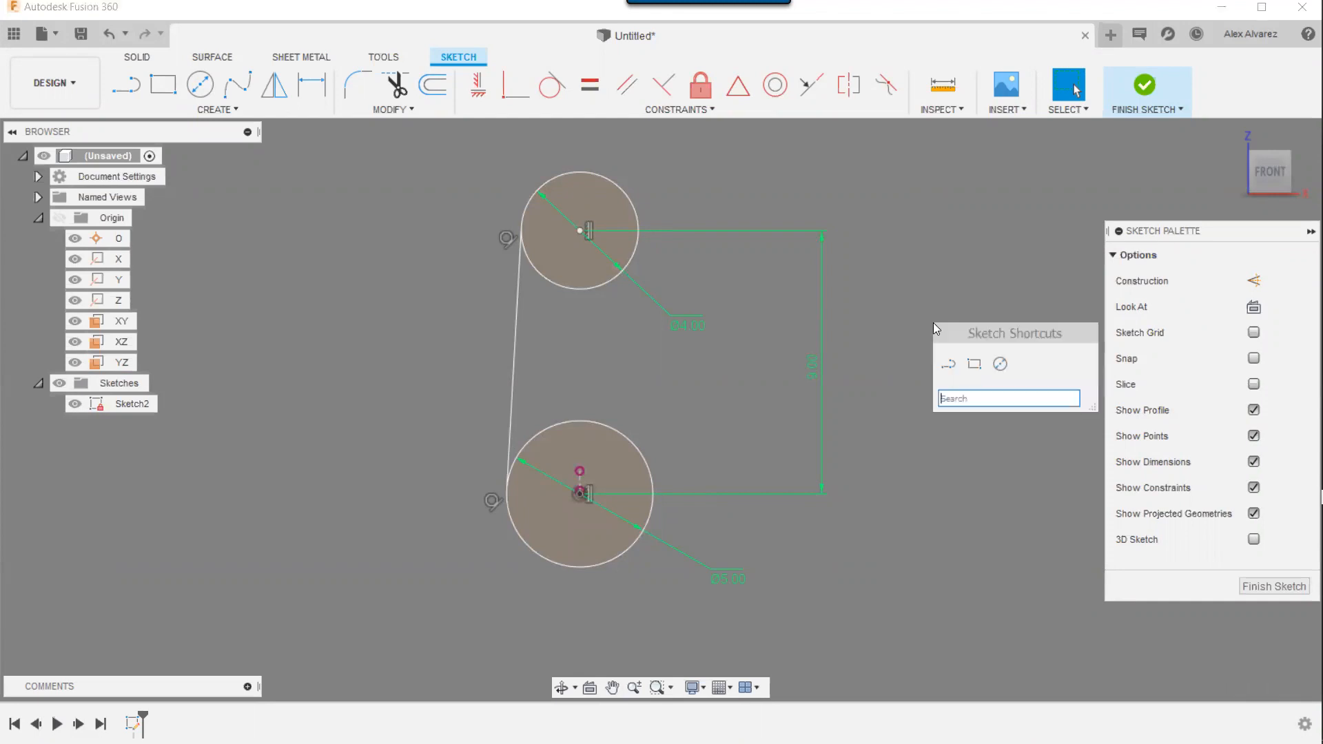
pyautogui.write('mirro')
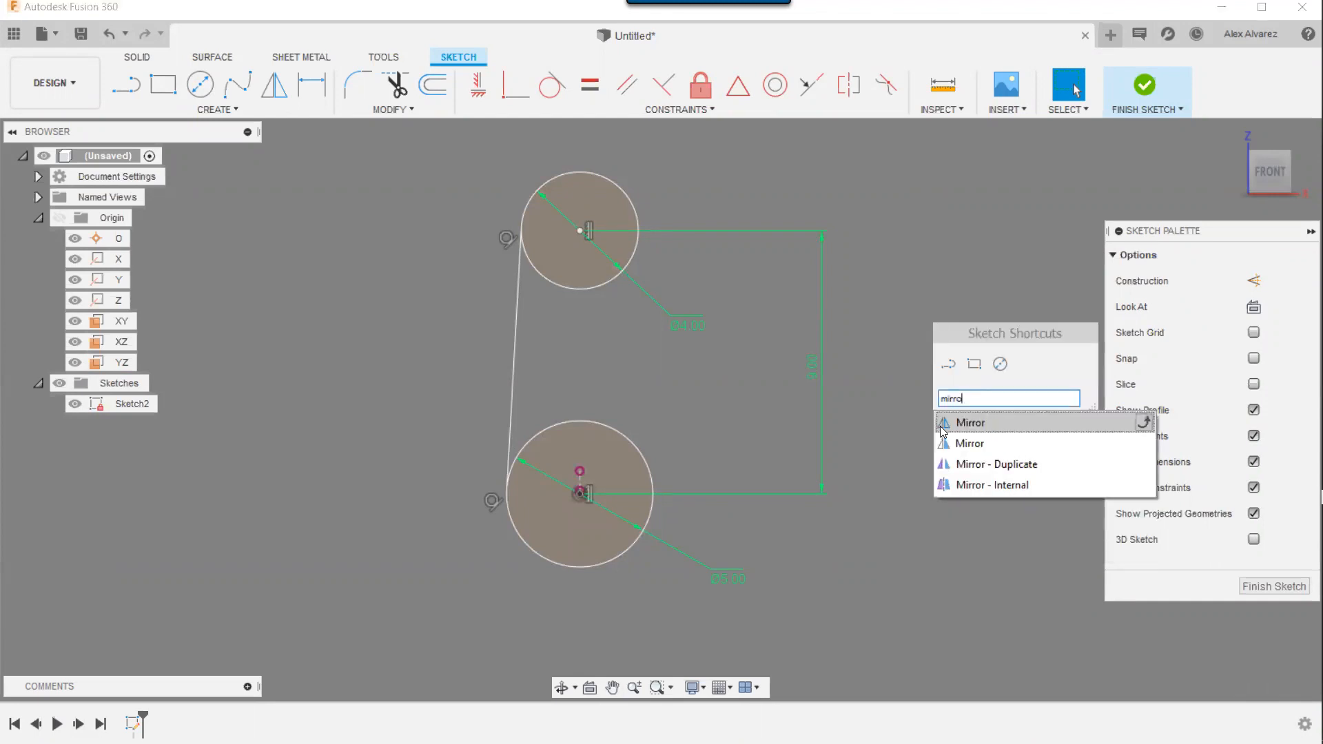
pyautogui.click(1145, 422)
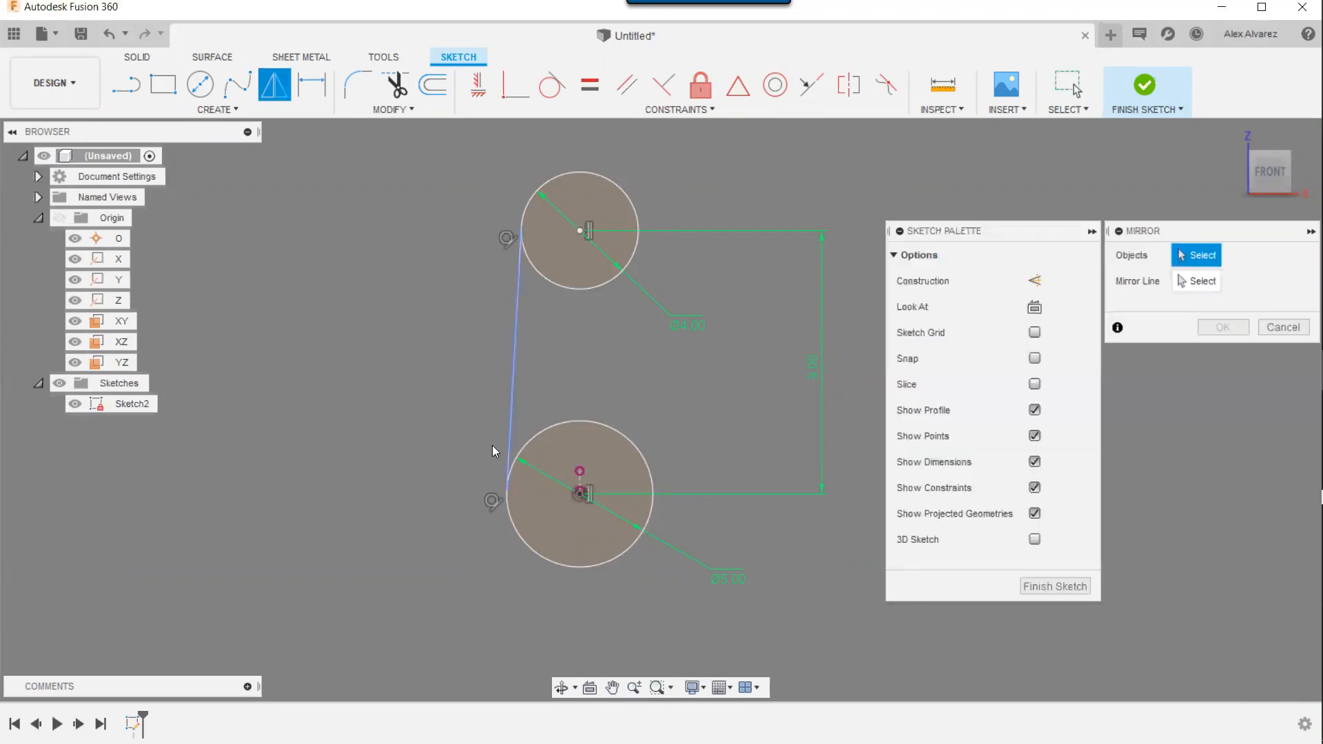
pyautogui.click(510, 383)
pyautogui.click(1185, 285)
pyautogui.click(579, 485)
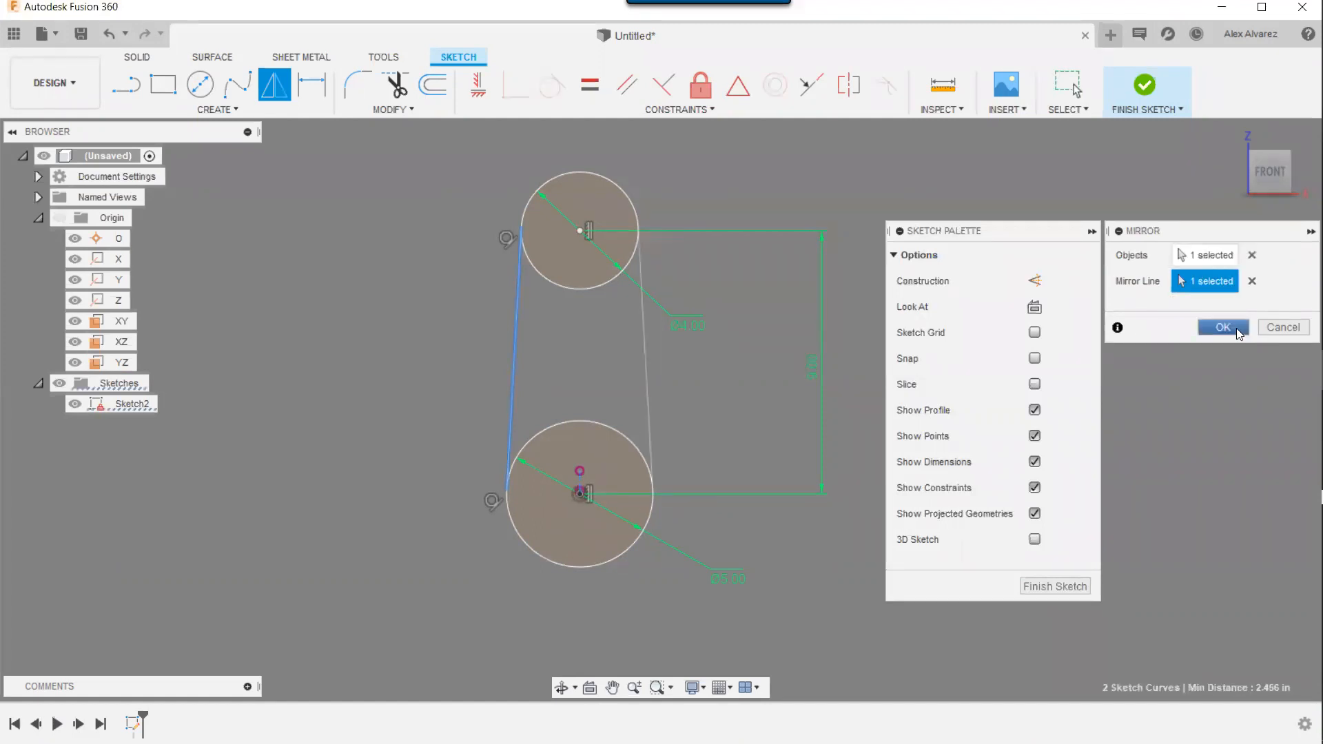
pyautogui.click(1224, 328)
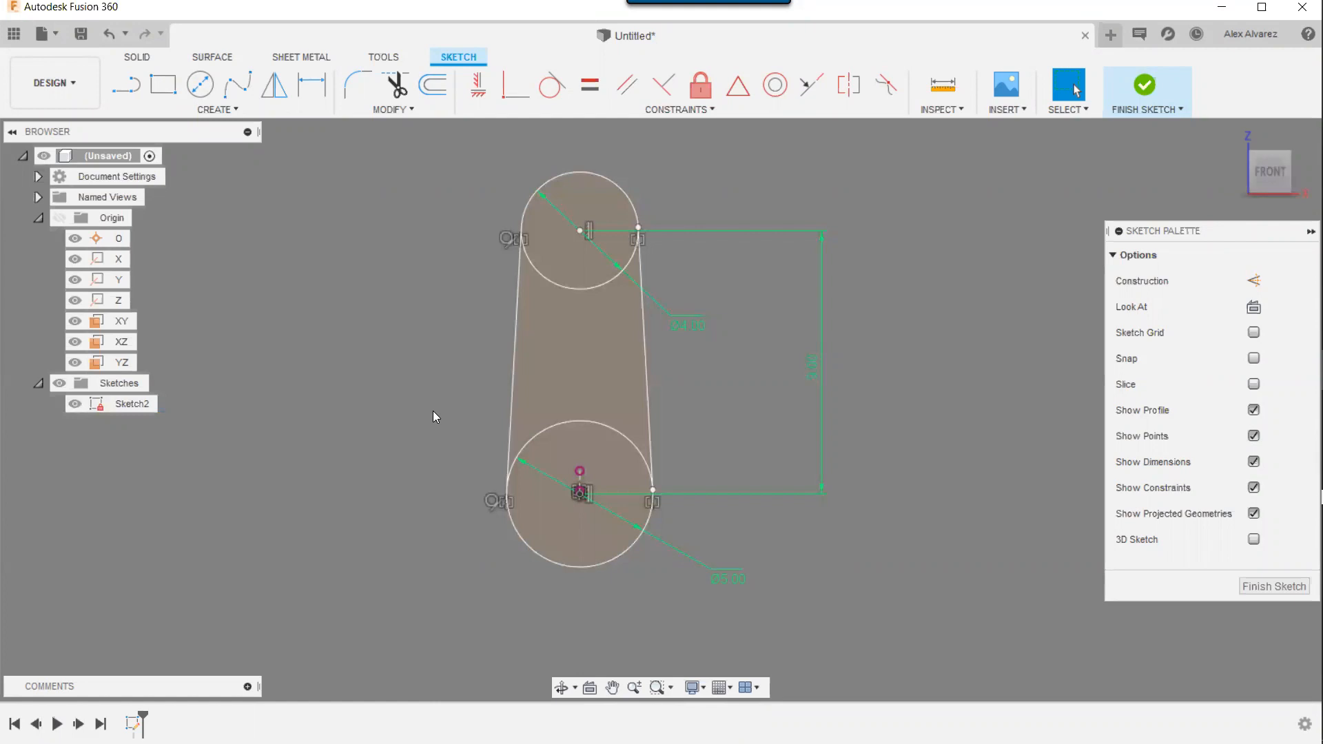
# - Highlight the YZ and XY origin planes to compare how they lie relative to the sketch
pyautogui.click(124, 359)
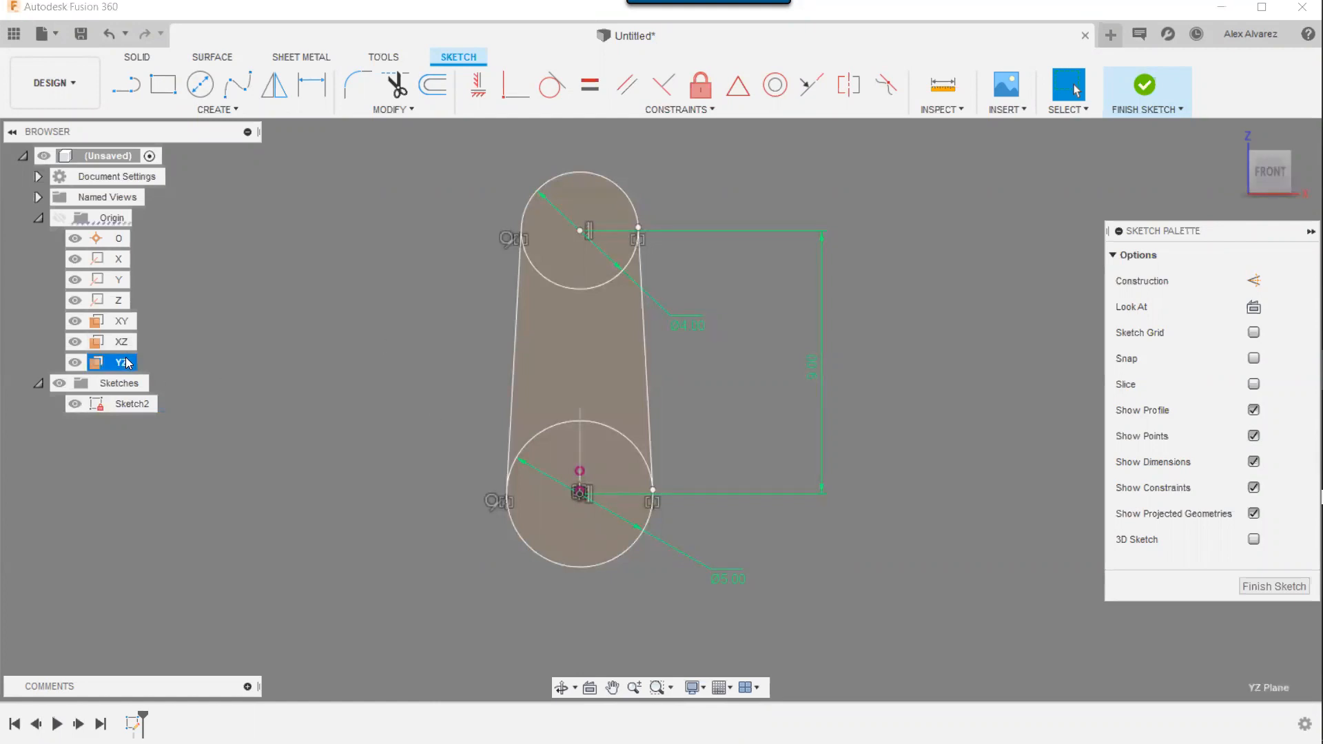
pyautogui.click(121, 321)
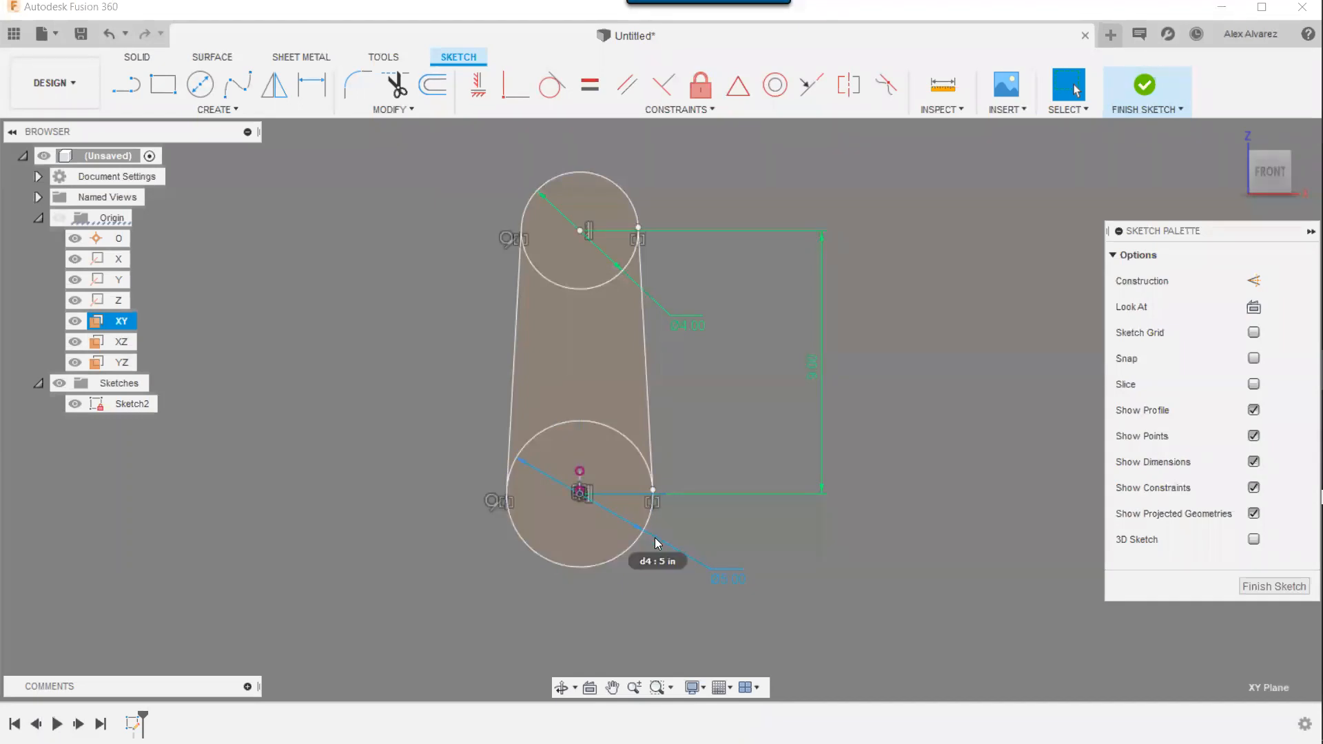
# - Highlight the YZ origin plane against the sketch and look over the list of available sketch constraints
pyautogui.click(122, 362)
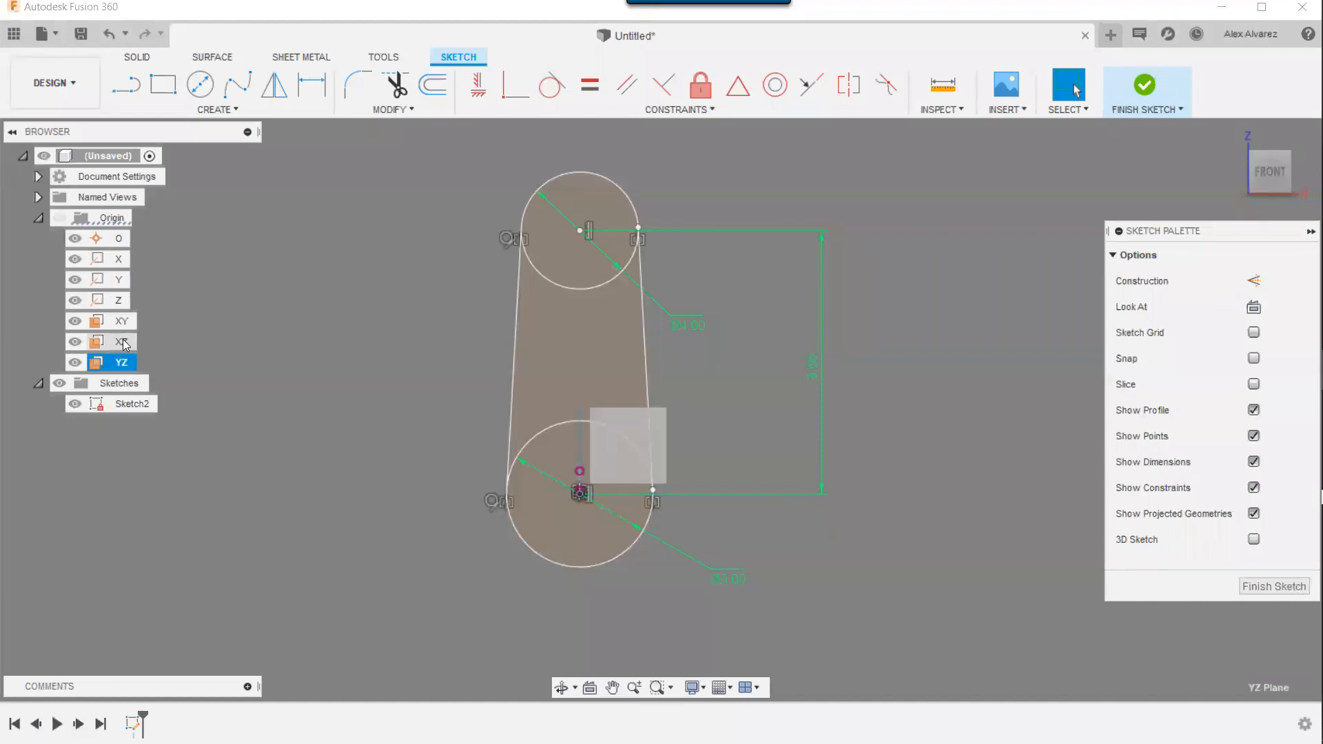
pyautogui.click(344, 279)
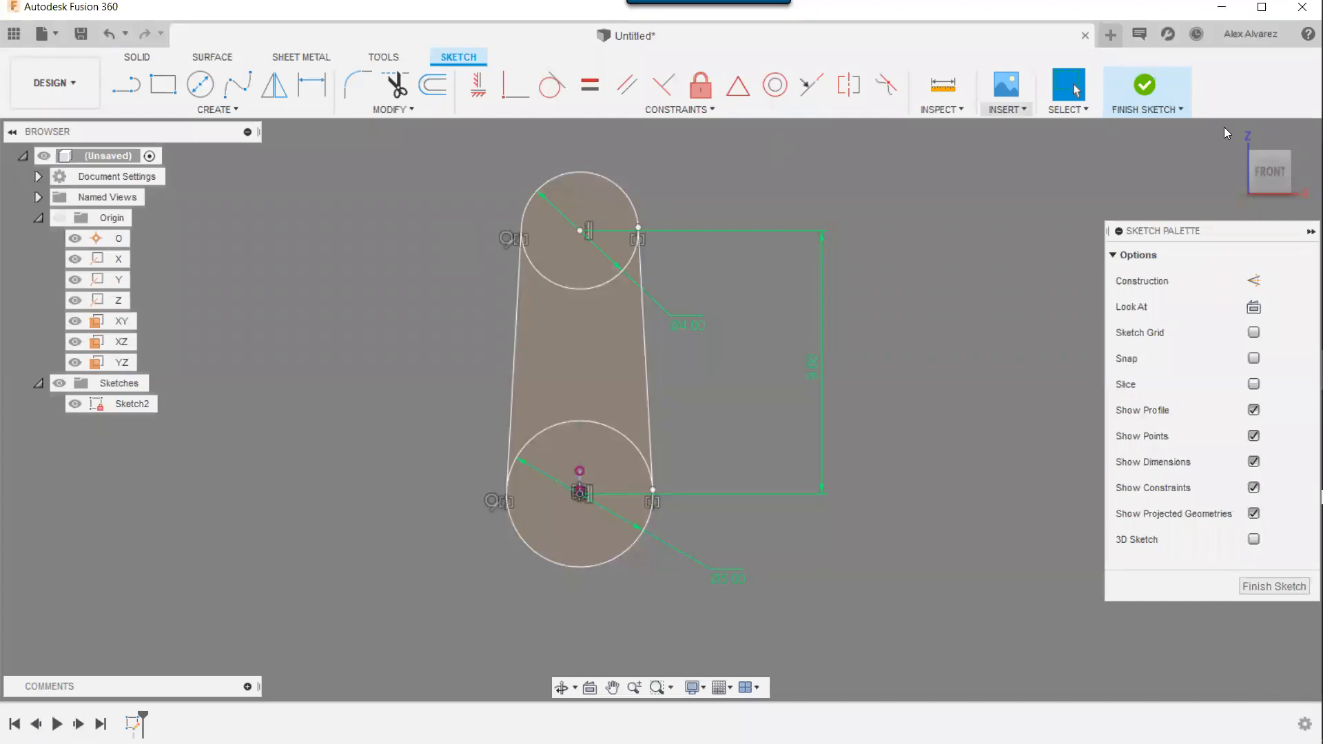
pyautogui.moveTo(781, 199); pyautogui.dragTo(705, 179, button='middle')
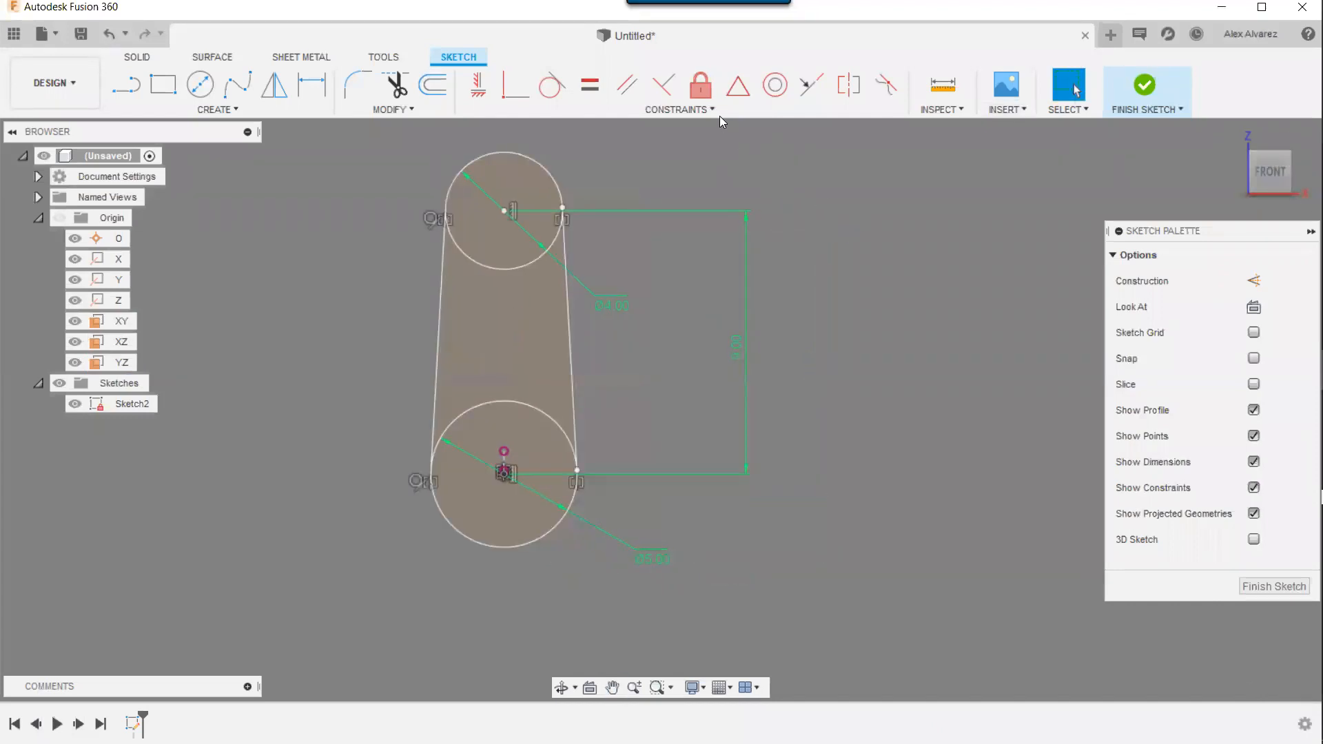
pyautogui.click(716, 112)
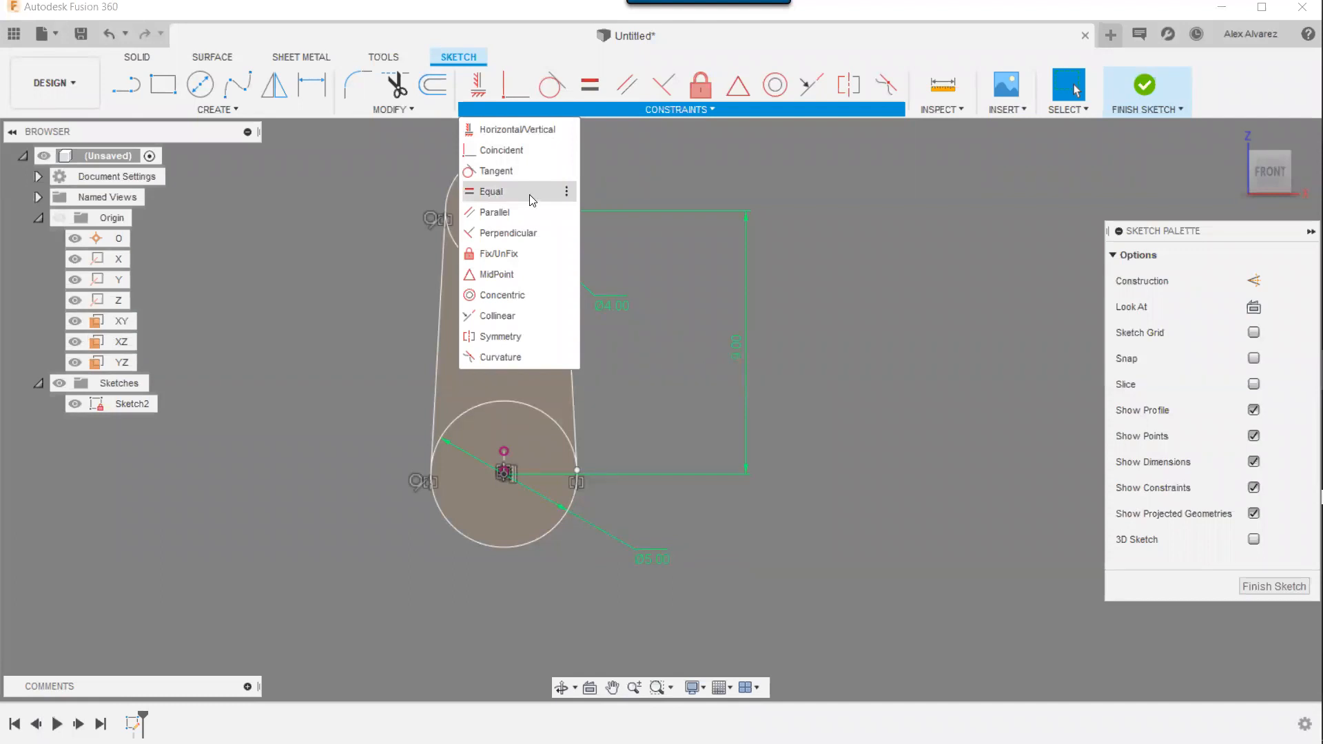
# - Sketch three separate circles to the right of the tangent-line profile, one large and two smaller
pyautogui.press('c')
pyautogui.click(773, 228)
pyautogui.click(845, 234)
pyautogui.press('Escape')
pyautogui.press('c')
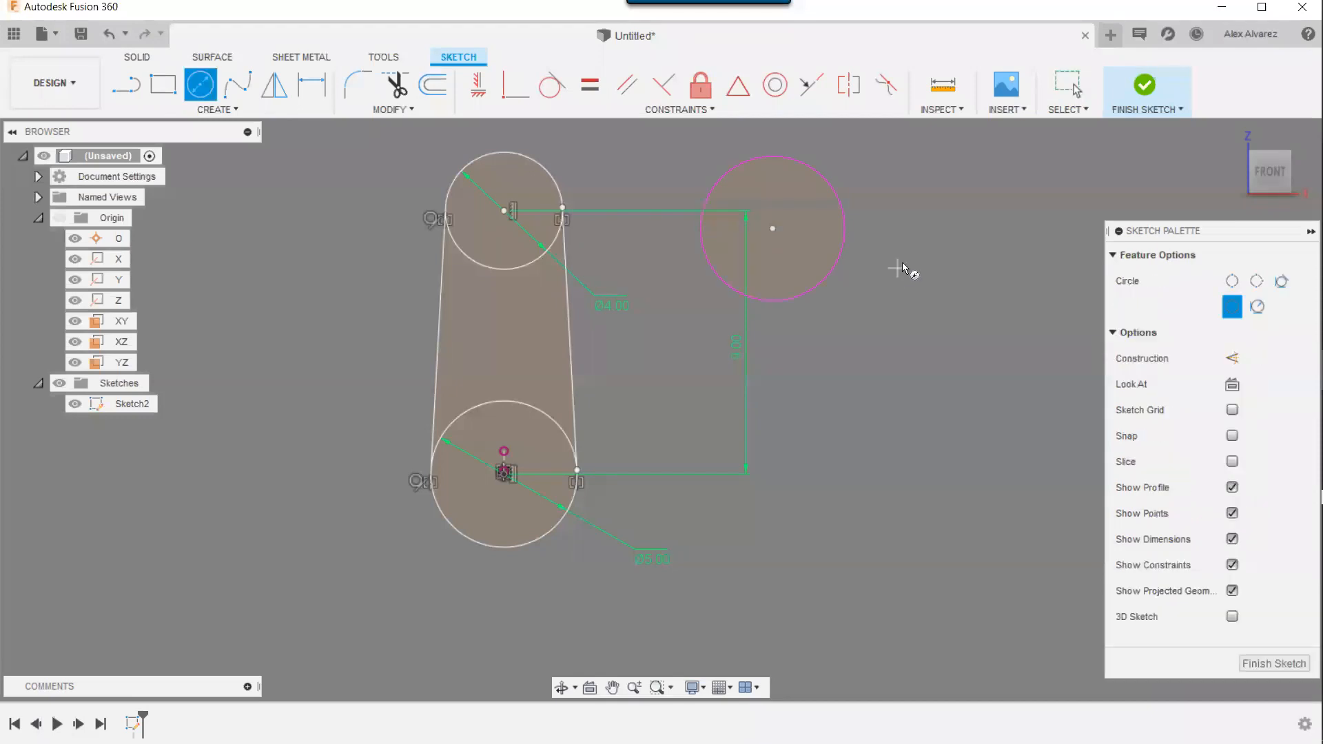
pyautogui.click(940, 222)
pyautogui.click(982, 248)
pyautogui.click(922, 370)
pyautogui.click(953, 403)
pyautogui.press('Escape')
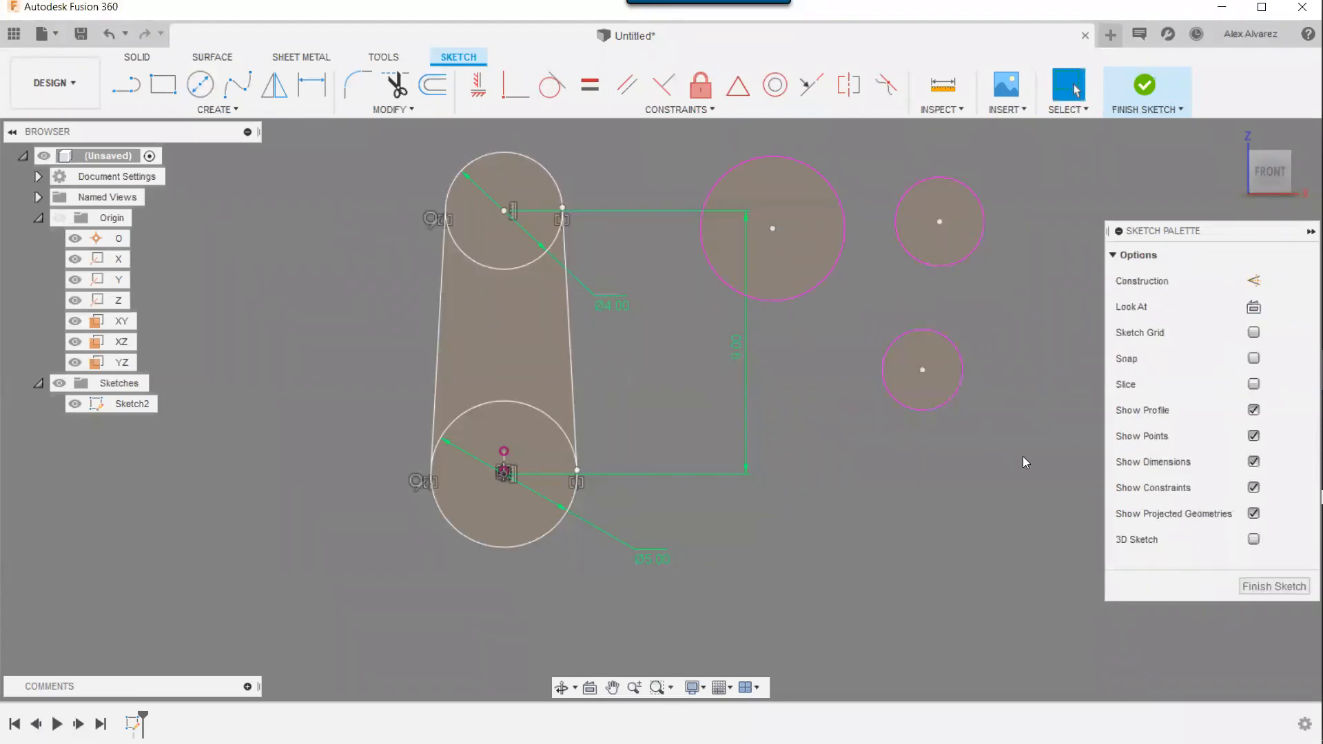
# - Apply an Equal constraint to the three loose circles beside the profile
pyautogui.moveTo(1038, 462); pyautogui.dragTo(709, 129)
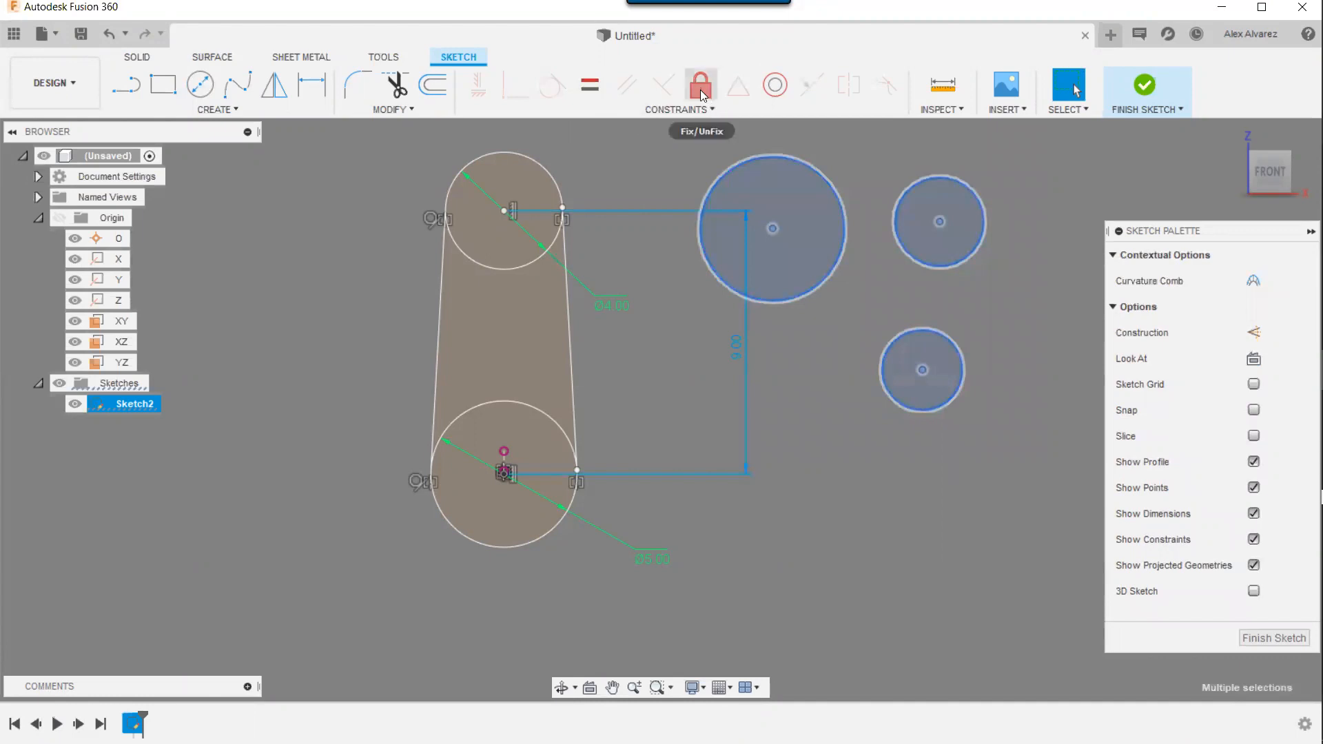
pyautogui.click(594, 86)
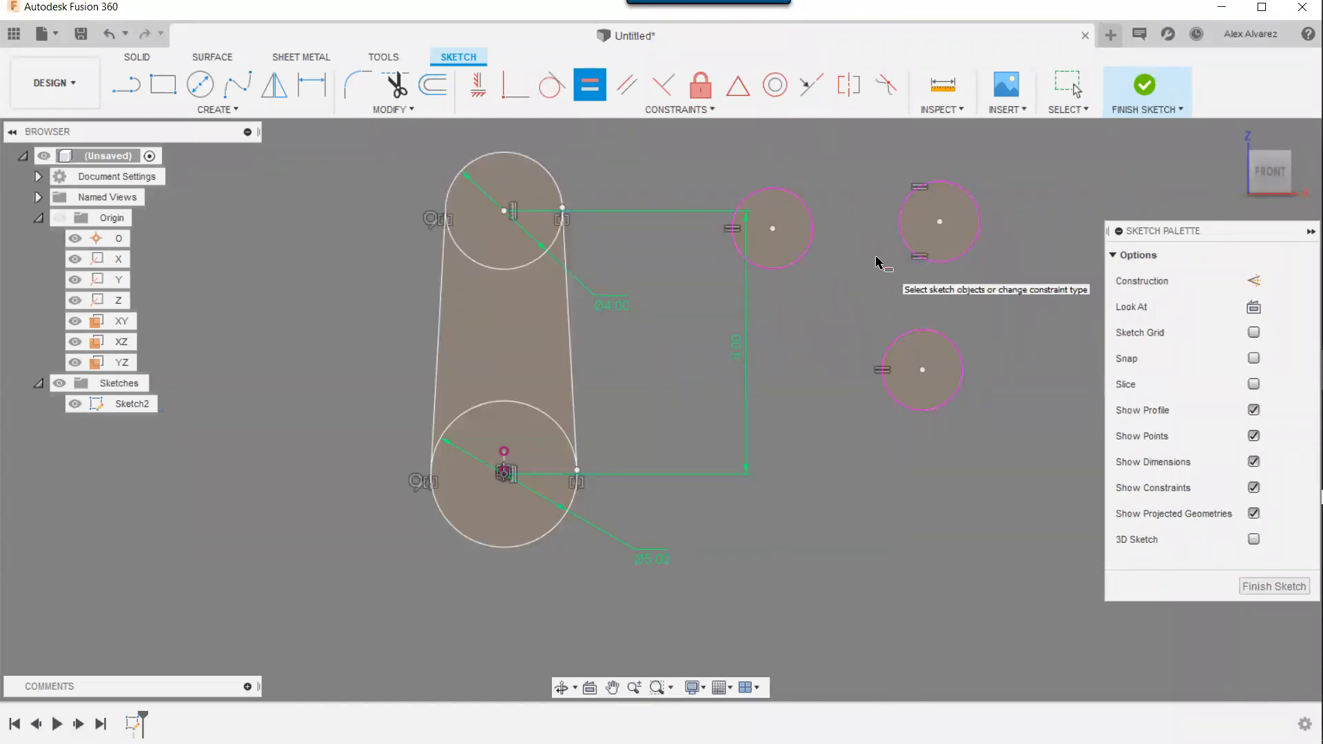
pyautogui.press('Escape')
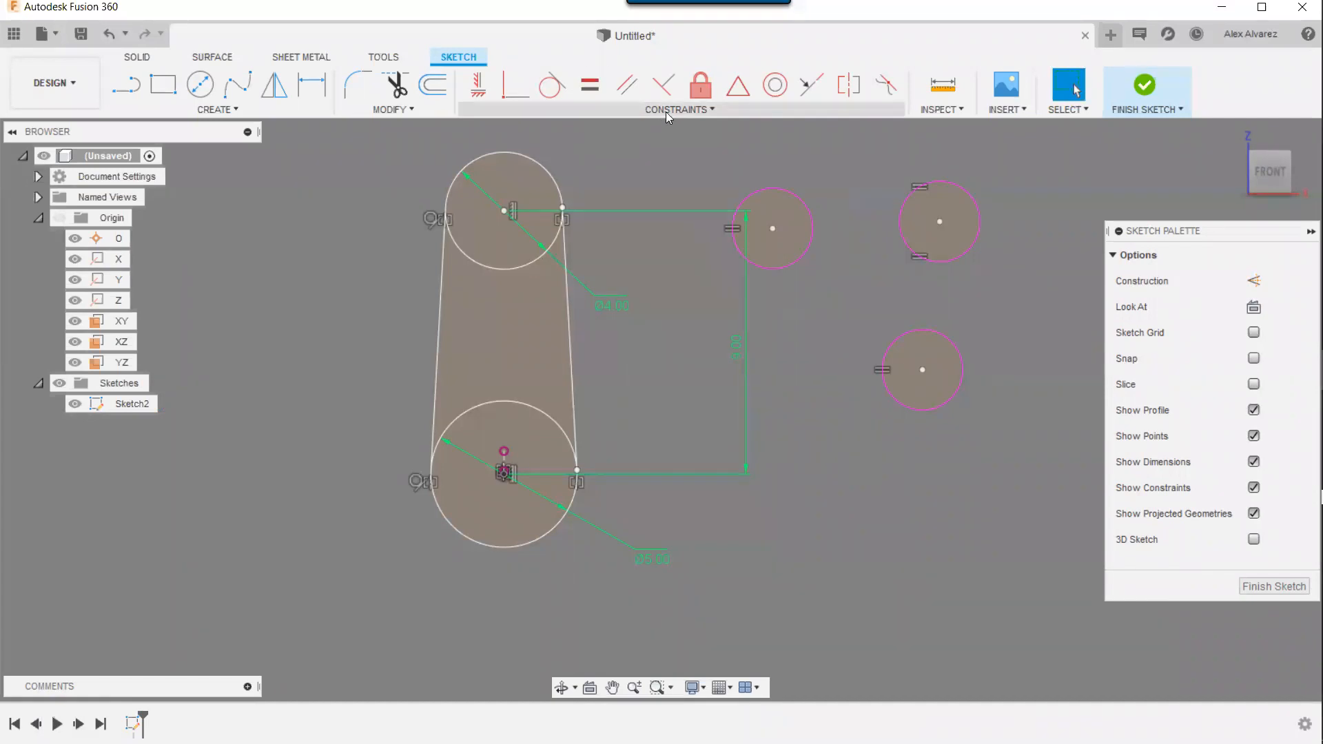
# - Sketch a horizontal line about 4.45 in long to the left of the left tangent line
pyautogui.click(666, 112)
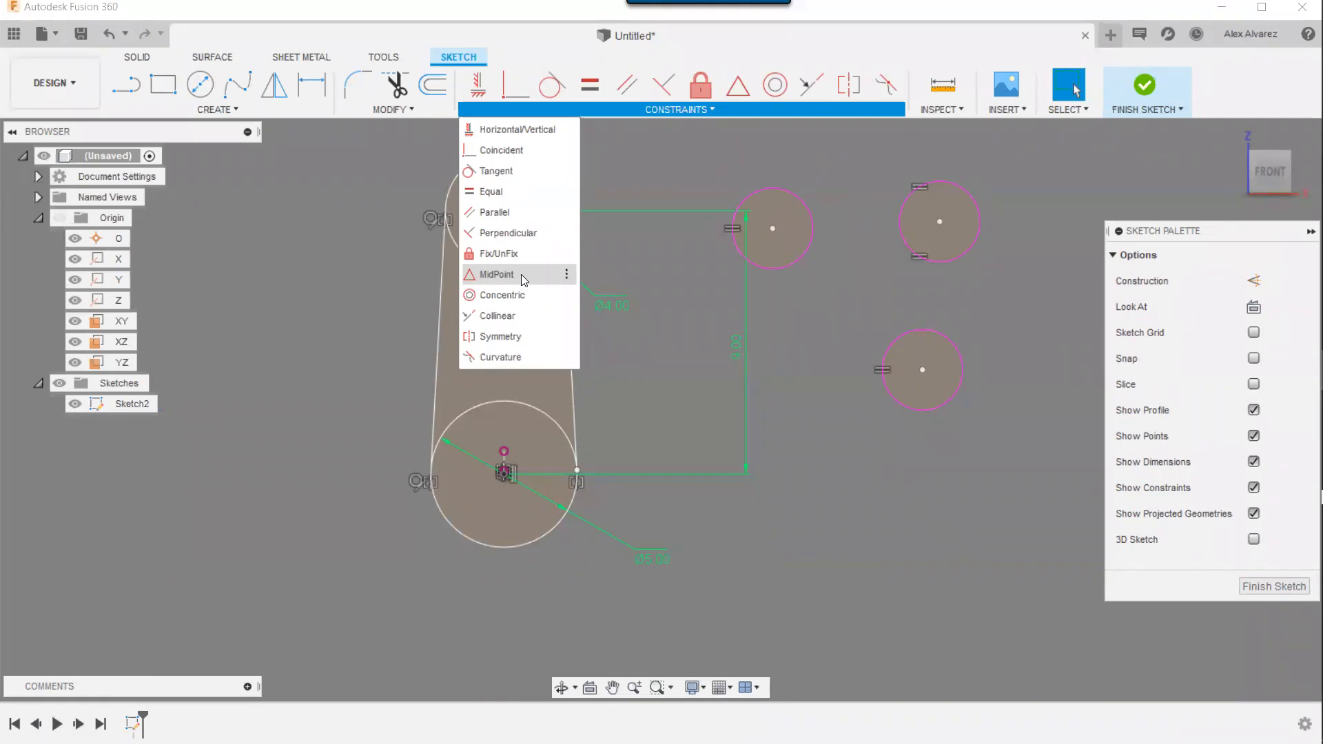
pyautogui.click(379, 274)
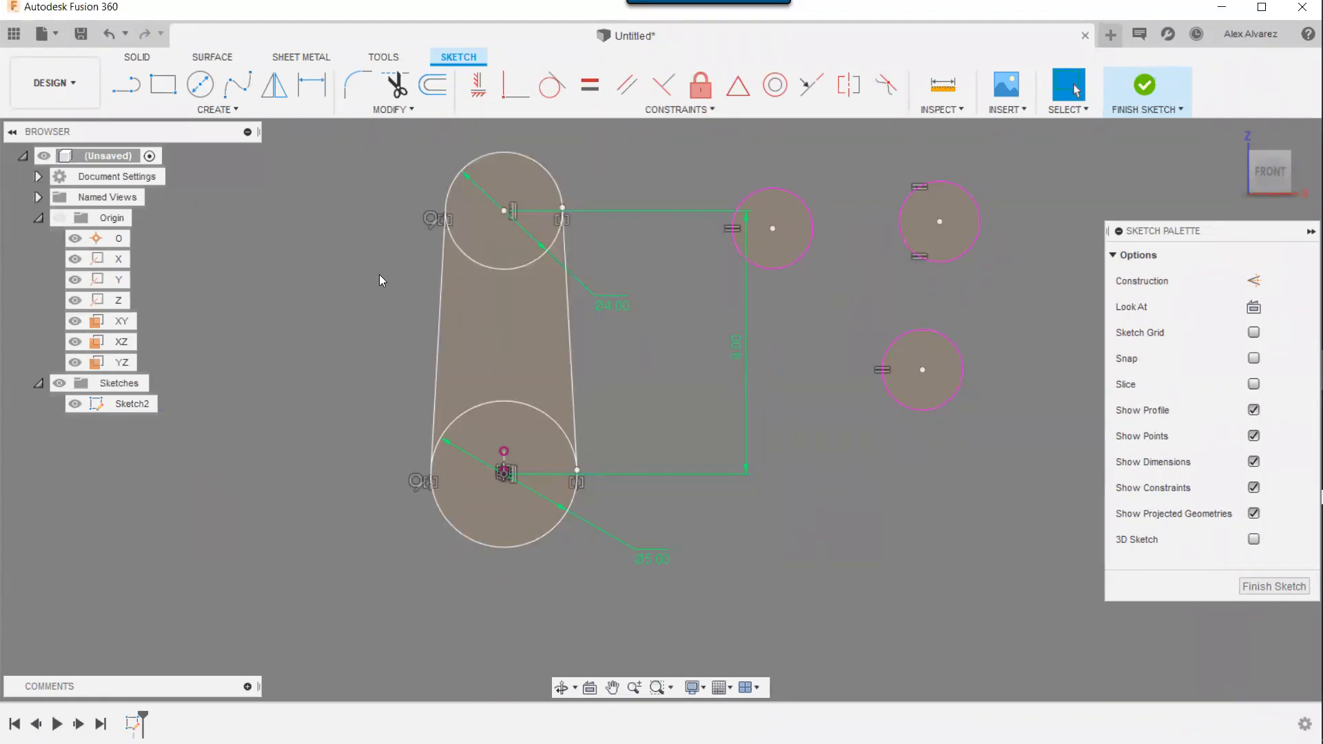
pyautogui.press('l')
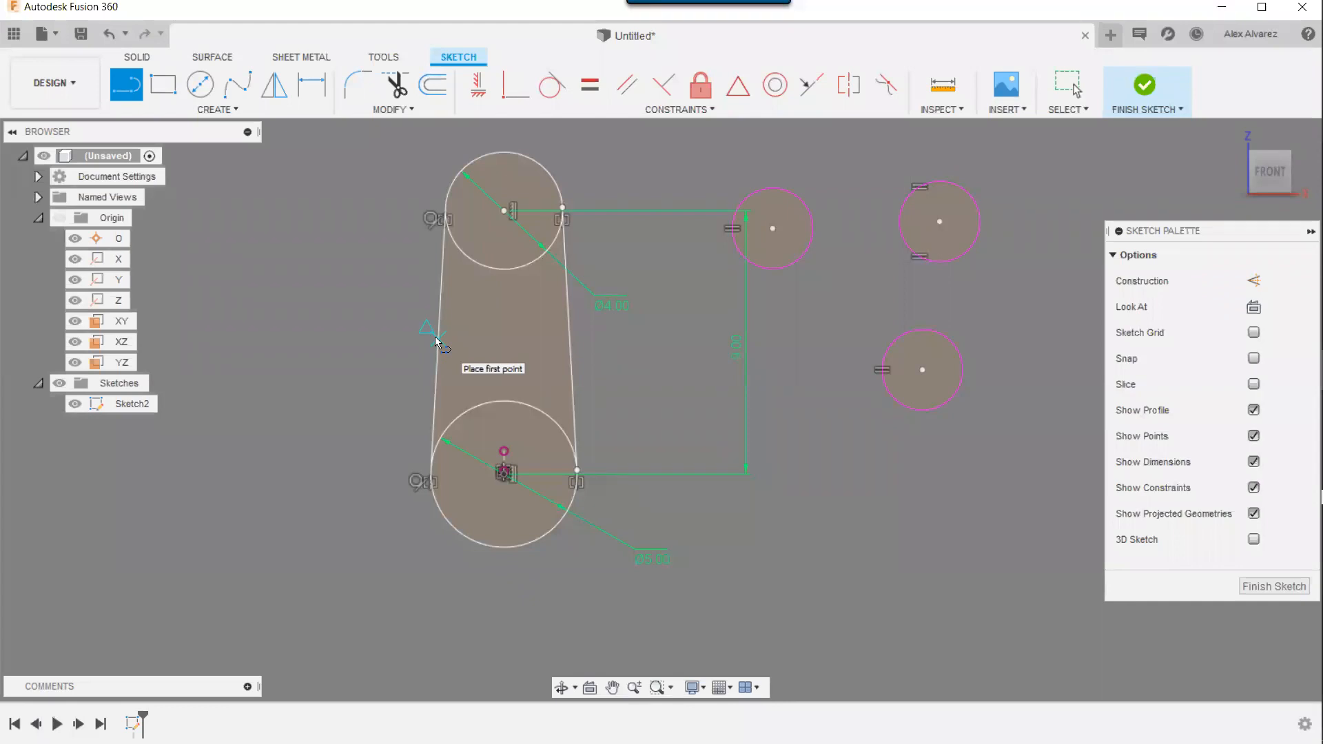
pyautogui.click(263, 320)
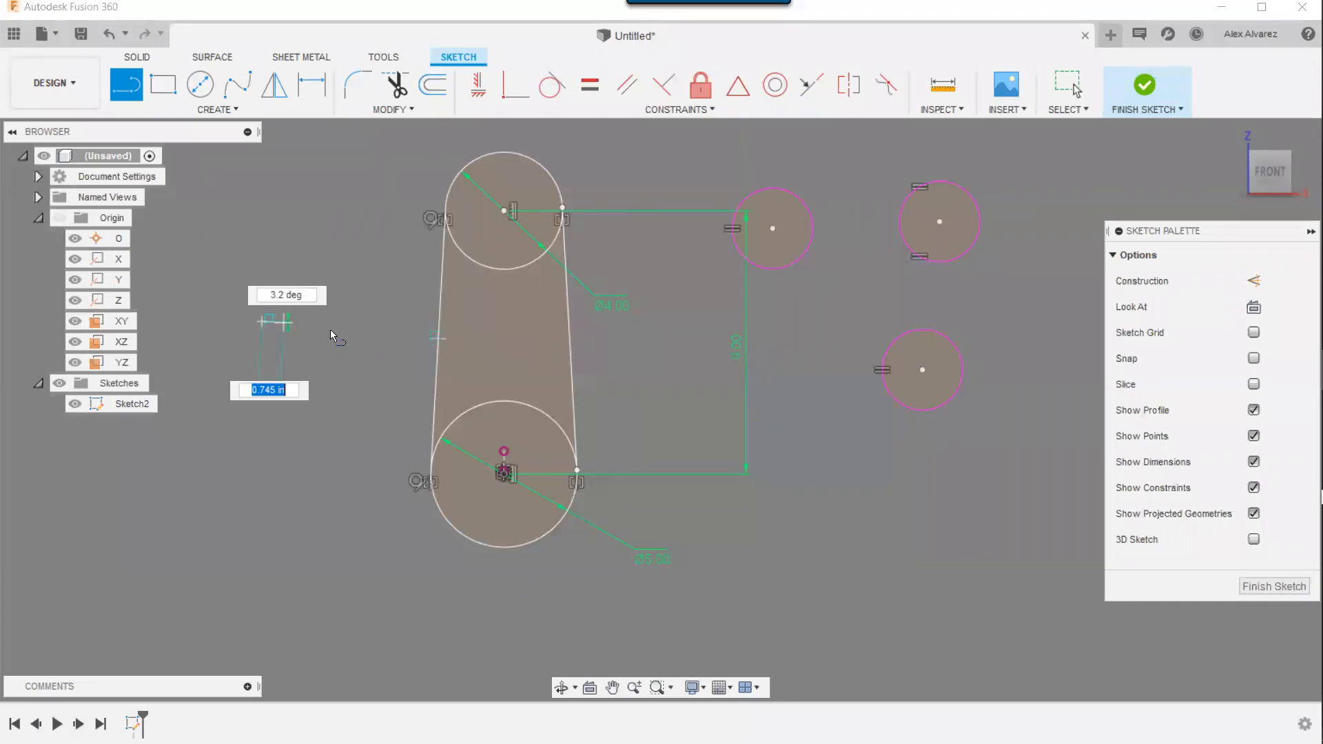
pyautogui.click(391, 321)
pyautogui.press('Escape')
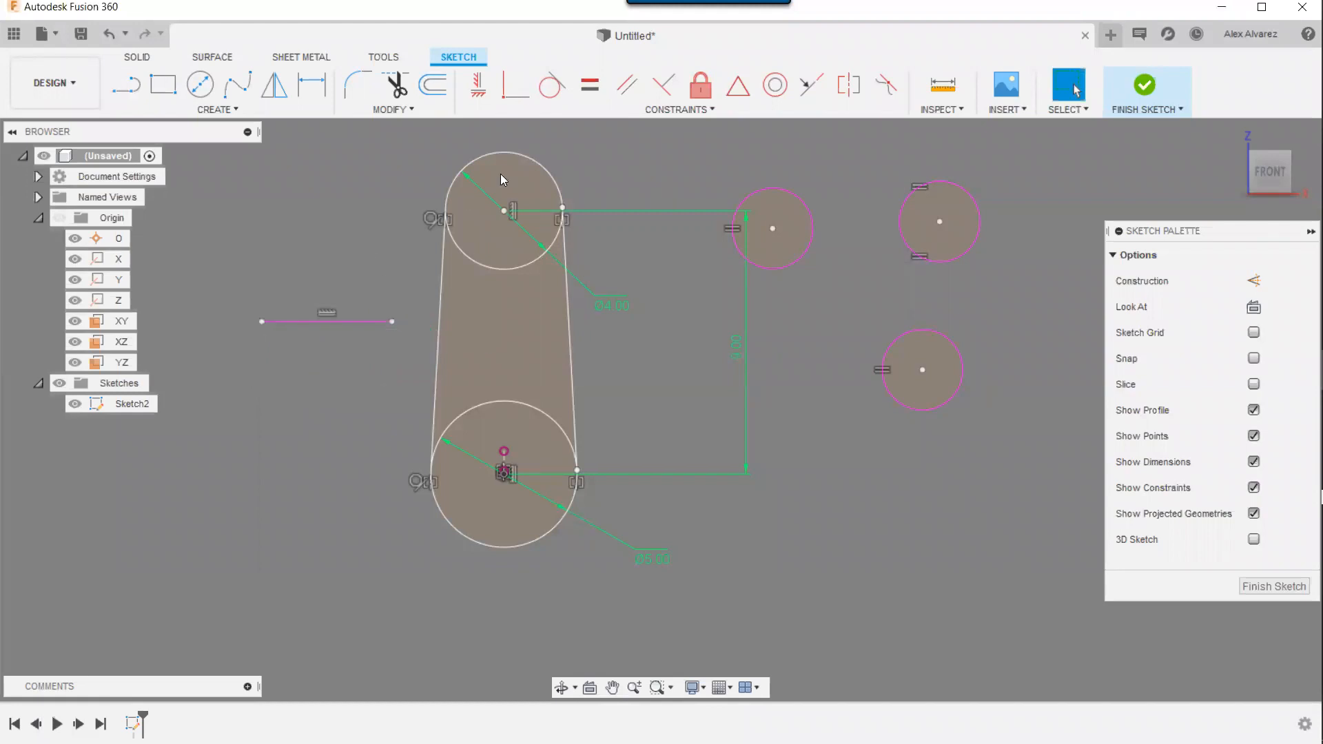
# - Try a MidPoint constraint between the horizontal line and the left tangent line, stretch the line, and delete it
pyautogui.click(737, 85)
pyautogui.click(328, 323)
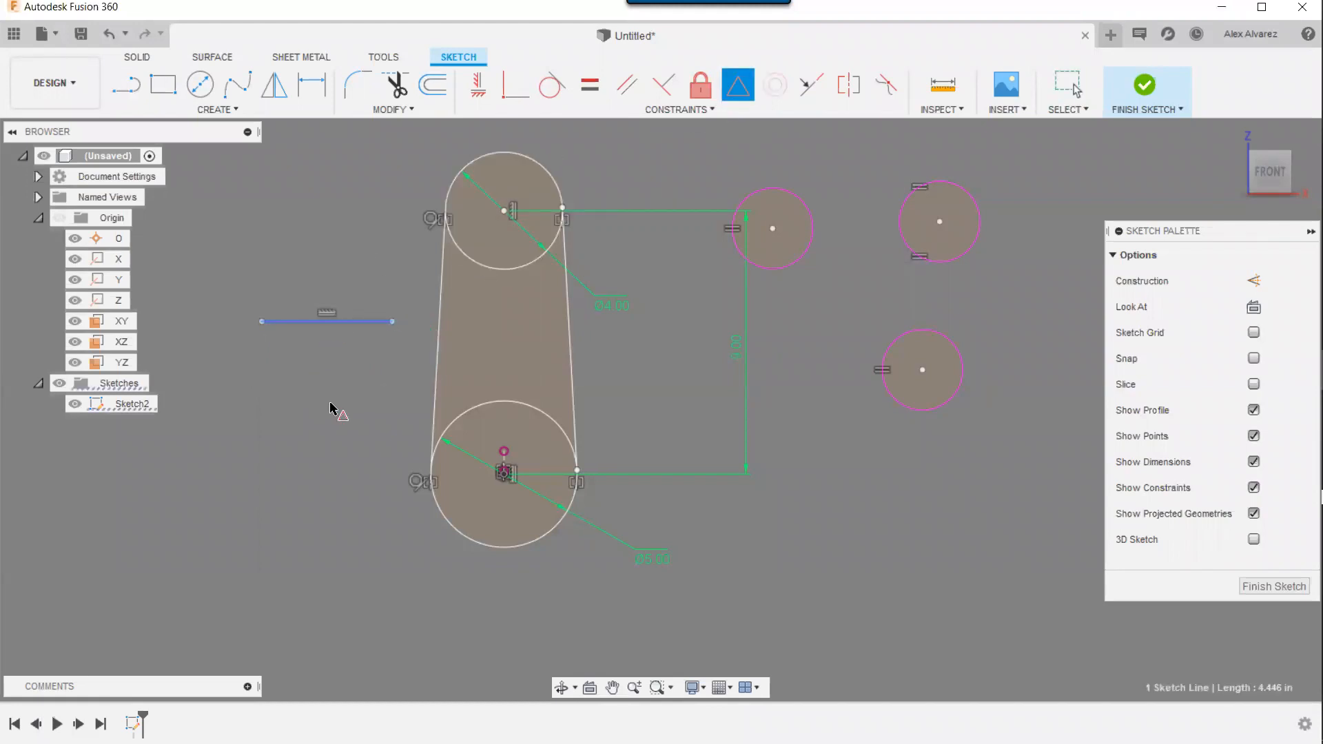
pyautogui.click(438, 364)
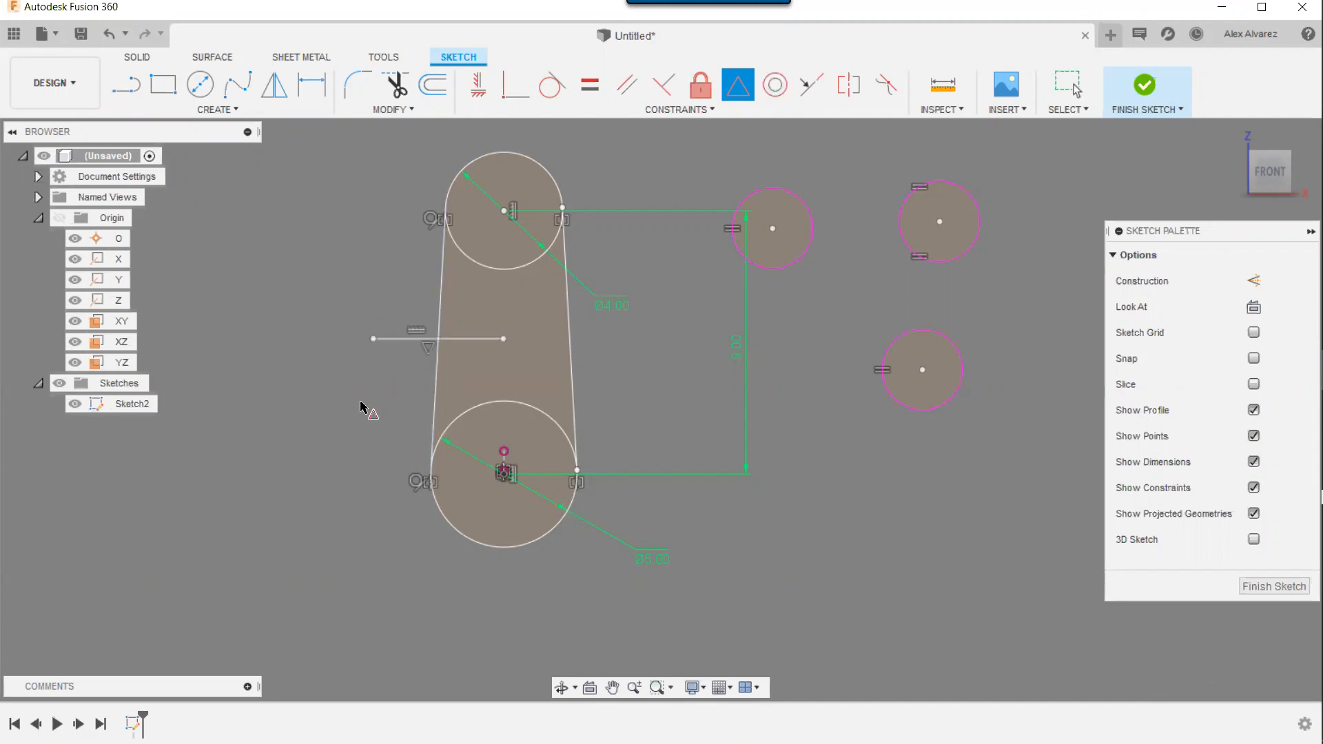
pyautogui.press('Escape')
pyautogui.moveTo(373, 339)
pyautogui.mouseDown()
pyautogui.moveTo(337, 340)
pyautogui.moveTo(354, 338)
pyautogui.mouseUp()
pyautogui.press('Delete')
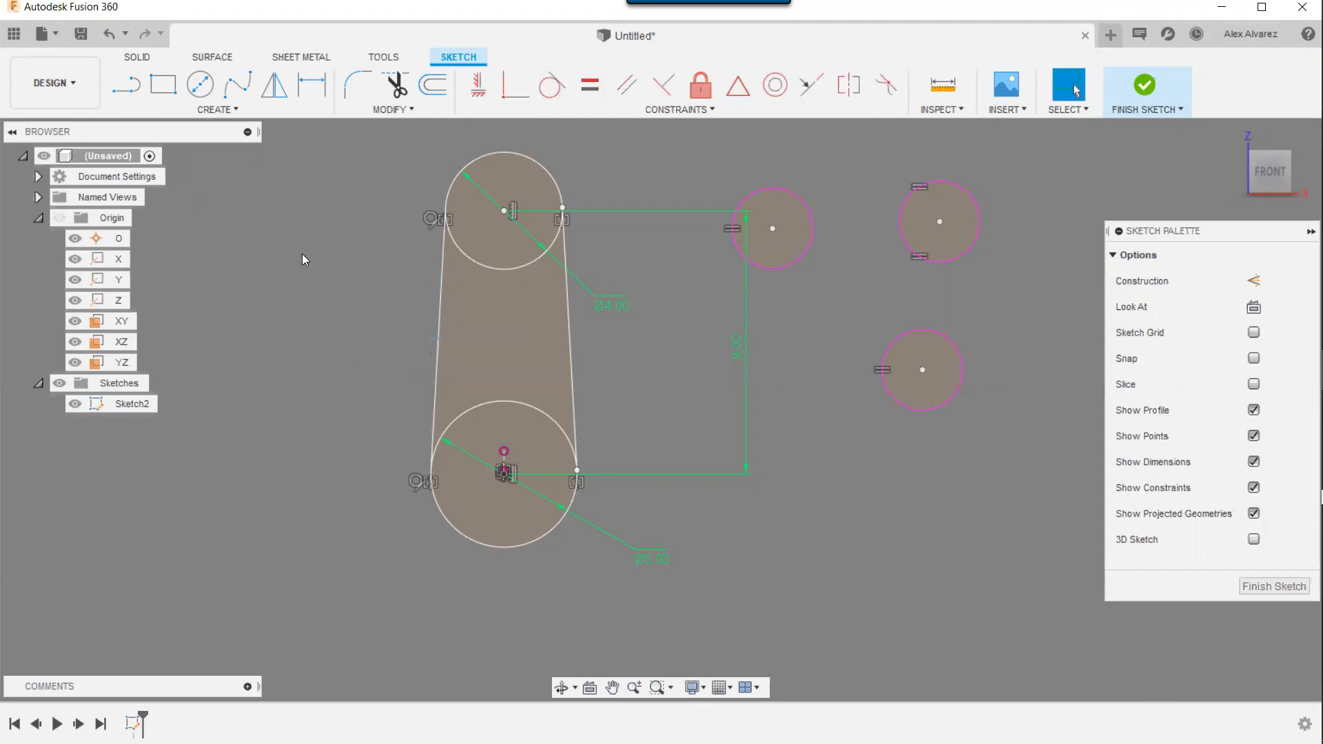
# - Sketch a horizontal line about 5.39 in long beside the left tangent line
pyautogui.press('l')
pyautogui.click(241, 316)
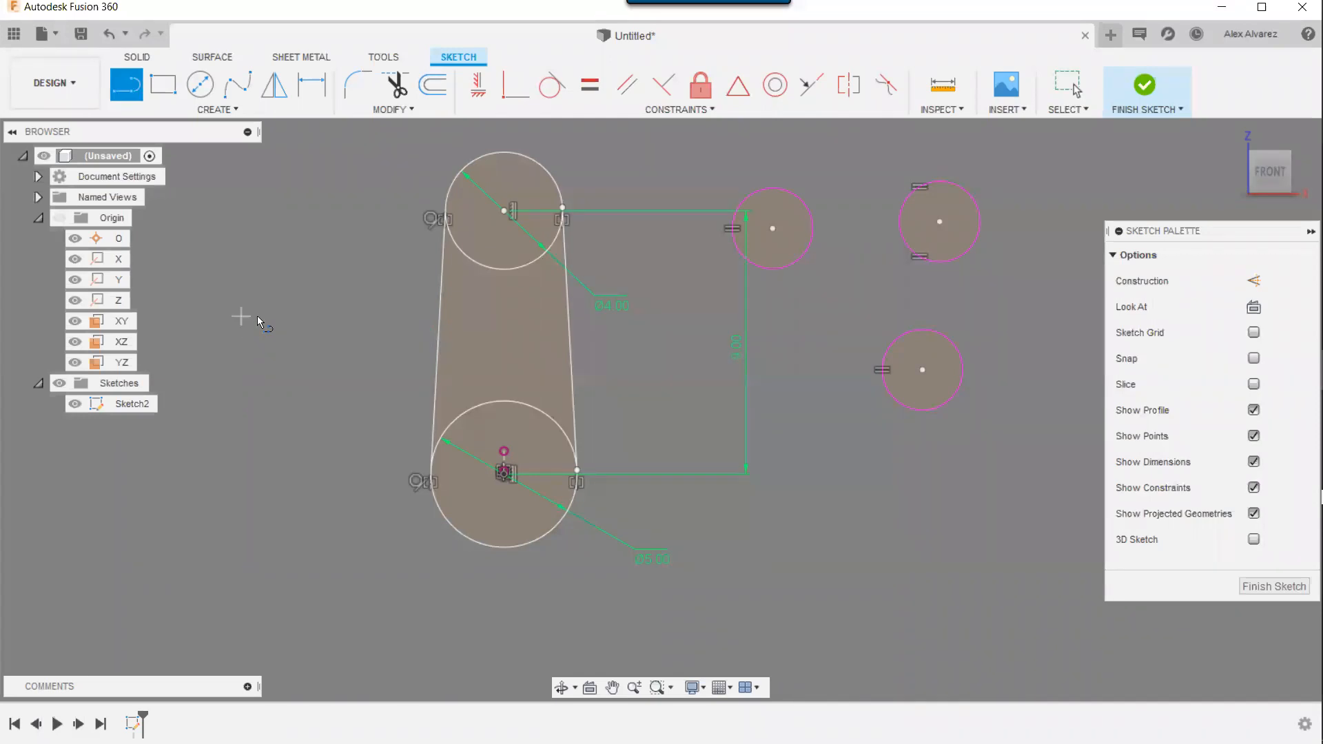
pyautogui.click(398, 316)
pyautogui.press('Escape')
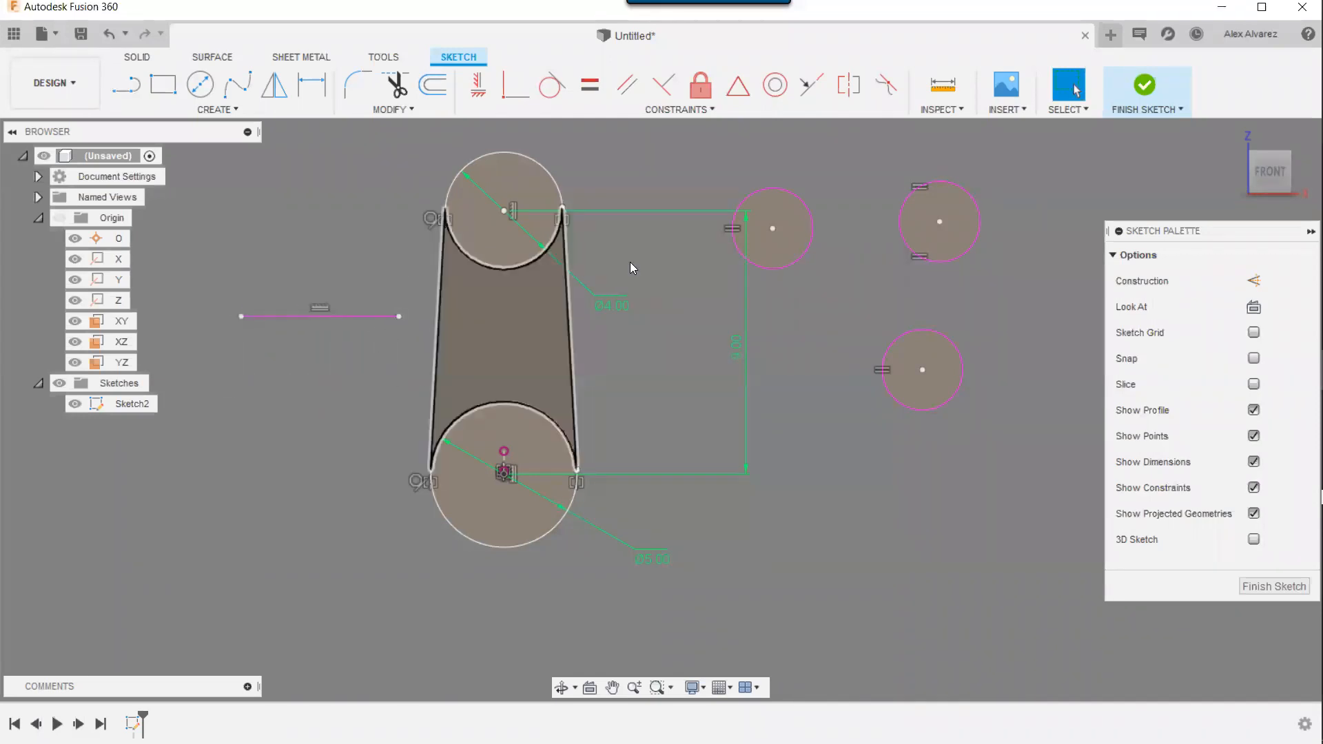
# - Constrain the horizontal line and left tangent line with MidPoint, and stretch the horizontal line to about 5.88 in
pyautogui.click(738, 84)
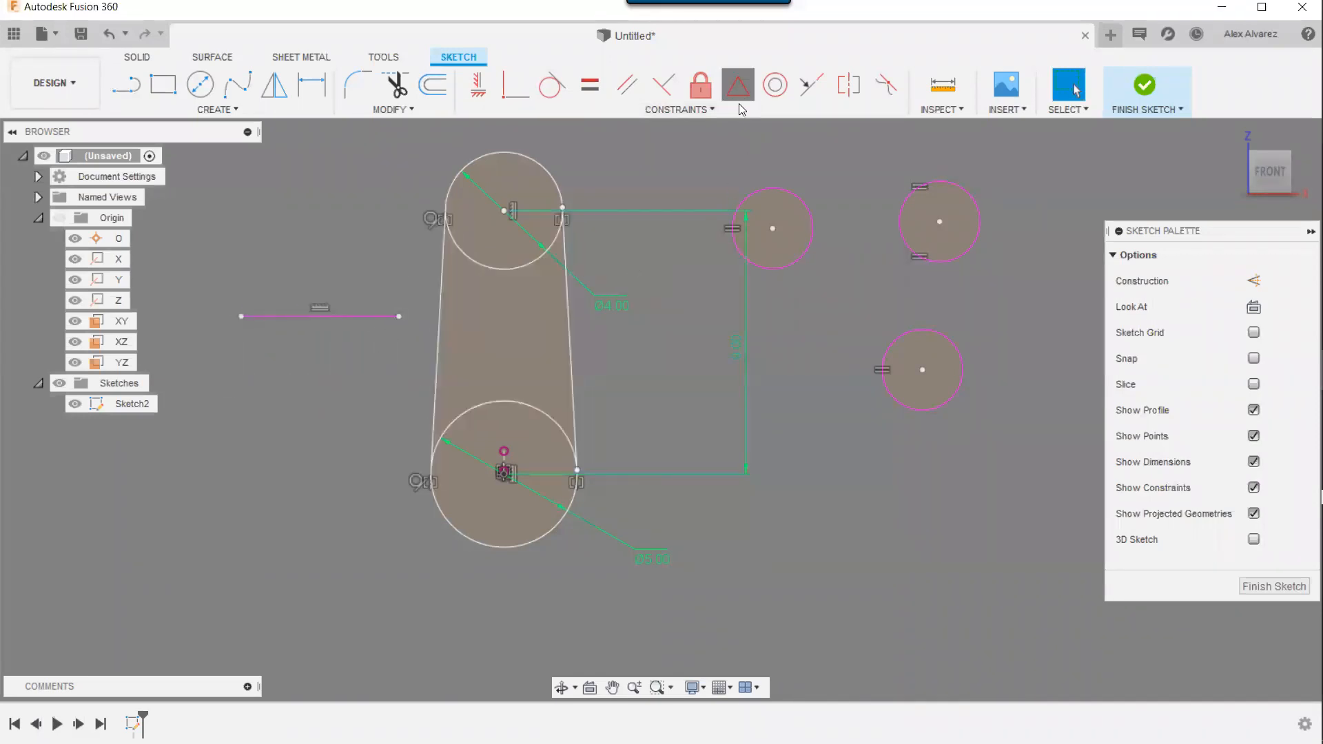
pyautogui.click(342, 318)
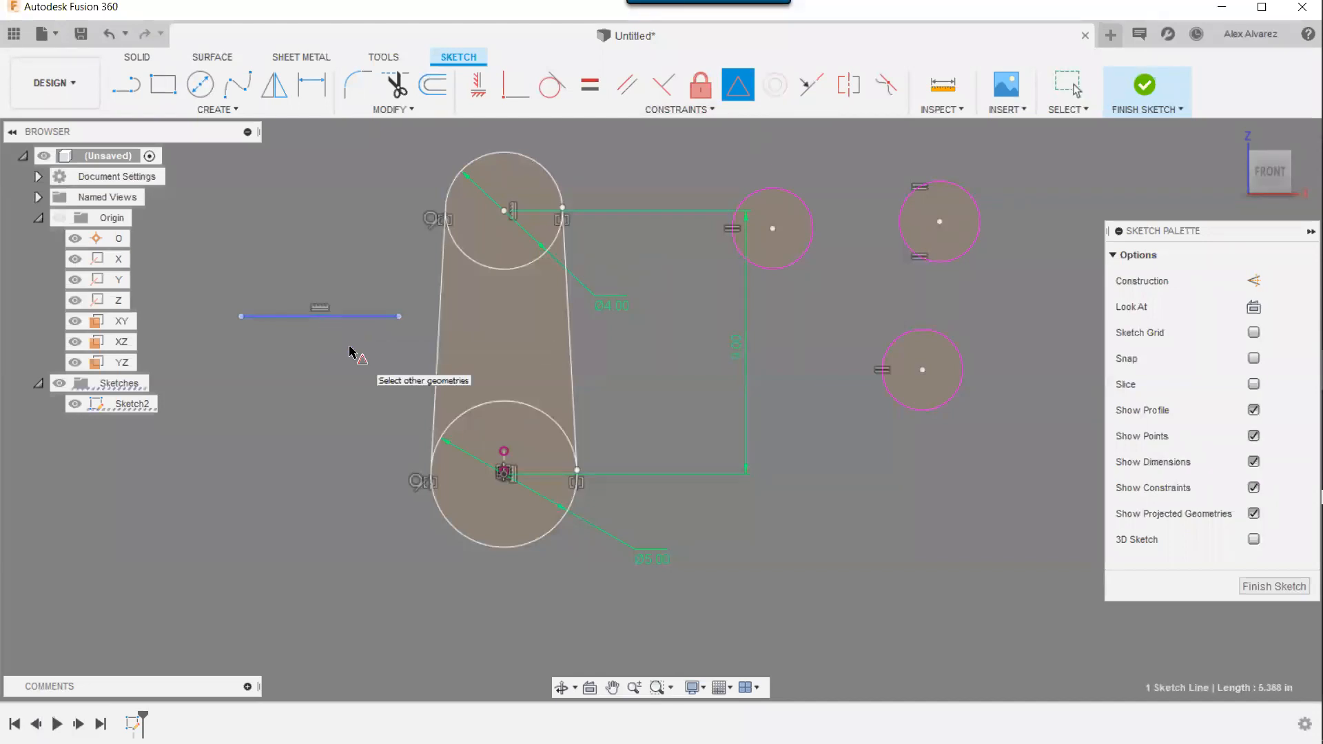
pyautogui.click(441, 343)
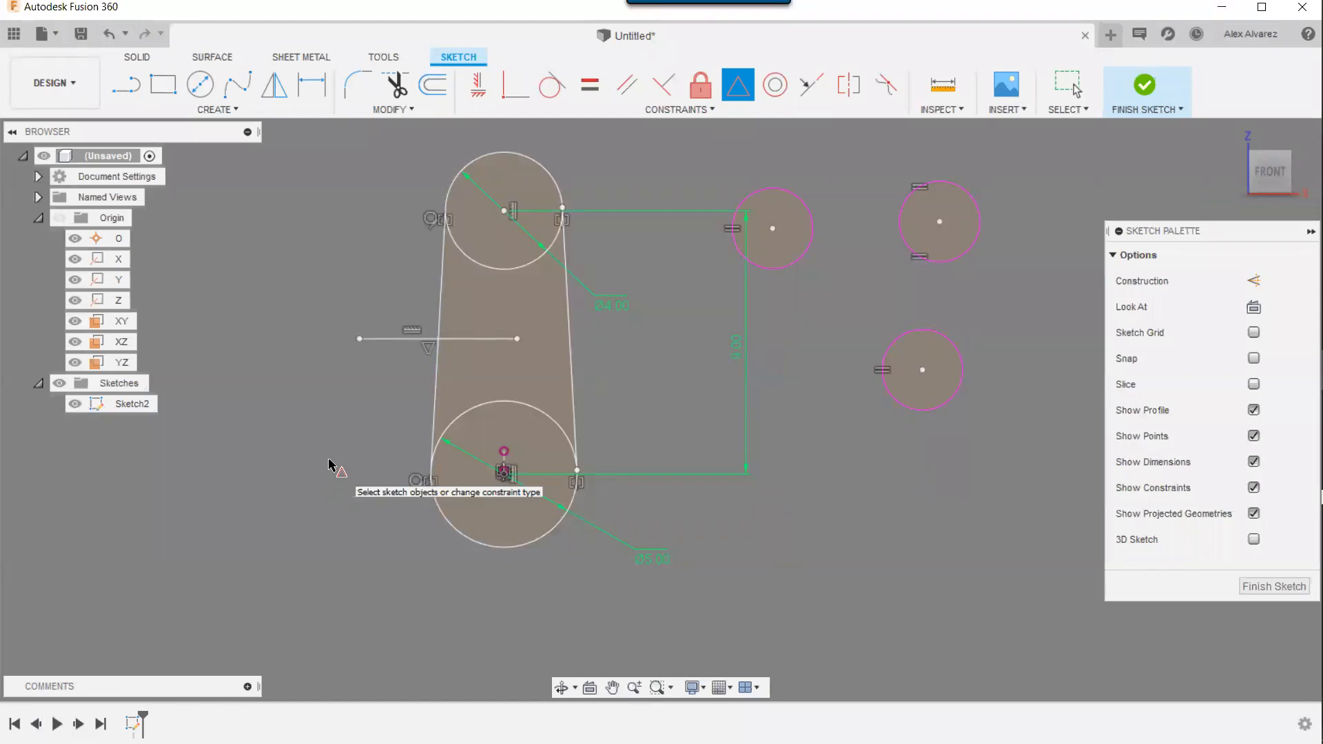
pyautogui.press('Escape')
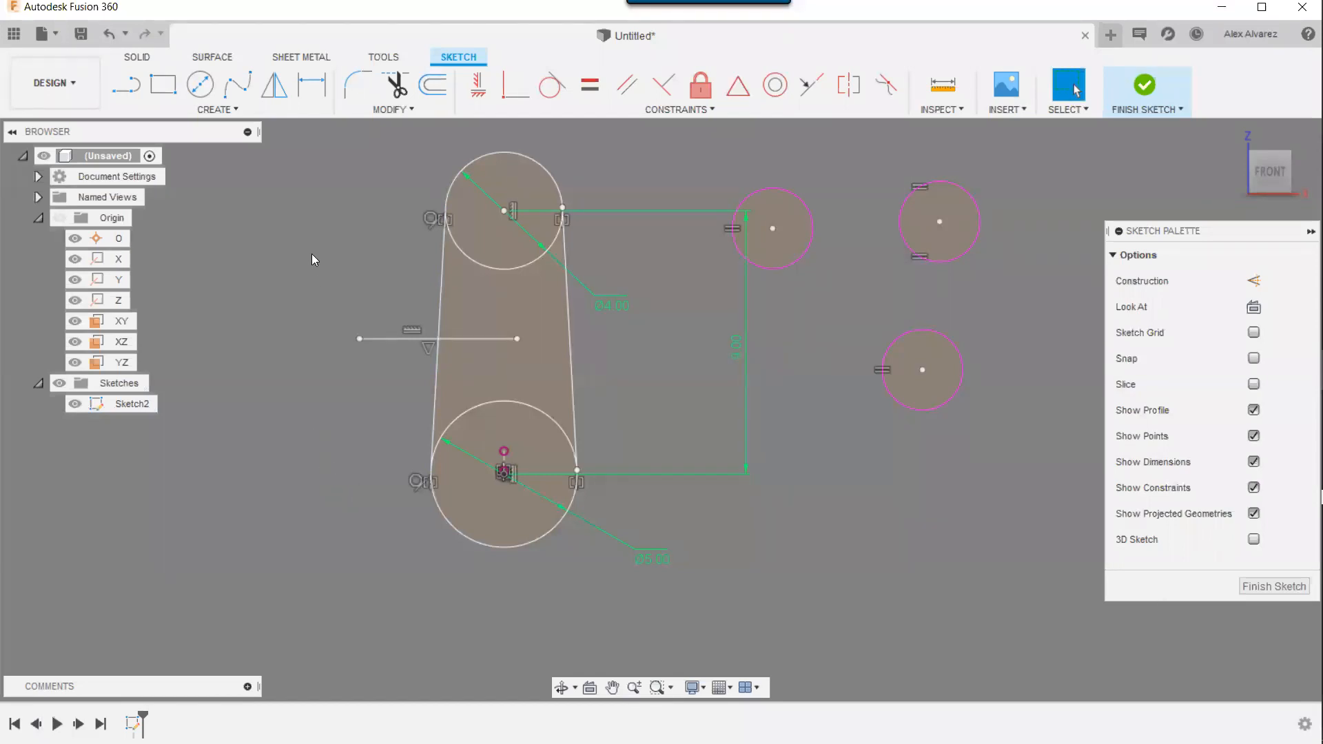
pyautogui.moveTo(361, 340)
pyautogui.mouseDown()
pyautogui.moveTo(314, 339)
pyautogui.moveTo(353, 339)
pyautogui.mouseUp()
pyautogui.click(362, 399)
# - Sketch a second, shorter horizontal line below the midpoint-constrained one and delete it
pyautogui.press('l')
pyautogui.click(291, 409)
pyautogui.click(407, 409)
pyautogui.press('Escape')
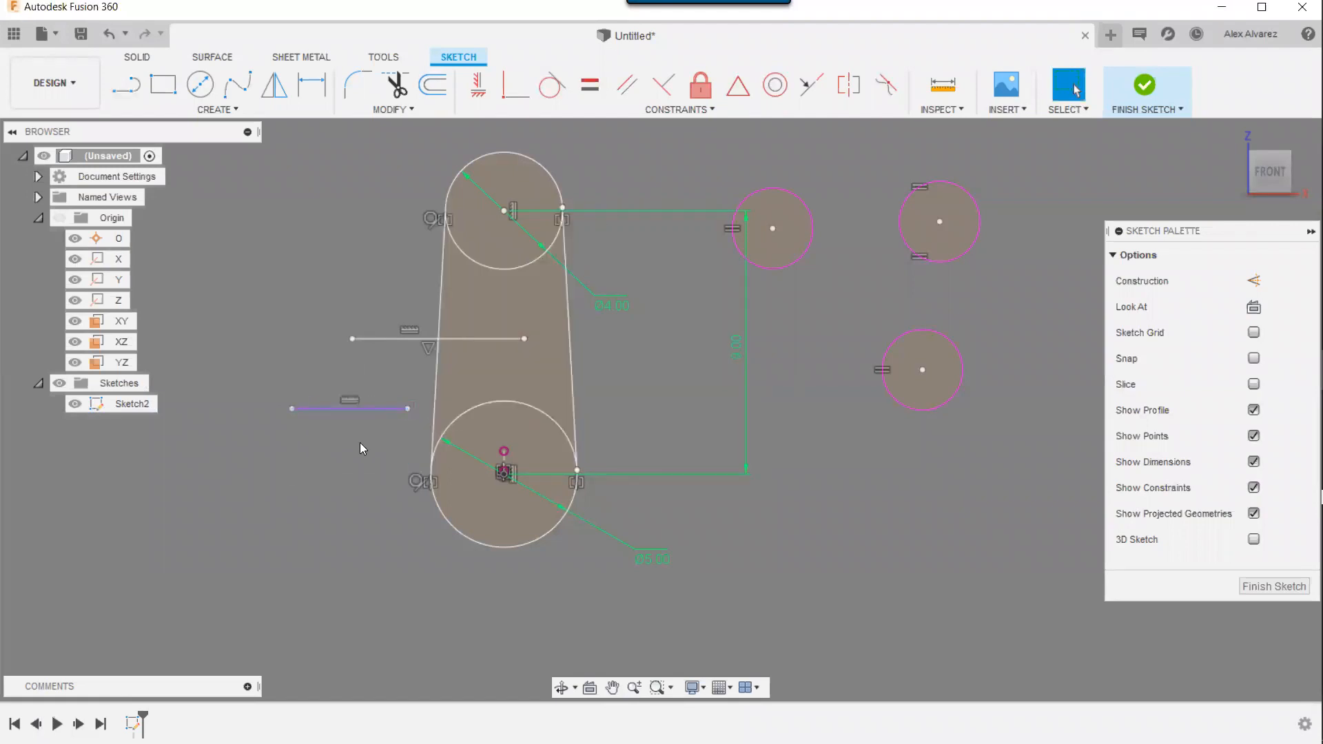
pyautogui.click(348, 409)
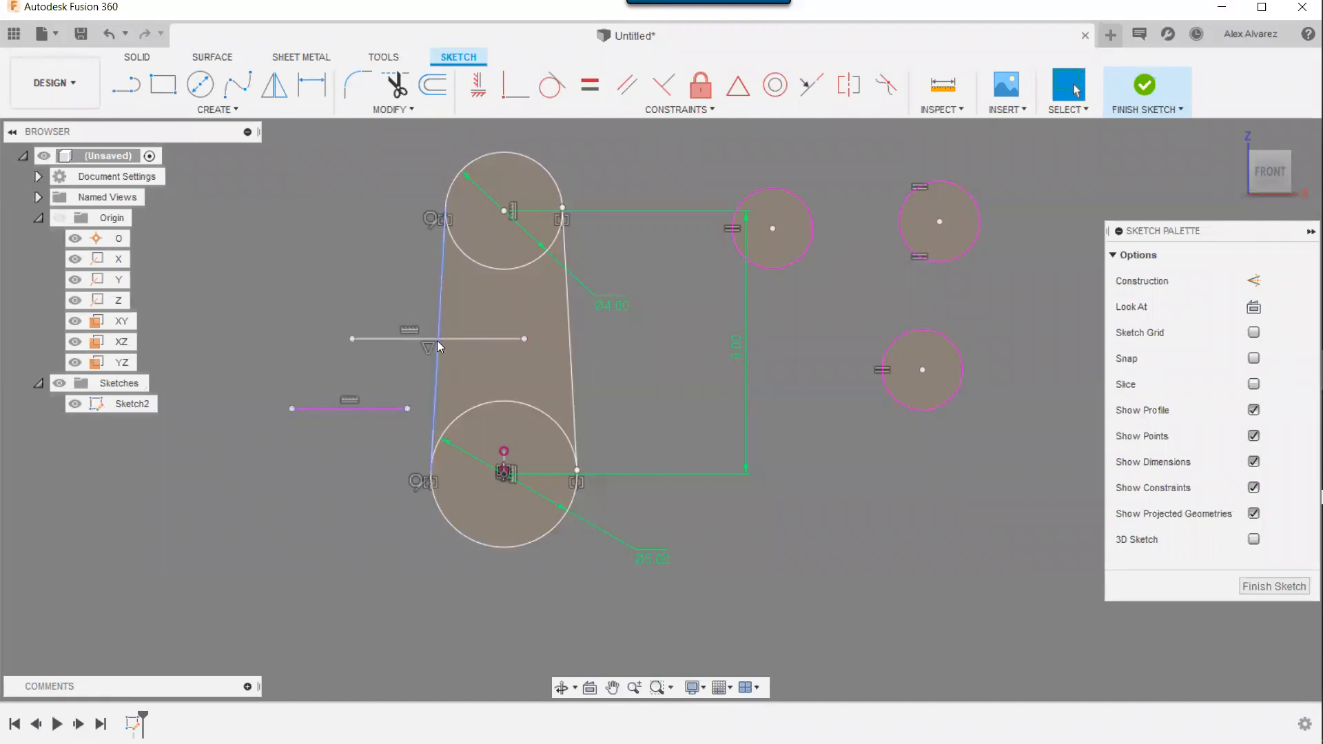
pyautogui.click(352, 409)
pyautogui.press('Delete')
pyautogui.click(391, 339)
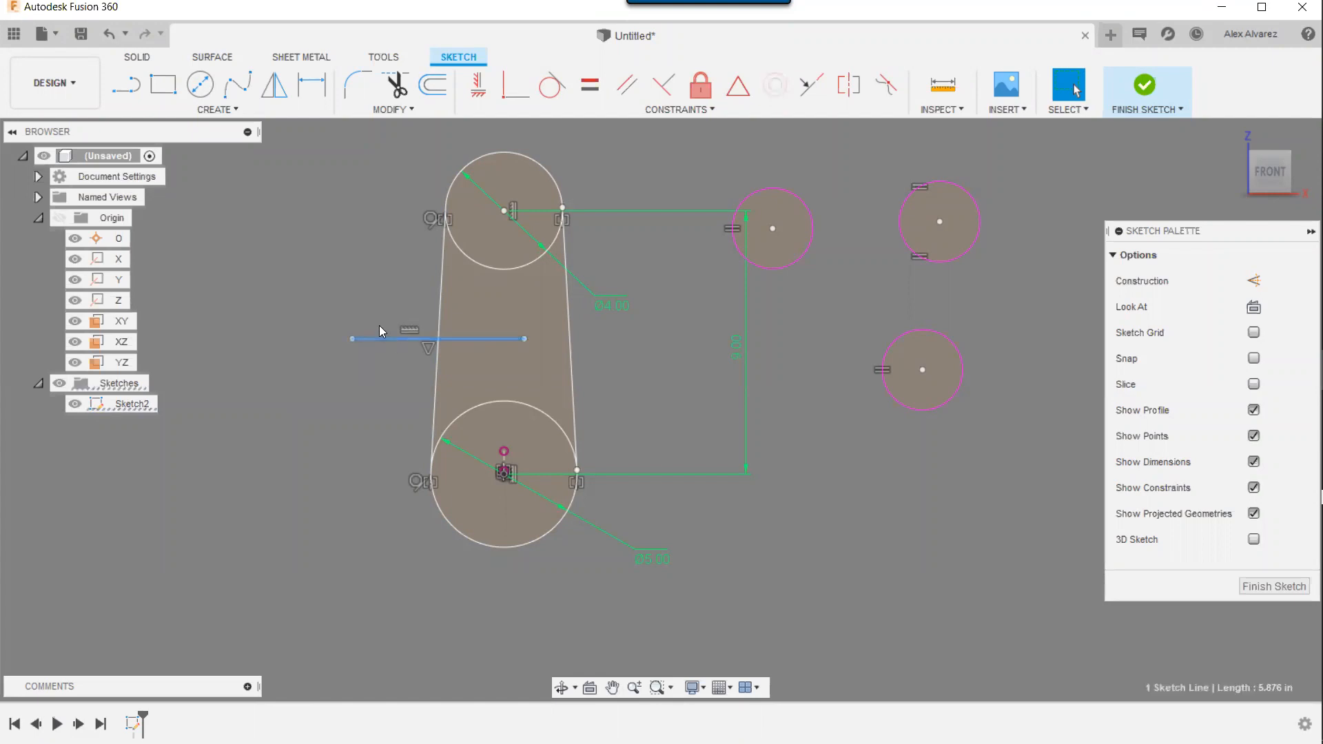
pyautogui.click(696, 112)
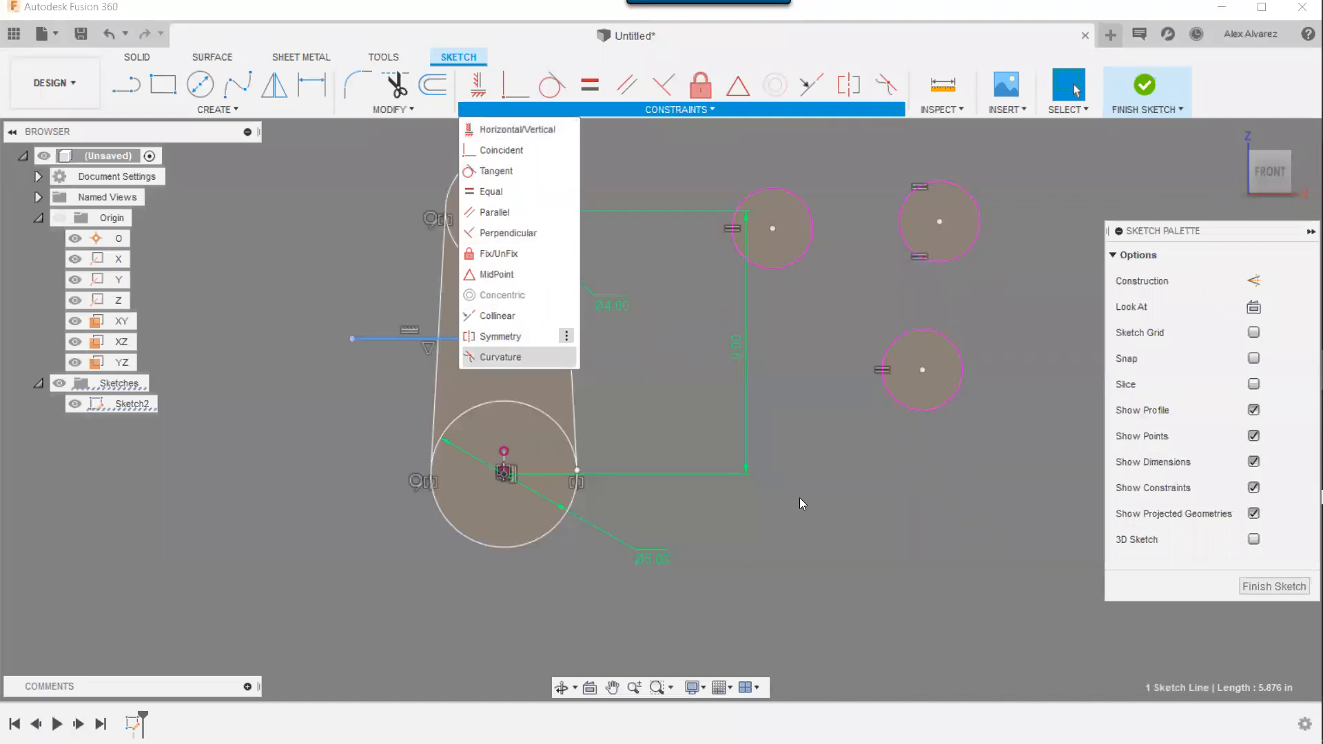
pyautogui.click(875, 518)
# - Lengthen the midpoint-constrained horizontal line to a 10 in dimension and convert it to construction geometry
pyautogui.moveTo(791, 511)
pyautogui.mouseDown(button='middle')
pyautogui.moveTo(559, 461)
pyautogui.moveTo(921, 487)
pyautogui.mouseUp(button='middle')
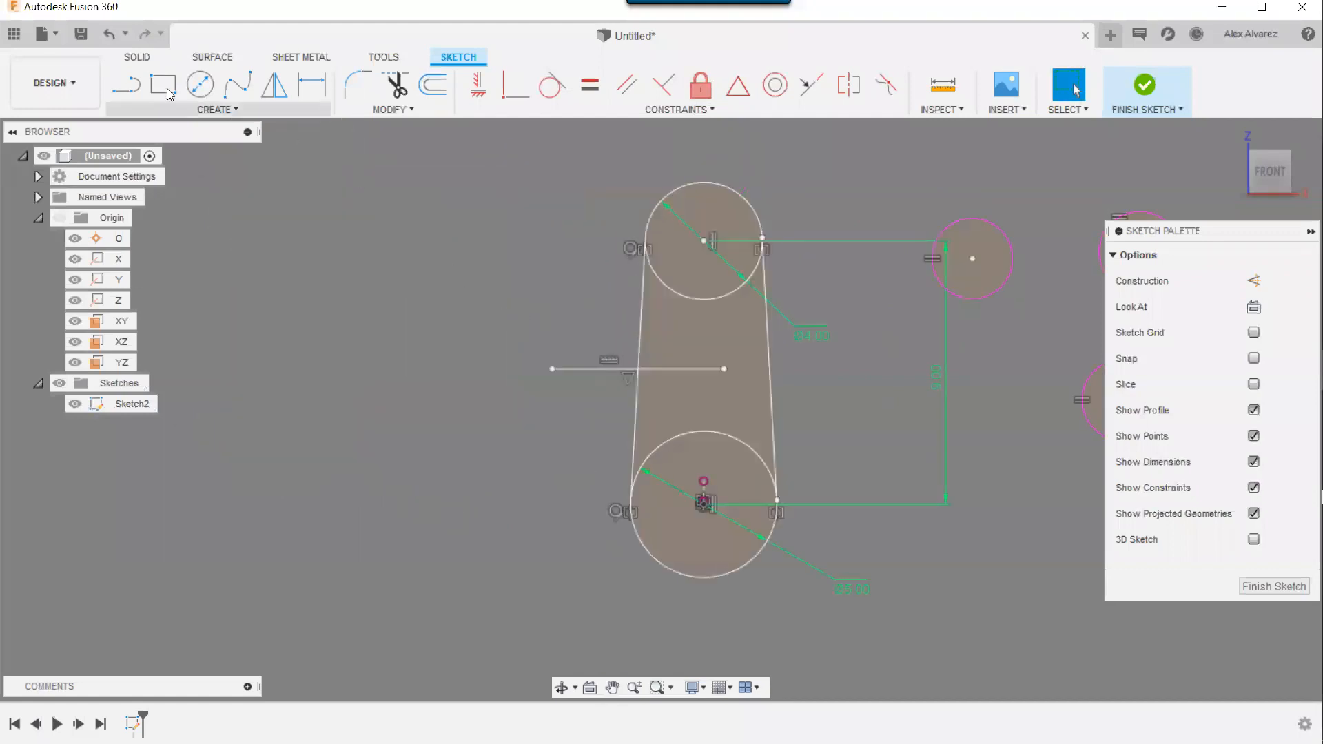
pyautogui.moveTo(545, 374); pyautogui.dragTo(479, 419)
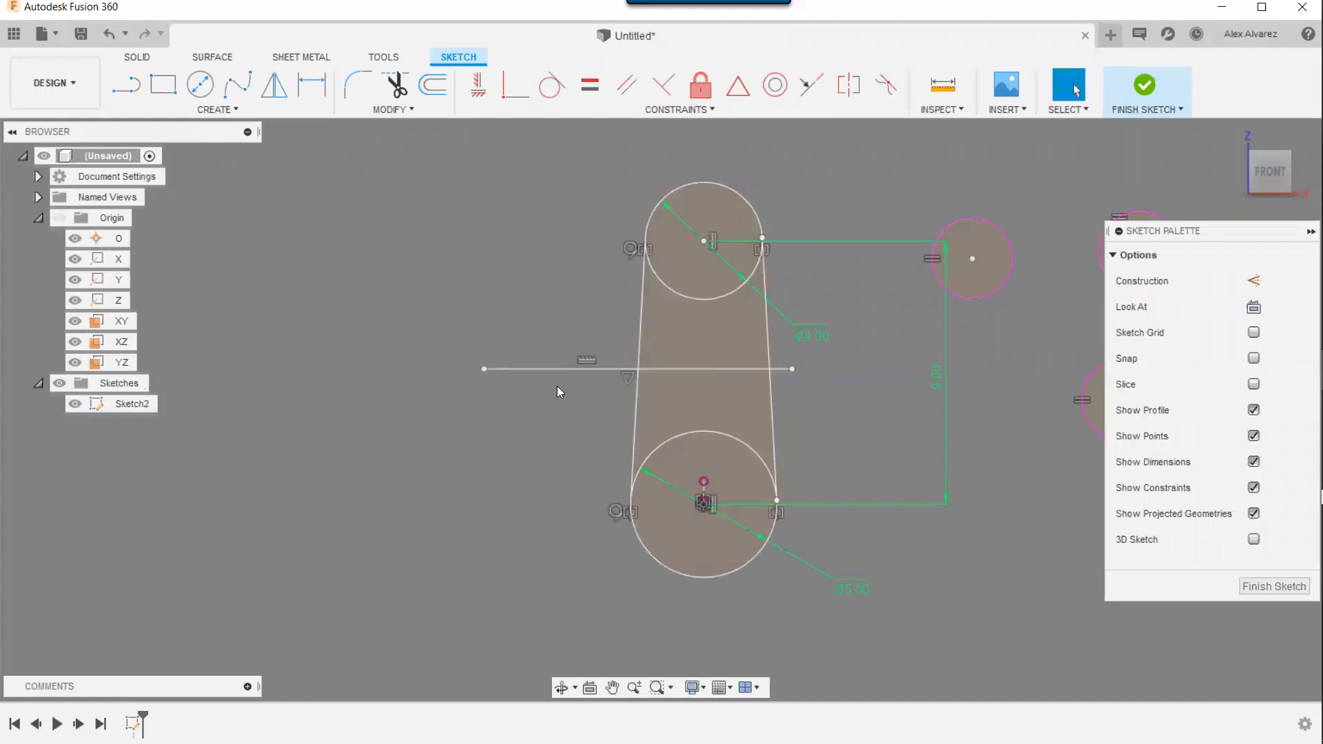
pyautogui.press('d')
pyautogui.click(556, 369)
pyautogui.click(590, 417)
pyautogui.write('10')
pyautogui.press('Return')
pyautogui.press('Escape')
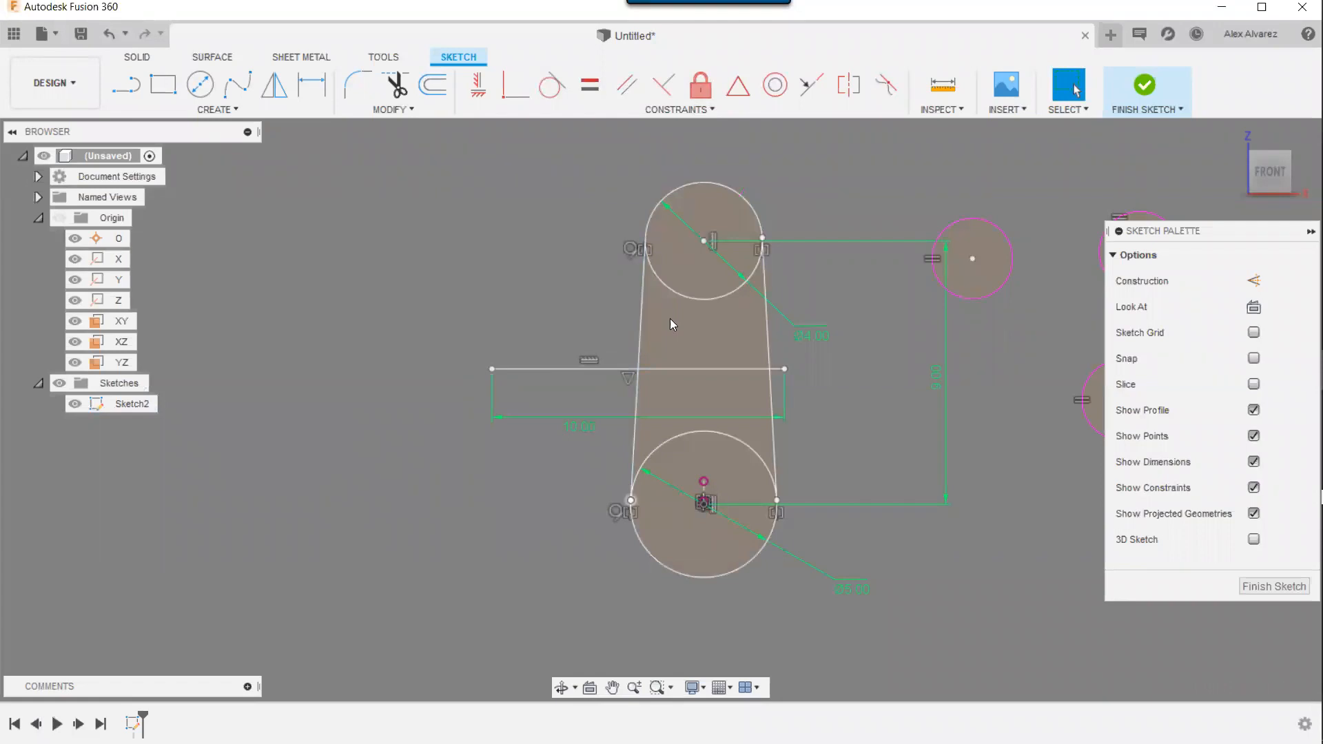
pyautogui.moveTo(588, 384); pyautogui.dragTo(567, 328)
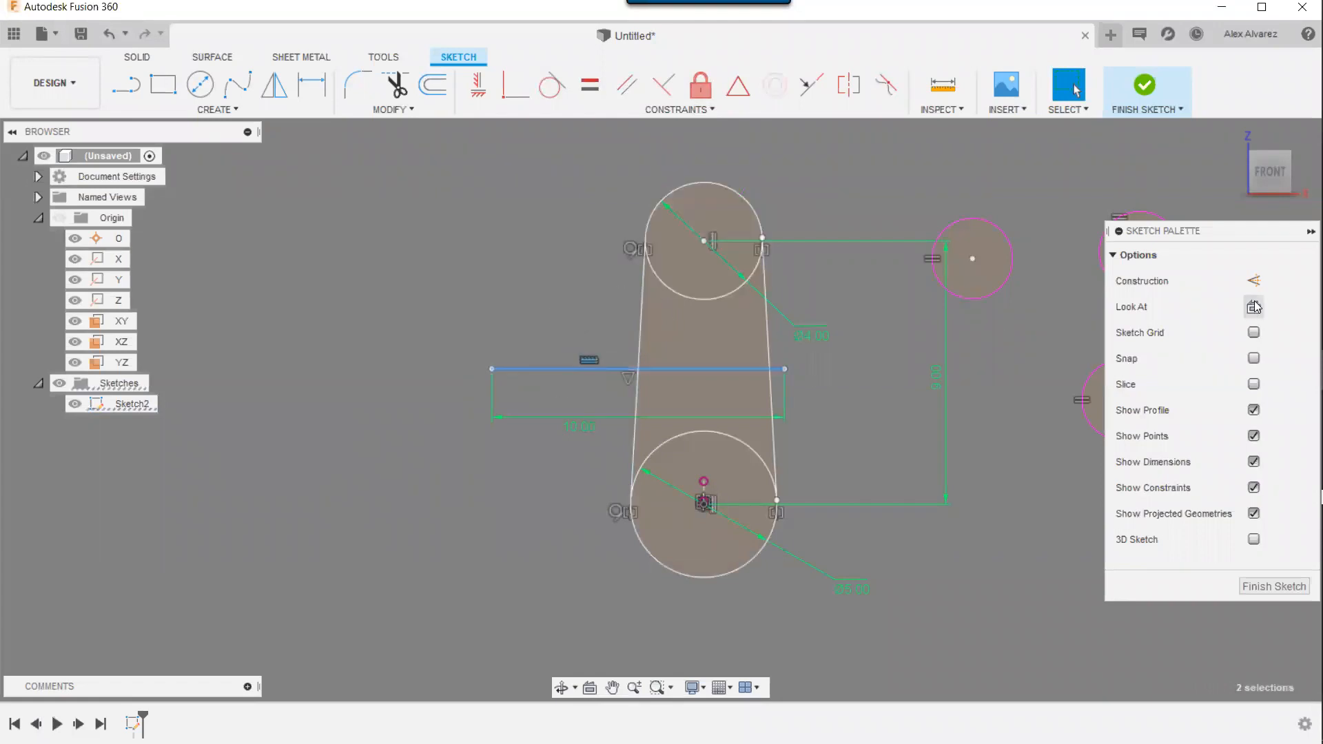
pyautogui.press('x')
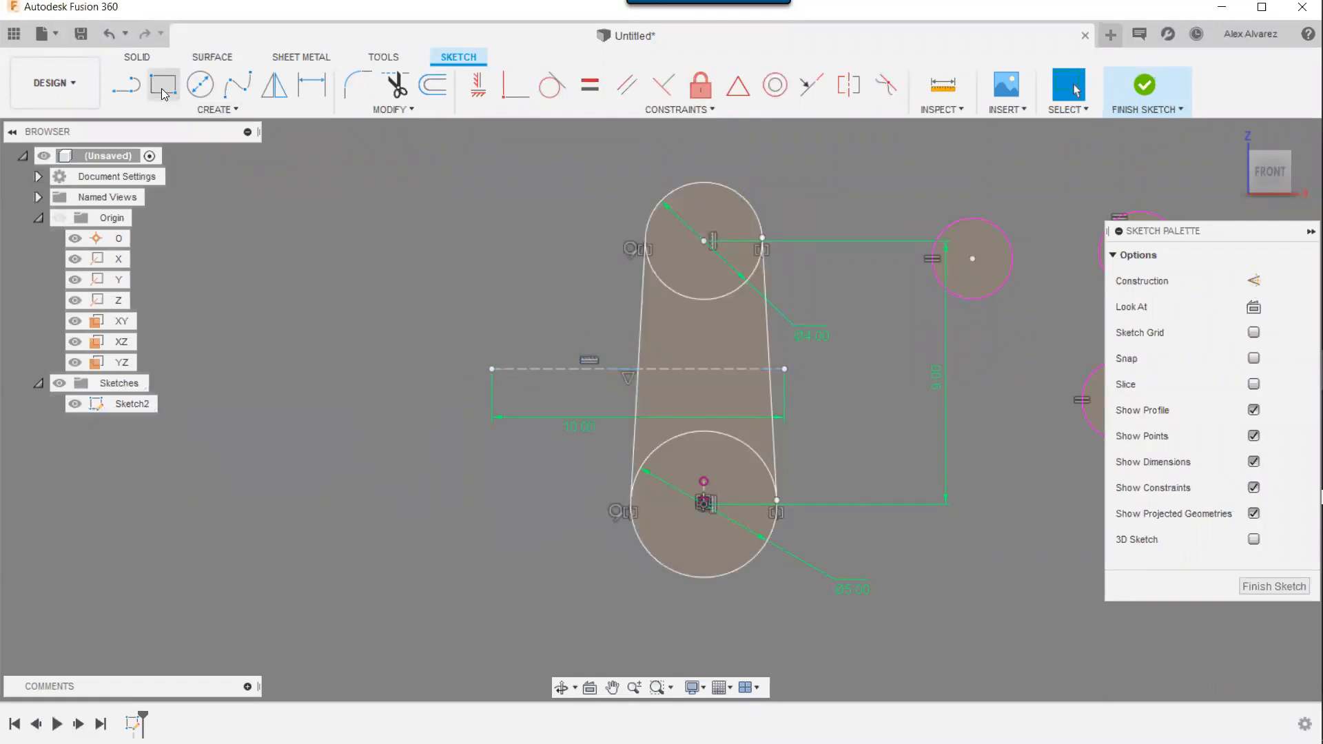
# - Sketch a two-point rectangle around the left end of the horizontal construction line
pyautogui.press('r')
pyautogui.click(446, 337)
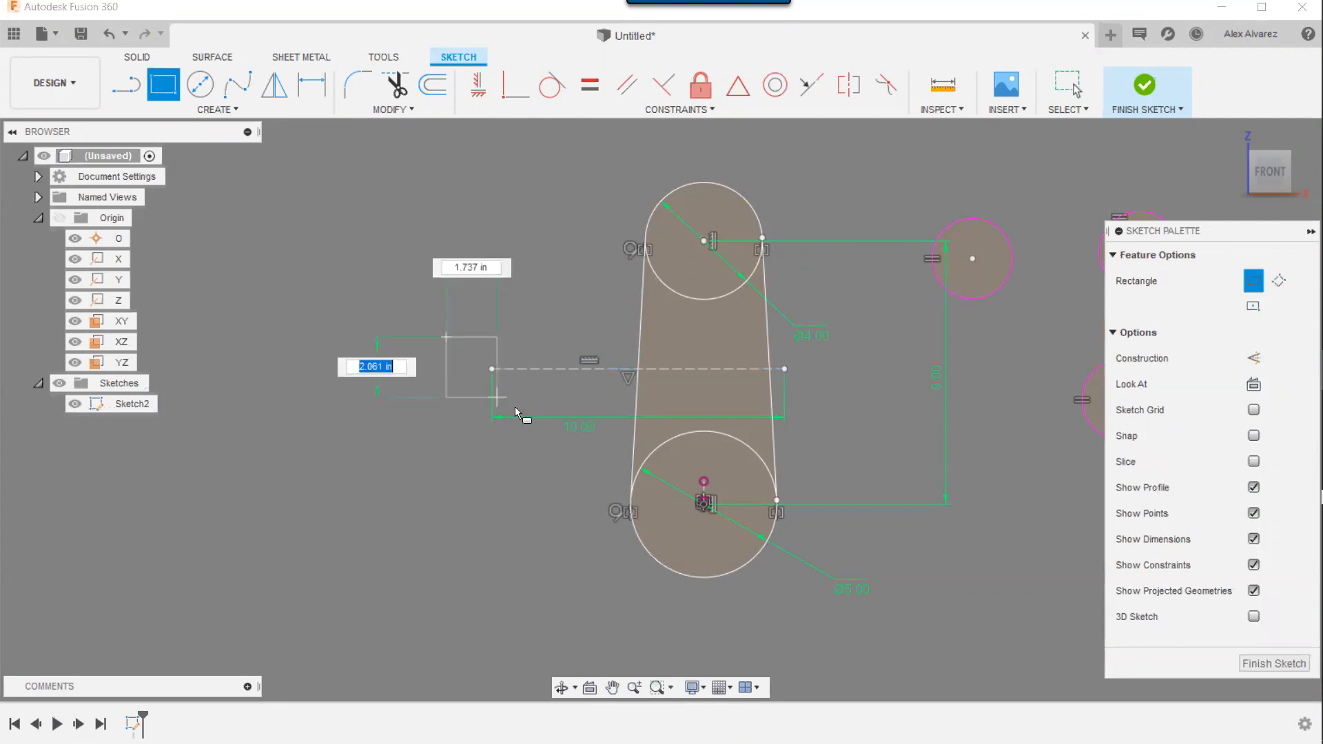
pyautogui.click(586, 455)
pyautogui.press('Escape')
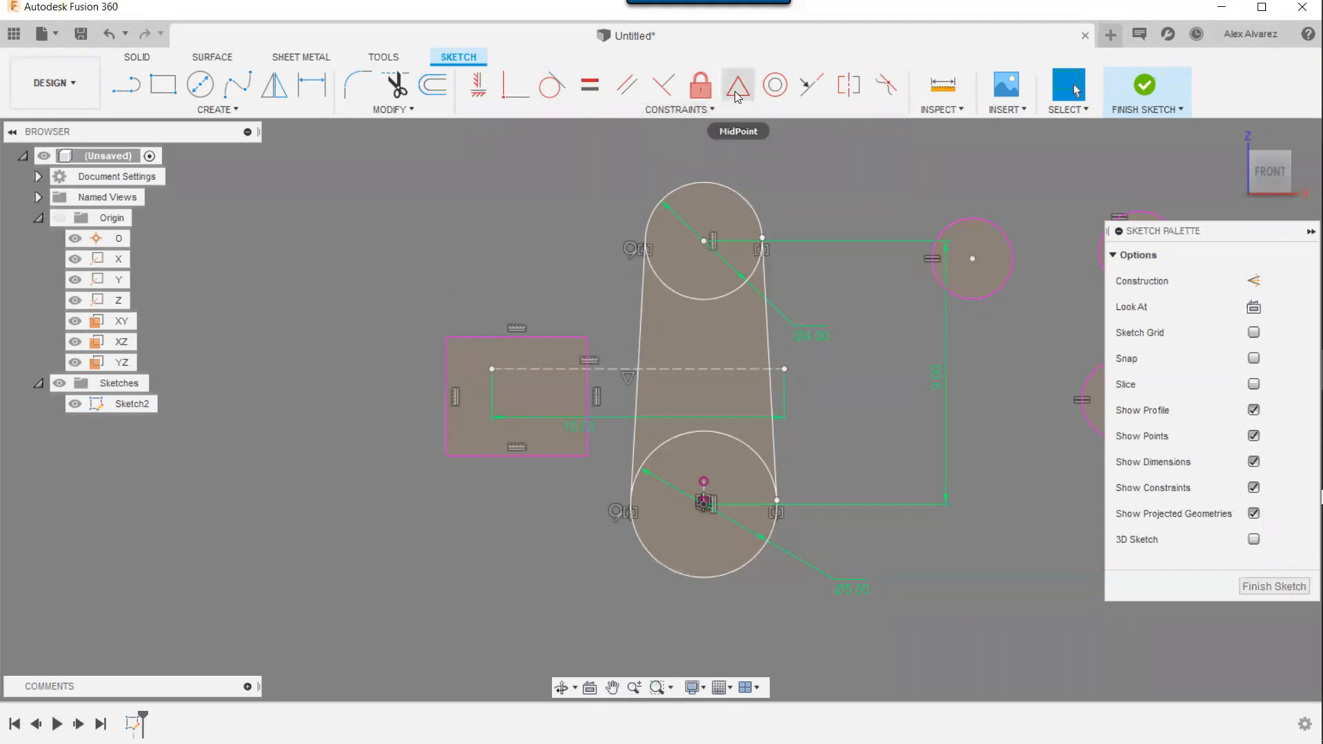
# - Constrain the rectangle's top and bottom edges with Symmetry about the horizontal construction line, and stretch its lower-right corner and left edge outward
pyautogui.click(849, 88)
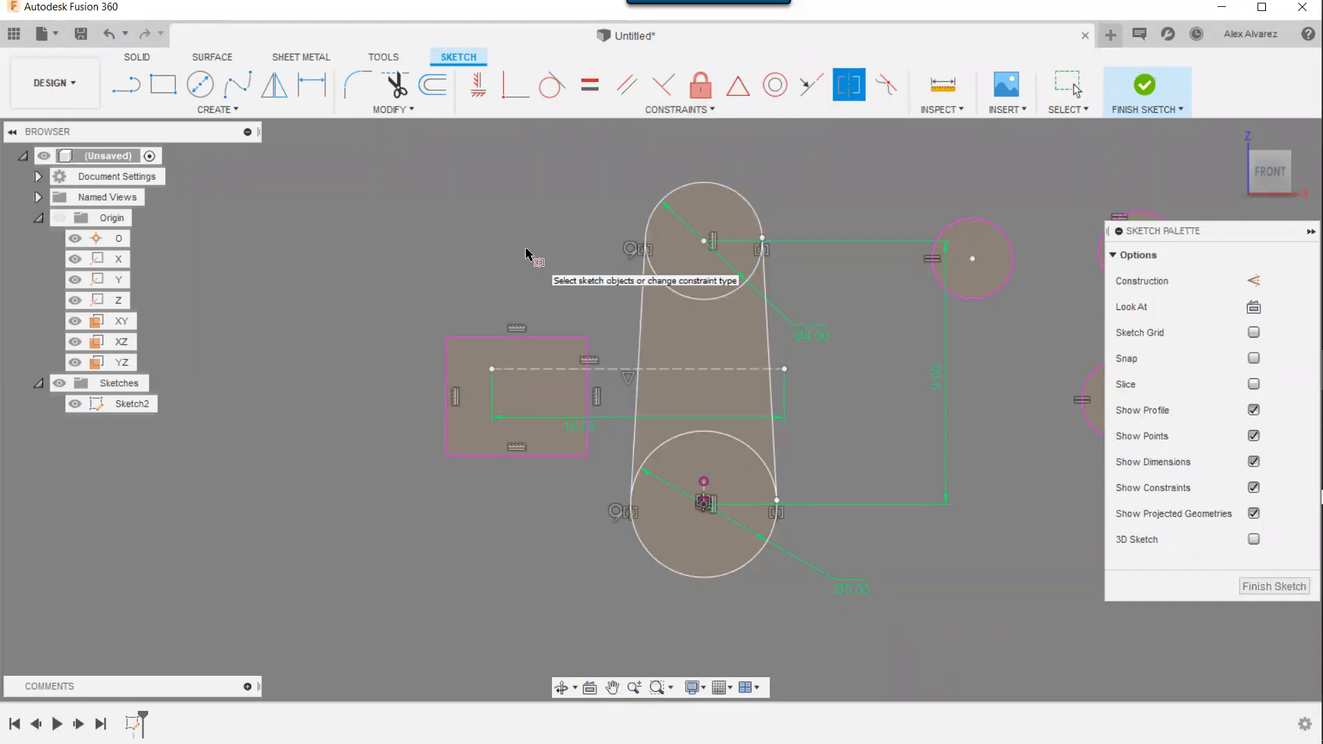
pyautogui.click(568, 338)
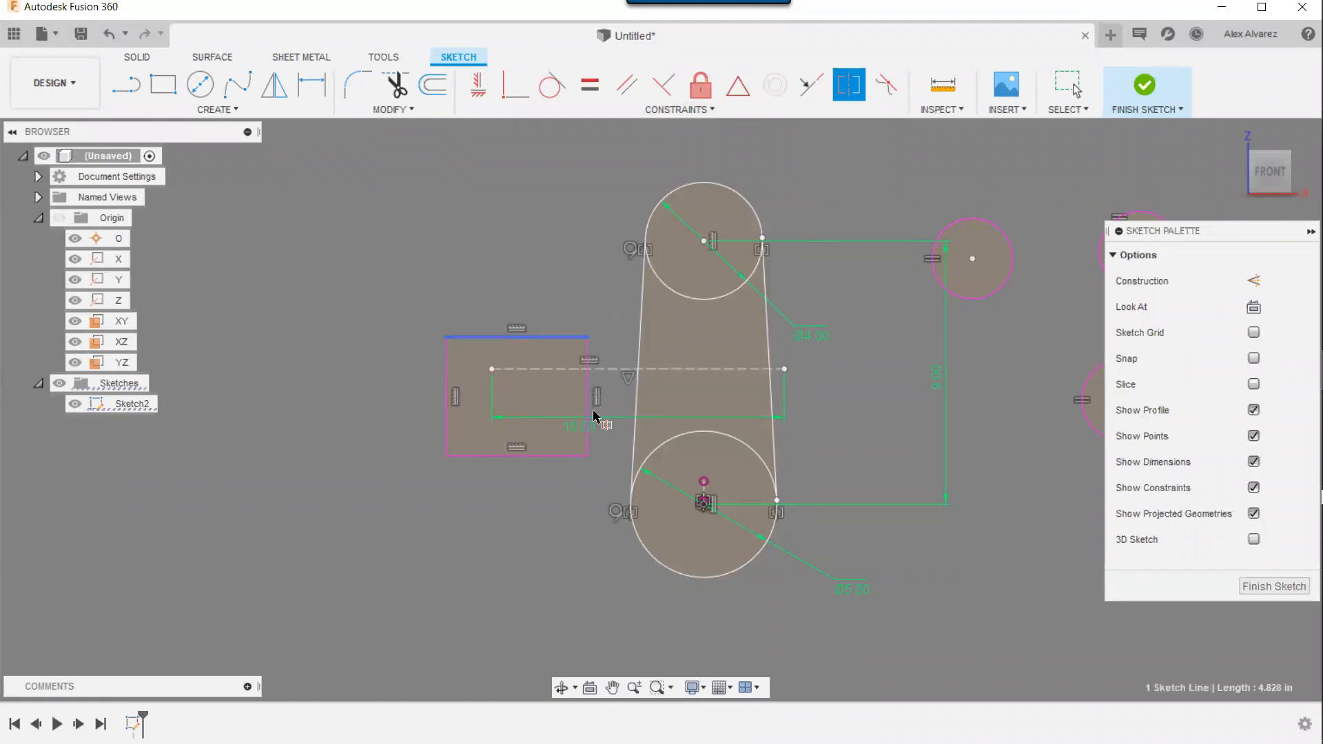
pyautogui.click(563, 456)
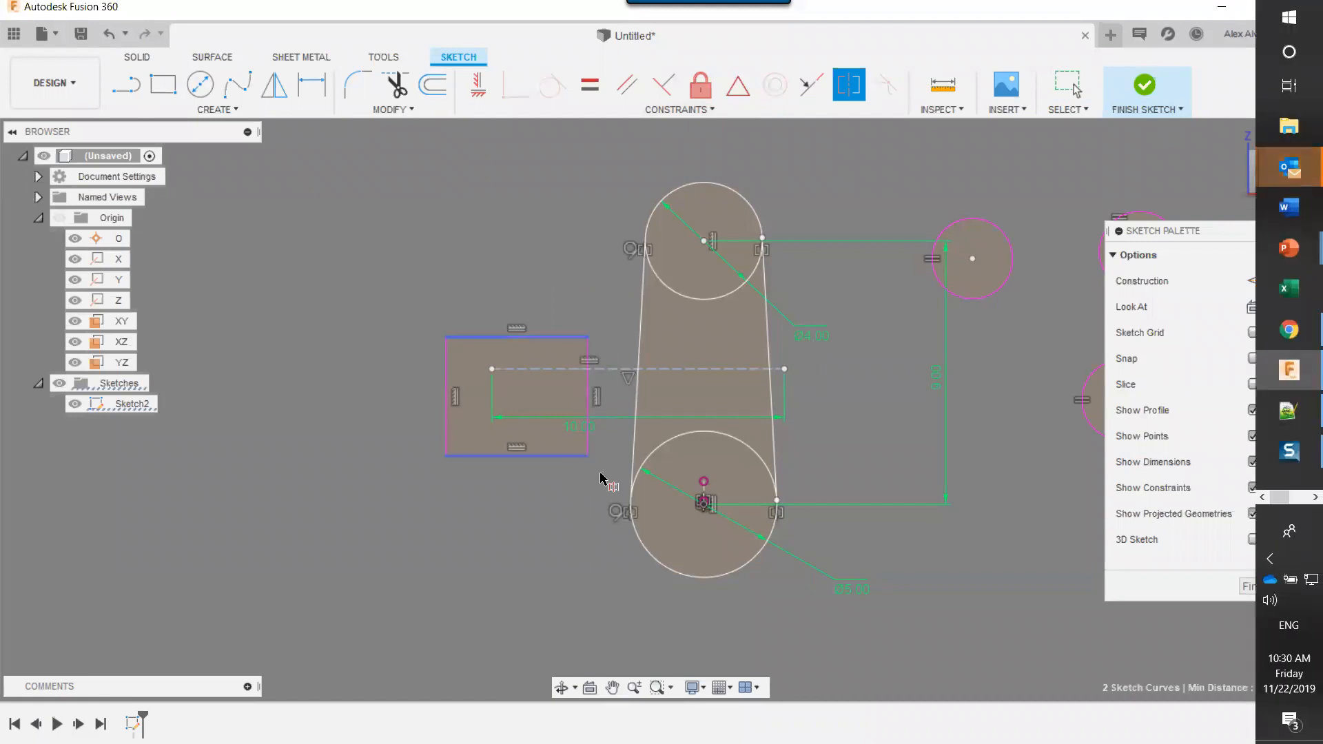
pyautogui.click(613, 370)
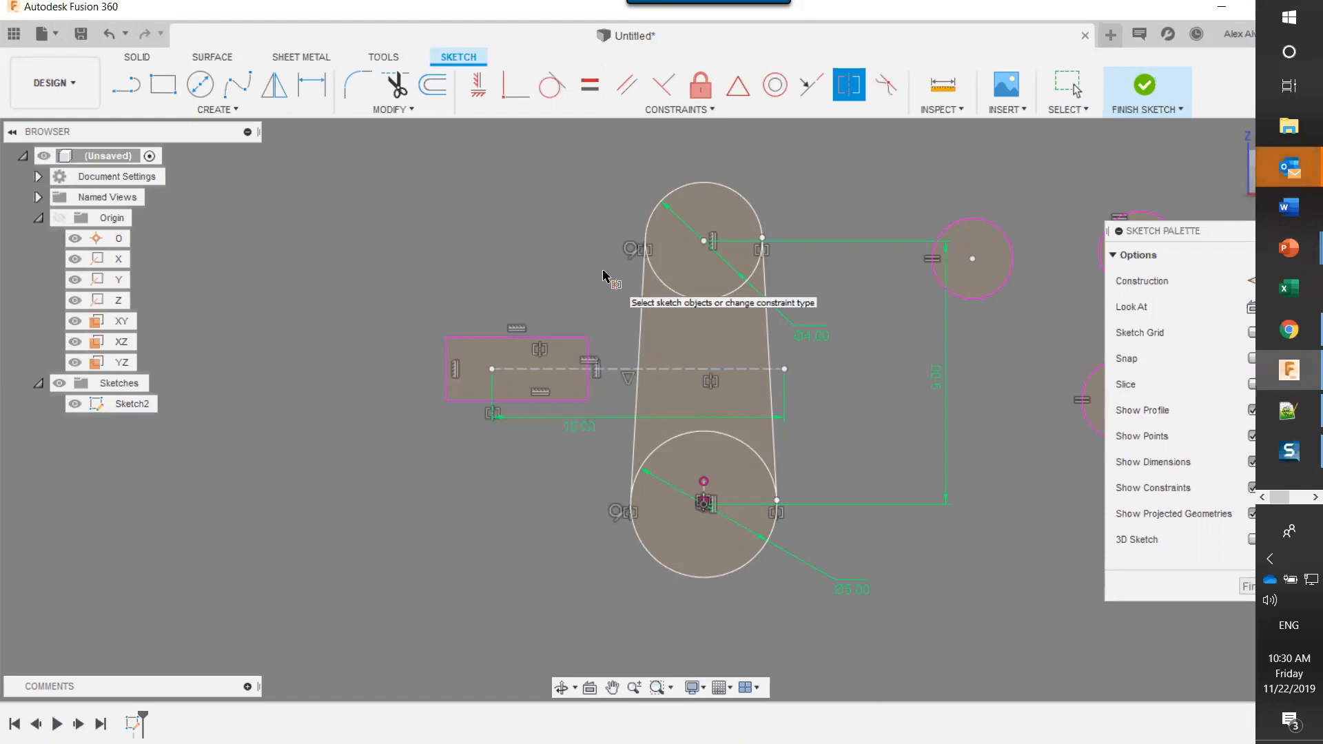
pyautogui.press('Escape')
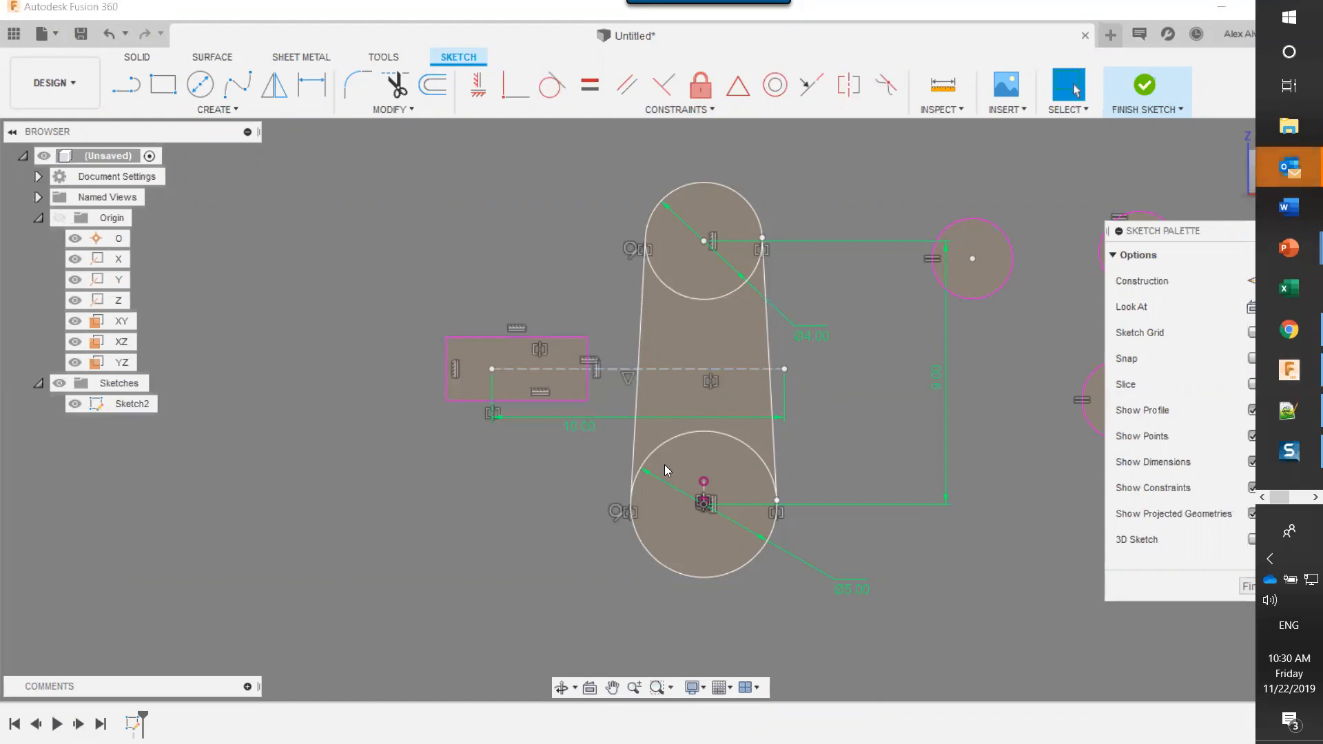
pyautogui.moveTo(586, 405); pyautogui.dragTo(603, 467)
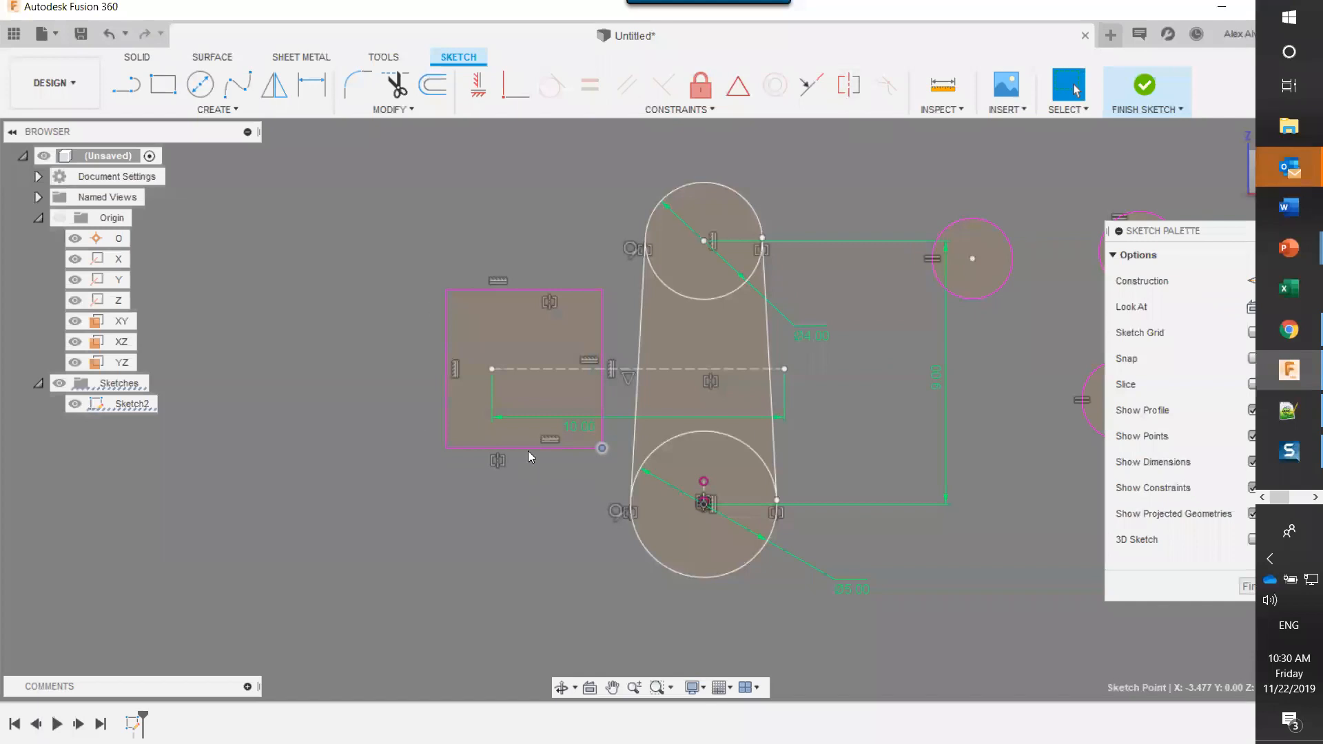
pyautogui.moveTo(447, 421); pyautogui.dragTo(347, 396)
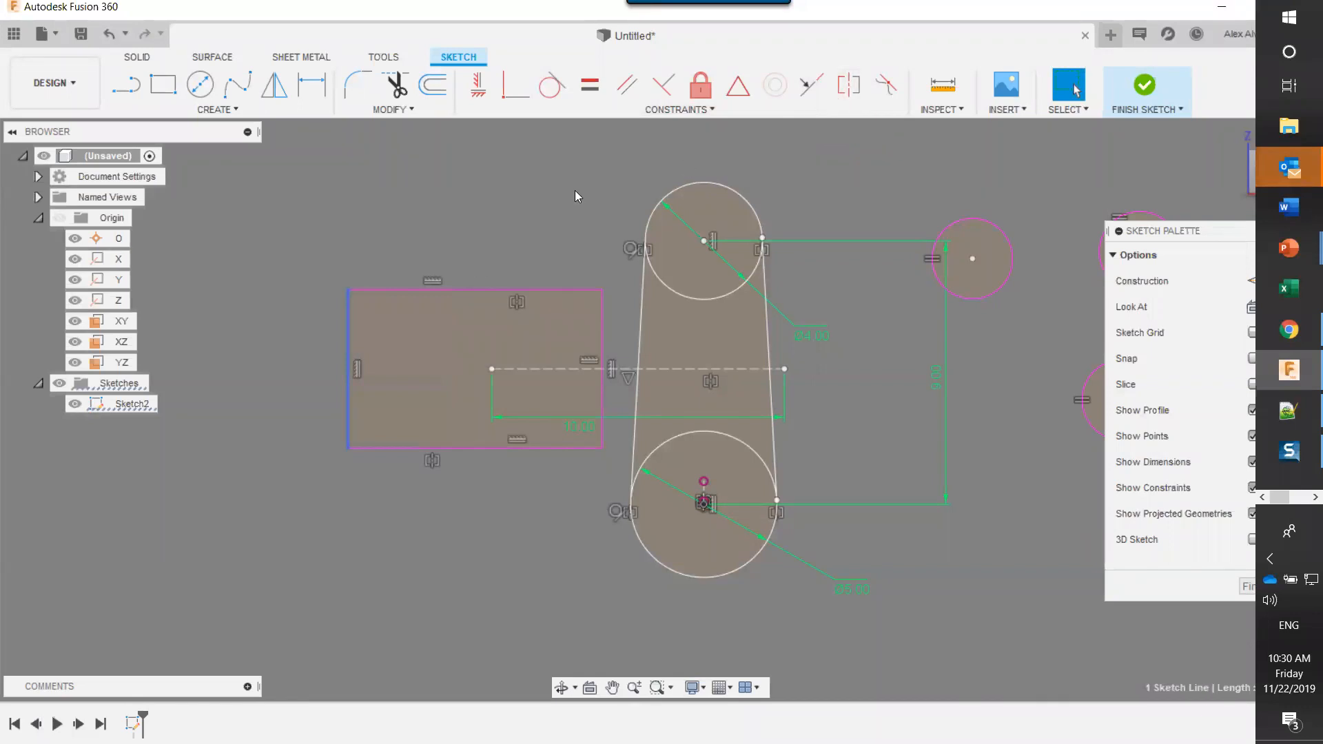
# - Sketch three connected lines below the rectangle, forming a tapered trapezoid between its two lower corners
pyautogui.press('l')
pyautogui.click(604, 448)
pyautogui.click(559, 500)
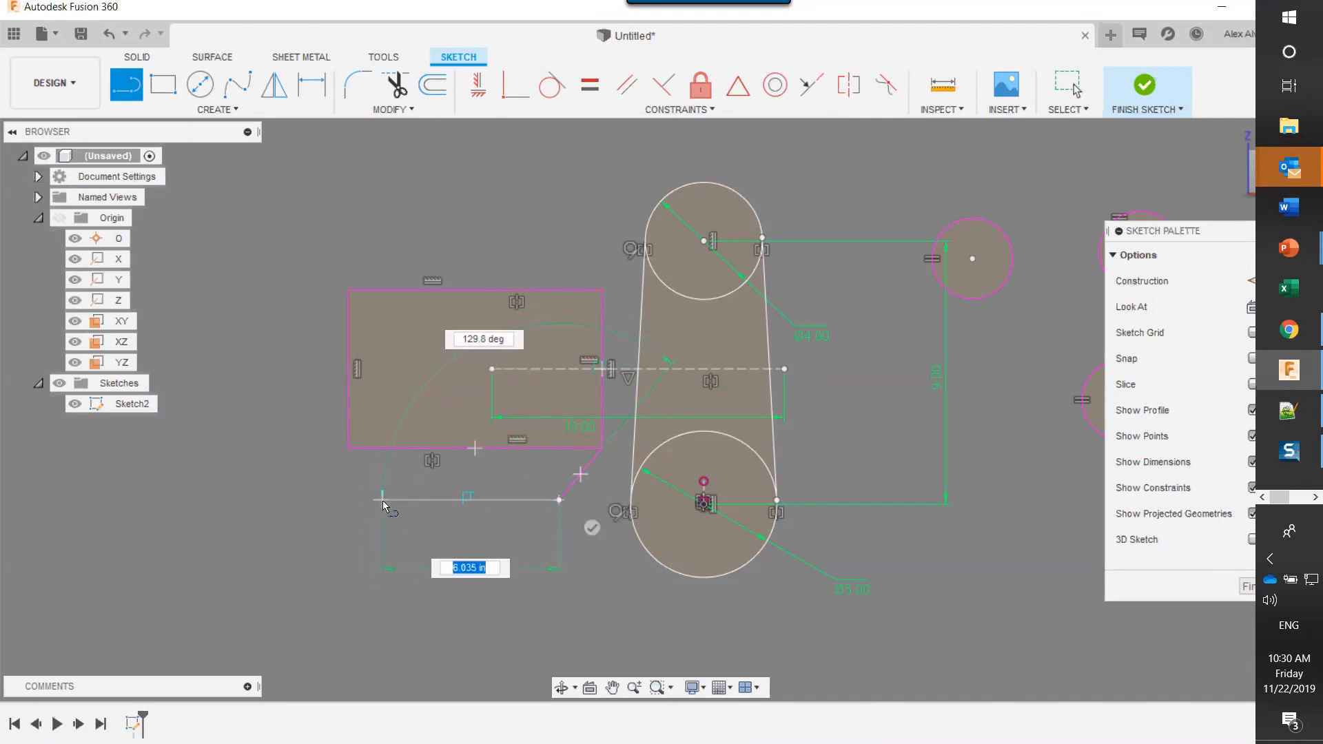
pyautogui.click(383, 500)
pyautogui.click(350, 449)
pyautogui.press('Escape')
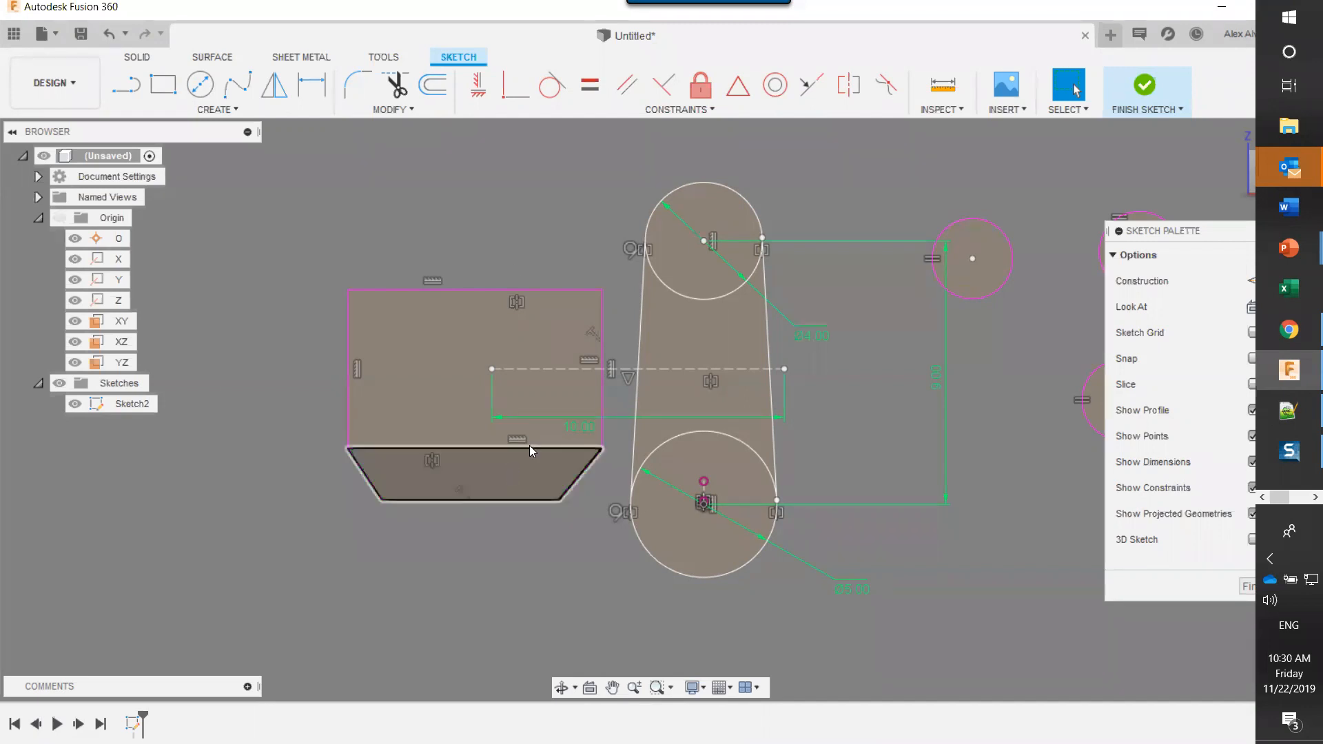
# - Move the edge shared by the rectangle and the trapezoid upward, toward the horizontal construction line
pyautogui.moveTo(547, 447)
pyautogui.mouseDown()
pyautogui.moveTo(553, 463)
pyautogui.moveTo(572, 446)
pyautogui.mouseUp()
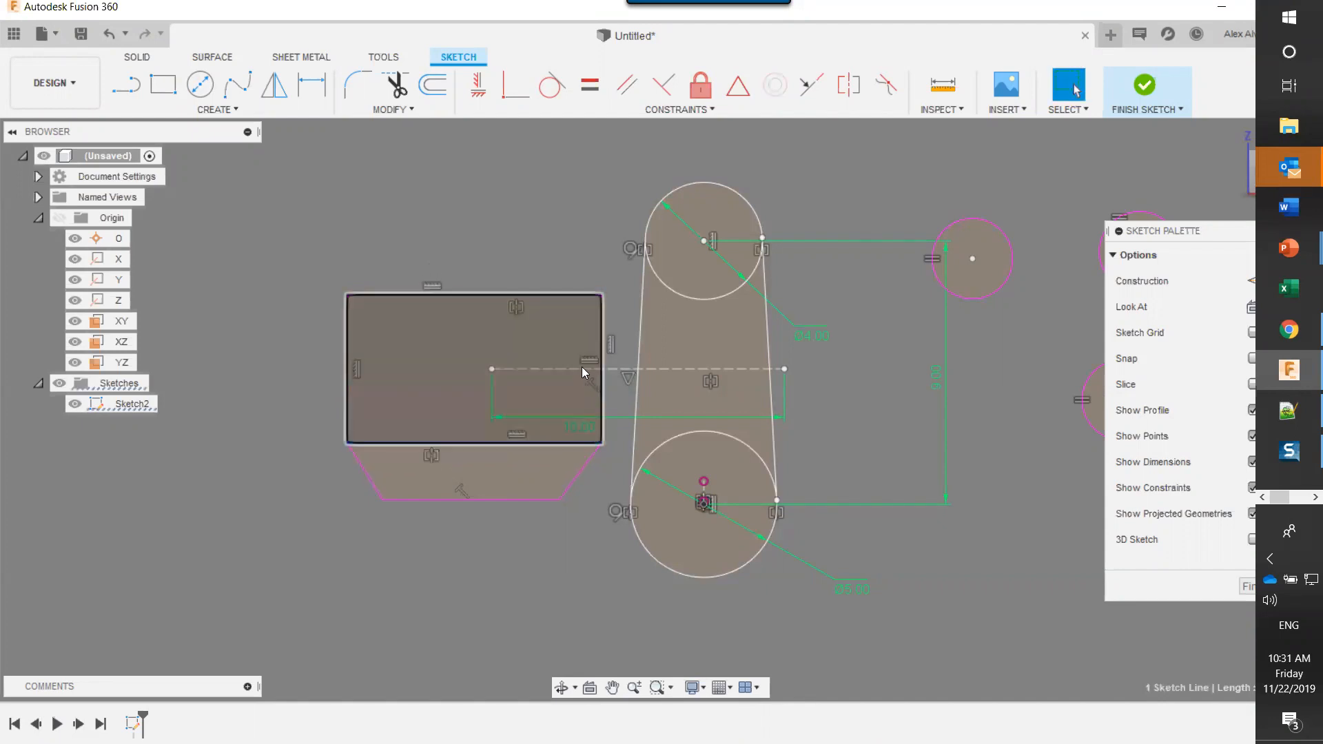
pyautogui.moveTo(554, 444); pyautogui.dragTo(560, 427)
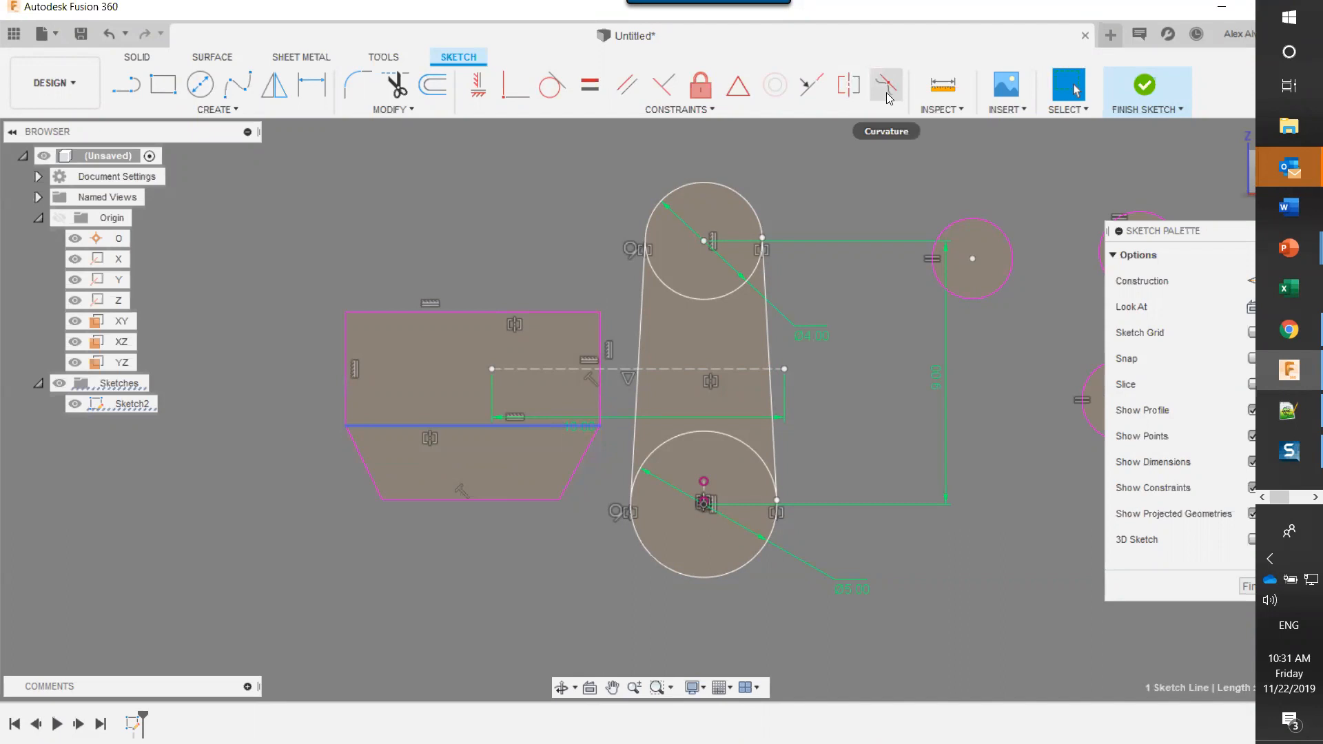
pyautogui.click(835, 108)
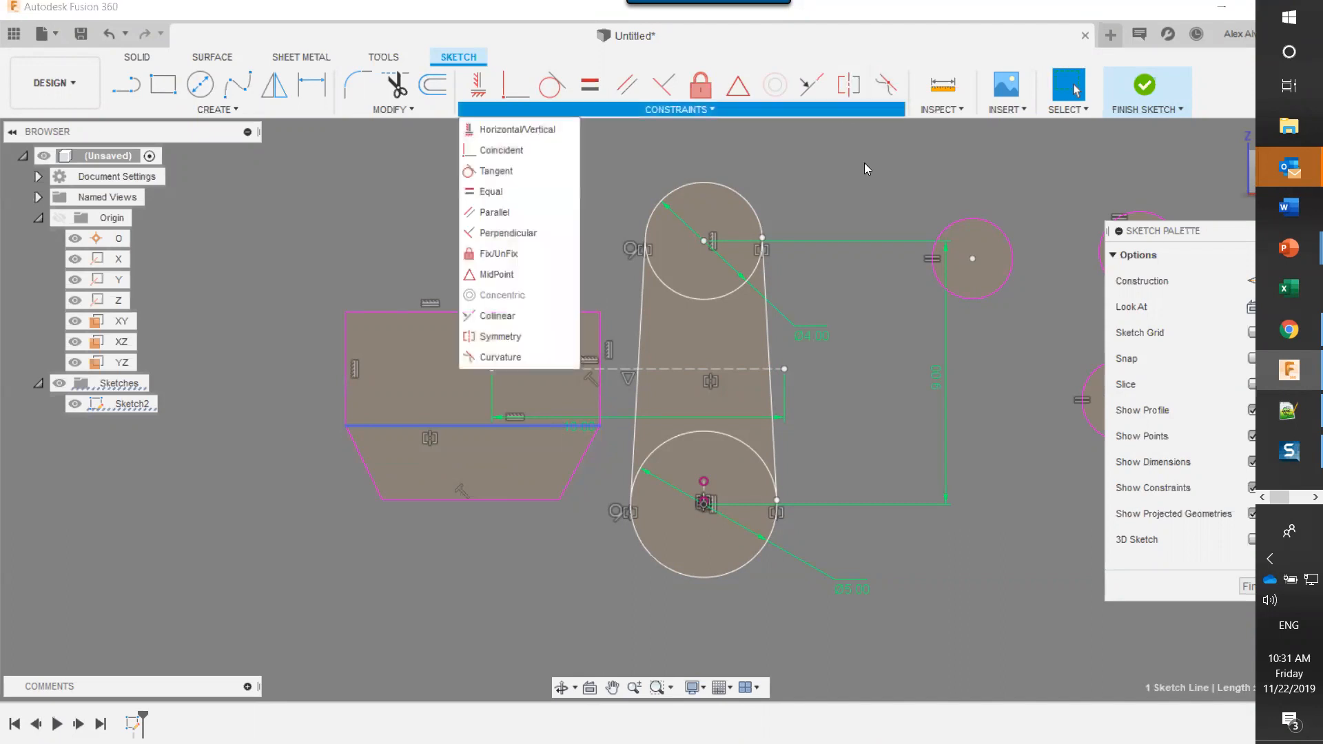
pyautogui.click(866, 166)
# - Sketch a small two-point rectangle below and to the left of the trapezoid, and fix all its geometry with Fix/UnFix
pyautogui.moveTo(891, 221)
pyautogui.mouseDown(button='middle')
pyautogui.moveTo(878, 180)
pyautogui.moveTo(933, 164)
pyautogui.mouseUp(button='middle')
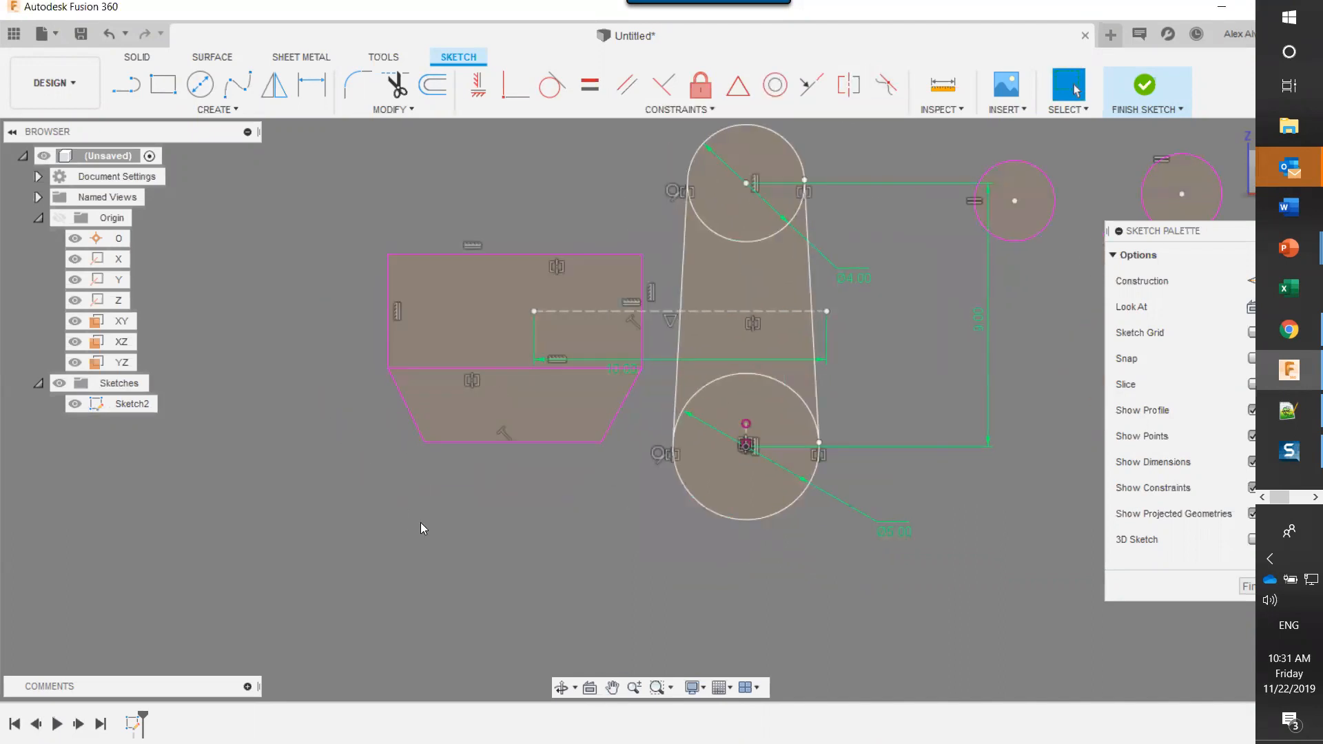
pyautogui.press('r')
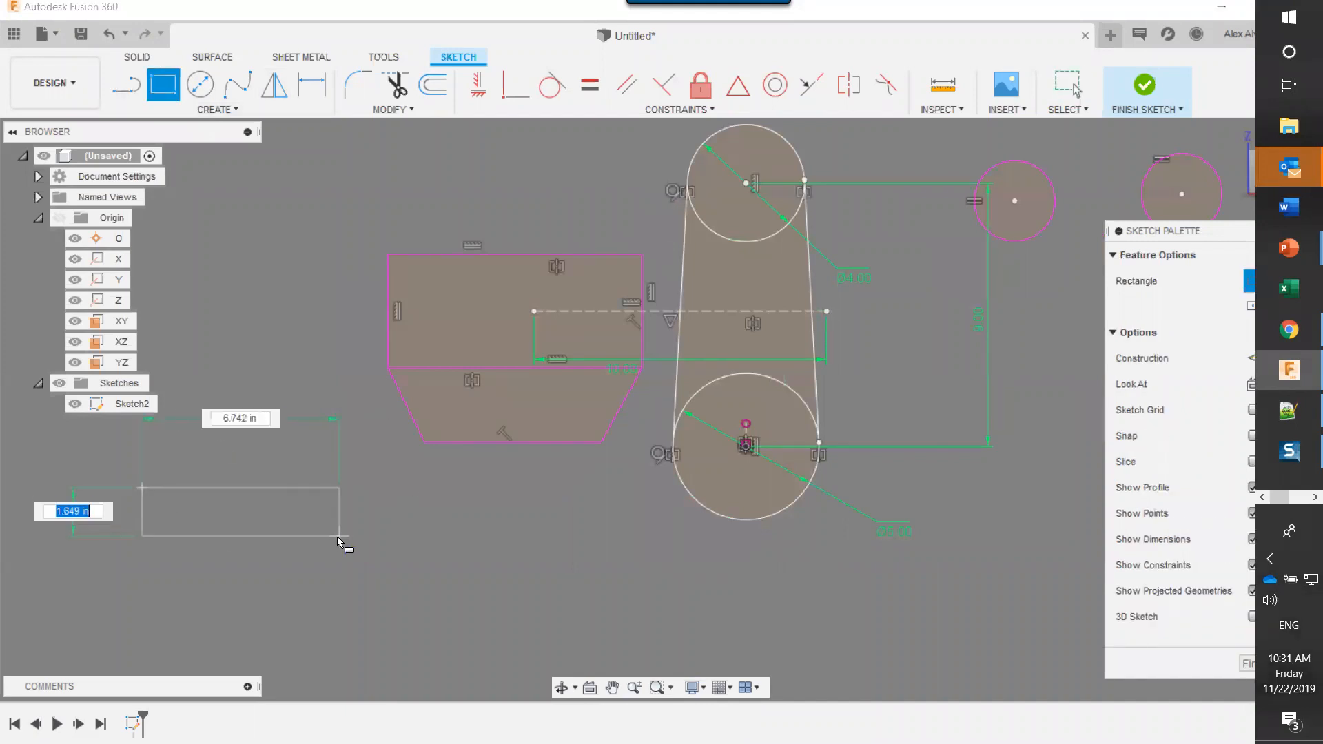
pyautogui.click(283, 530)
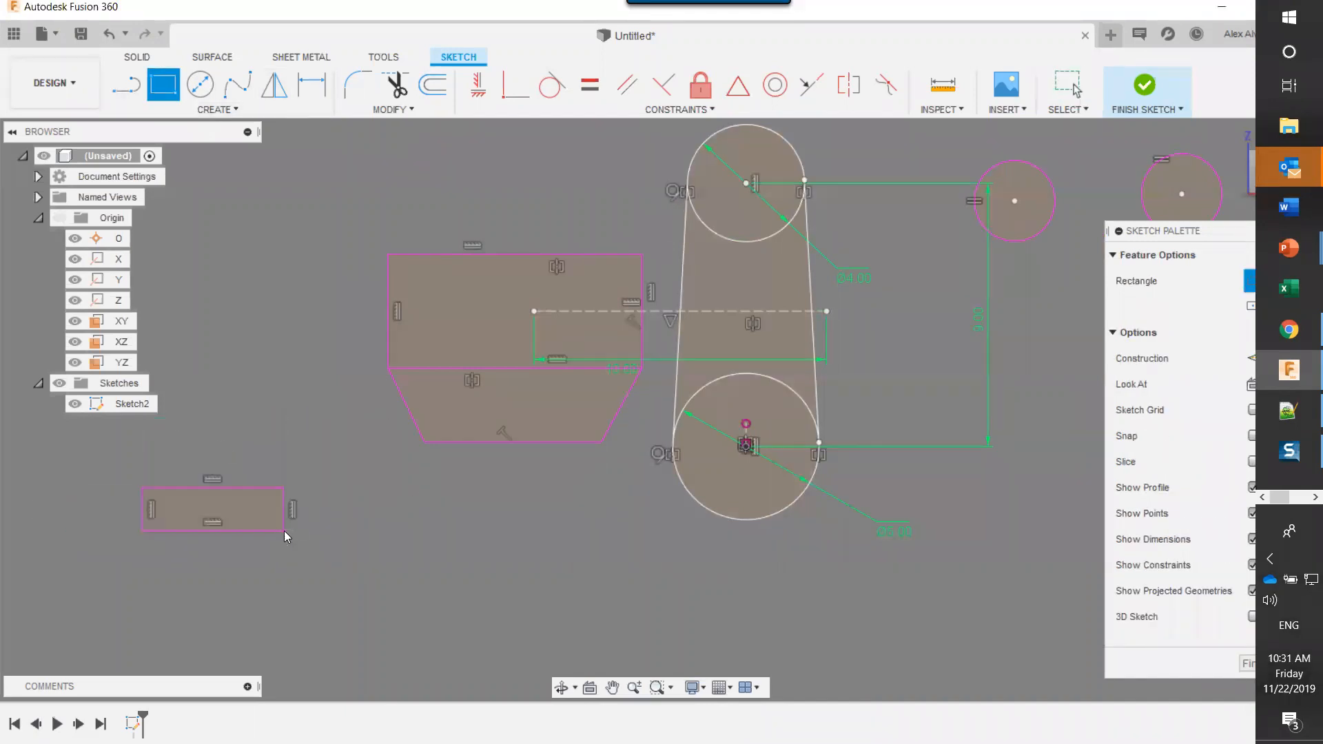
pyautogui.press('Escape')
pyautogui.moveTo(355, 552); pyautogui.dragTo(118, 456)
pyautogui.click(701, 97)
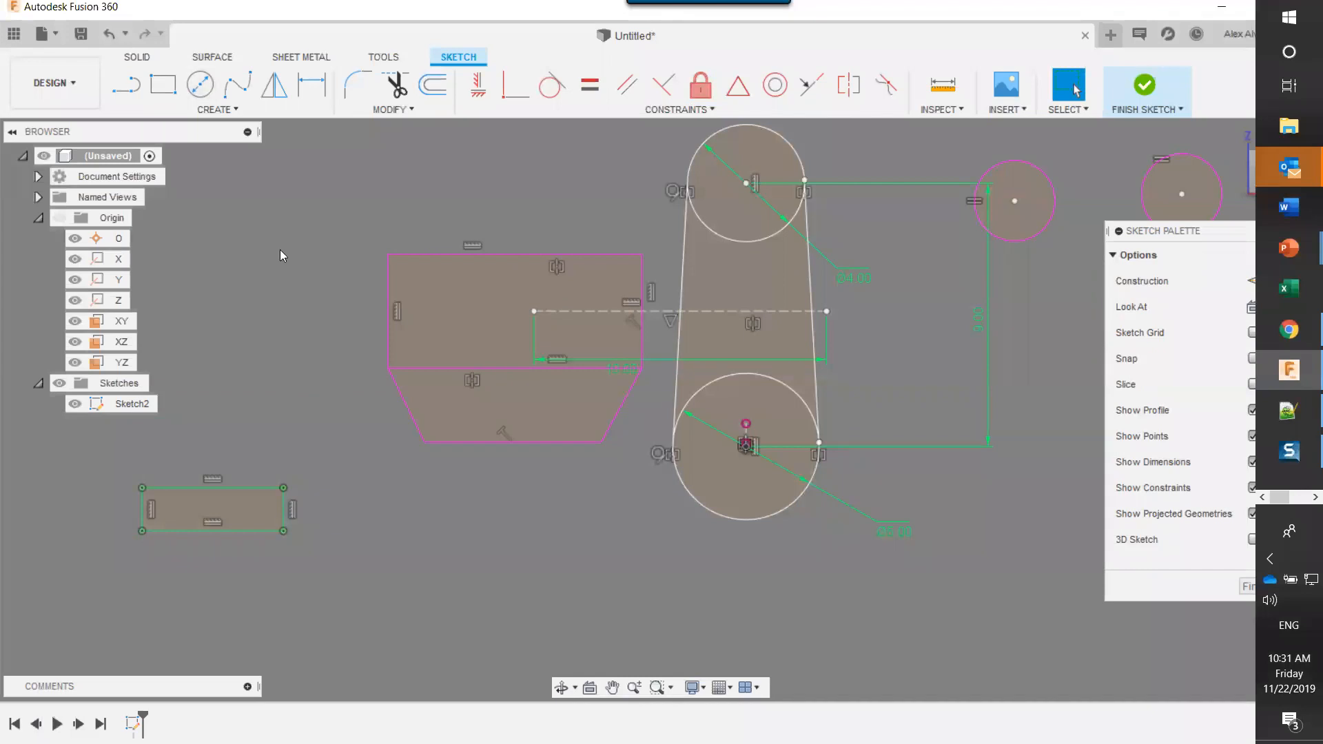
# - Draw a Fit Point Spline from the small fixed rectangle's top-right corner to the trapezoid's lower-left corner
pyautogui.write('s')
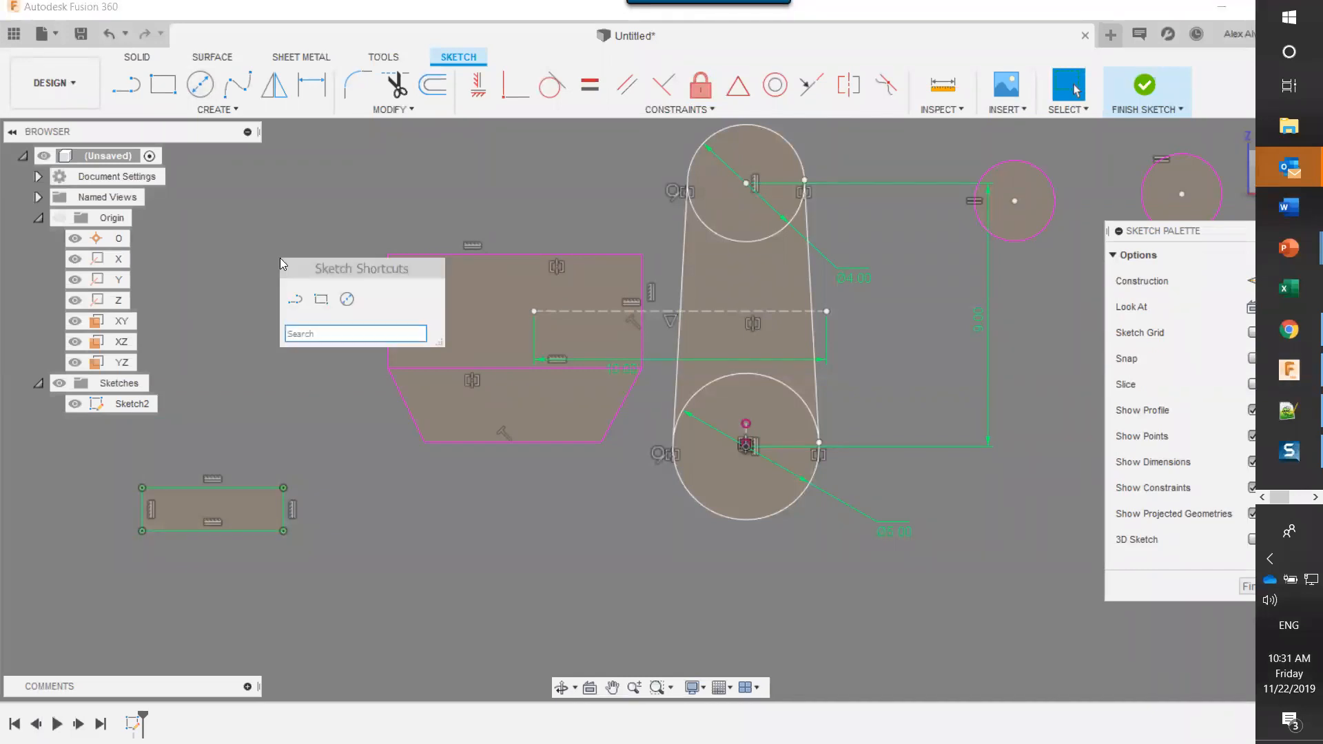
pyautogui.write('spli')
pyautogui.press('Down')
pyautogui.press('Down')
pyautogui.press('Down')
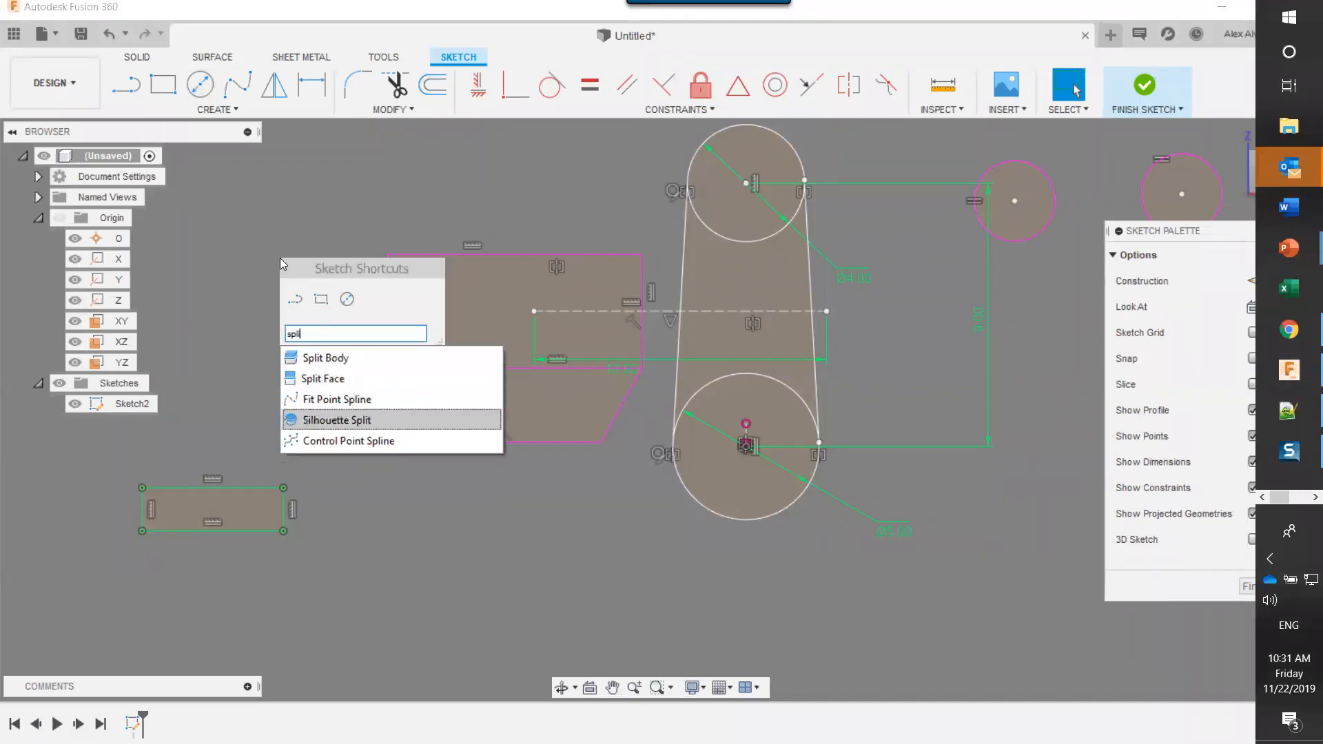
pyautogui.press('Up')
pyautogui.press('Return')
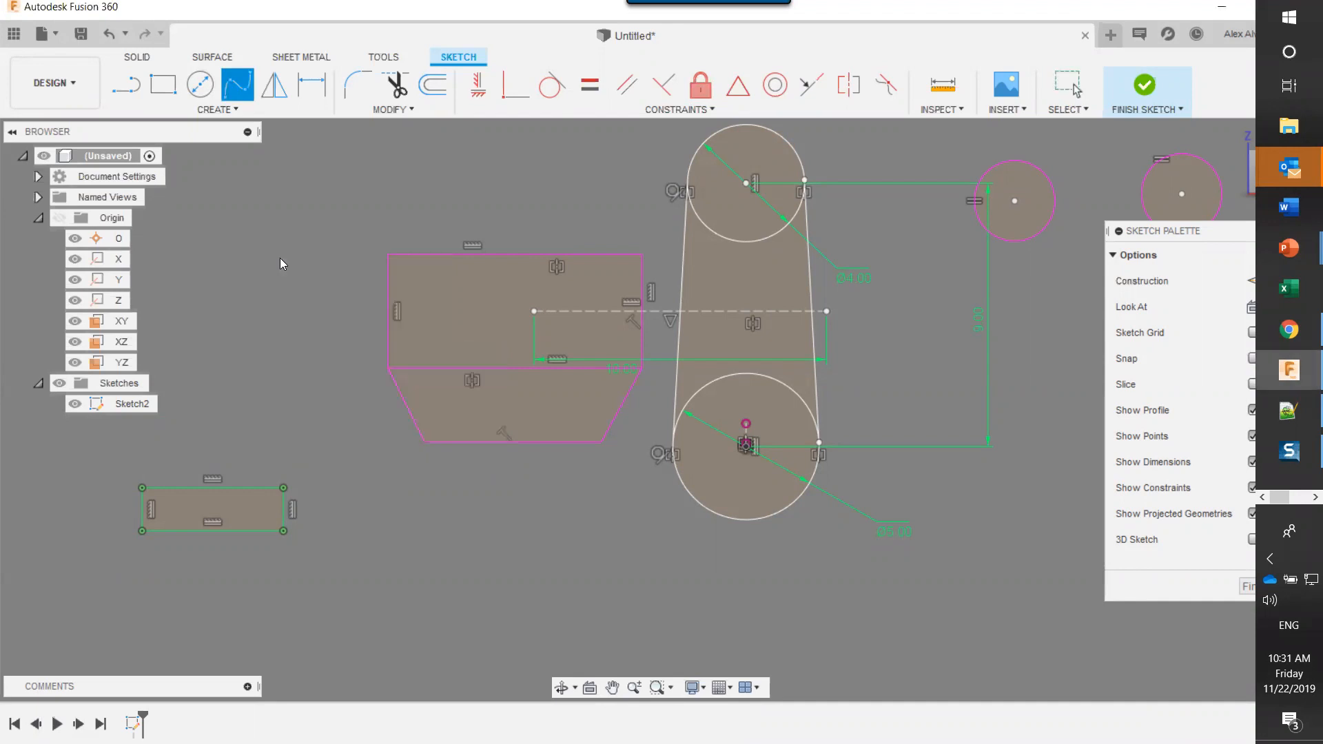
pyautogui.click(284, 489)
pyautogui.click(424, 442)
pyautogui.press('Escape')
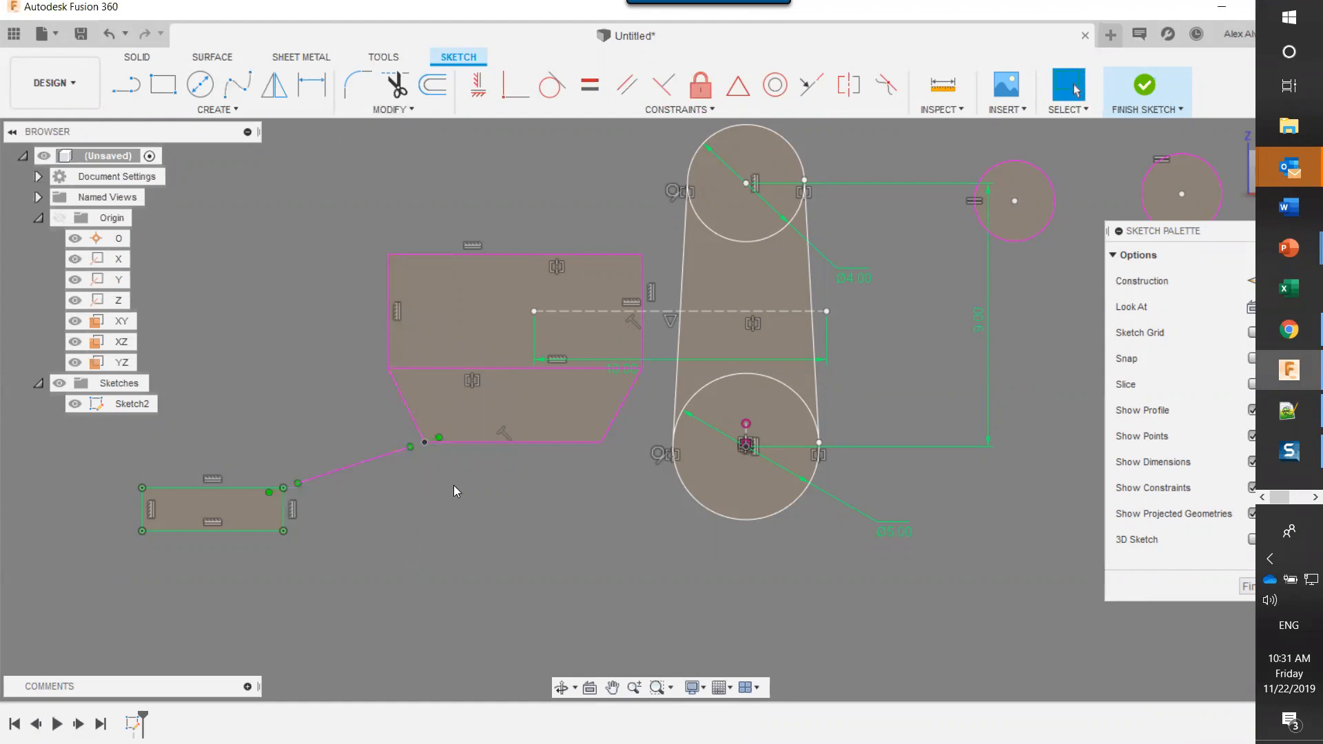
# - Adjust the spline's tangent handle at the trapezoid's lower-left corner, and clear the selection
pyautogui.scroll(2, 424, 457)
pyautogui.scroll(5, 419, 455)
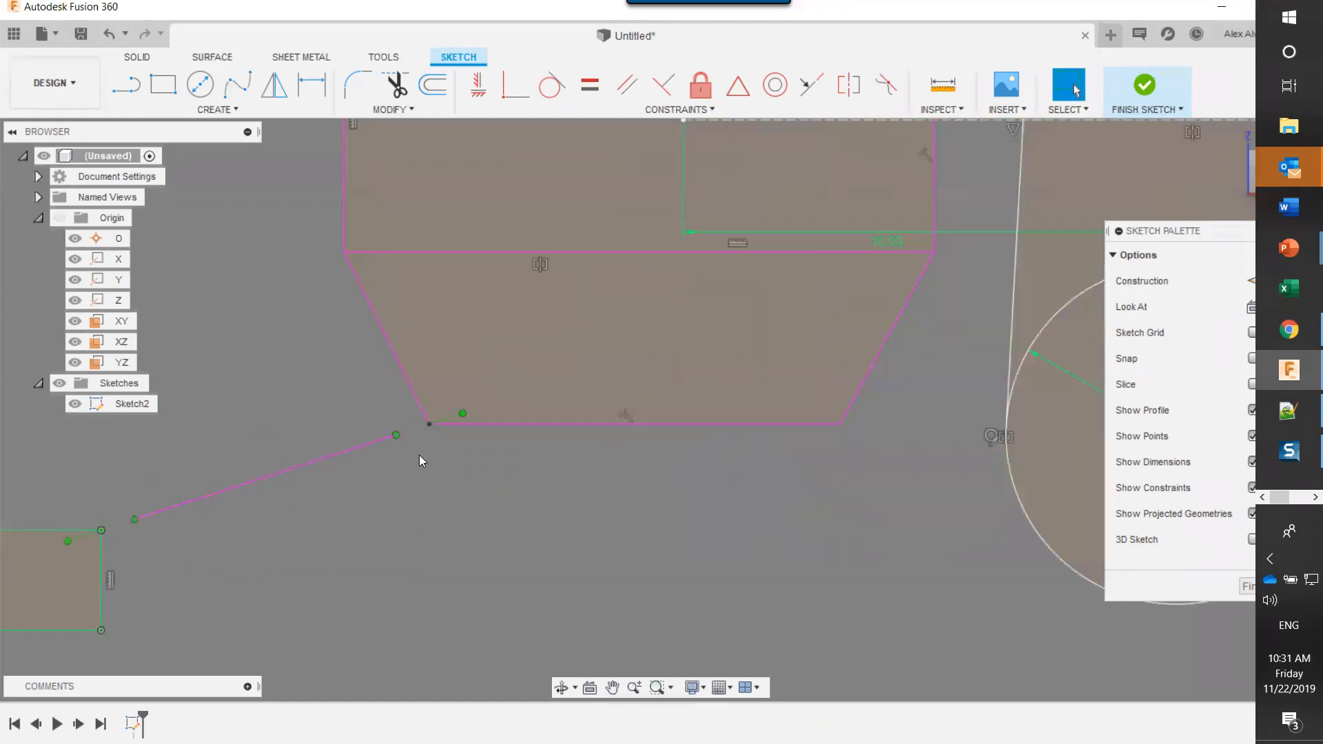
pyautogui.moveTo(513, 378)
pyautogui.mouseDown()
pyautogui.moveTo(519, 391)
pyautogui.moveTo(507, 369)
pyautogui.moveTo(518, 380)
pyautogui.mouseUp()
pyautogui.scroll(-2, 430, 525)
pyautogui.moveTo(600, 480); pyautogui.dragTo(683, 466, button='middle')
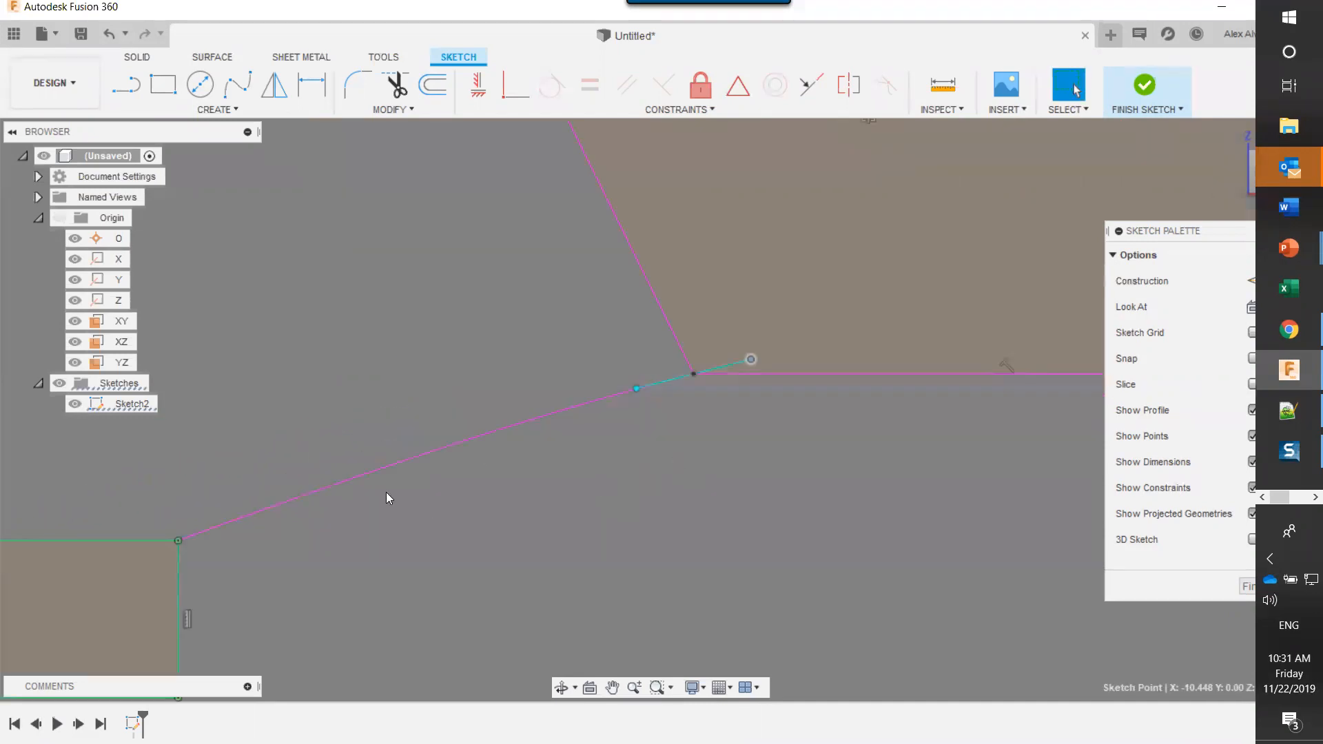
pyautogui.click(178, 542)
pyautogui.click(181, 495)
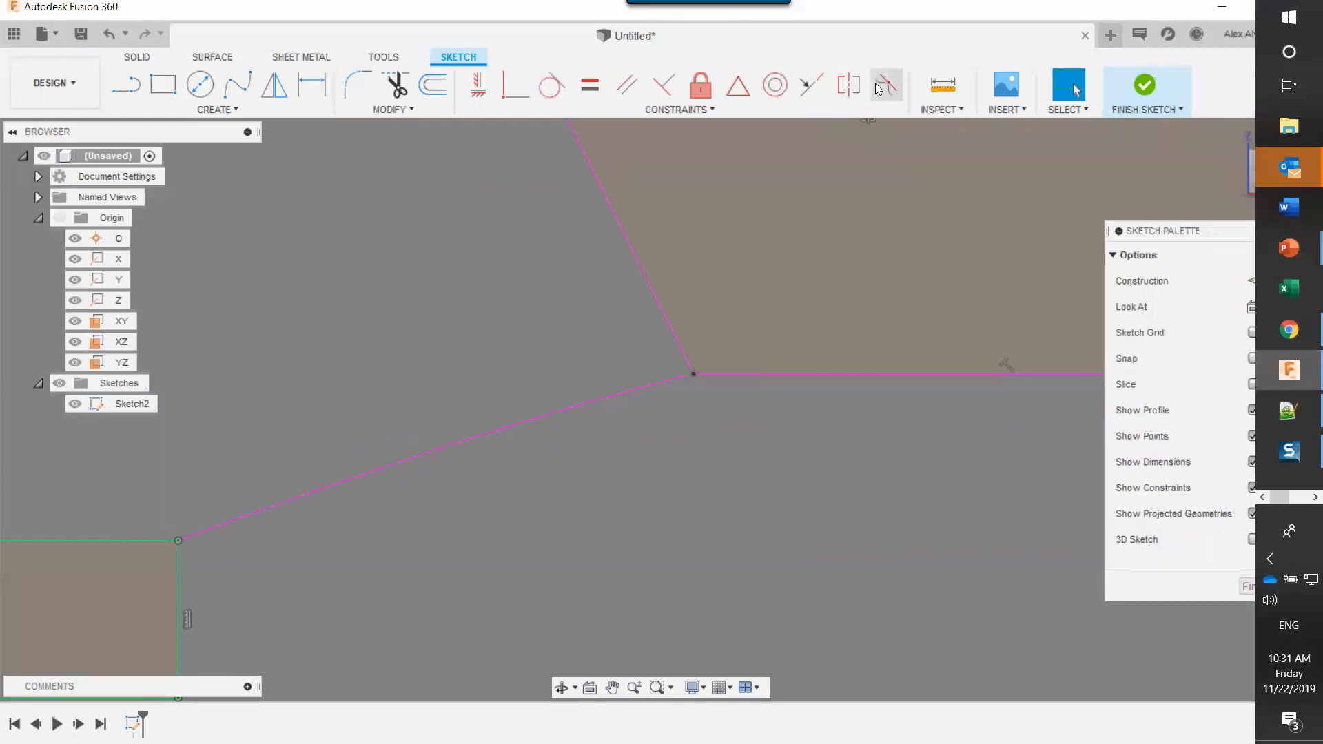
# - Apply Curvature constraints between the spline and the fixed rectangle's top edge, and between the spline and the trapezoid's bottom edge
pyautogui.click(888, 89)
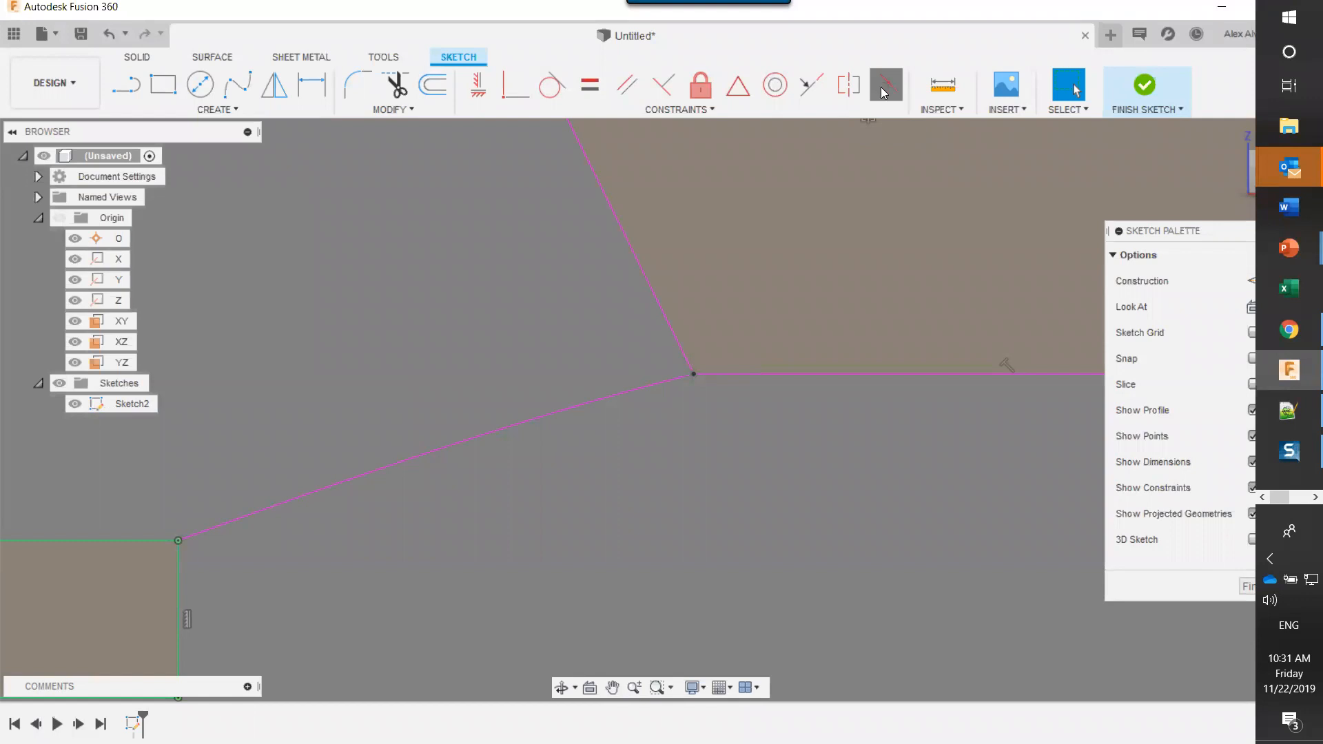
pyautogui.click(298, 505)
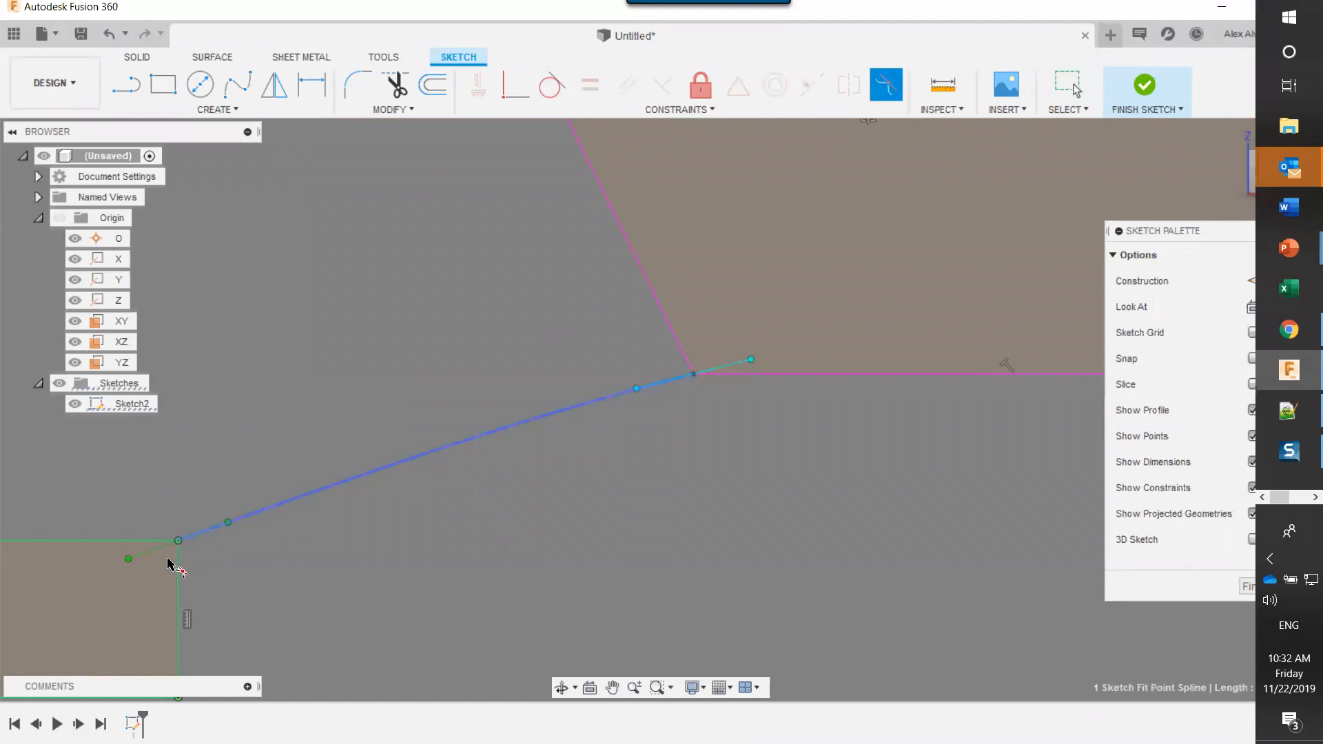
pyautogui.click(131, 541)
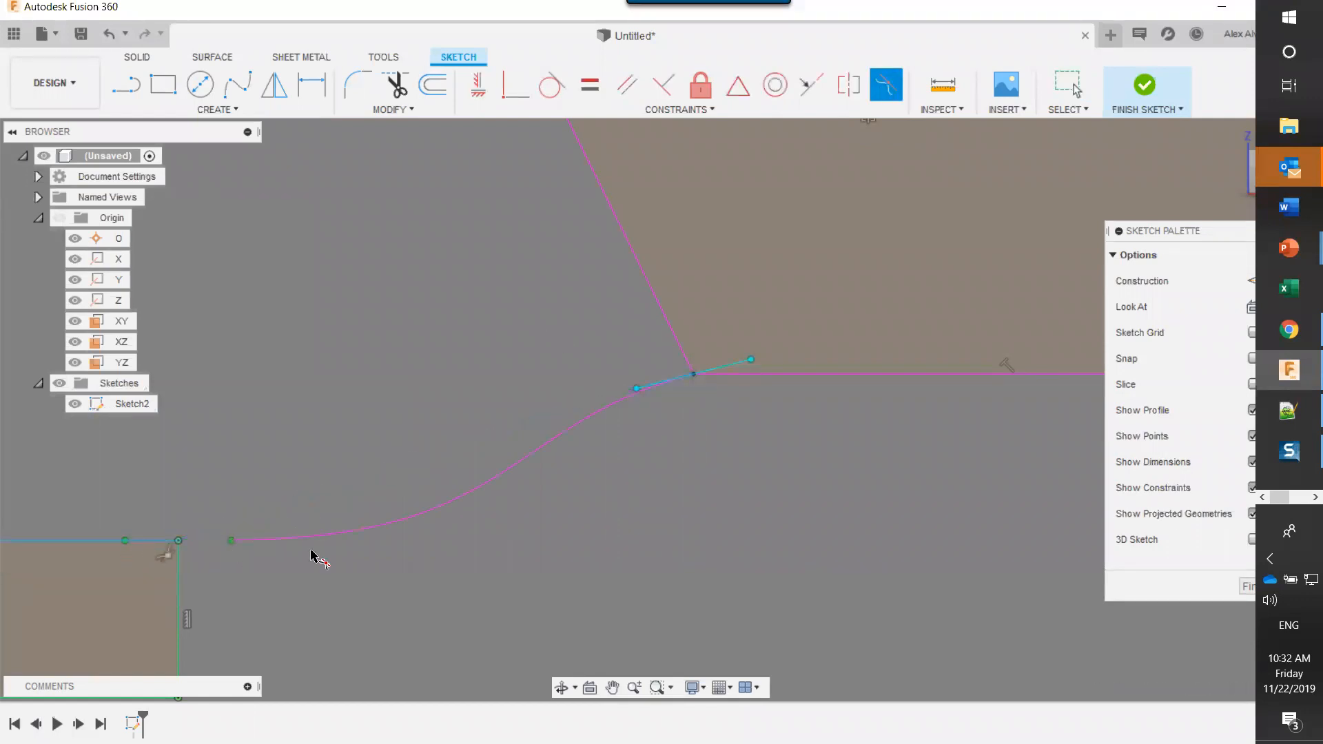
pyautogui.scroll(2, 200, 552)
pyautogui.scroll(-3, 228, 544)
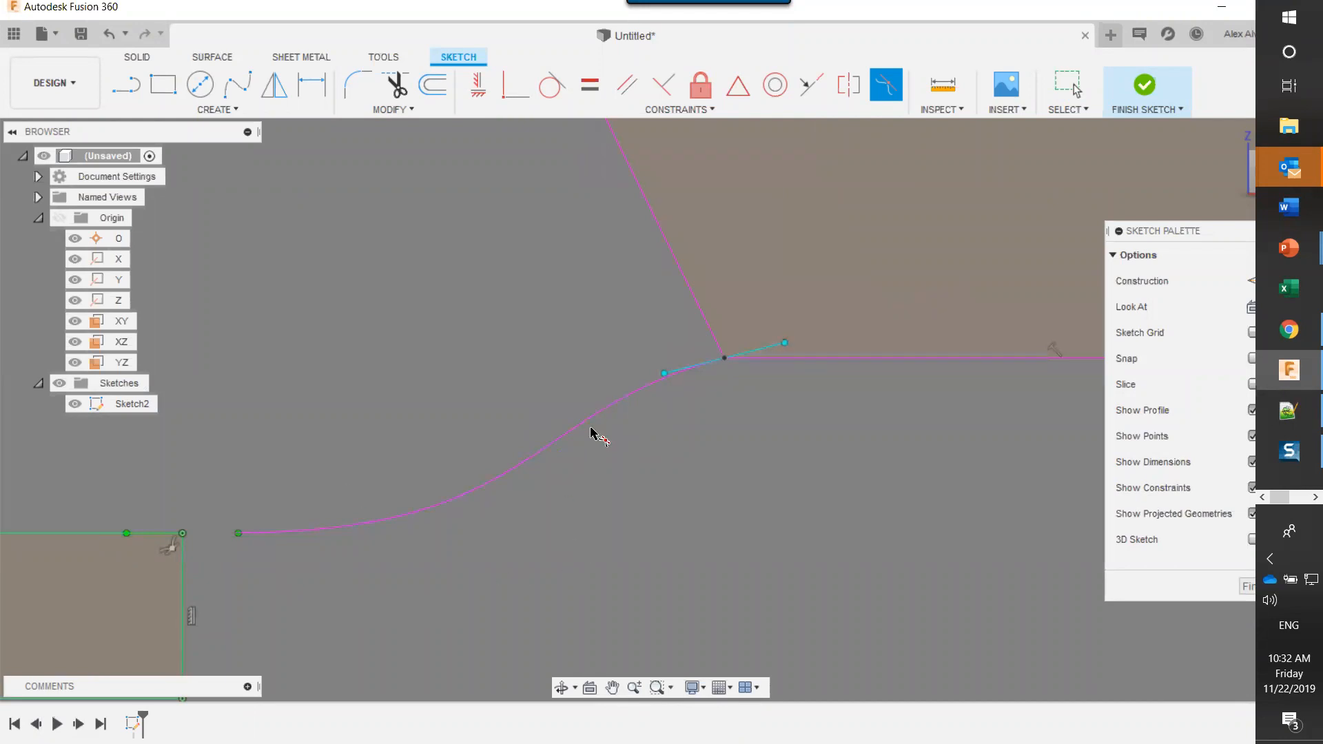
pyautogui.click(652, 385)
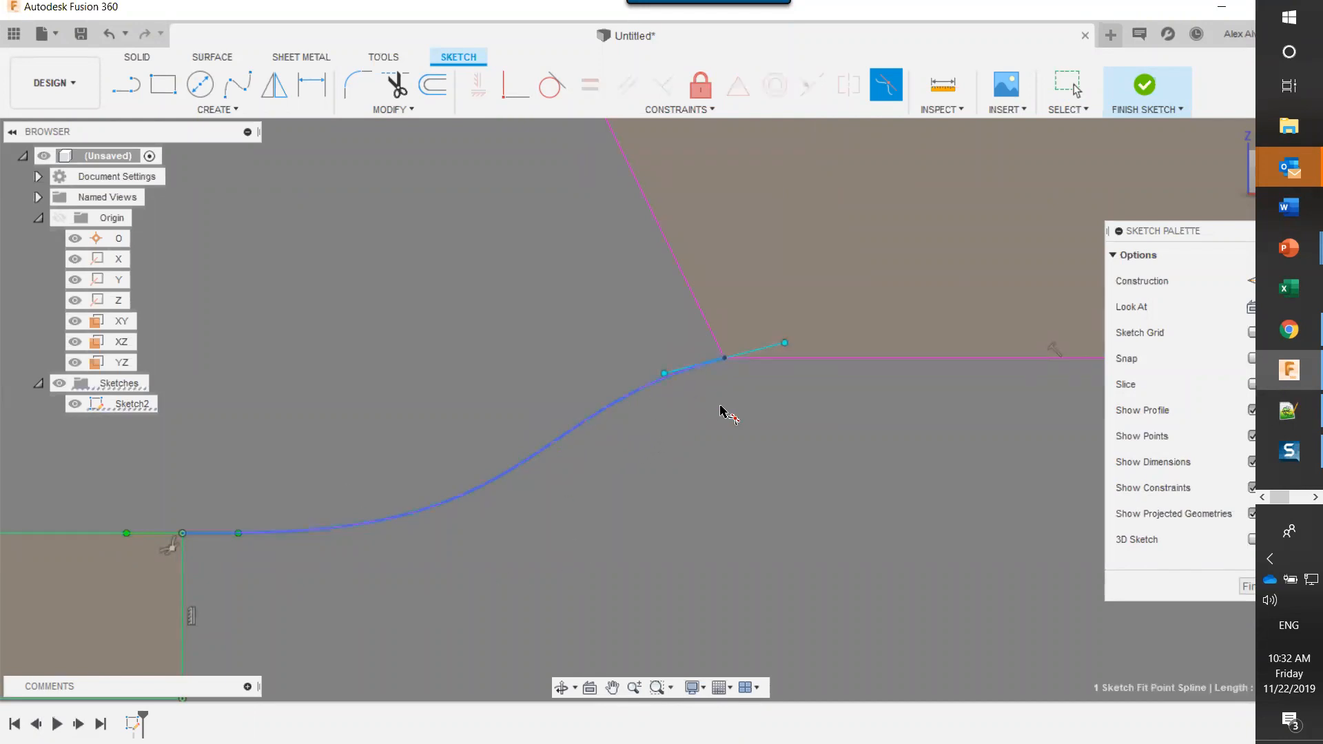
pyautogui.click(803, 359)
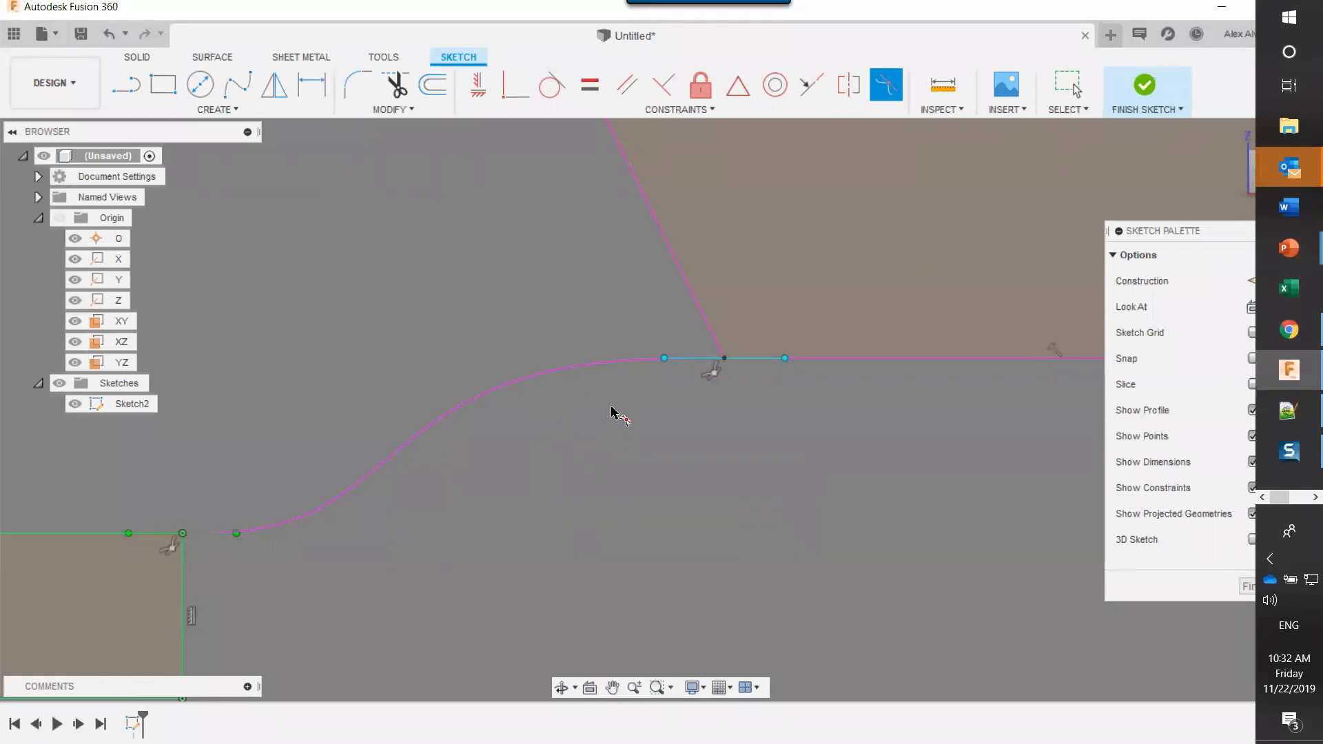
# - Create a new design and switch its display environment to one with a white background
pyautogui.click(1110, 33)
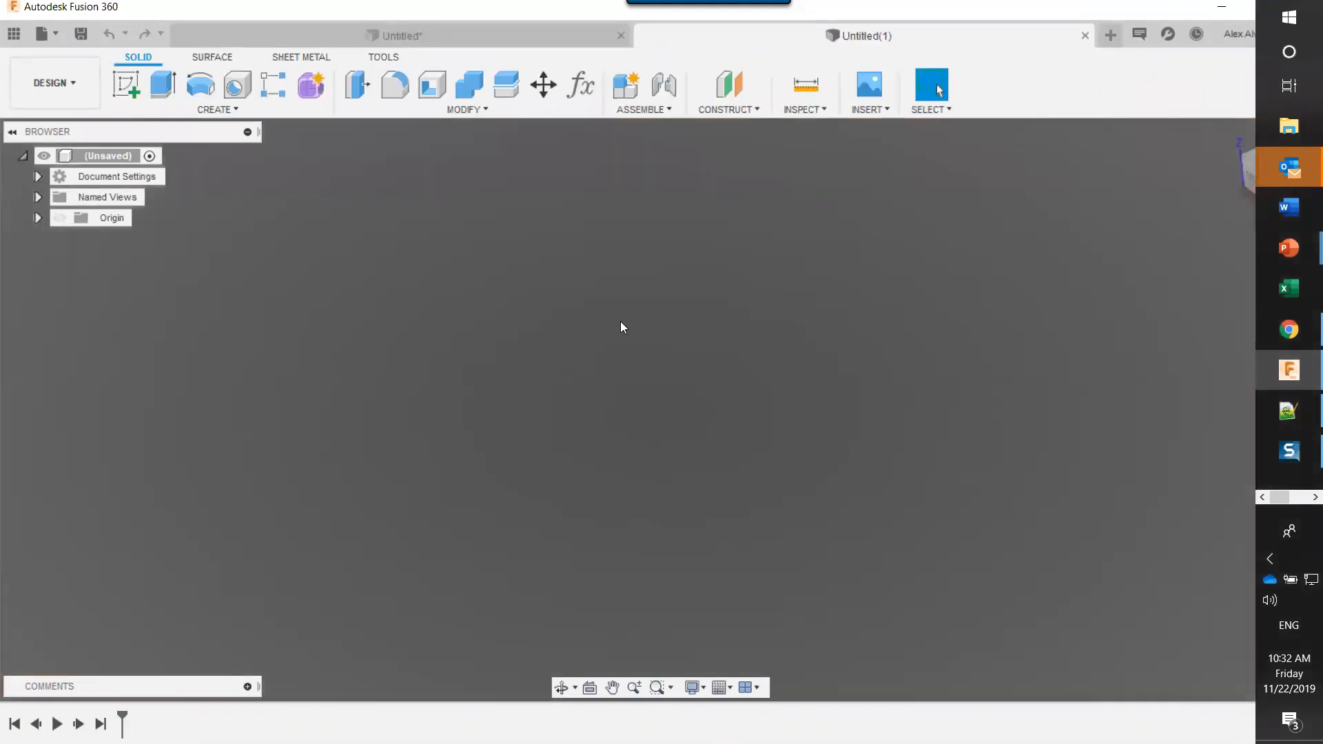
pyautogui.click(693, 687)
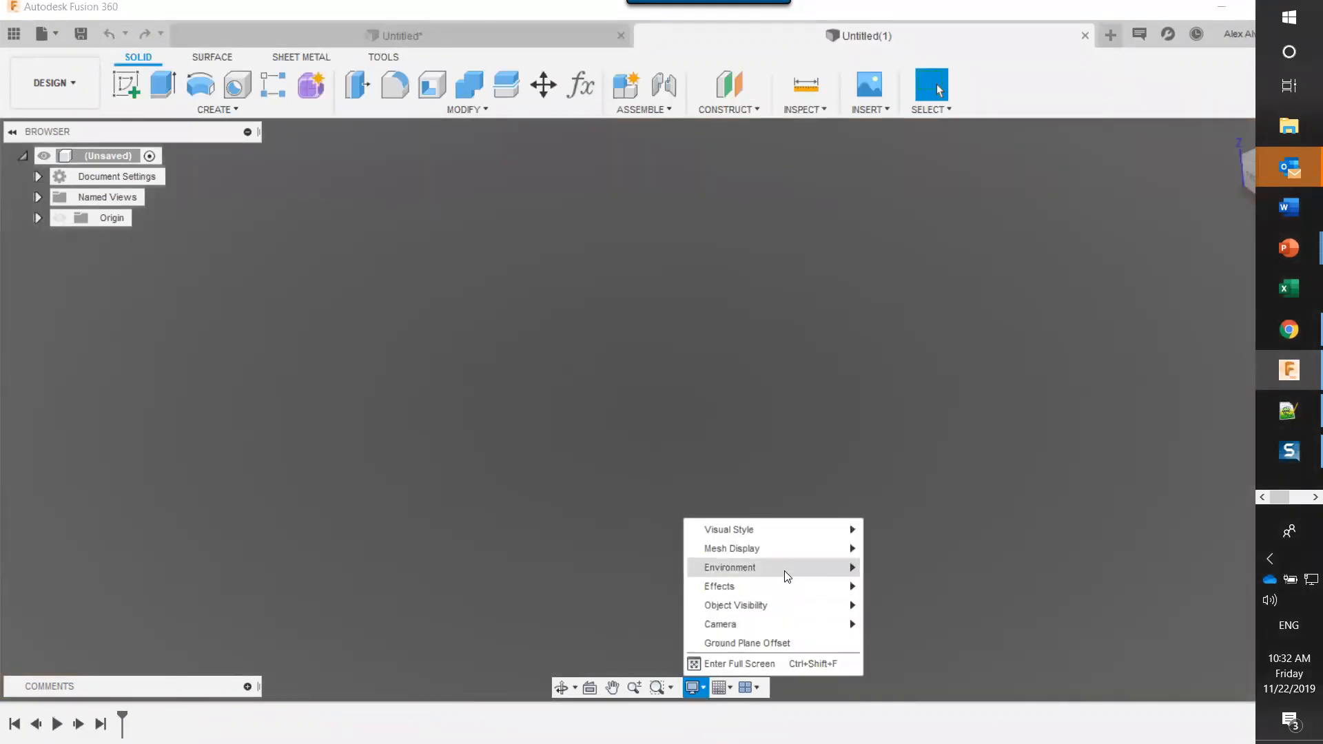
pyautogui.moveTo(845, 564)
pyautogui.click(942, 606)
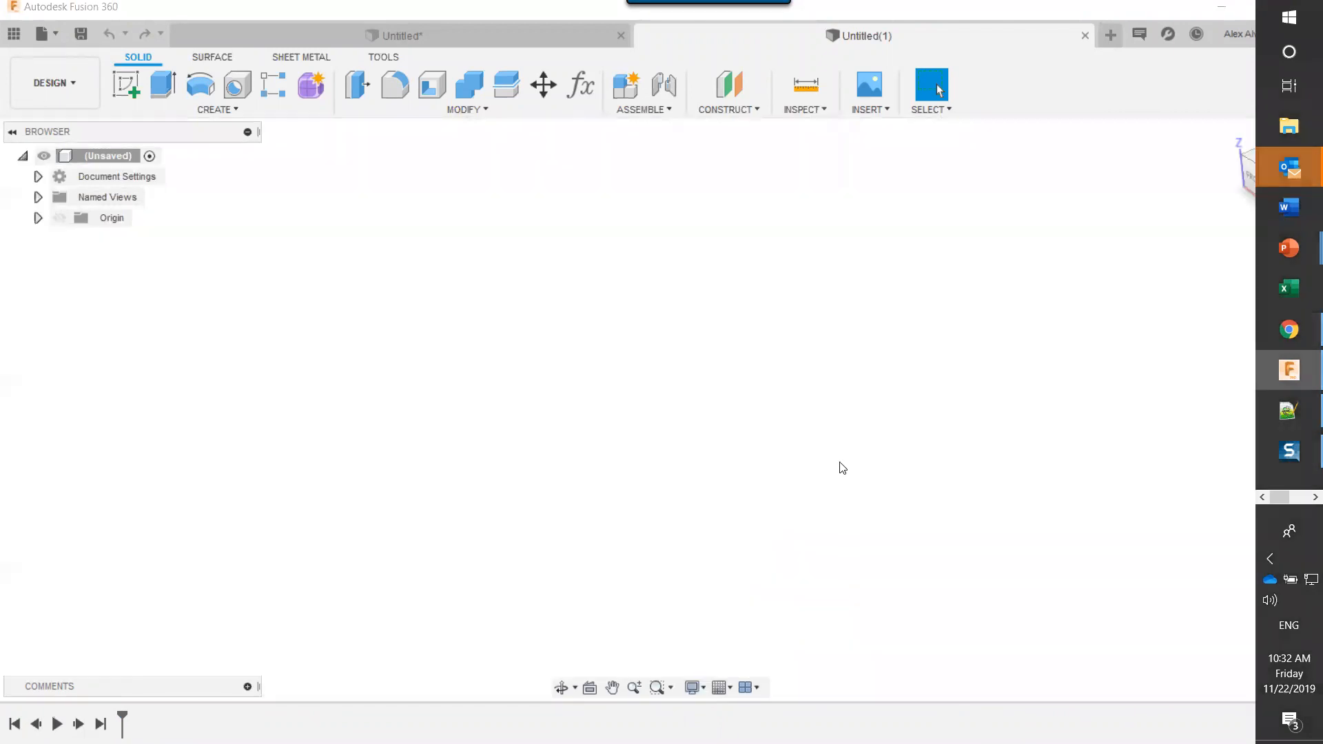
# - Switch to Snagit Editor and examine the dimensions of the reference plate drawing
pyautogui.hotkey('alt', 'Tab')
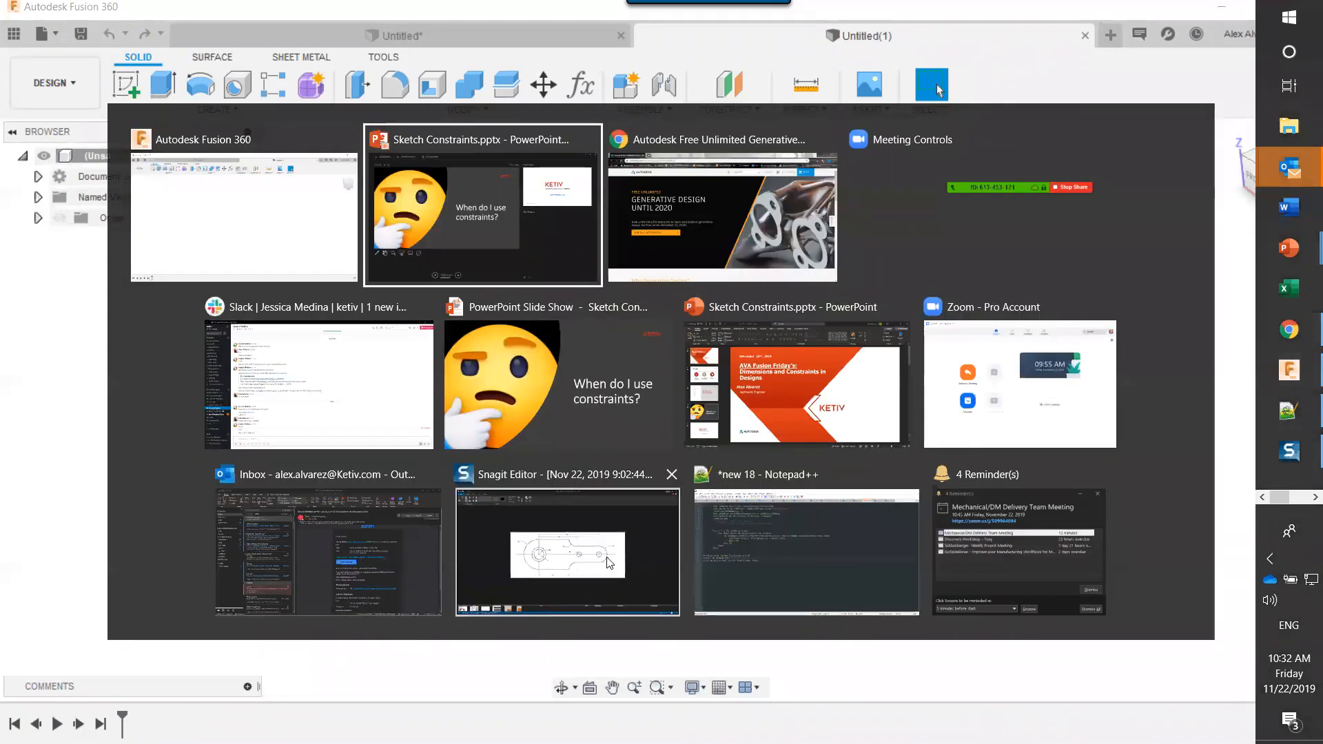
pyautogui.press('Escape')
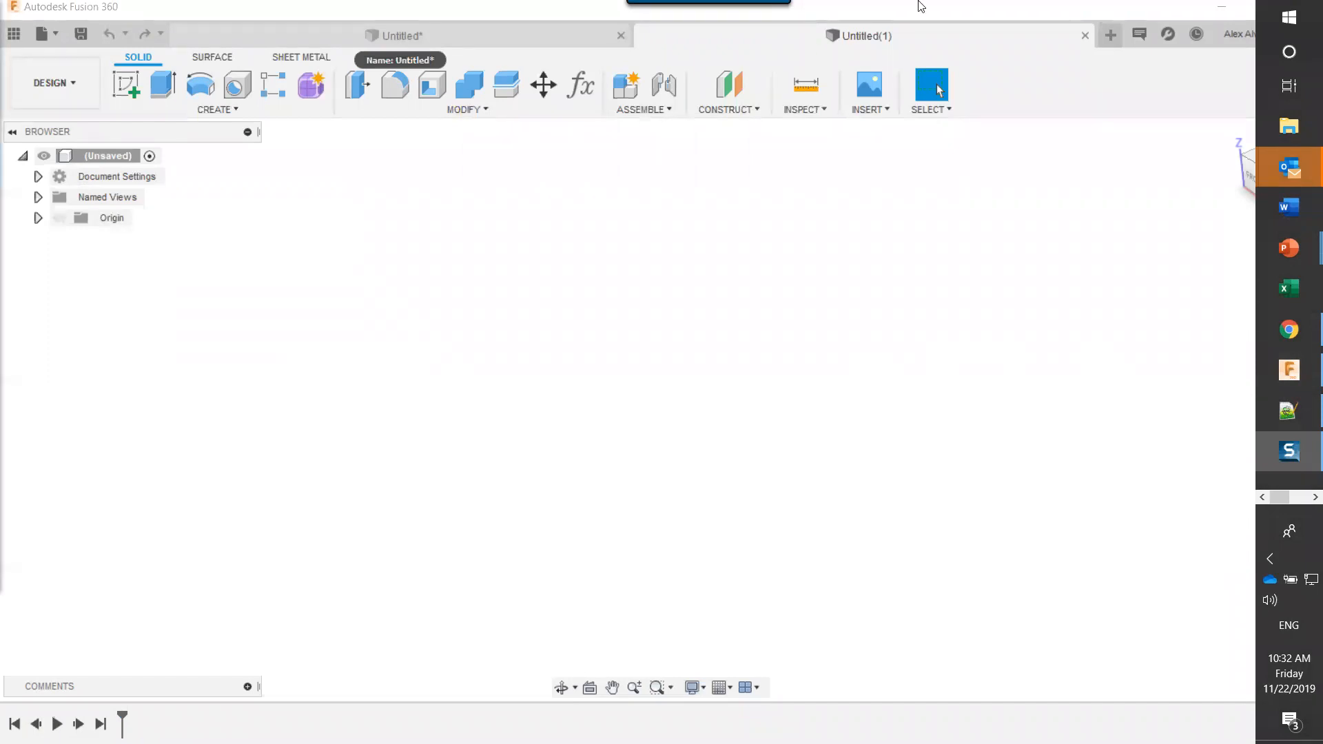
pyautogui.hotkey('alt', 'Tab')
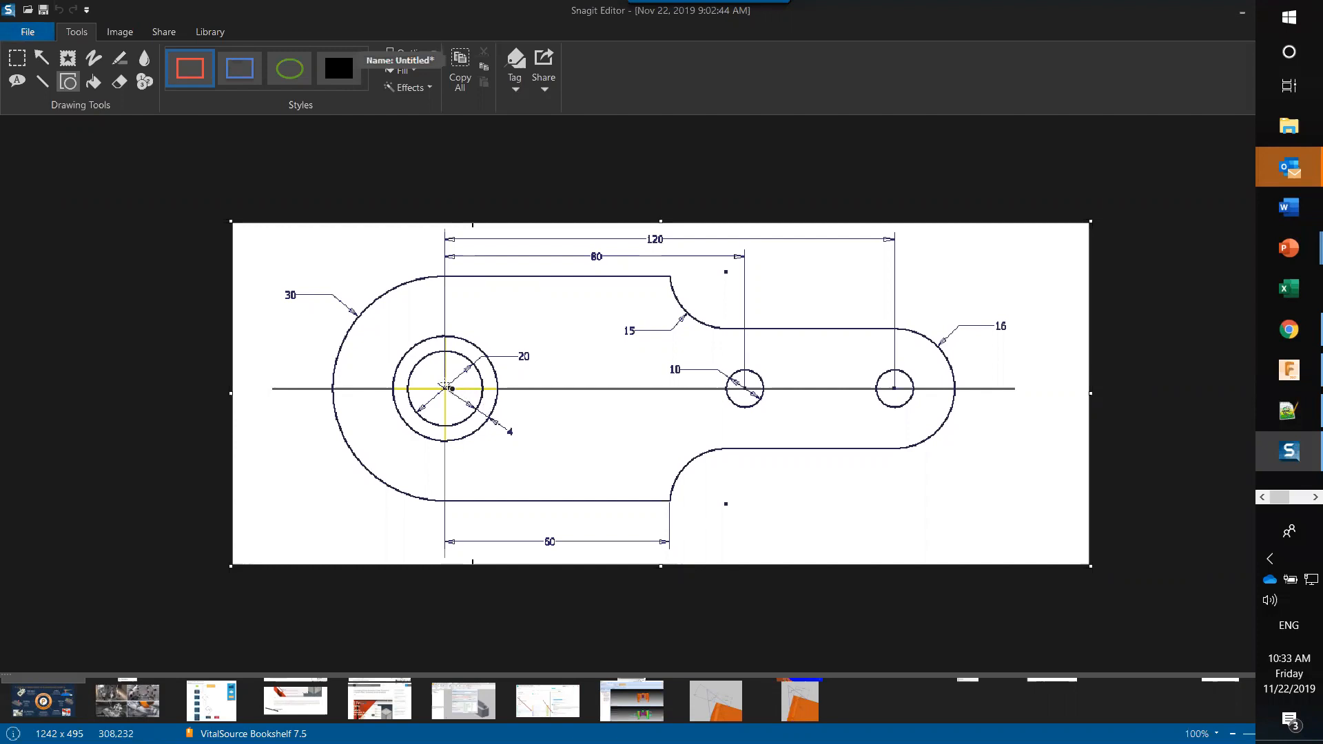
# - Draw a red arrow on the reference drawing pointing to the centre of the large concentric circles
pyautogui.click(42, 58)
pyautogui.moveTo(569, 483); pyautogui.dragTo(454, 397)
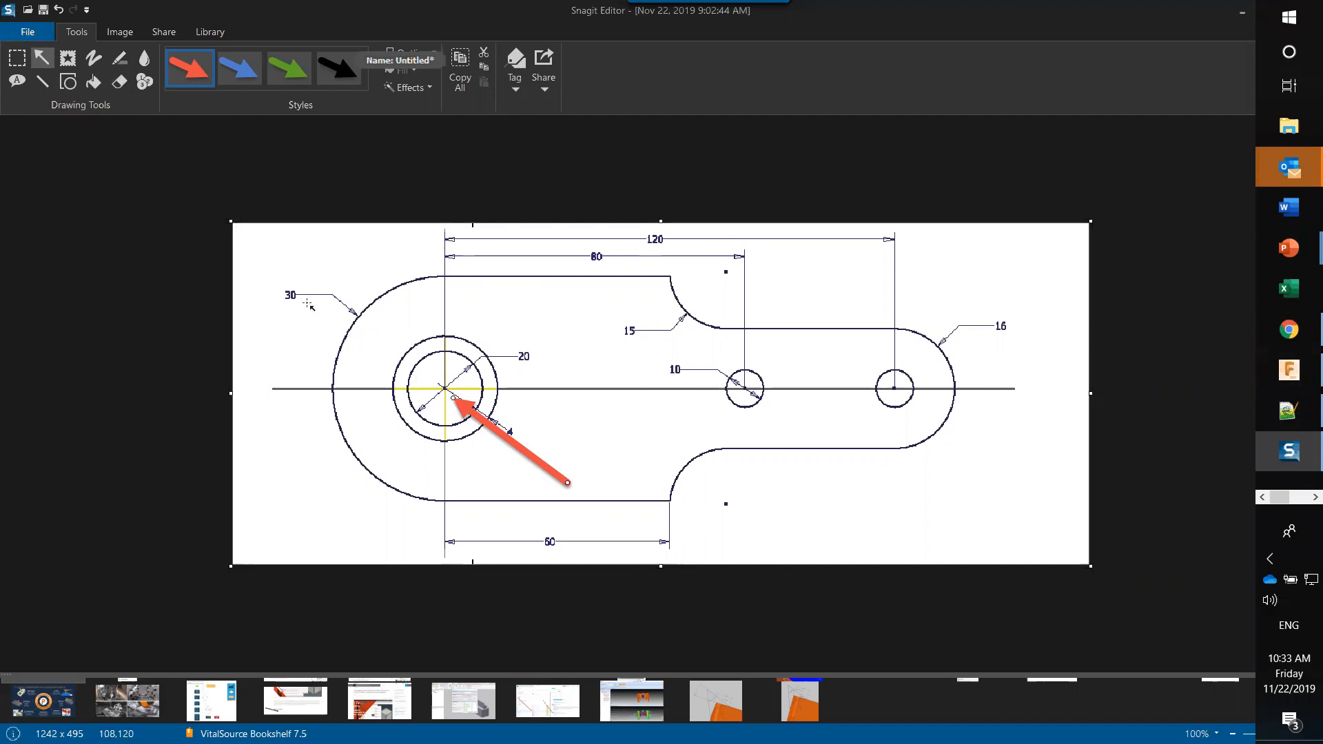
# - Switch to Autodesk Fusion 360 and change the new design's active units to millimetres
pyautogui.press('super+Tab')
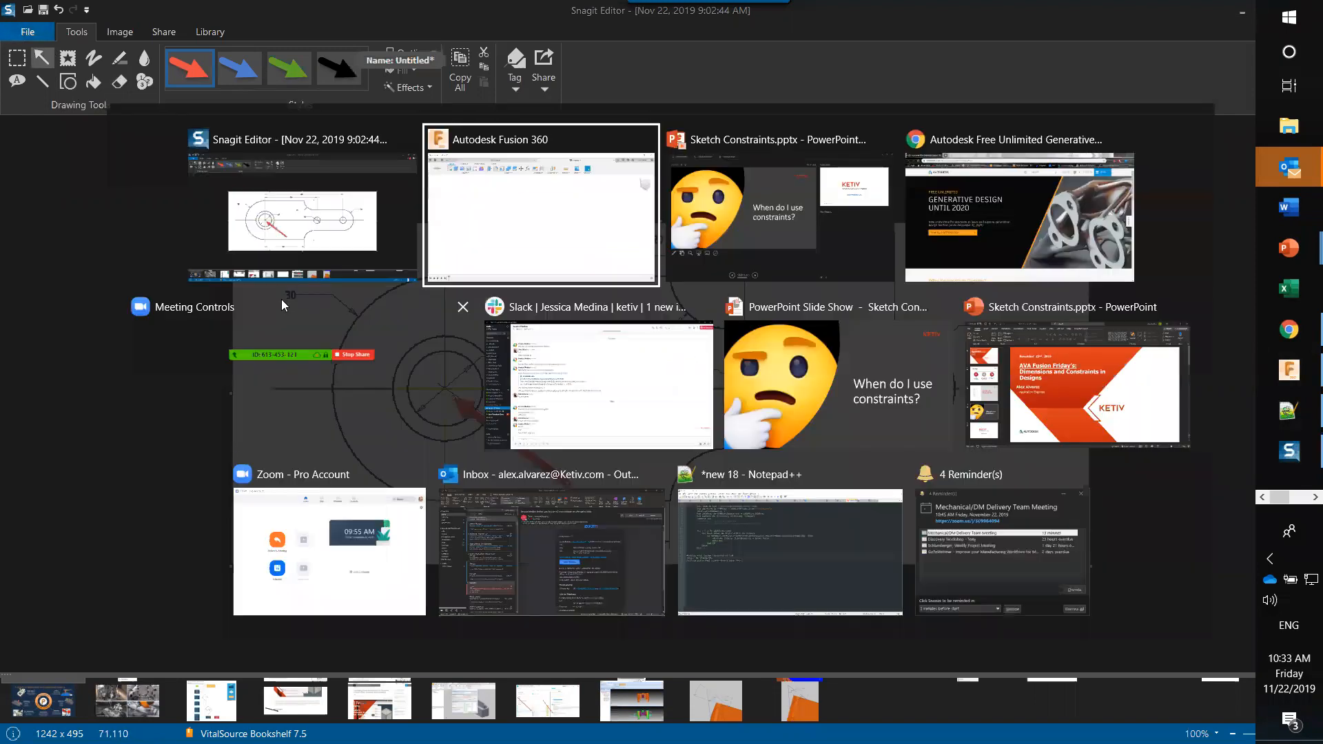
pyautogui.click(534, 275)
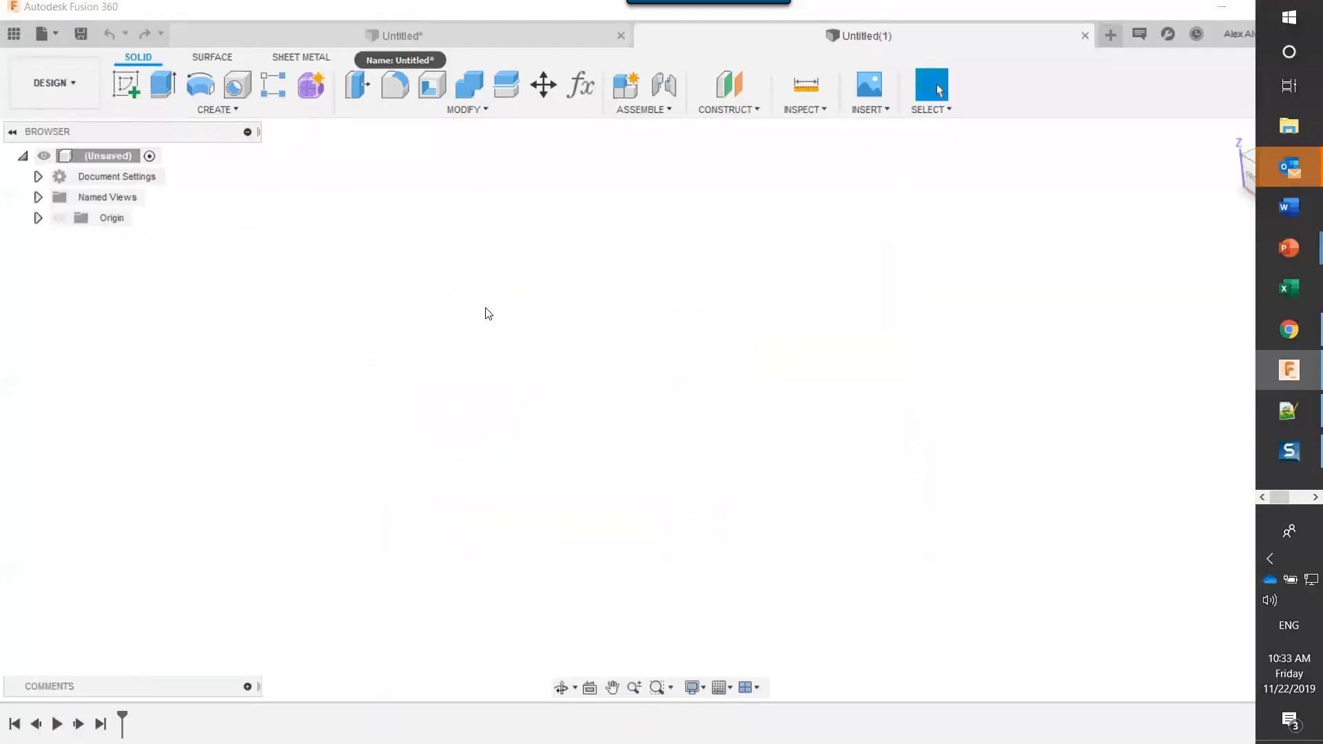
pyautogui.click(39, 177)
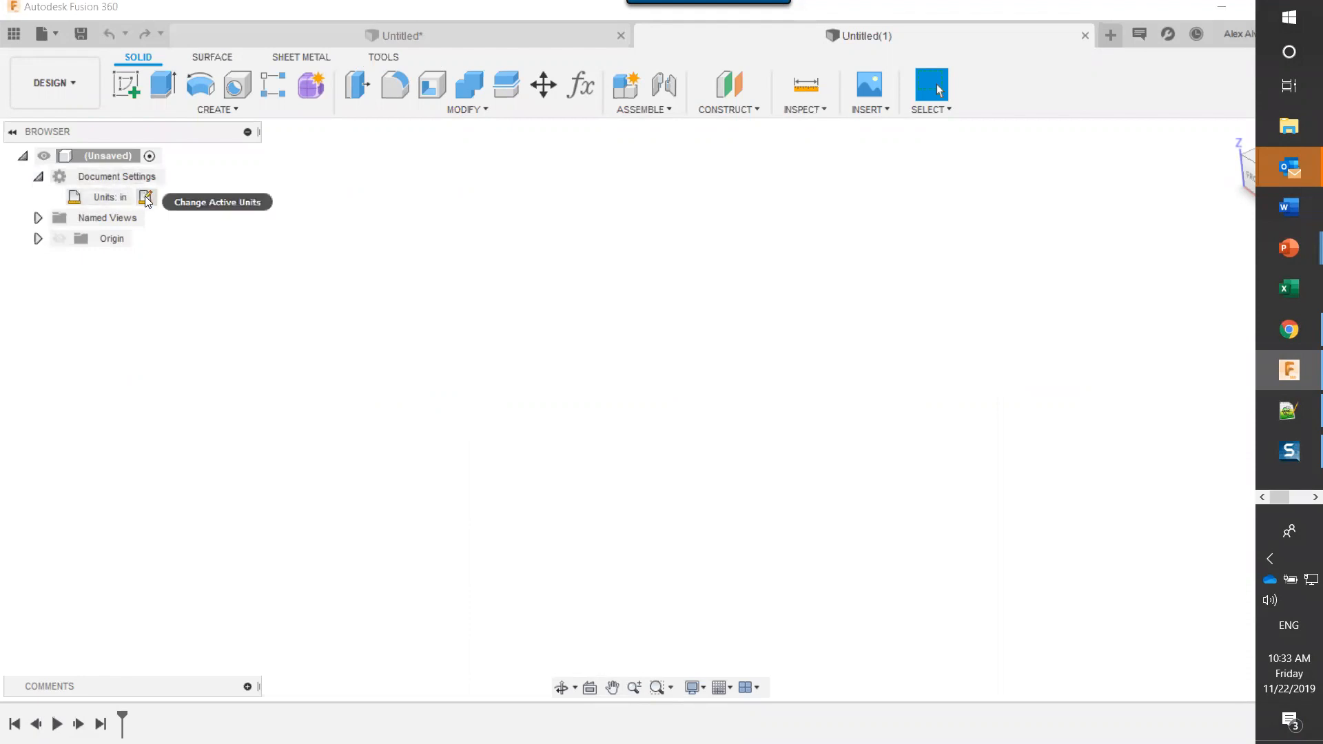
pyautogui.click(145, 198)
pyautogui.click(1207, 257)
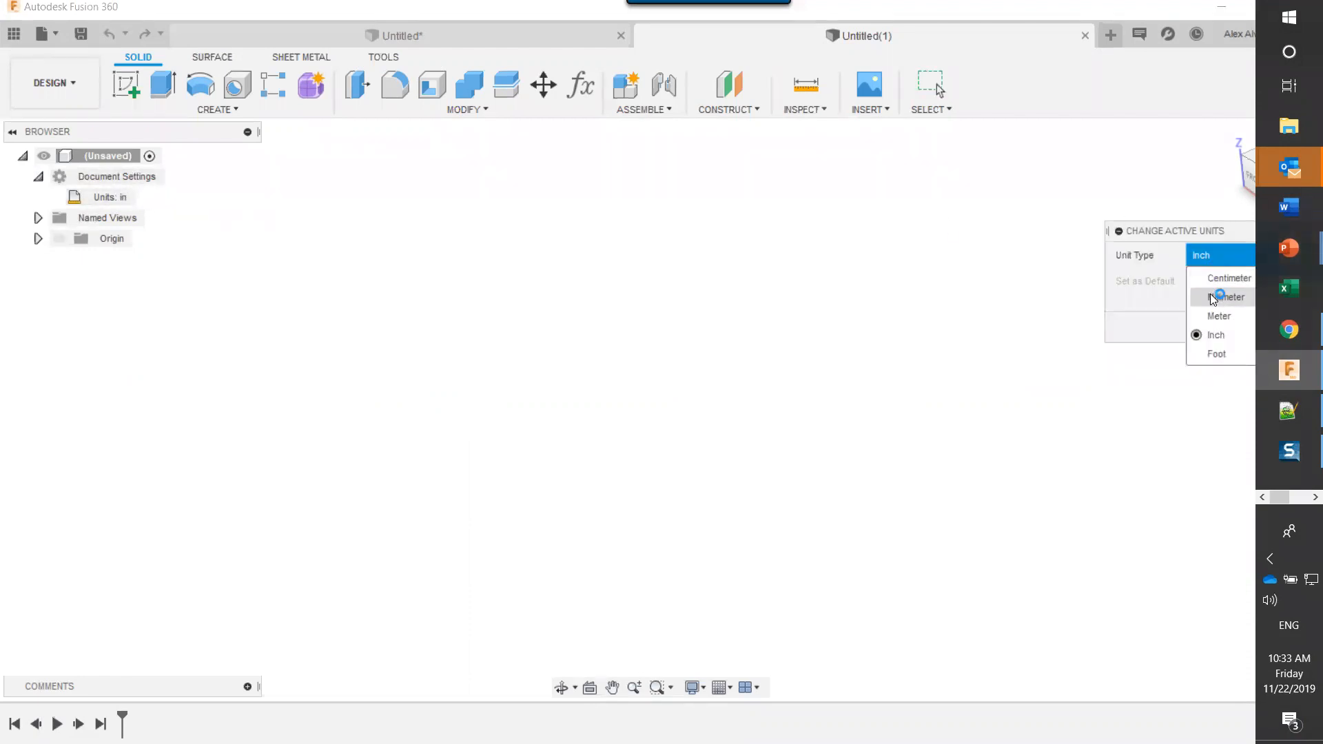
pyautogui.click(1220, 297)
pyautogui.click(1218, 326)
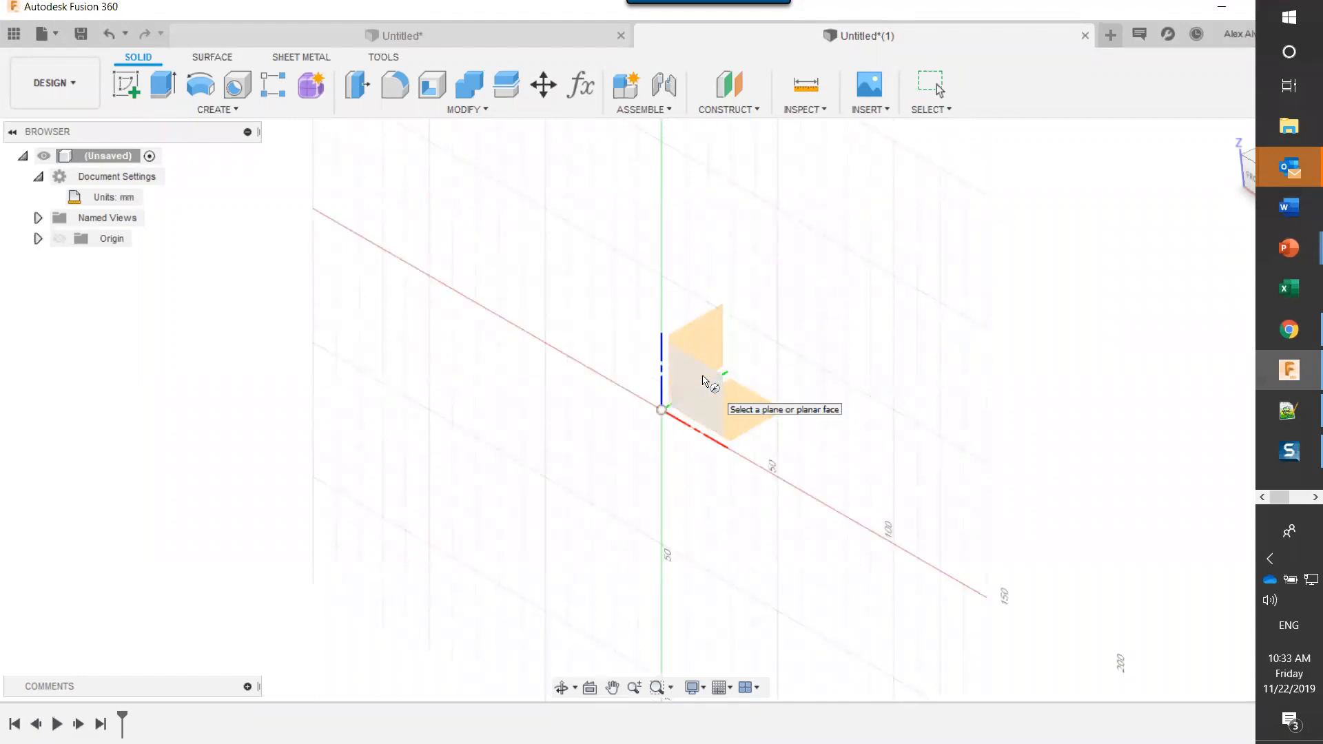
# - Start a sketch on the front plane and draw a circle about 76 mm in diameter centred on the origin
pyautogui.click(710, 373)
pyautogui.click(604, 481)
pyautogui.click(731, 491)
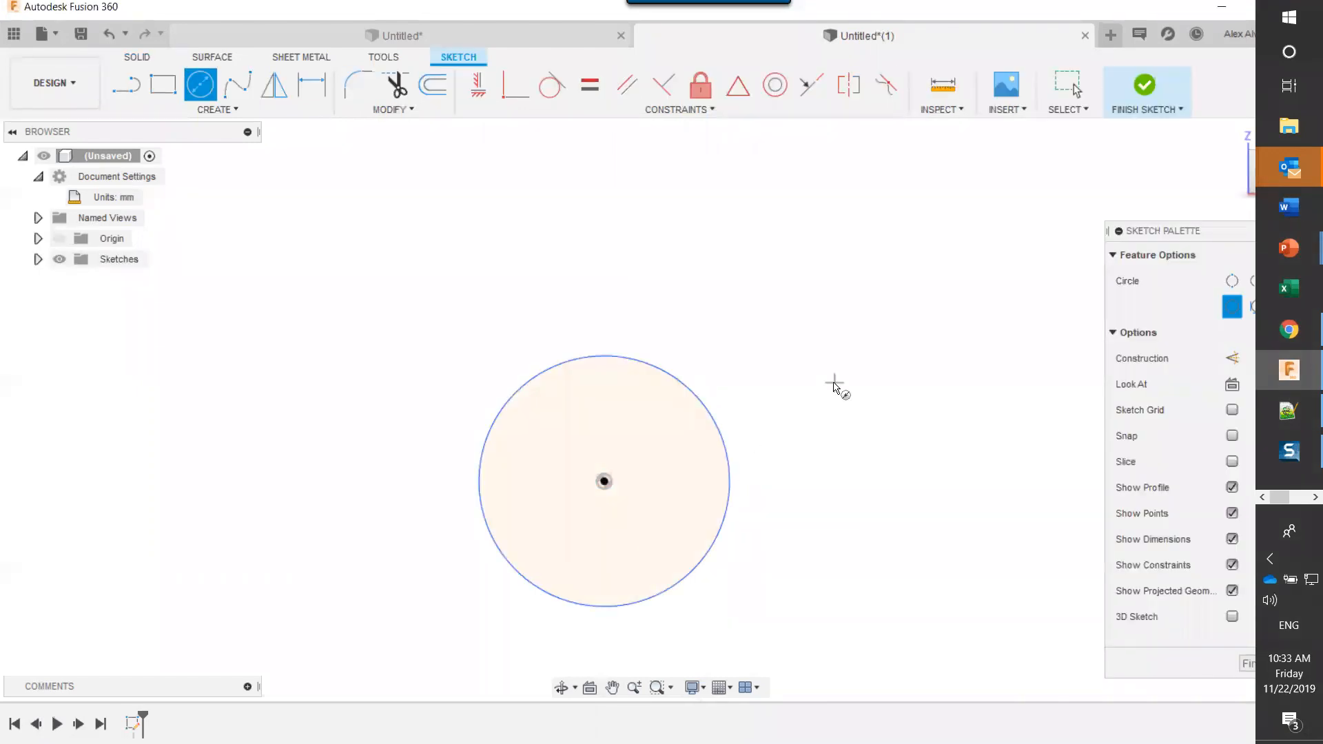
pyautogui.press('Escape')
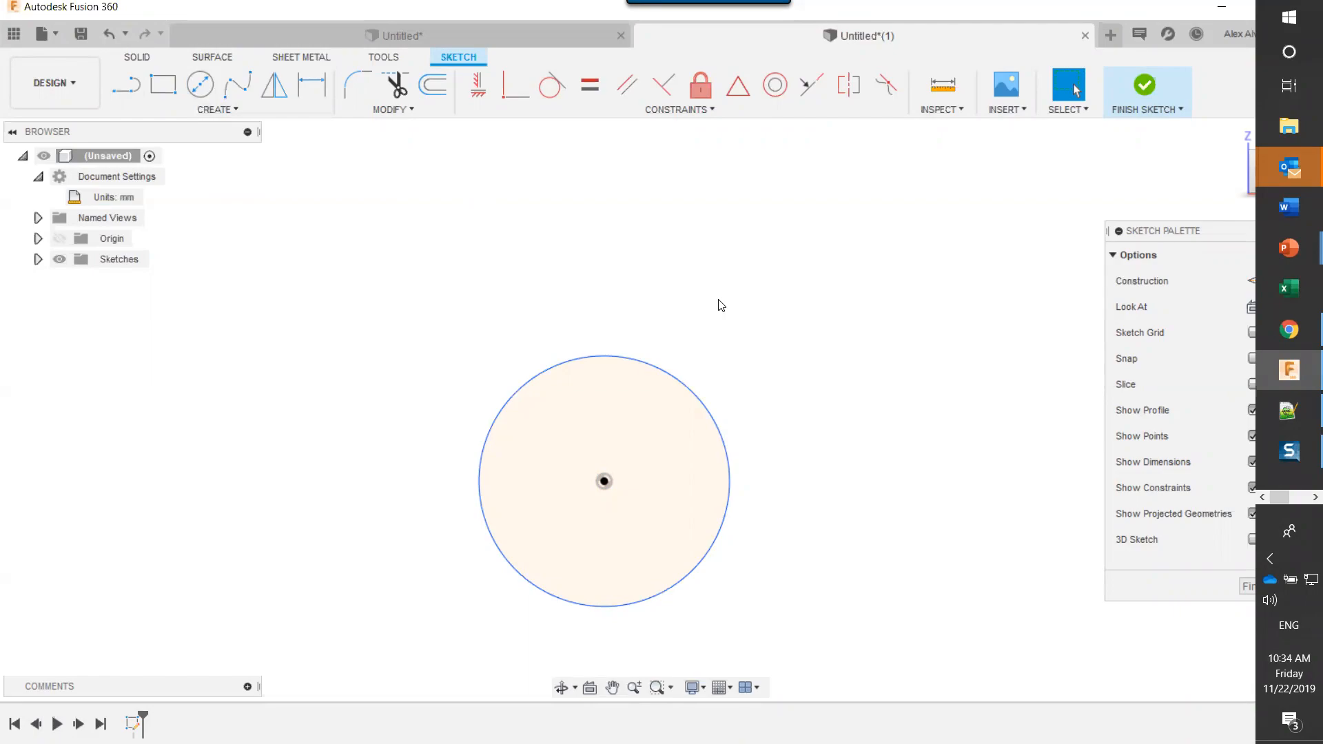
# - Check the reference drawing in Snagit Editor, then return to Fusion 360 and dimension the circle by radius at 30 mm
pyautogui.hotkey('alt', 'Tab')
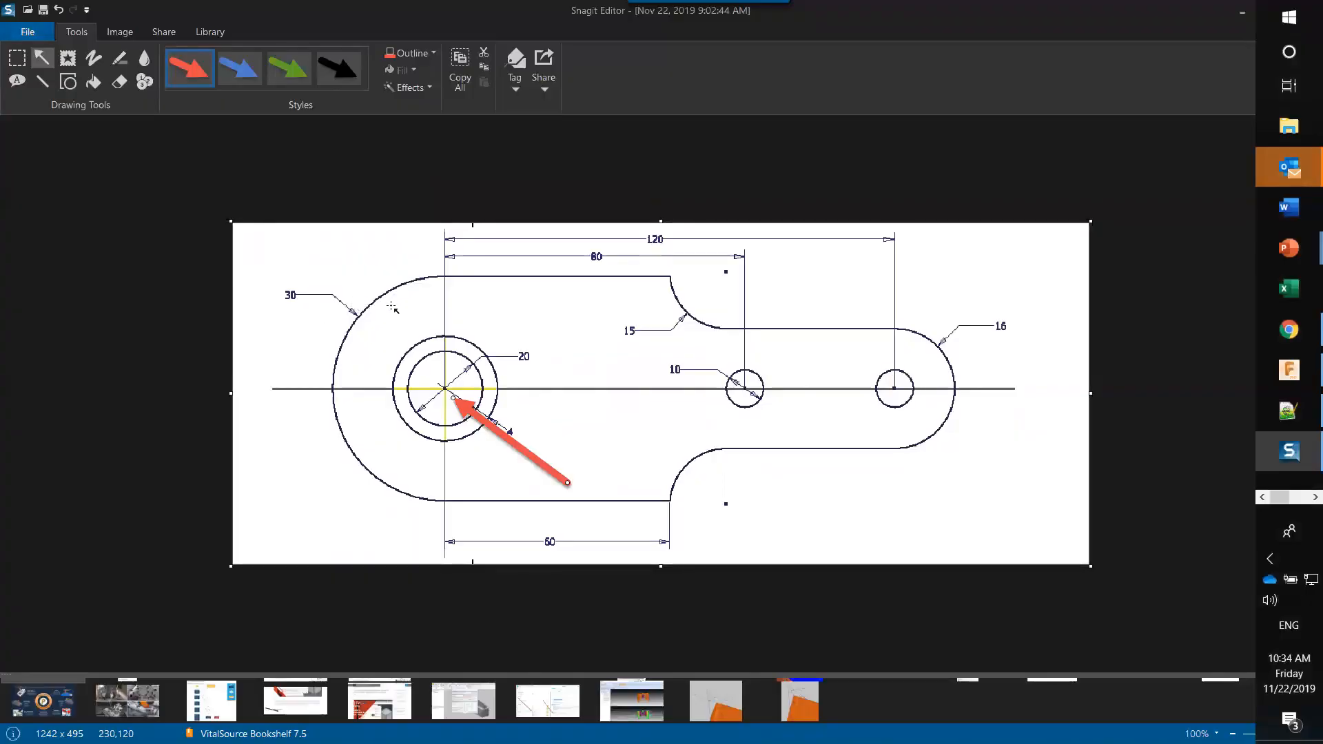
pyautogui.hotkey('alt', 'Tab')
pyautogui.press('d')
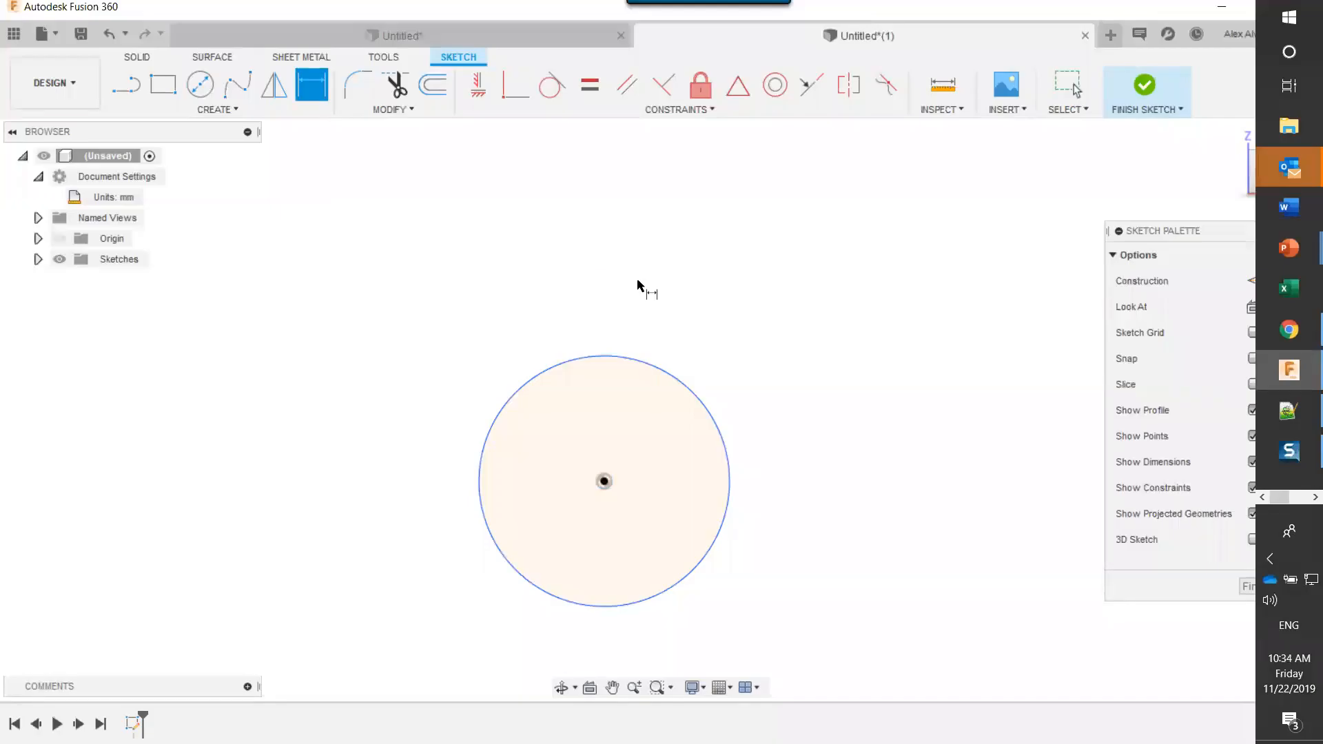
pyautogui.click(643, 368)
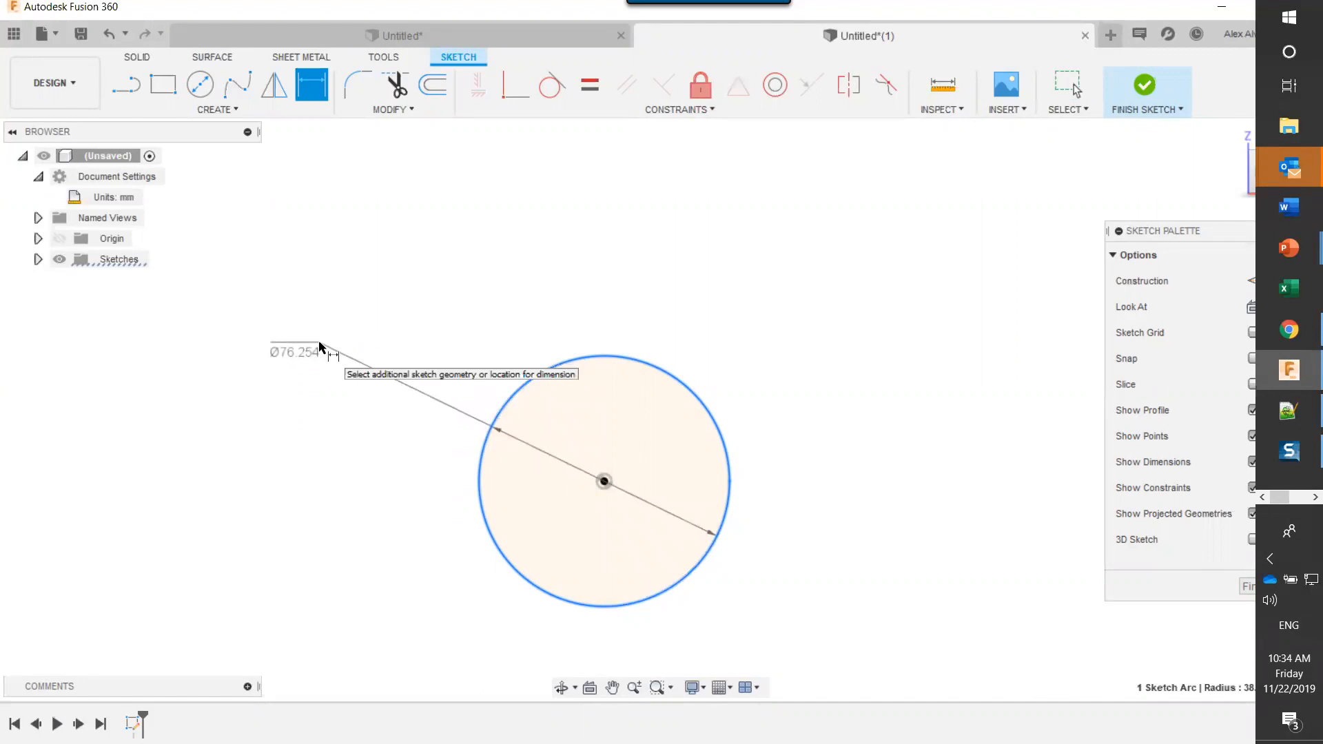
pyautogui.rightClick(319, 342)
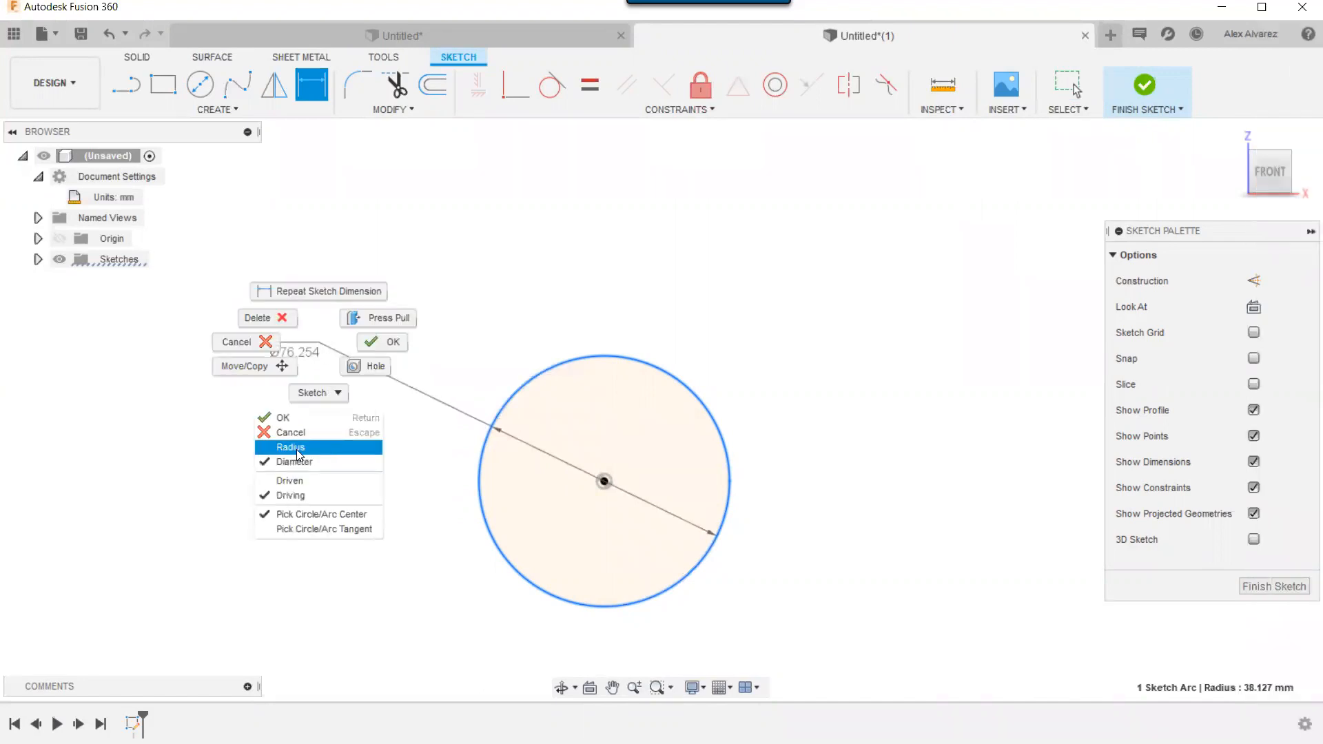
pyautogui.click(299, 451)
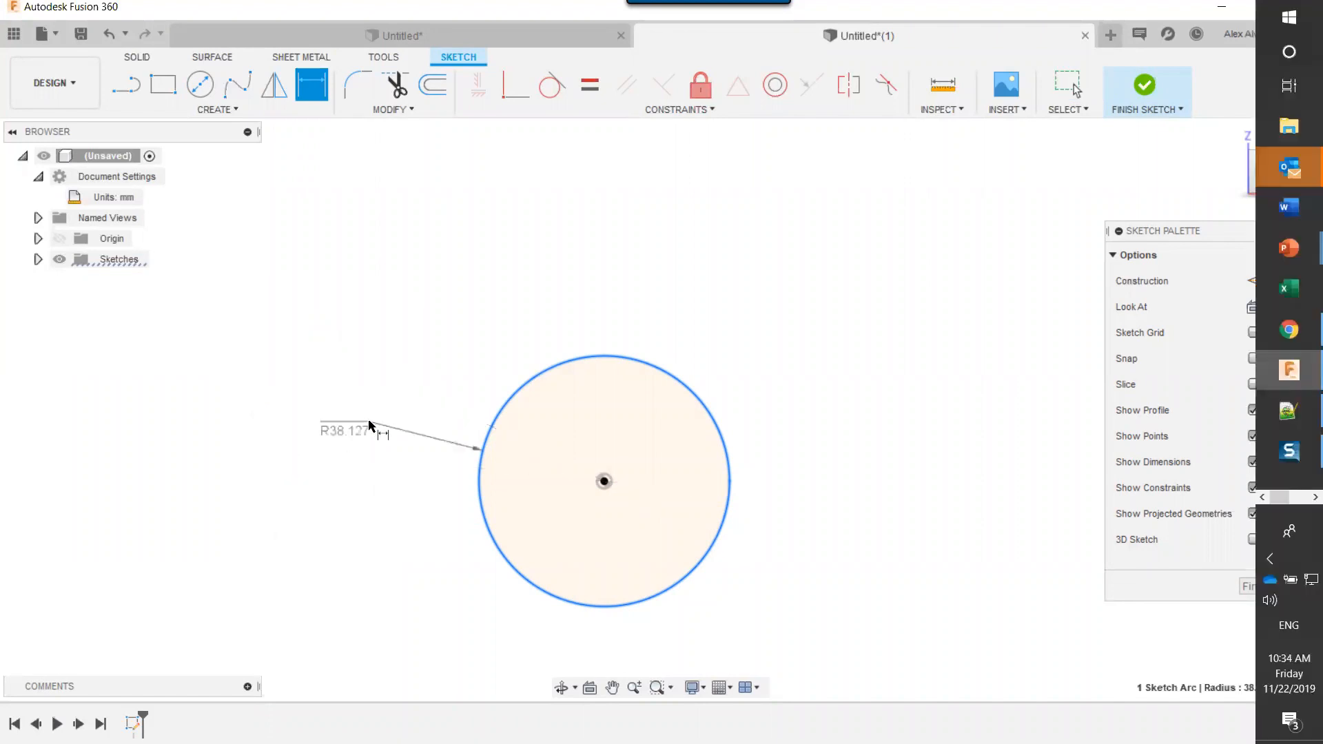
pyautogui.click(370, 421)
pyautogui.write('3')
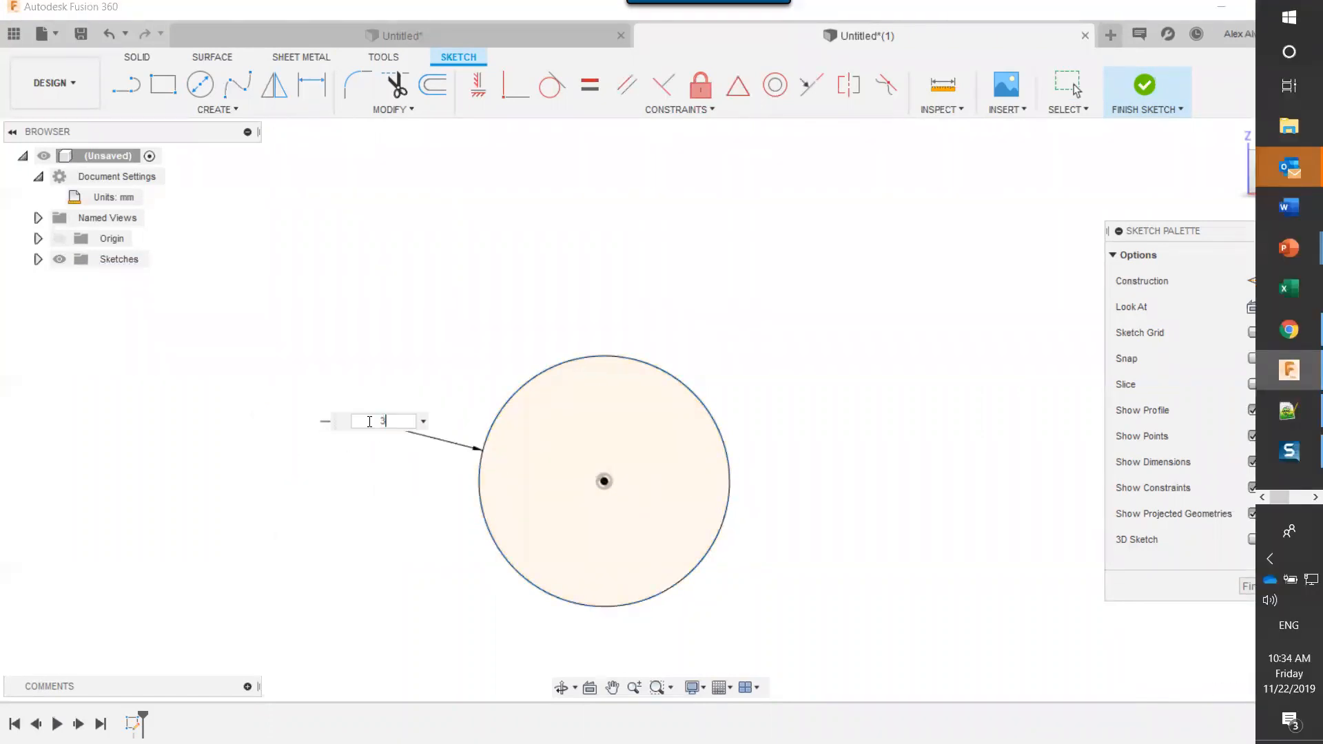
pyautogui.write('0')
pyautogui.press('Return')
pyautogui.press('Escape')
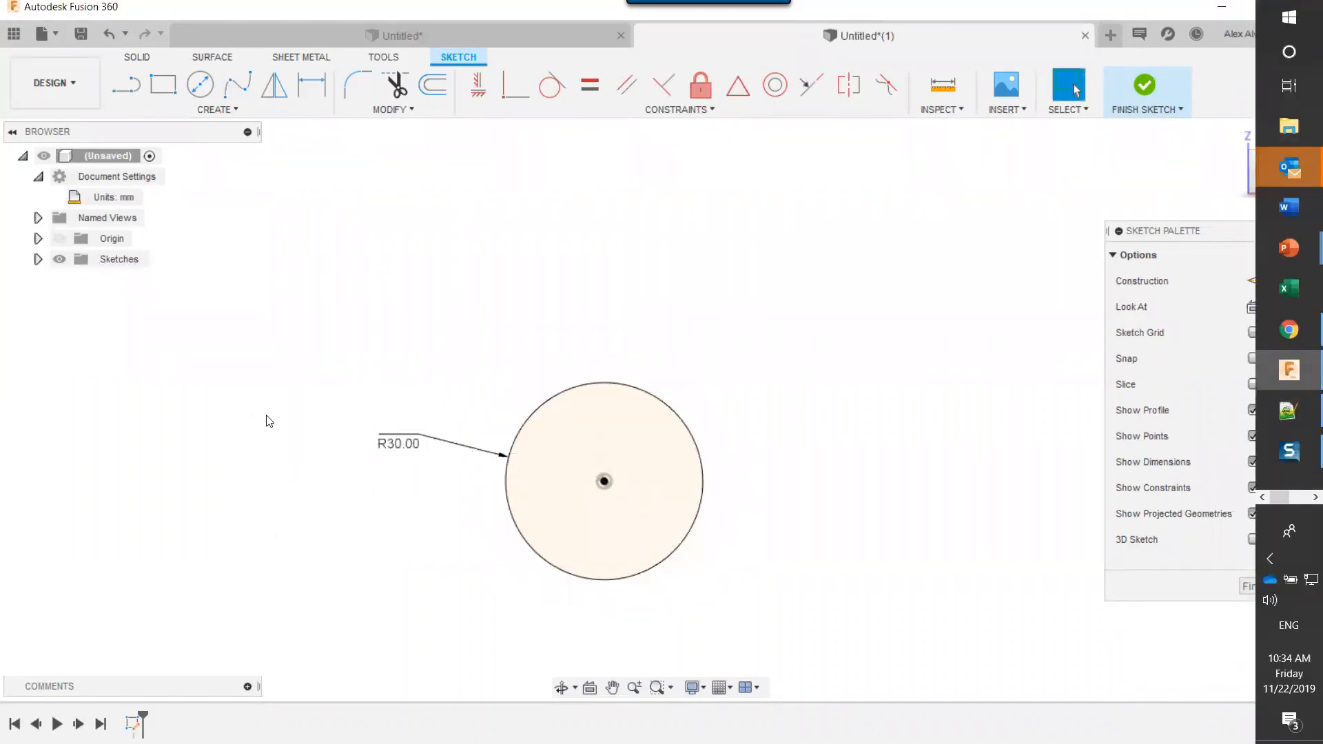
# - Switch to Snagit Editor and undo the red arrow drawn on the reference drawing
pyautogui.hotkey('alt', 'Tab')
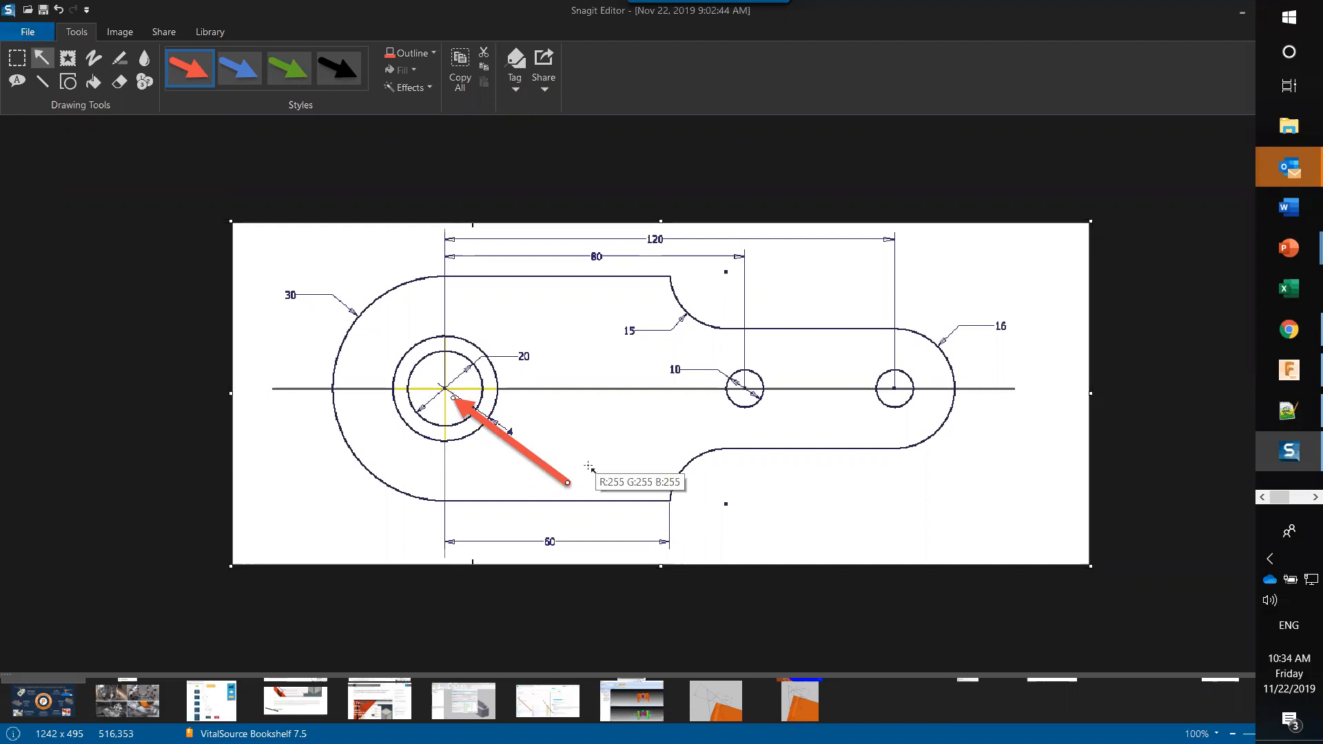
pyautogui.hotkey('ctrl', 'z')
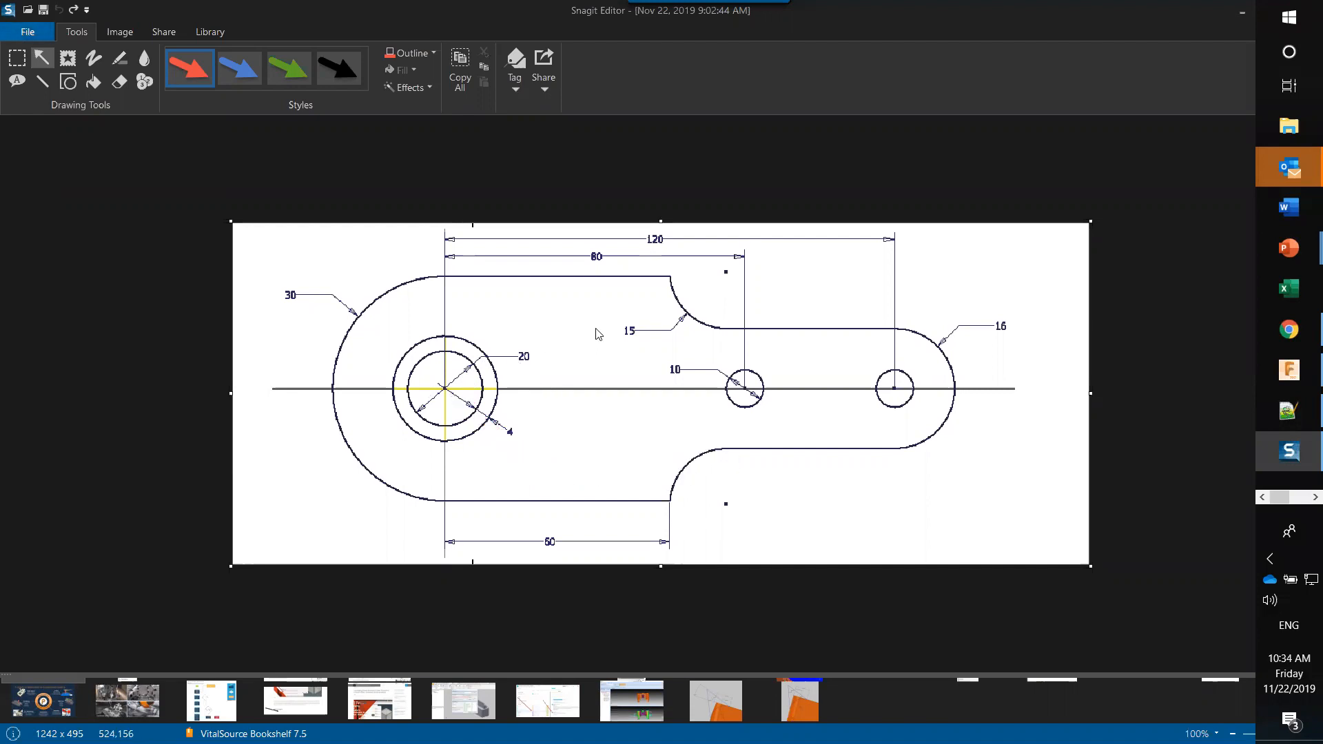
# - Return to Fusion 360 and draw a circle 20 mm in diameter centred on the origin inside the 30 mm radius circle
pyautogui.hotkey('alt', 'Tab')
pyautogui.press('c')
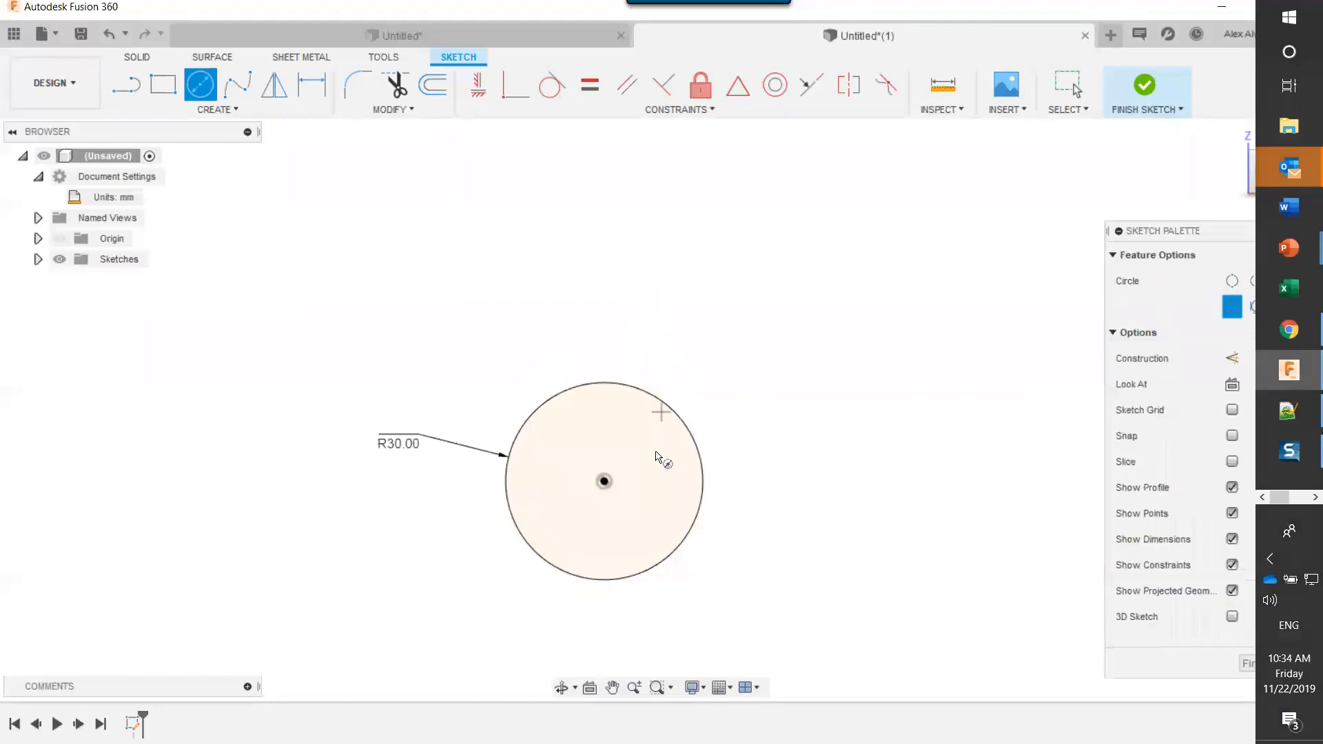
pyautogui.click(606, 483)
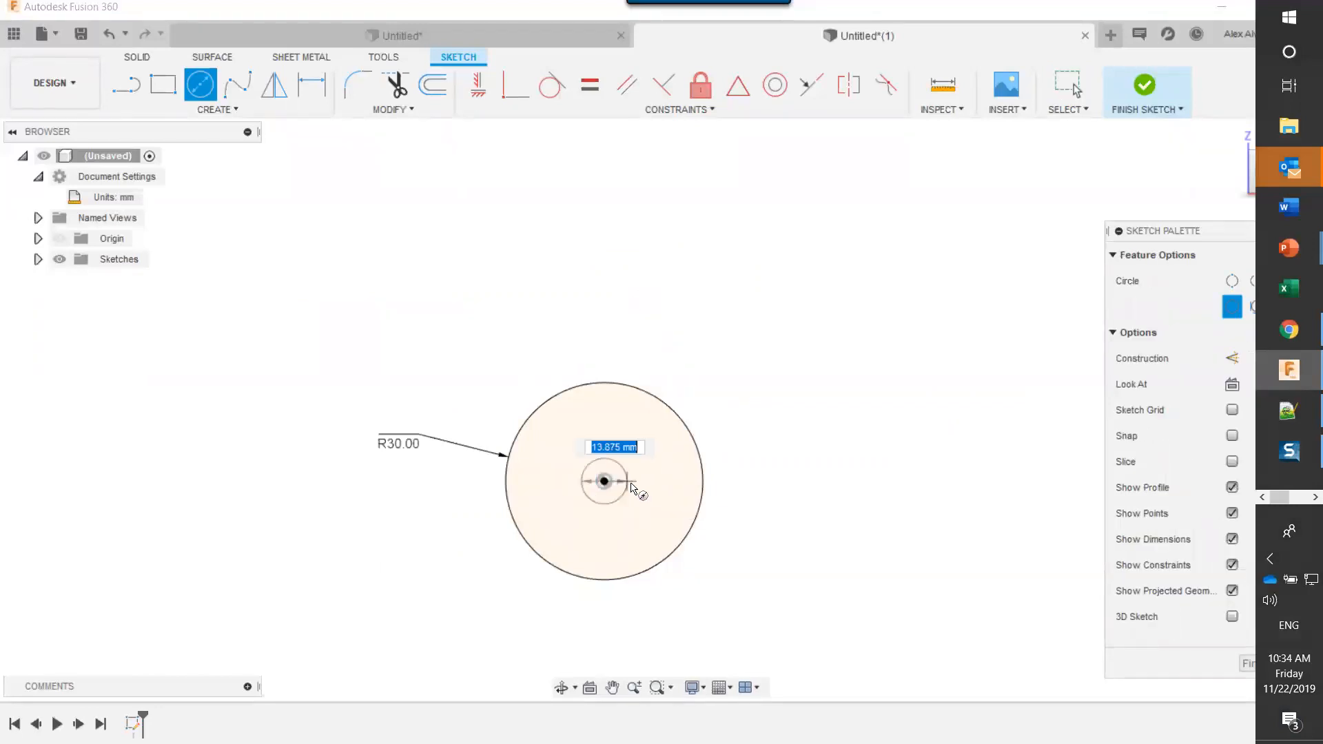
pyautogui.write('20')
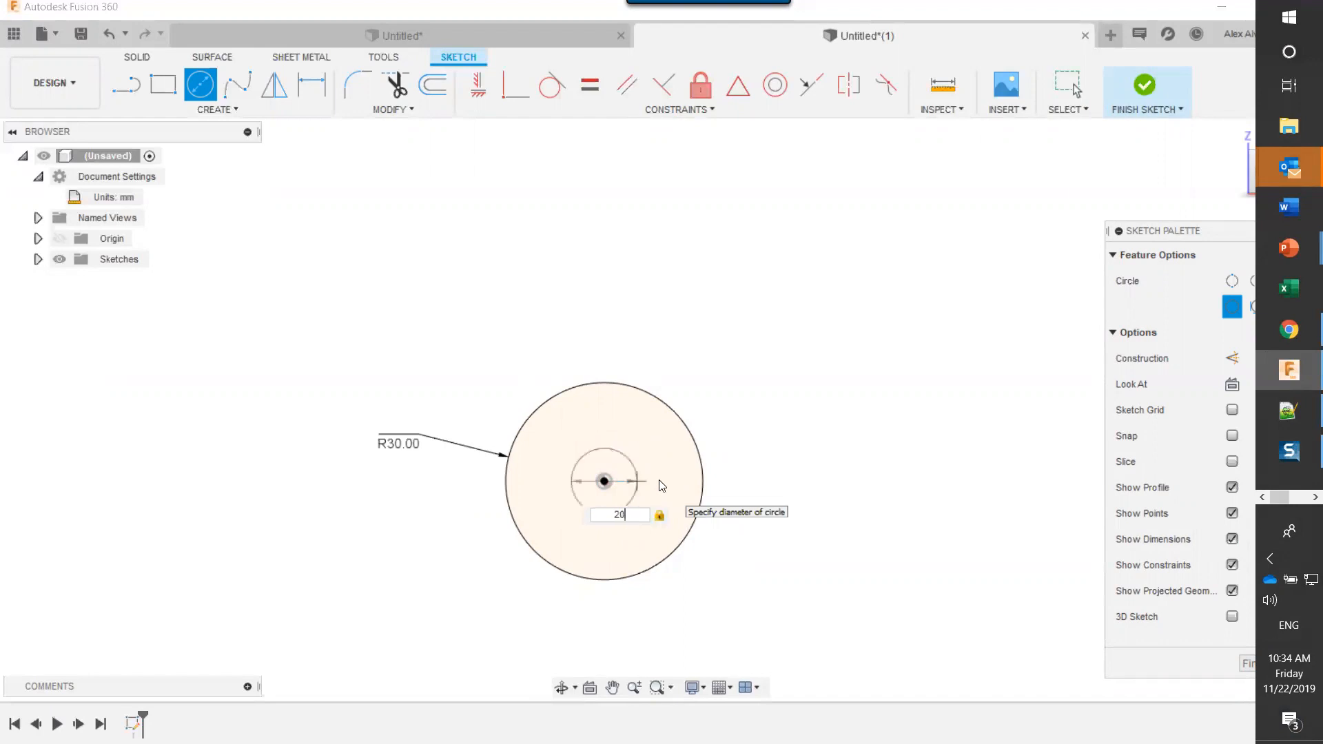
pyautogui.press('Return')
pyautogui.press('Escape')
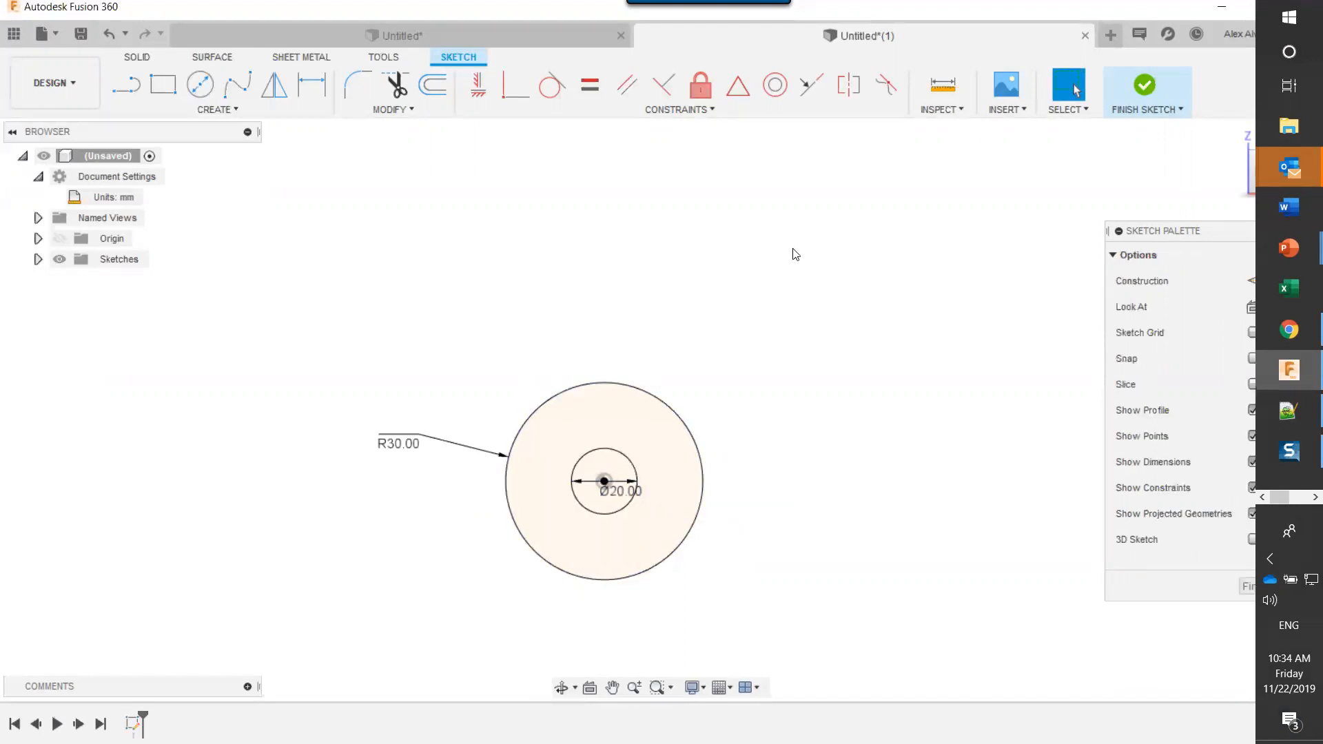
# - Offset the 20 mm circle outward by 4 mm
pyautogui.press('o')
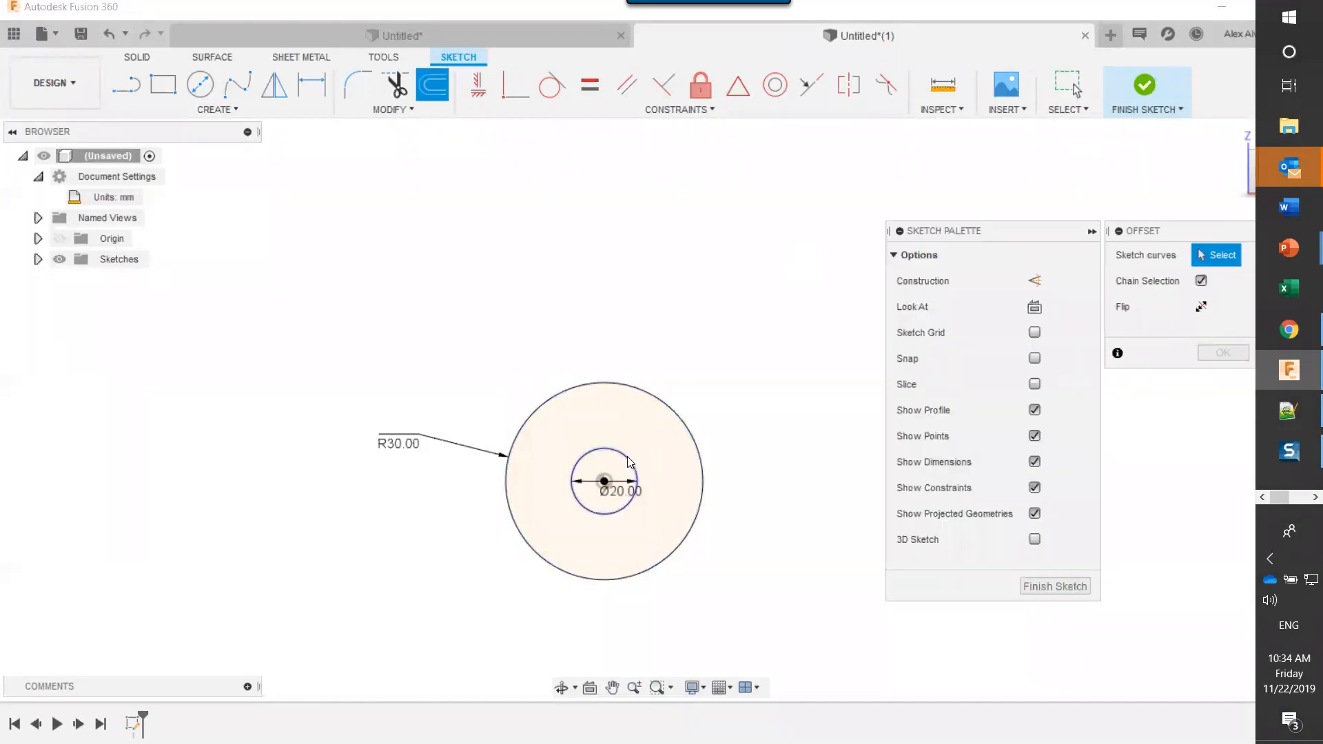
pyautogui.click(634, 473)
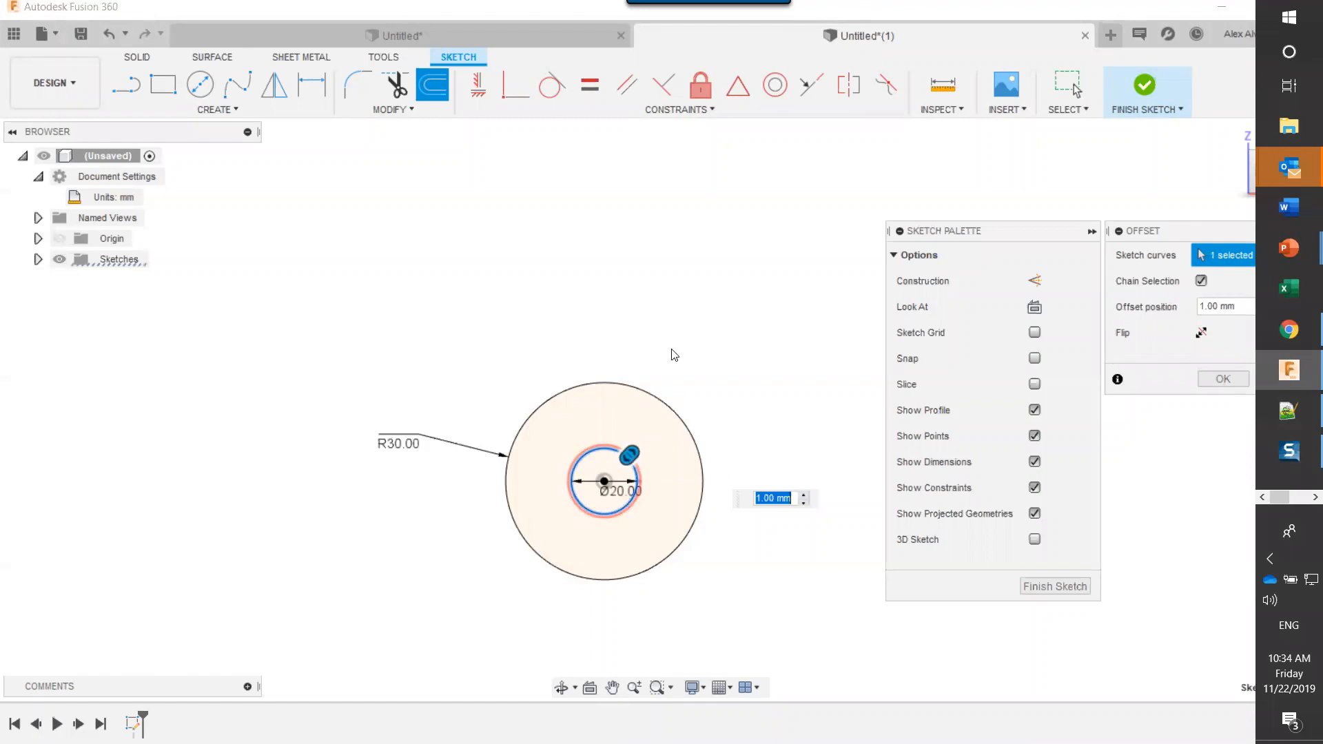
pyautogui.write('4')
pyautogui.press('Return')
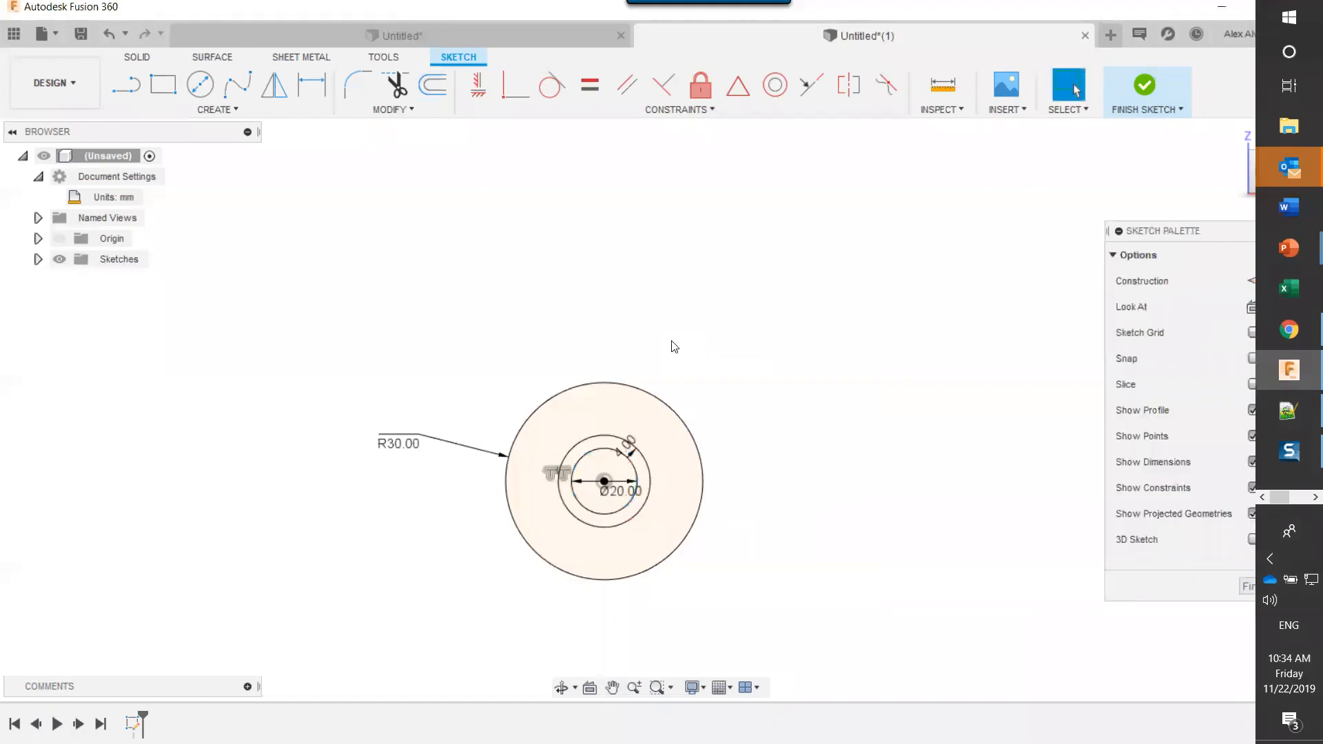
# - Draw a horizontal line about 73 mm long to the right, tangent to the top of the 30 mm radius circle
pyautogui.moveTo(686, 307); pyautogui.dragTo(557, 287, button='middle')
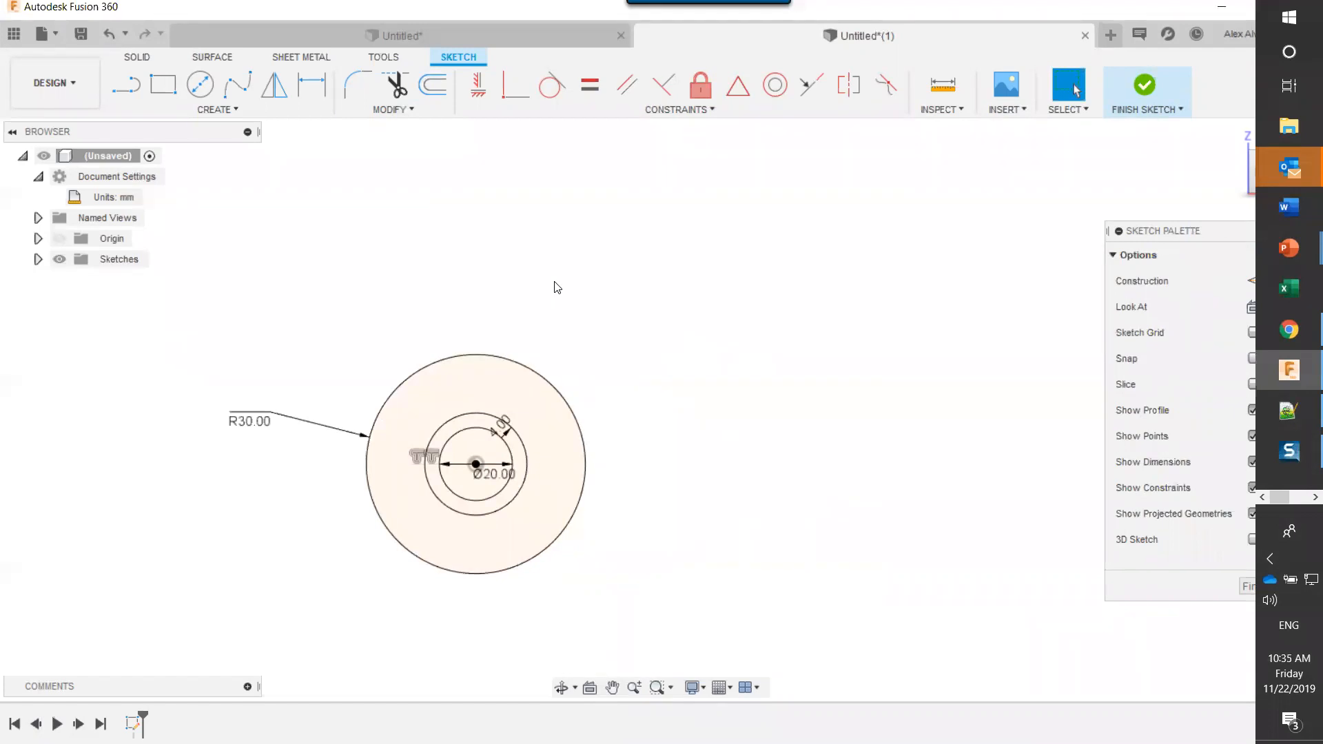
pyautogui.press('l')
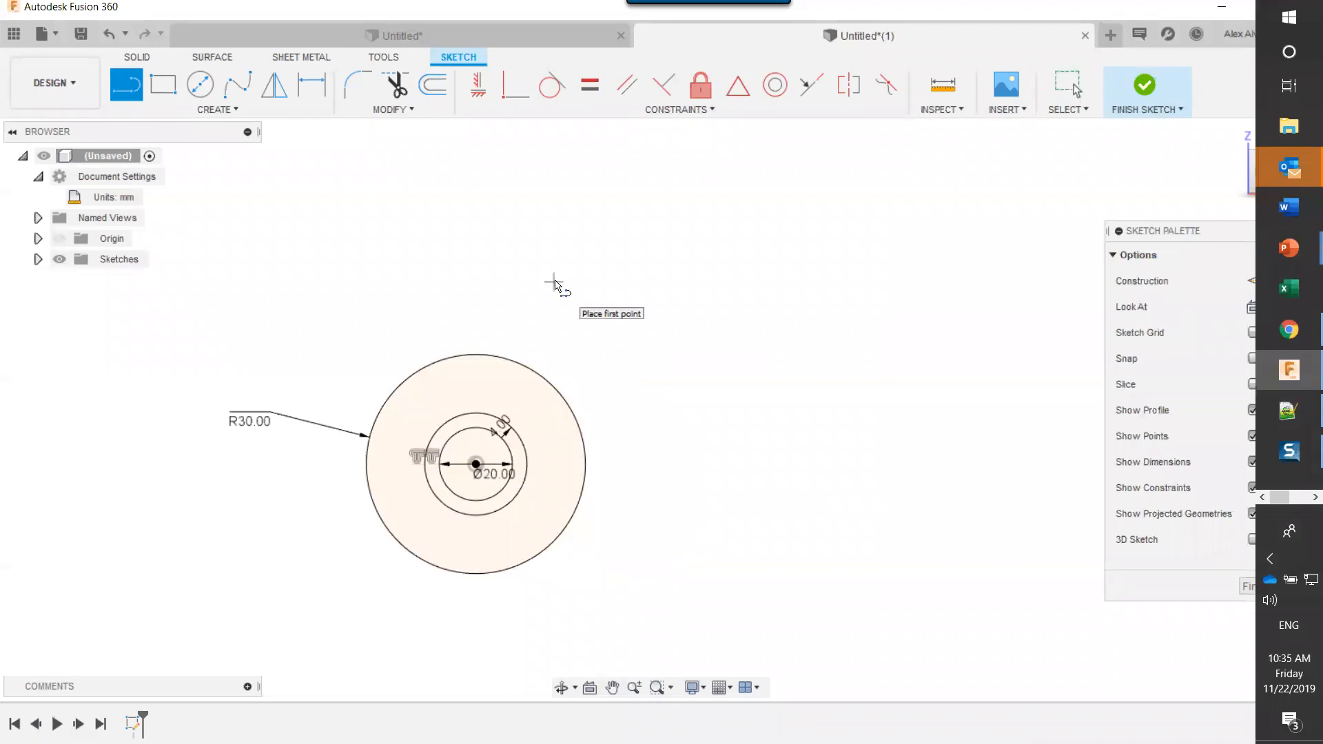
pyautogui.moveTo(531, 287); pyautogui.dragTo(476, 274, button='middle')
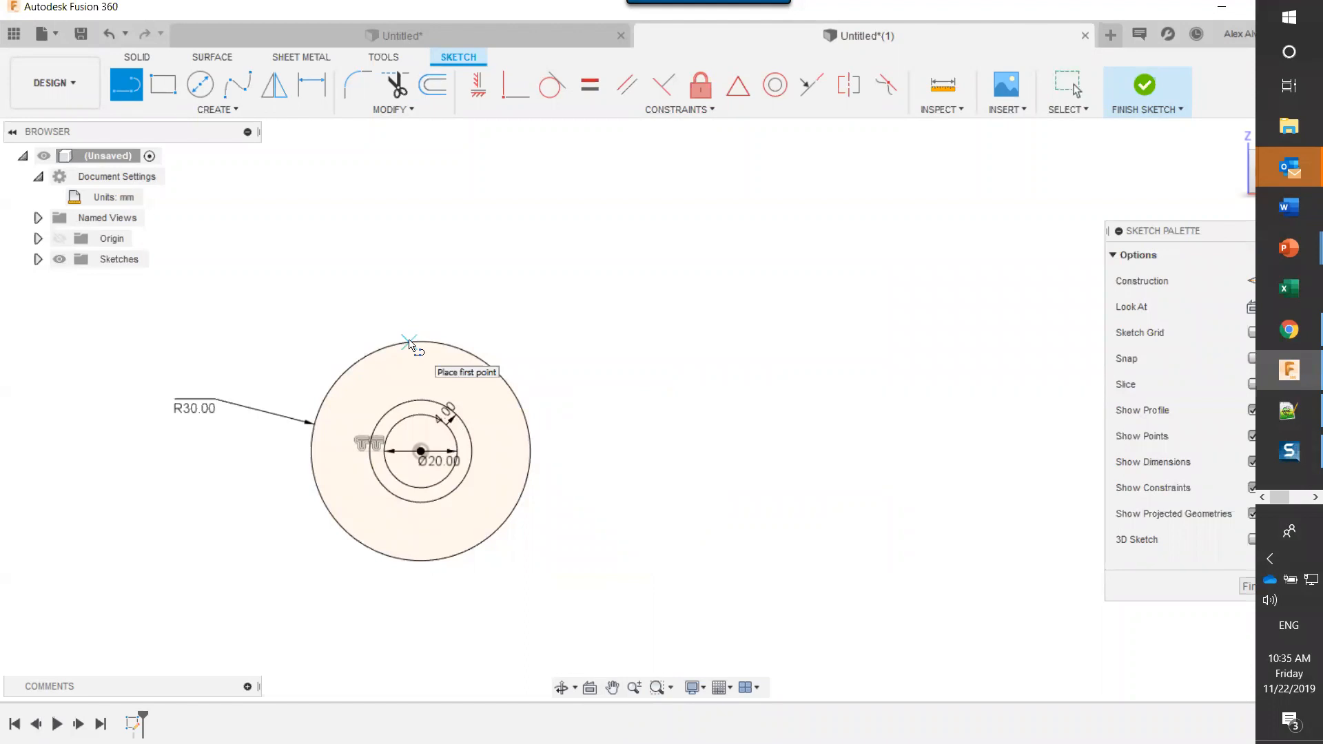
pyautogui.click(413, 342)
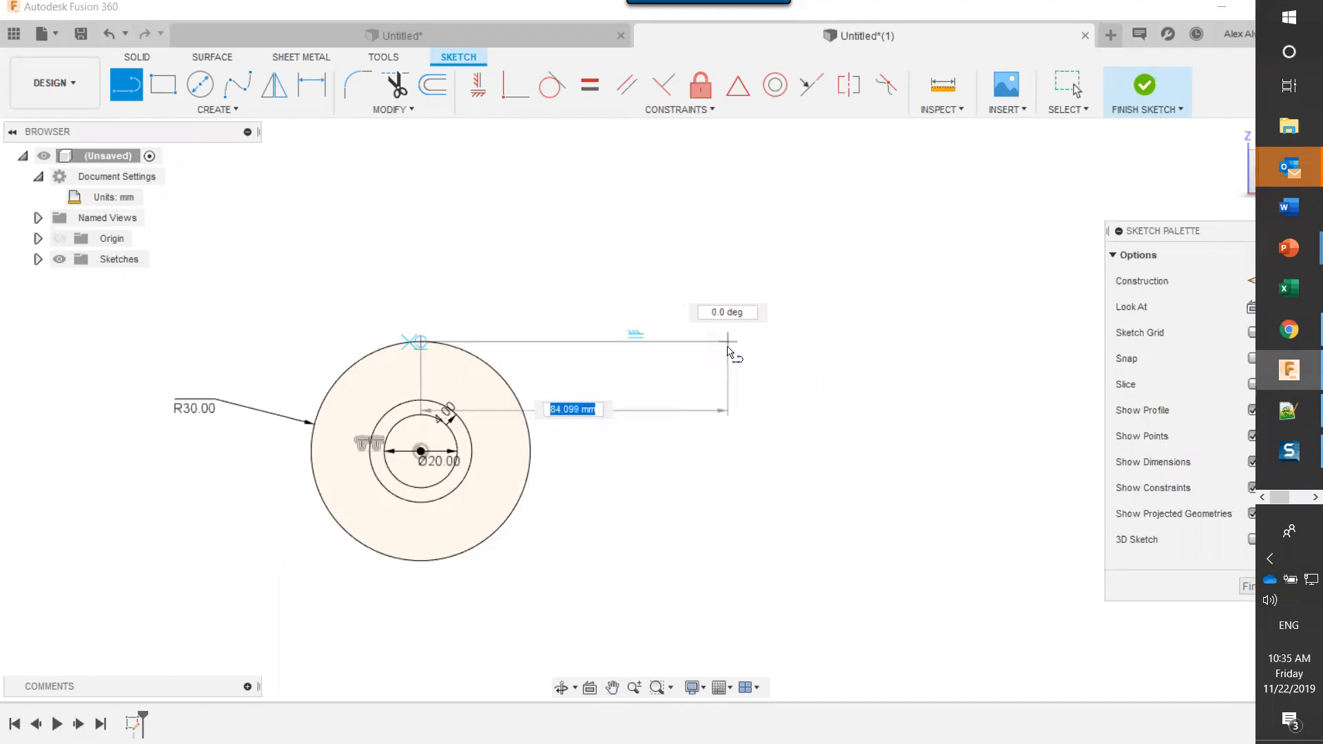
pyautogui.click(728, 341)
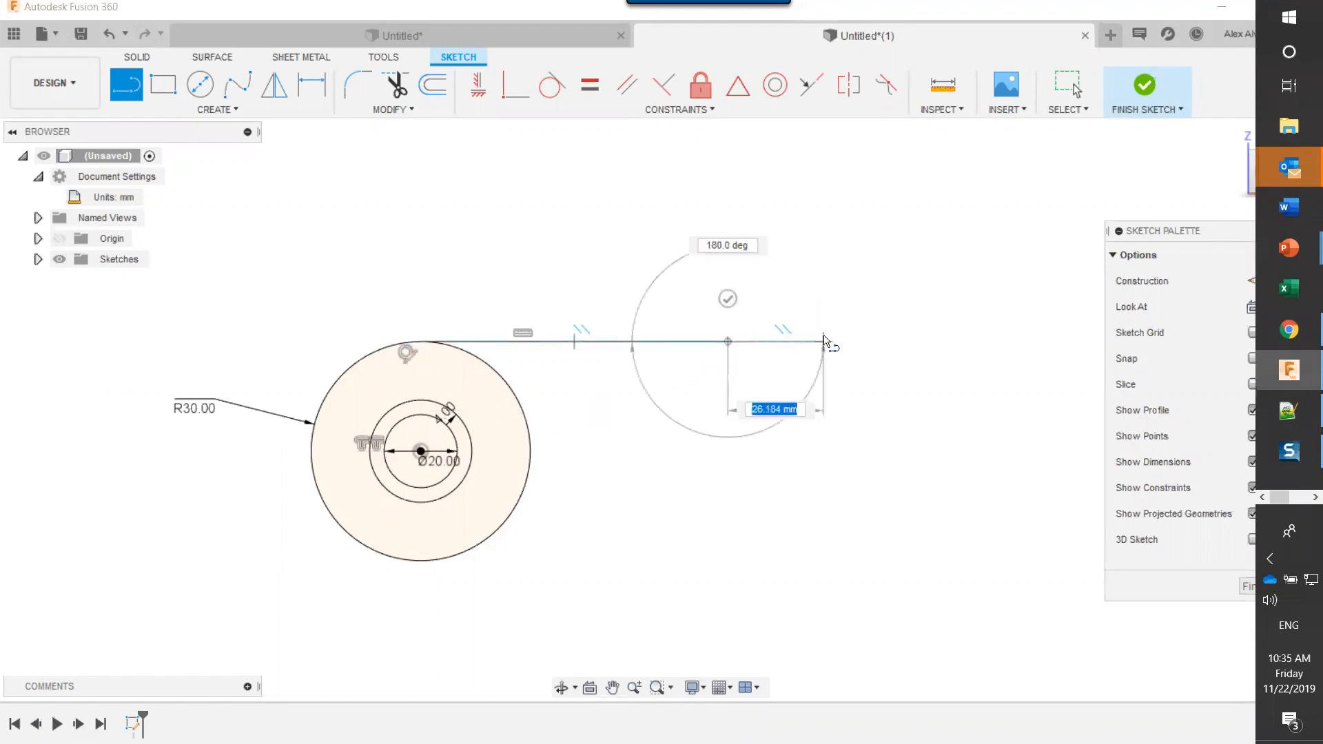
pyautogui.press('Escape')
pyautogui.moveTo(854, 359); pyautogui.dragTo(811, 322, button='middle')
pyautogui.moveTo(782, 369); pyautogui.dragTo(722, 326, button='middle')
pyautogui.moveTo(564, 303); pyautogui.dragTo(563, 301)
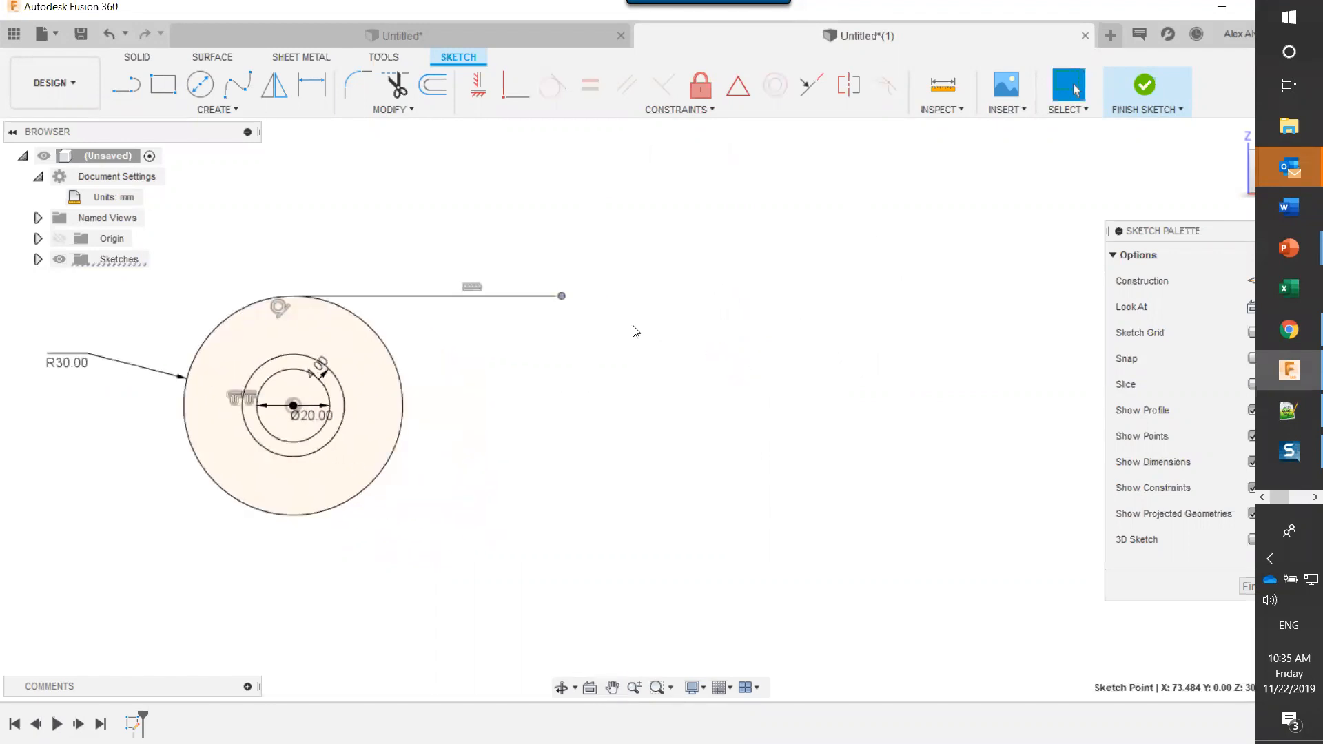
# - Draw two concentric circles to the right of the tangent line's free end, for the plate's small rounded end and its hole
pyautogui.press('c')
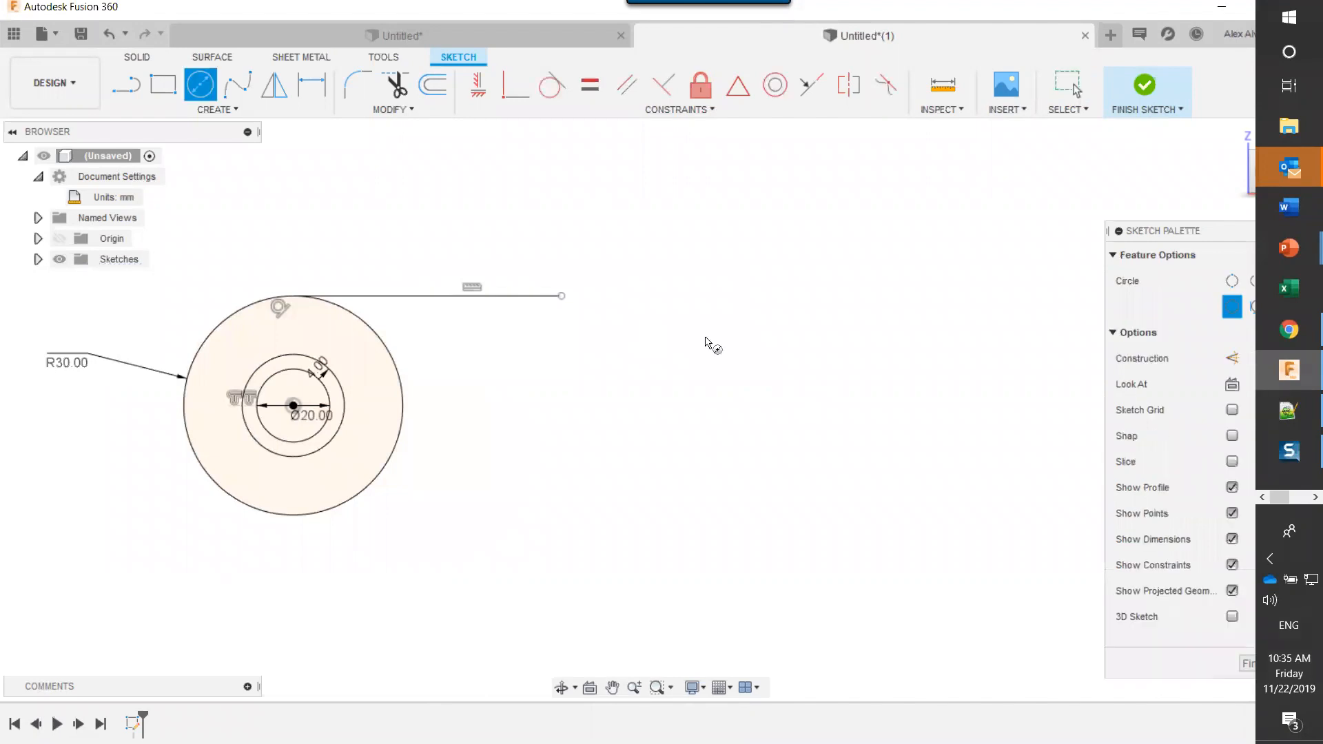
pyautogui.click(804, 414)
pyautogui.click(898, 439)
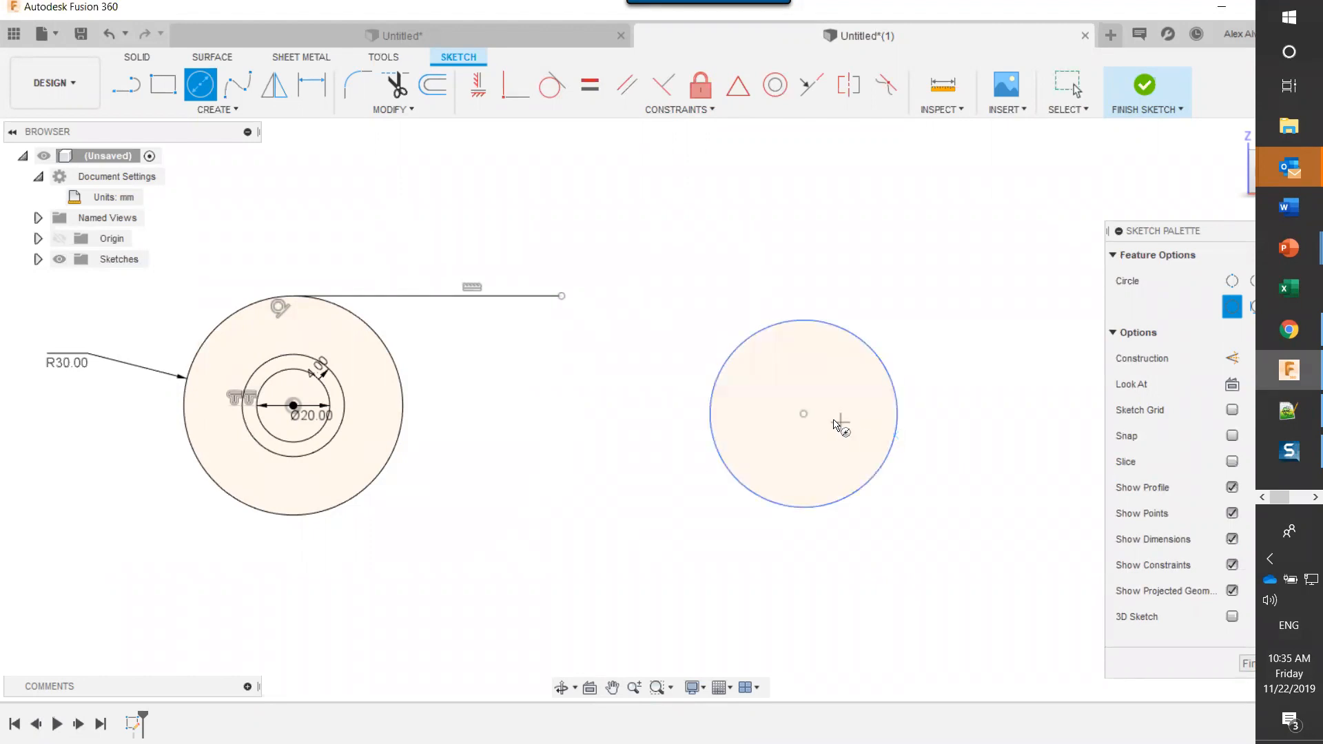
pyautogui.click(802, 414)
pyautogui.click(843, 429)
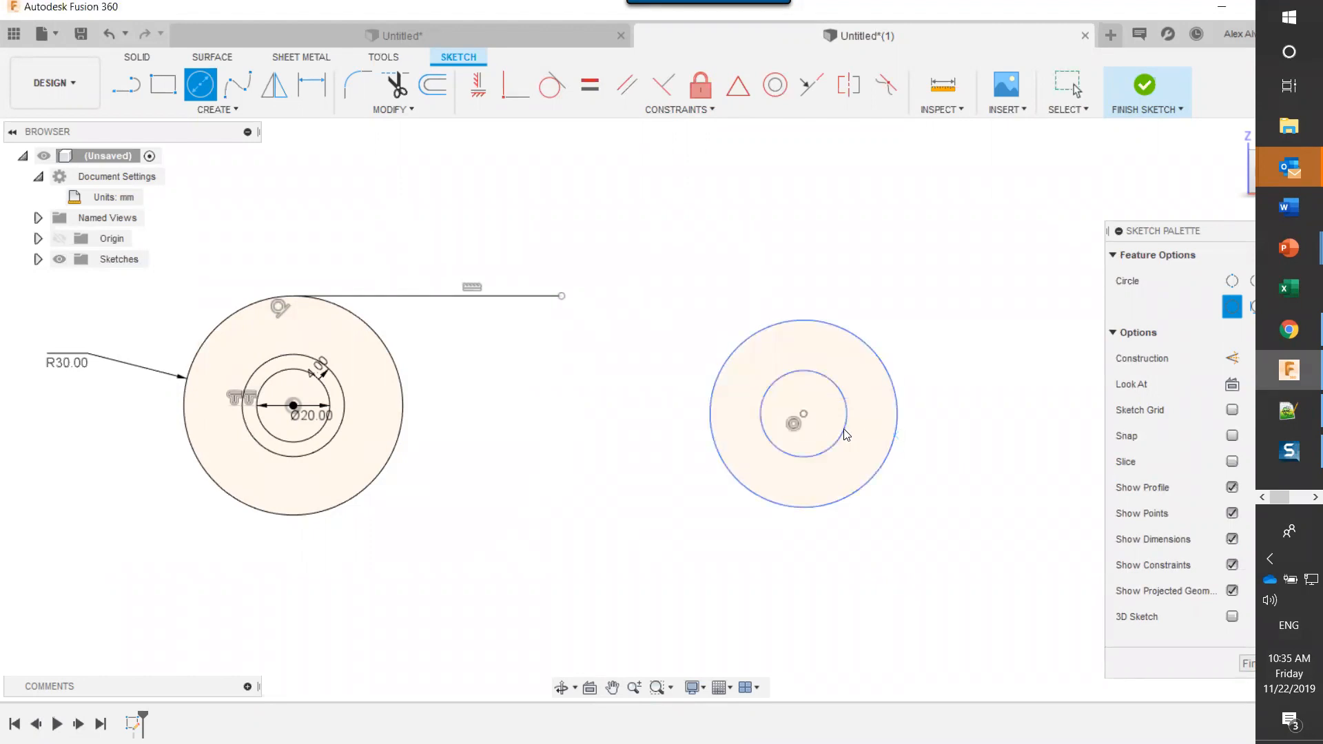
pyautogui.press('Escape')
# - Switch to Snagit Editor and check the dimensions of the plate's small end on the reference drawing
pyautogui.press('super+Tab')
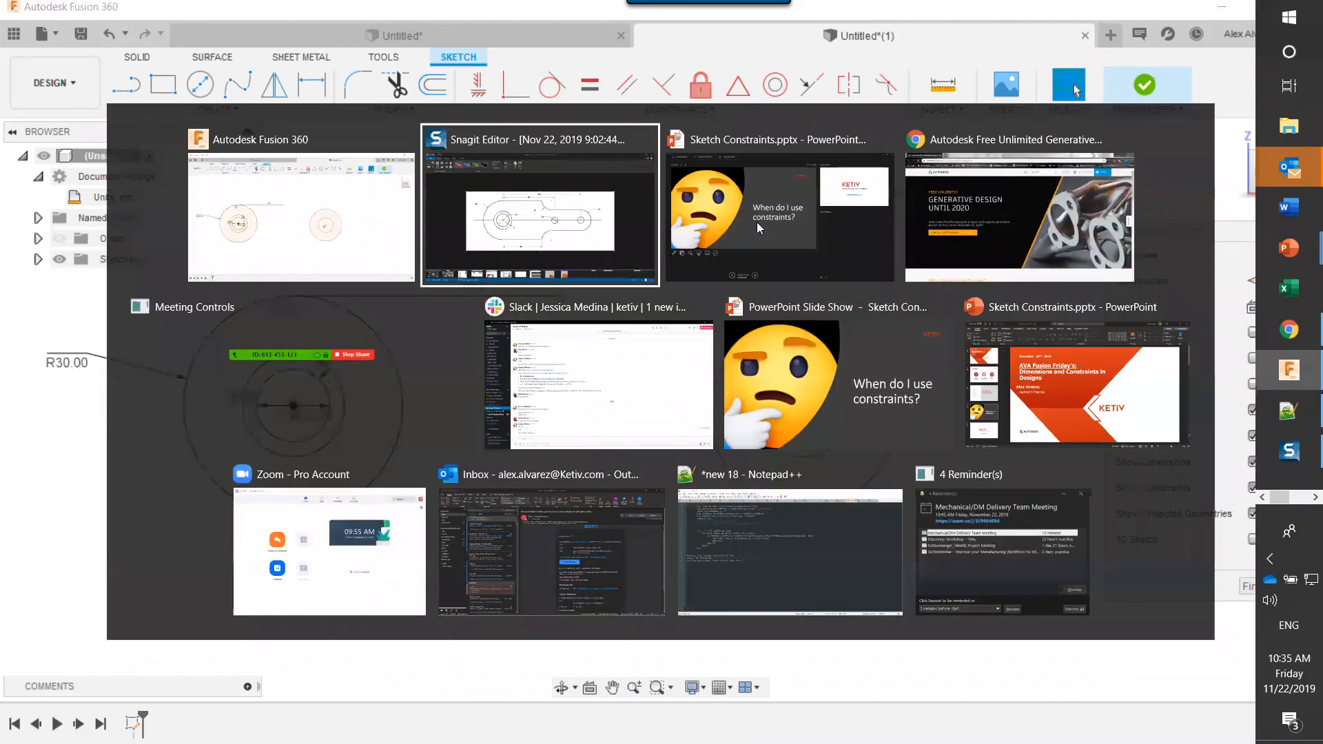
pyautogui.click(477, 228)
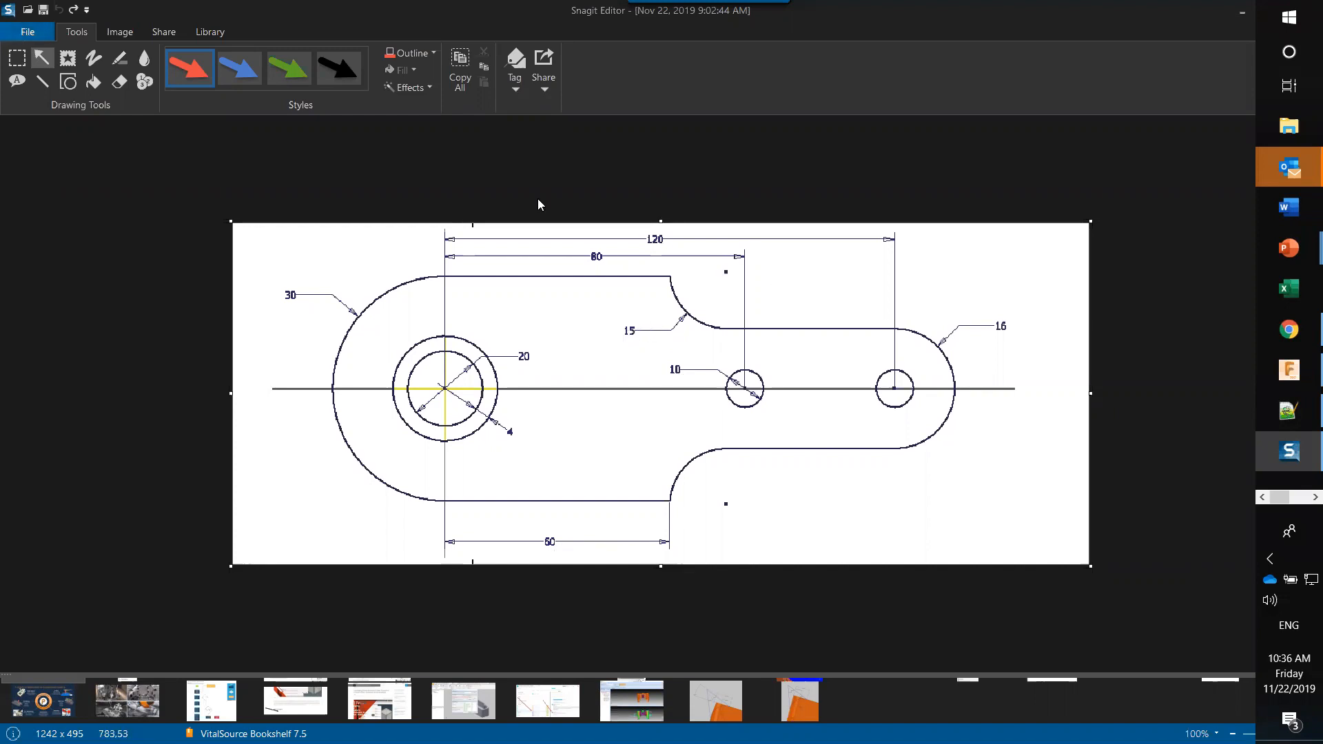
# - Switch back to Fusion 360 and dimension the outer circle of the plate's small end with a 16 mm radius
pyautogui.hotkey('alt', 'Tab')
pyautogui.press('d')
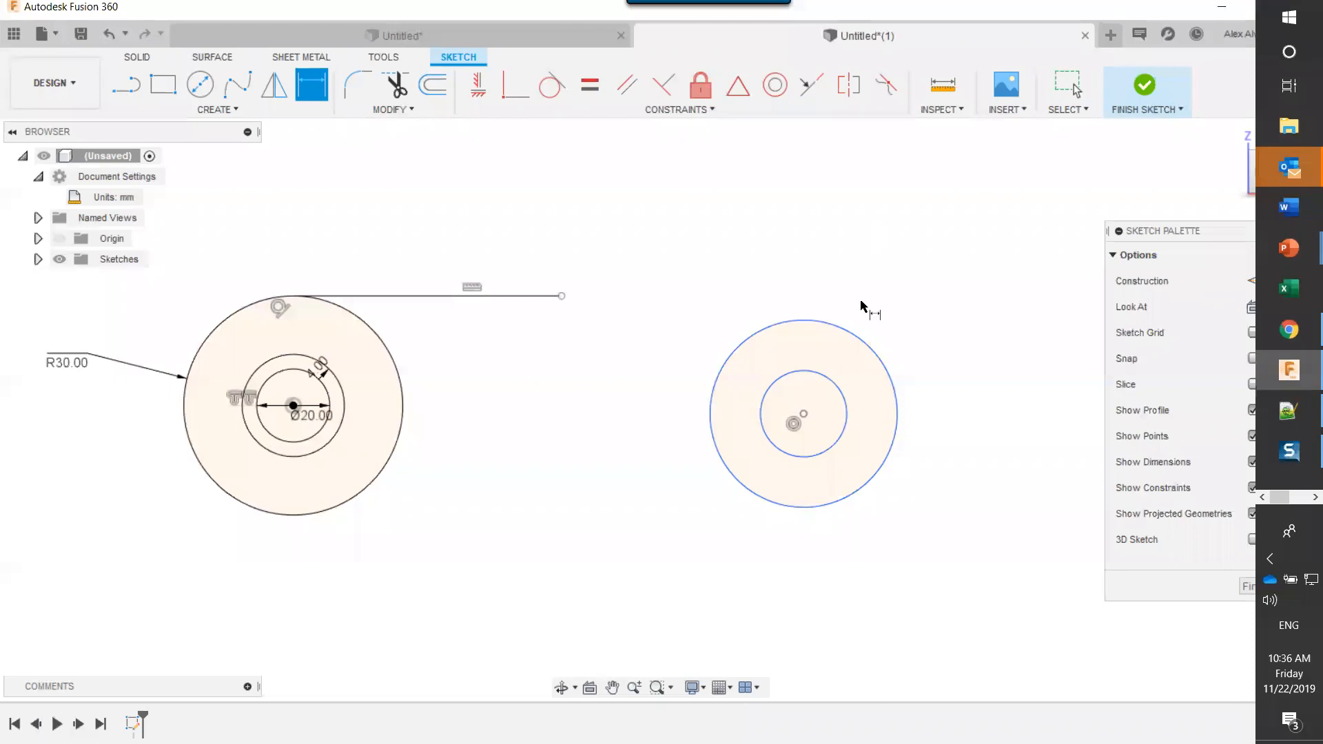
pyautogui.click(875, 355)
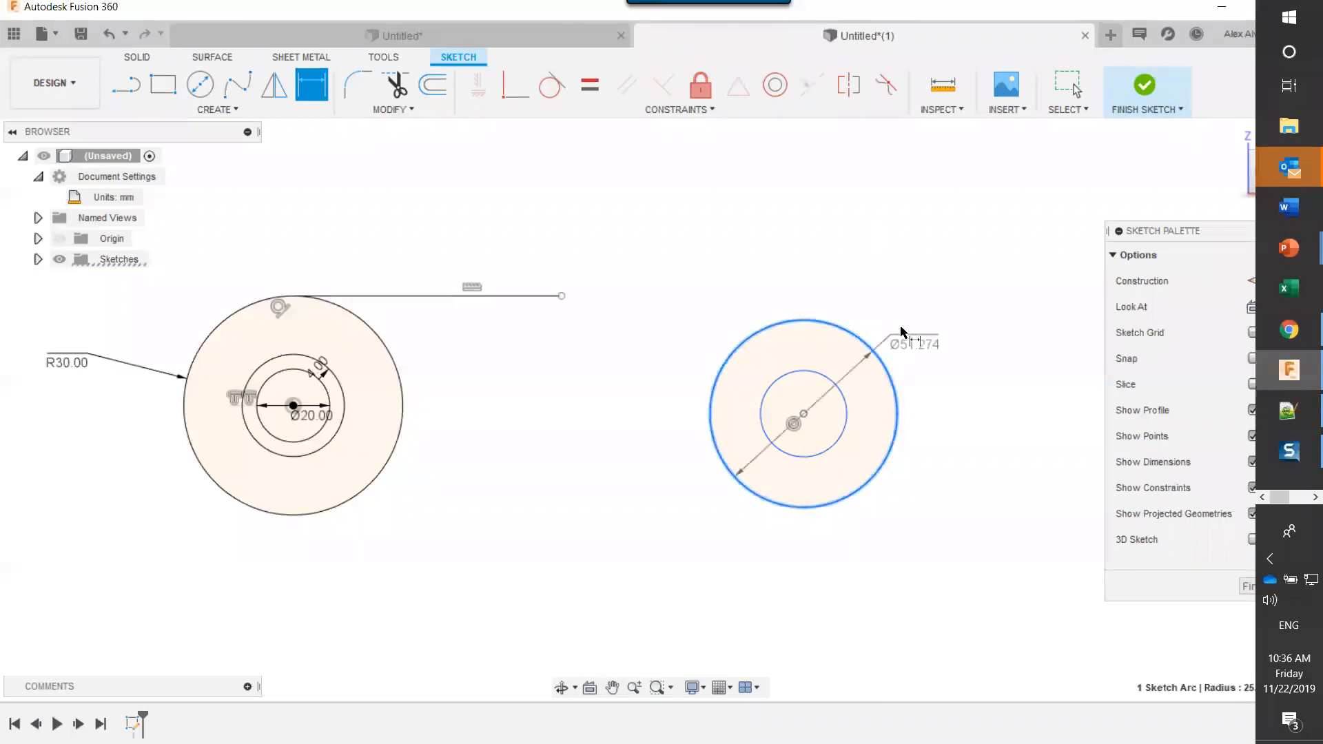
pyautogui.rightClick(935, 303)
pyautogui.click(937, 411)
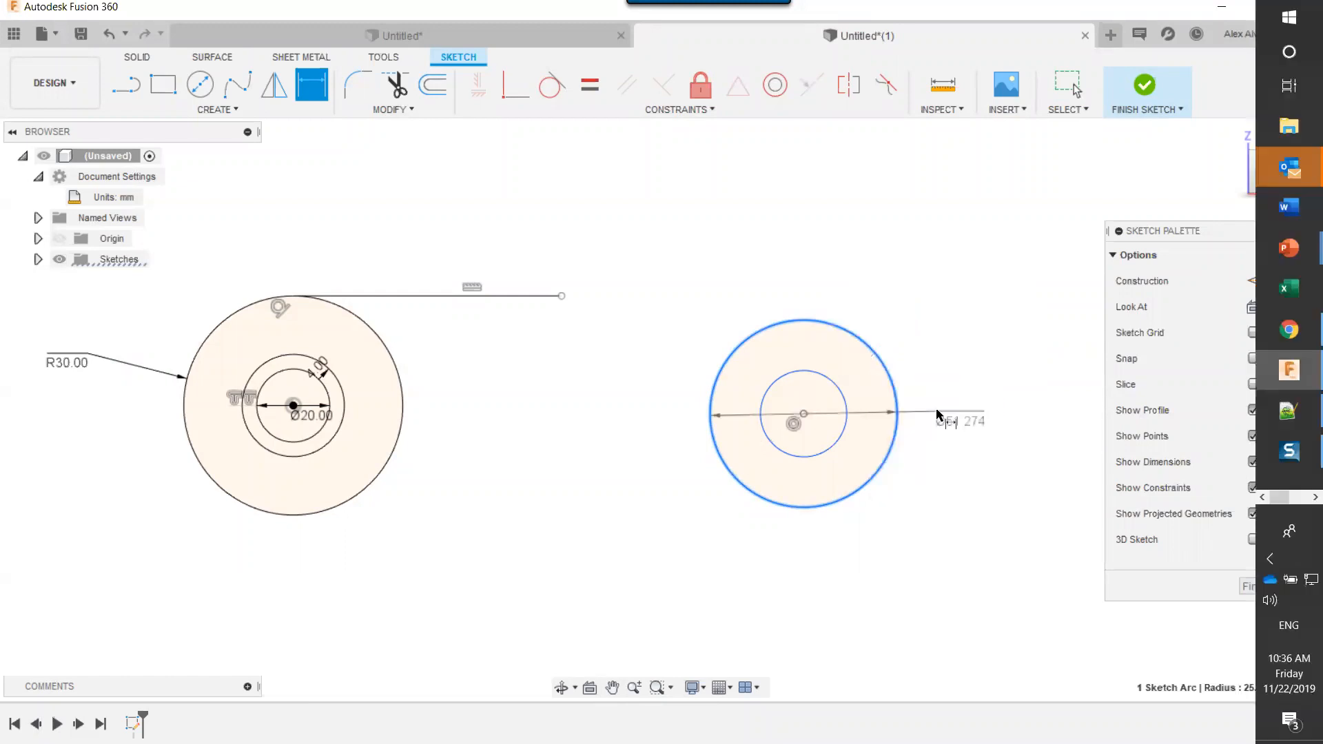
pyautogui.click(980, 374)
pyautogui.write('16')
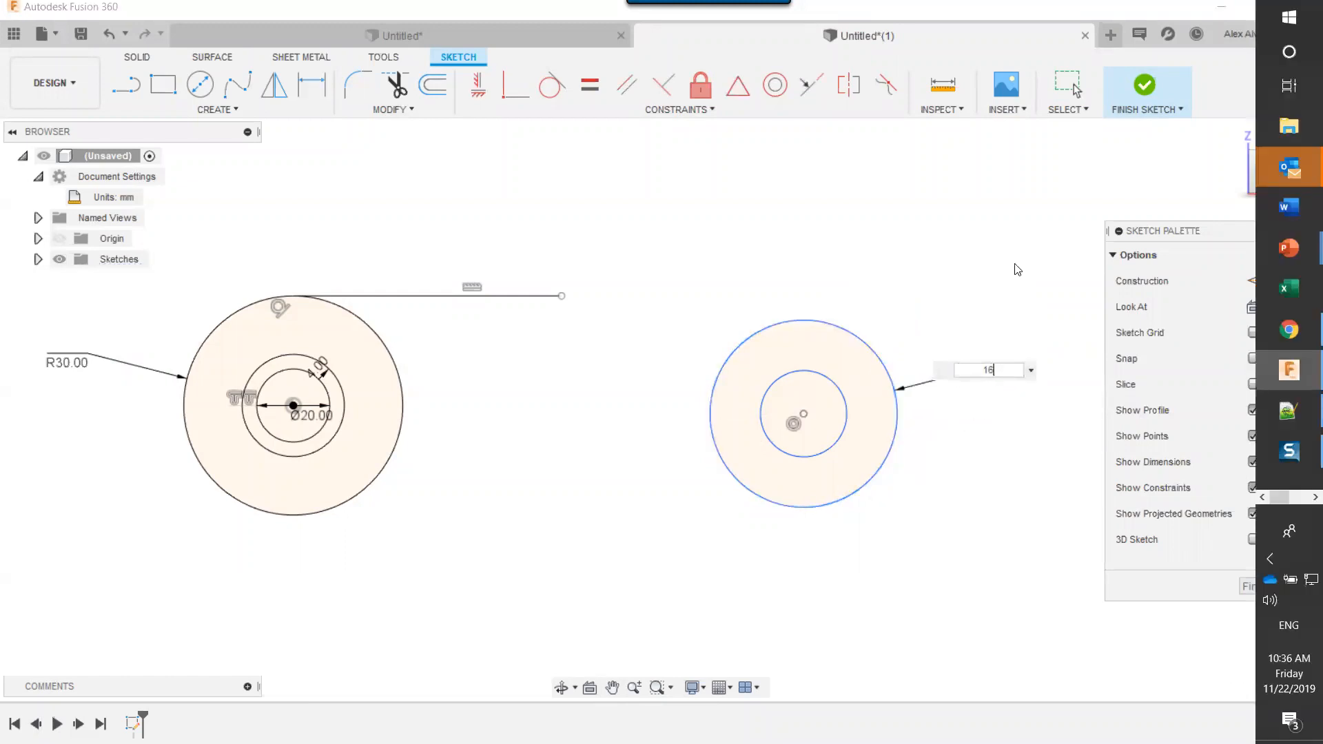
pyautogui.press('Return')
pyautogui.press('Escape')
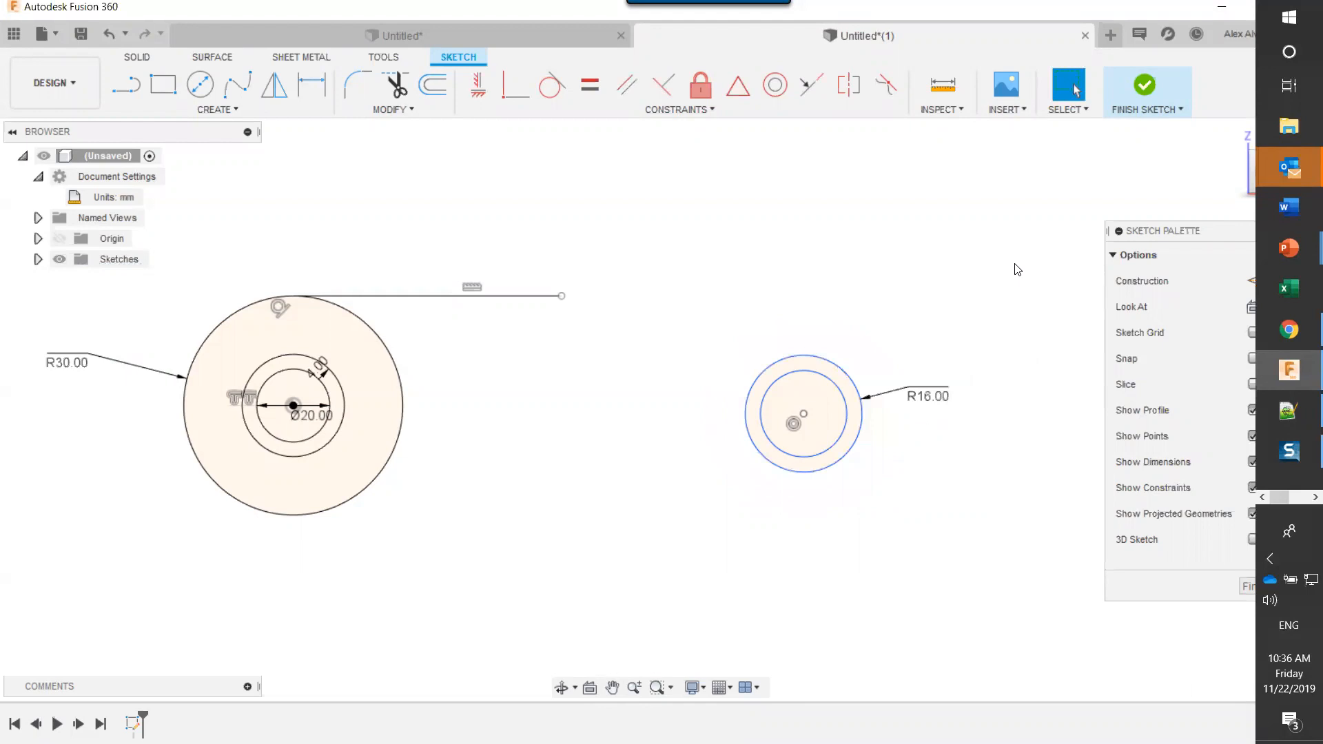
# - Dimension the small end's inner hole circle with a 10 mm diameter
pyautogui.press('d')
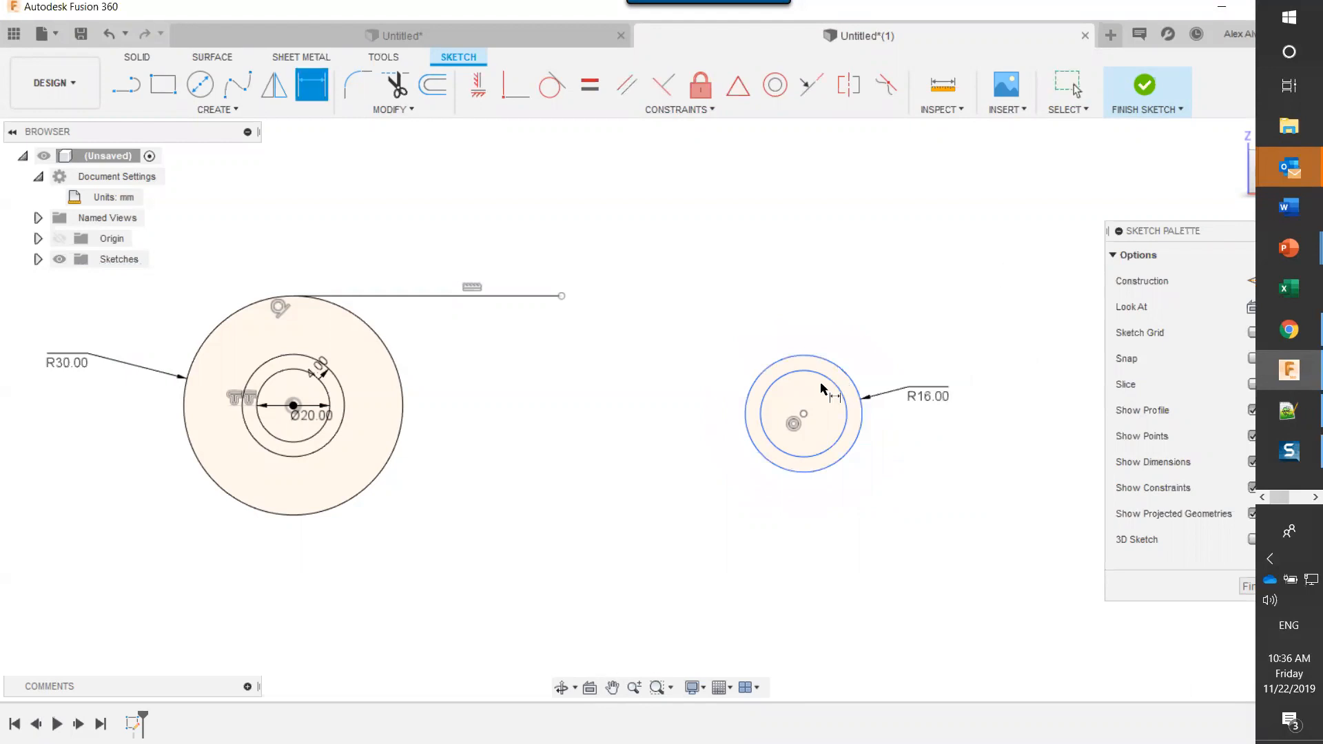
pyautogui.click(821, 384)
pyautogui.click(862, 461)
pyautogui.write('10')
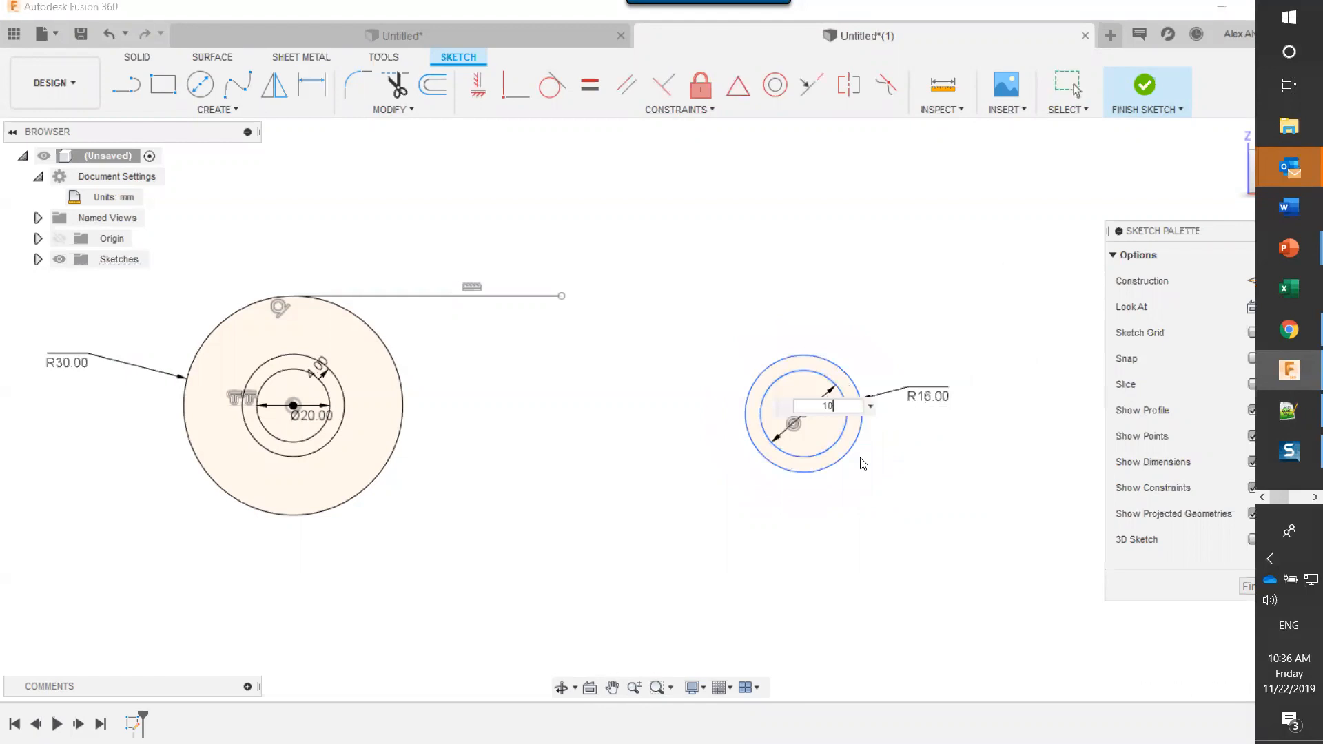
pyautogui.press('Return')
pyautogui.press('Escape')
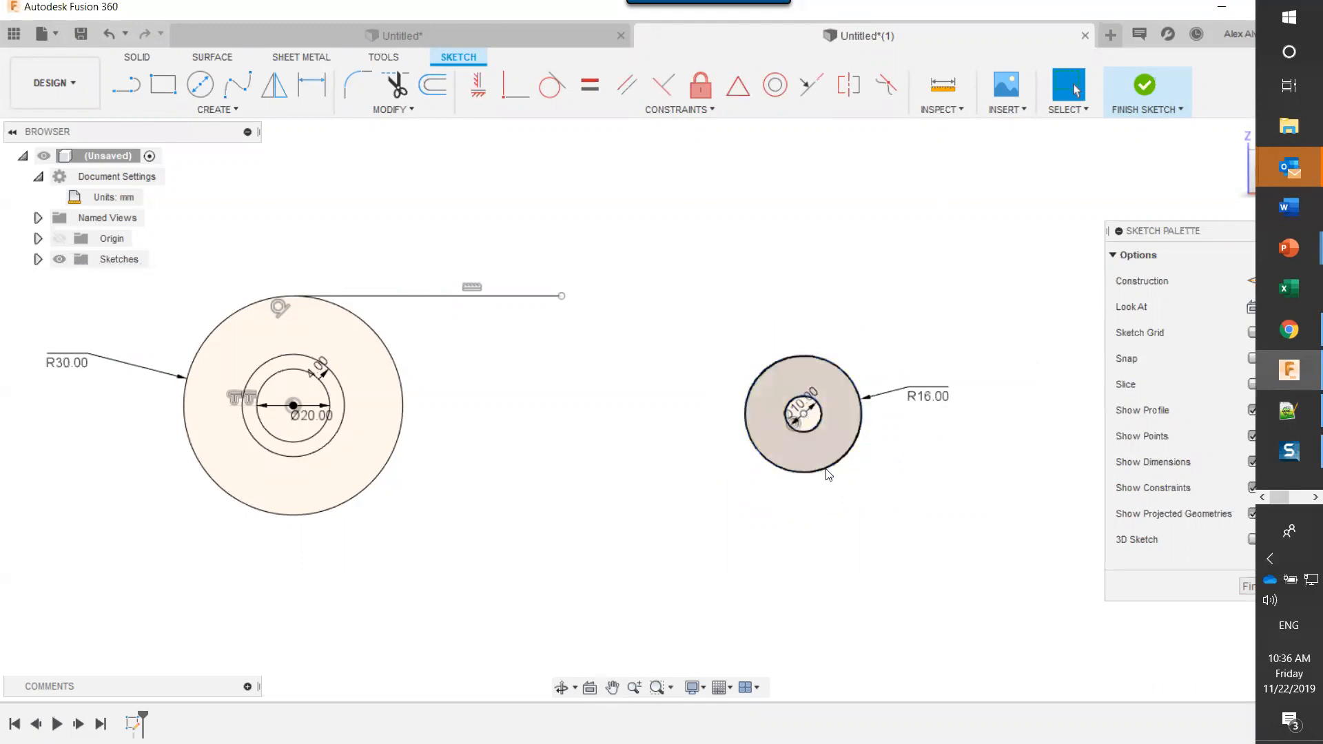
# - Move the small end's concentric circles around to test which directions are still unconstrained
pyautogui.moveTo(828, 474)
pyautogui.mouseDown()
pyautogui.moveTo(847, 485)
pyautogui.moveTo(854, 461)
pyautogui.moveTo(792, 457)
pyautogui.moveTo(786, 435)
pyautogui.moveTo(827, 441)
pyautogui.moveTo(783, 452)
pyautogui.moveTo(839, 434)
pyautogui.moveTo(822, 464)
pyautogui.mouseUp()
pyautogui.click(873, 256)
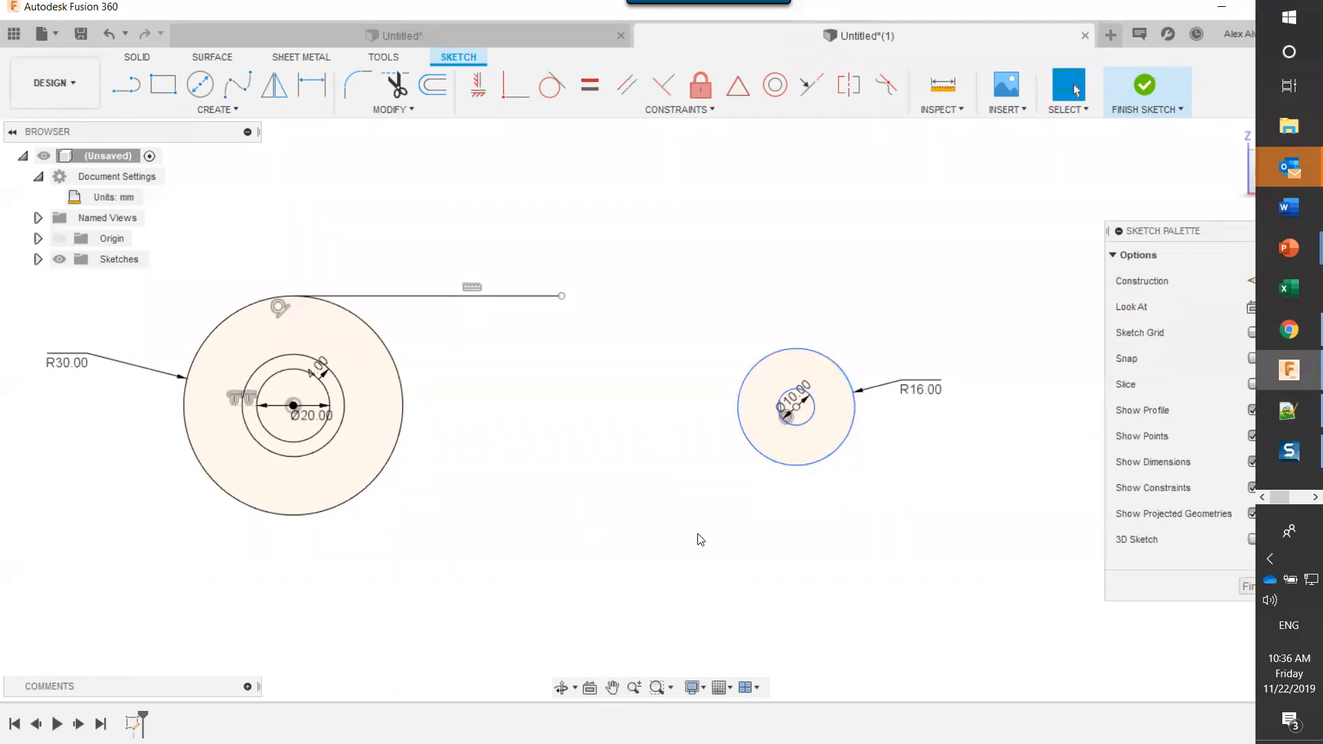
pyautogui.moveTo(824, 469)
pyautogui.mouseDown()
pyautogui.moveTo(845, 484)
pyautogui.moveTo(830, 487)
pyautogui.mouseUp()
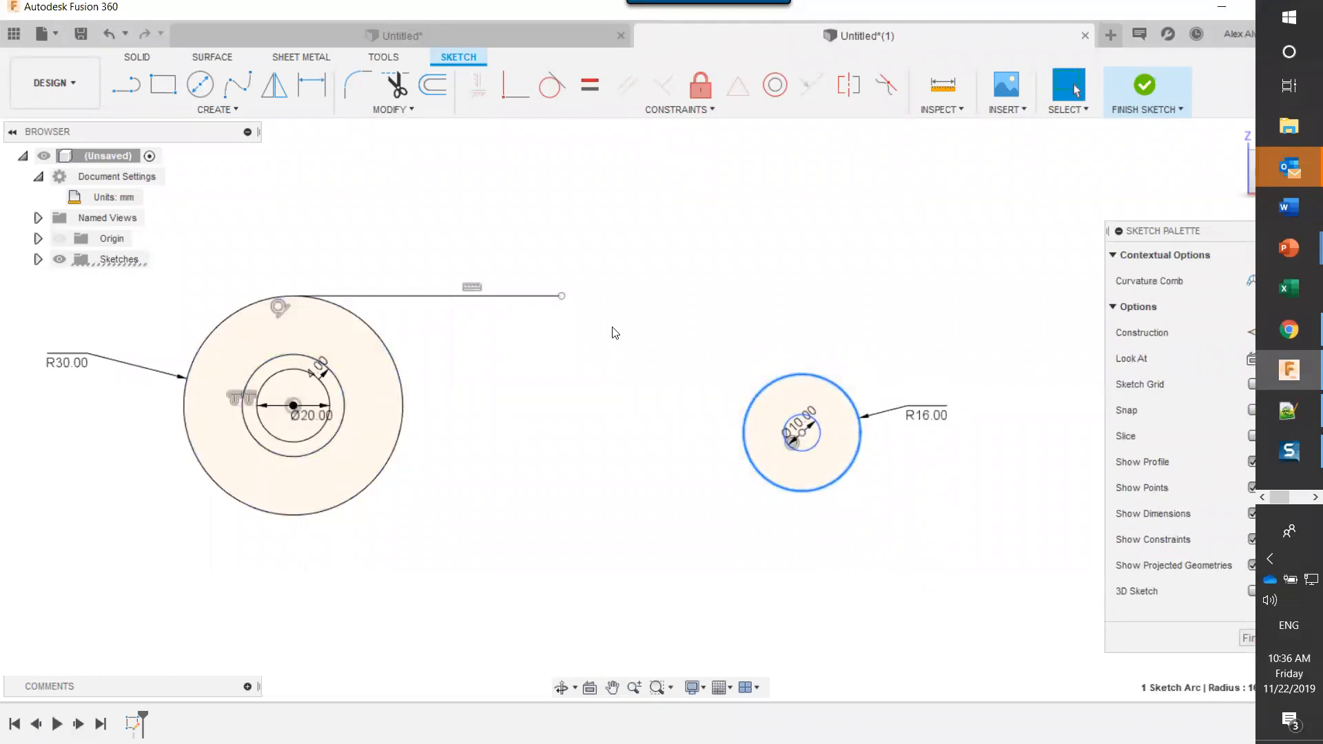
pyautogui.click(674, 234)
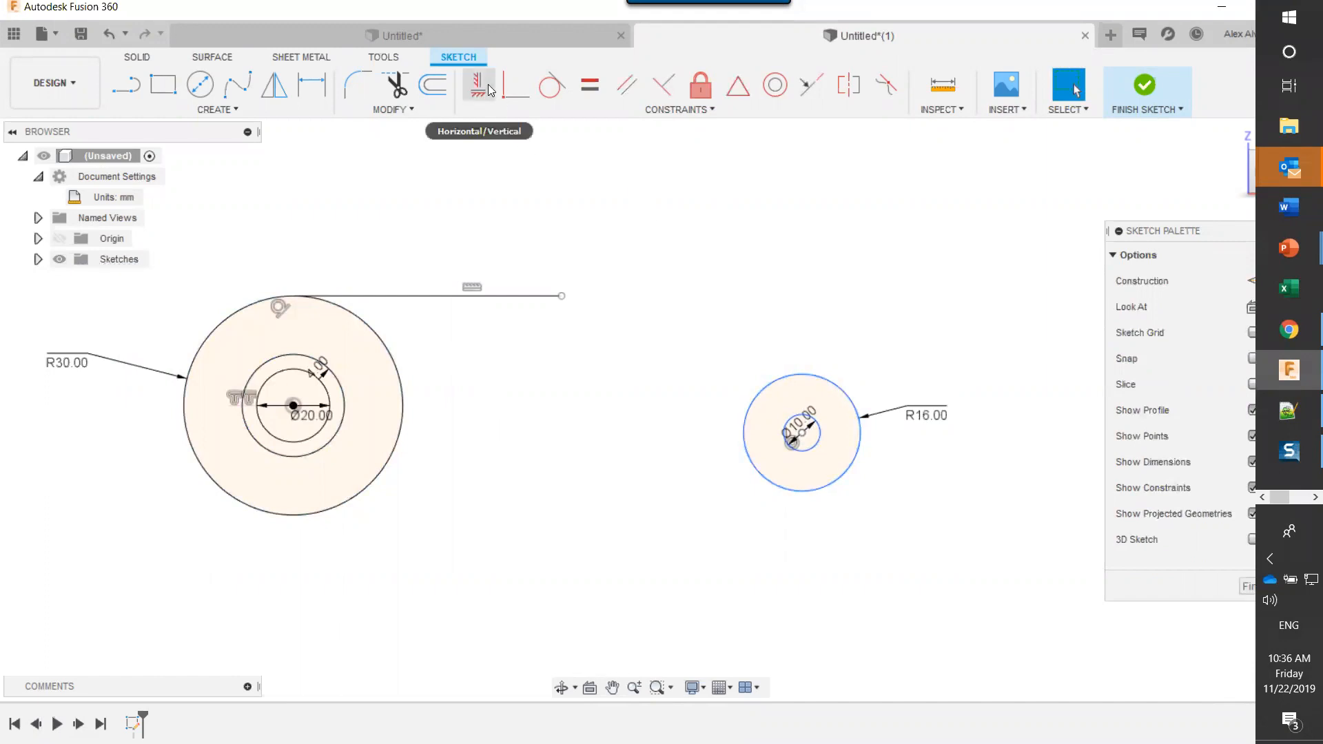
# - Apply a Horizontal/Vertical constraint between the large circle's centre and the small end's centre
pyautogui.click(481, 85)
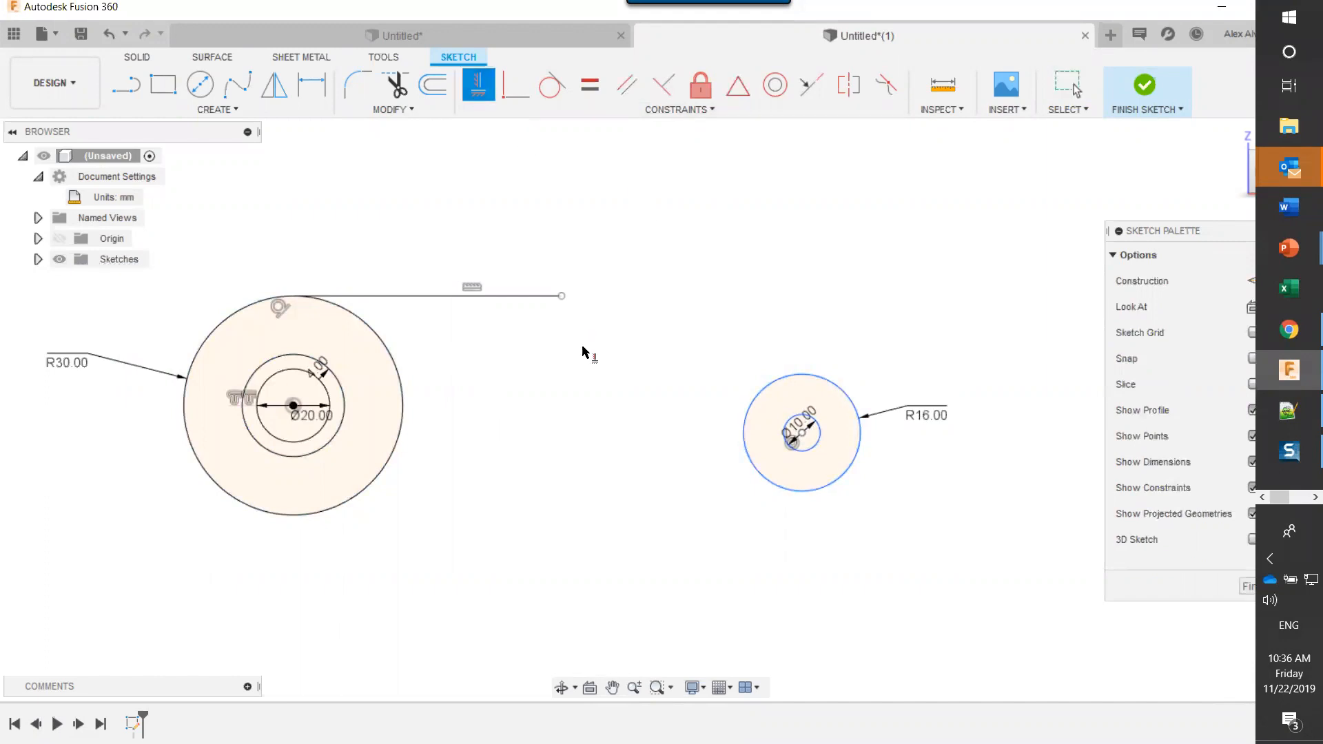
pyautogui.click(293, 407)
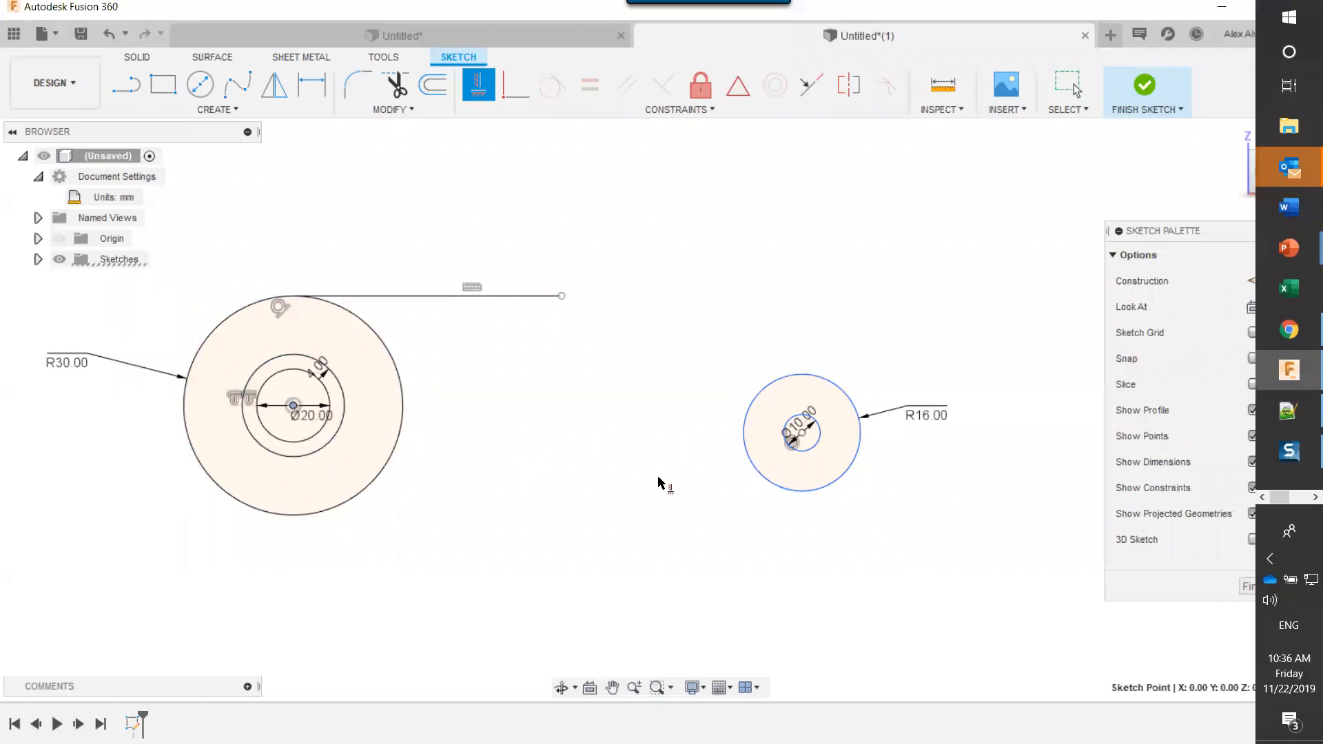
pyautogui.click(802, 433)
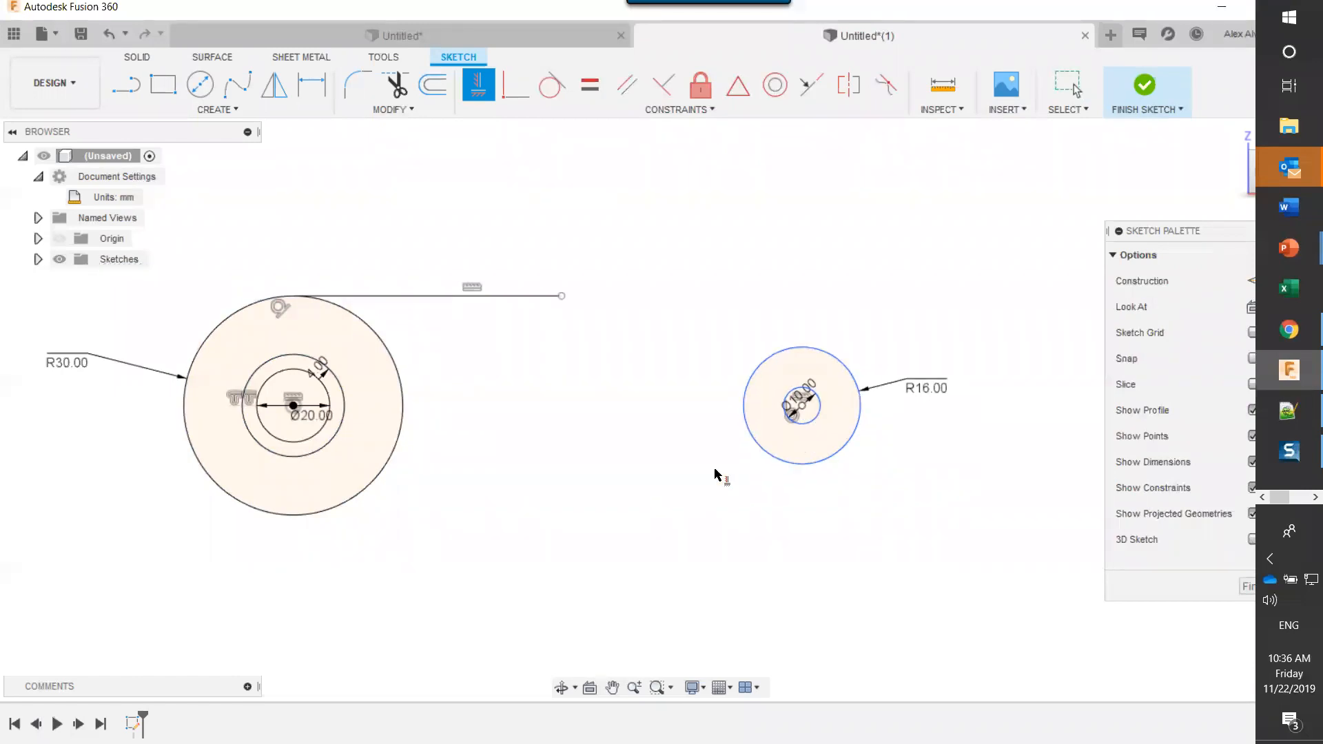
pyautogui.press('Escape')
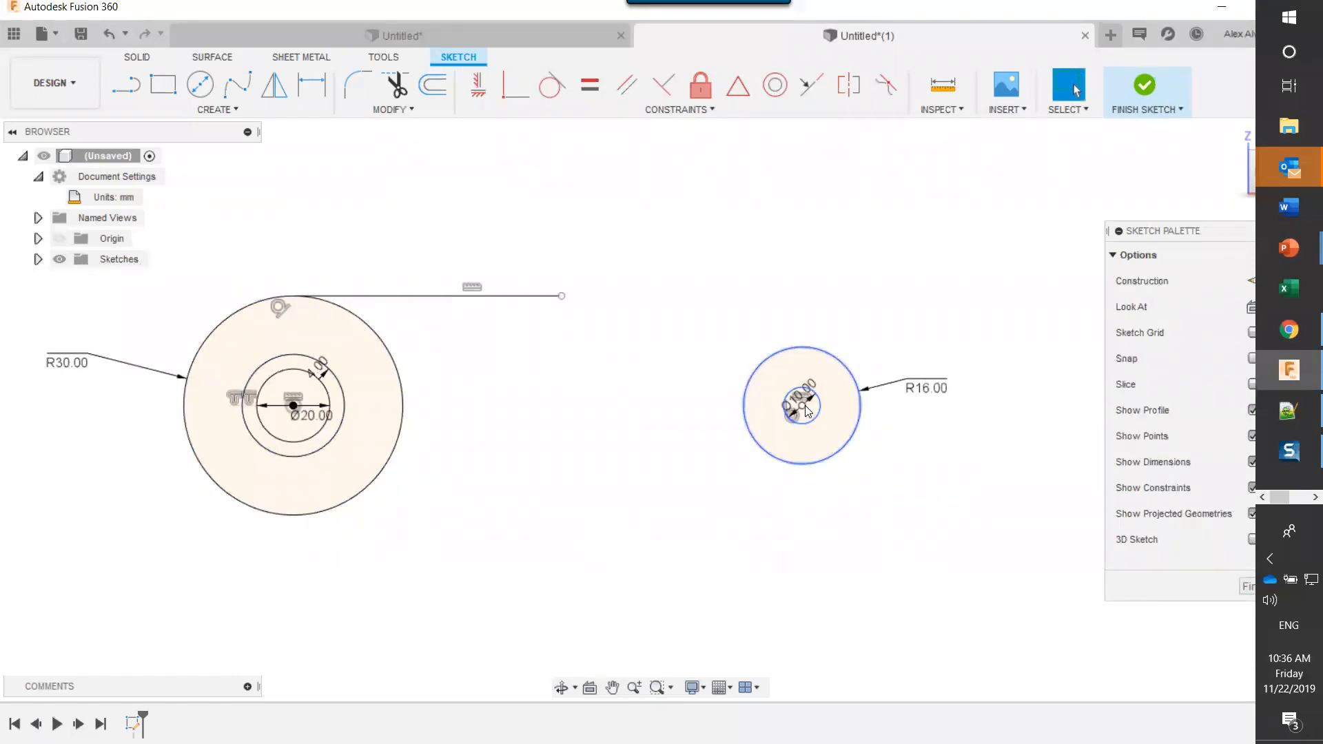
# - Test the horizontal constraint by moving the small end's circles sideways and vertically, undoing one of the moves
pyautogui.moveTo(802, 406)
pyautogui.mouseDown()
pyautogui.moveTo(811, 425)
pyautogui.moveTo(801, 406)
pyautogui.mouseUp()
pyautogui.scroll(2, 750, 414)
pyautogui.scroll(-1, 717, 456)
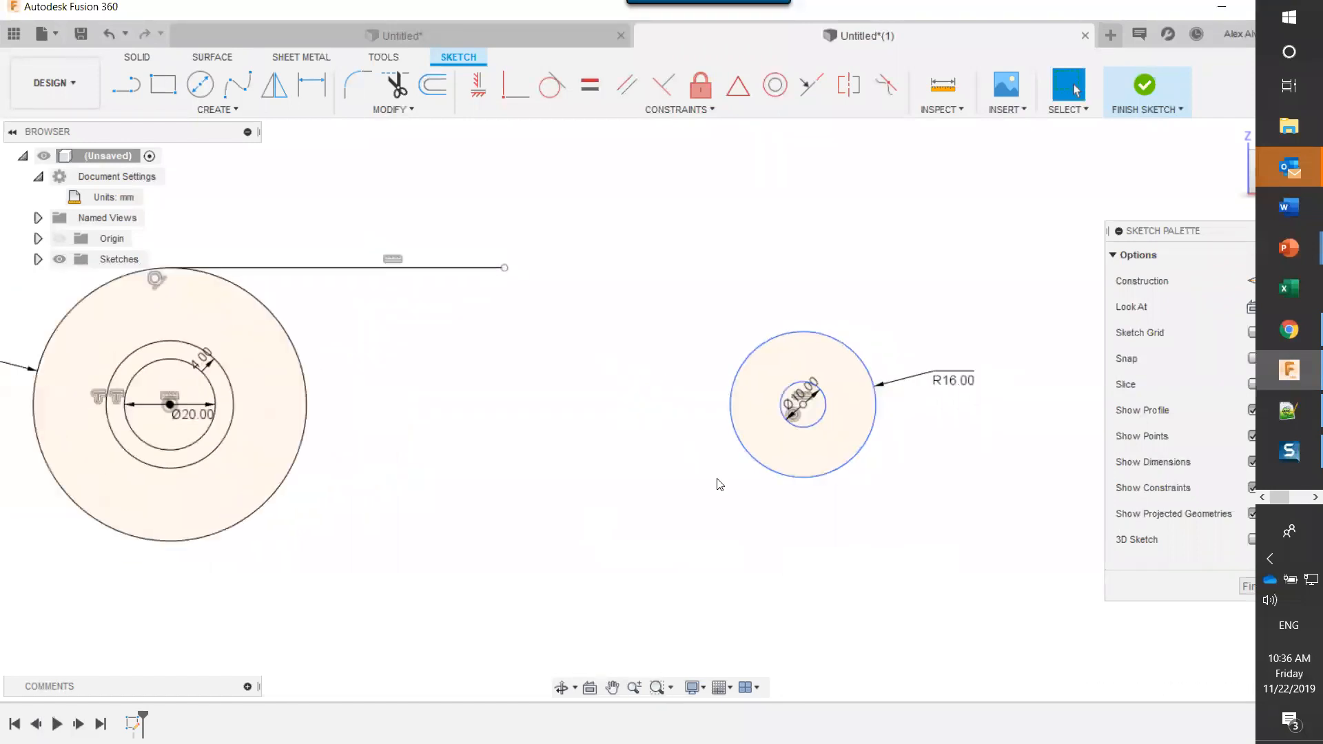
pyautogui.moveTo(805, 426); pyautogui.dragTo(805, 440)
pyautogui.hotkey('ctrl', 'z')
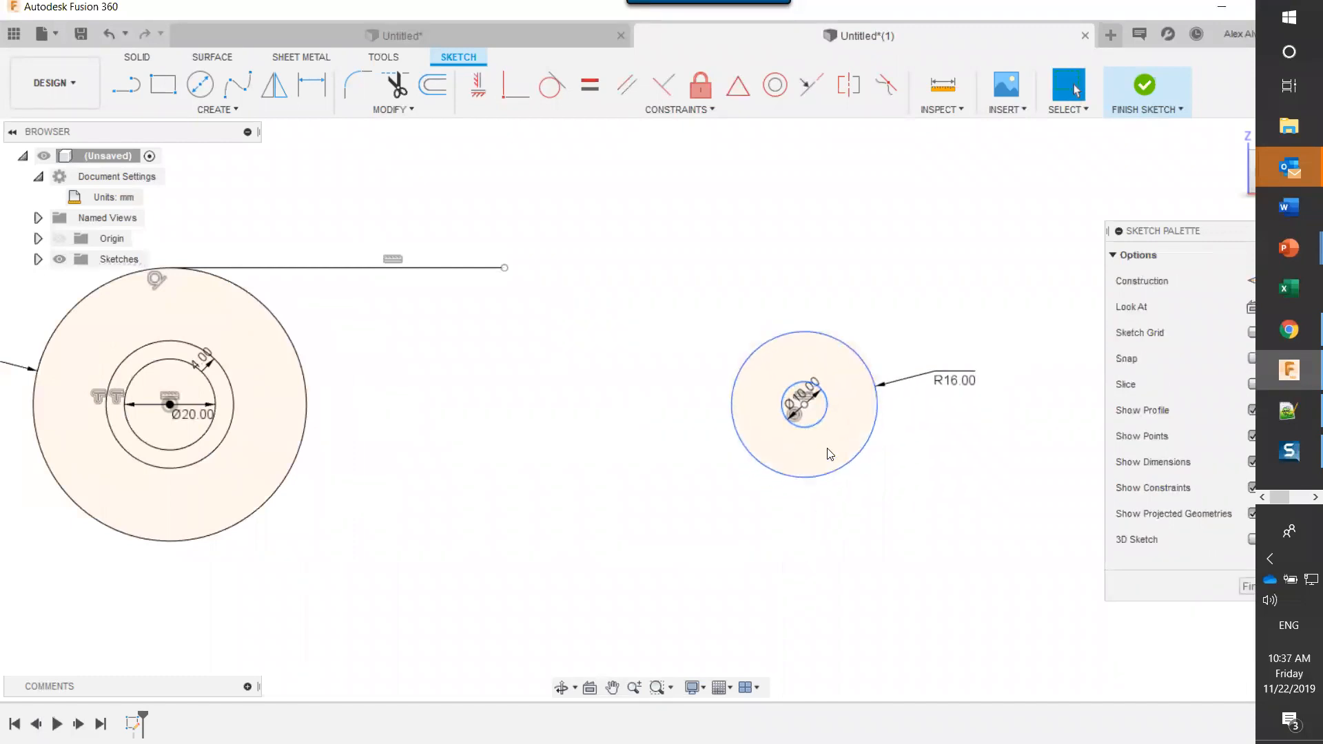
pyautogui.moveTo(854, 464)
pyautogui.mouseDown()
pyautogui.moveTo(898, 570)
pyautogui.moveTo(936, 611)
pyautogui.mouseUp()
pyautogui.moveTo(914, 436); pyautogui.dragTo(931, 584)
pyautogui.moveTo(922, 460); pyautogui.dragTo(914, 597)
pyautogui.click(948, 485)
pyautogui.moveTo(931, 457)
pyautogui.mouseDown()
pyautogui.moveTo(925, 532)
pyautogui.moveTo(945, 561)
pyautogui.mouseUp()
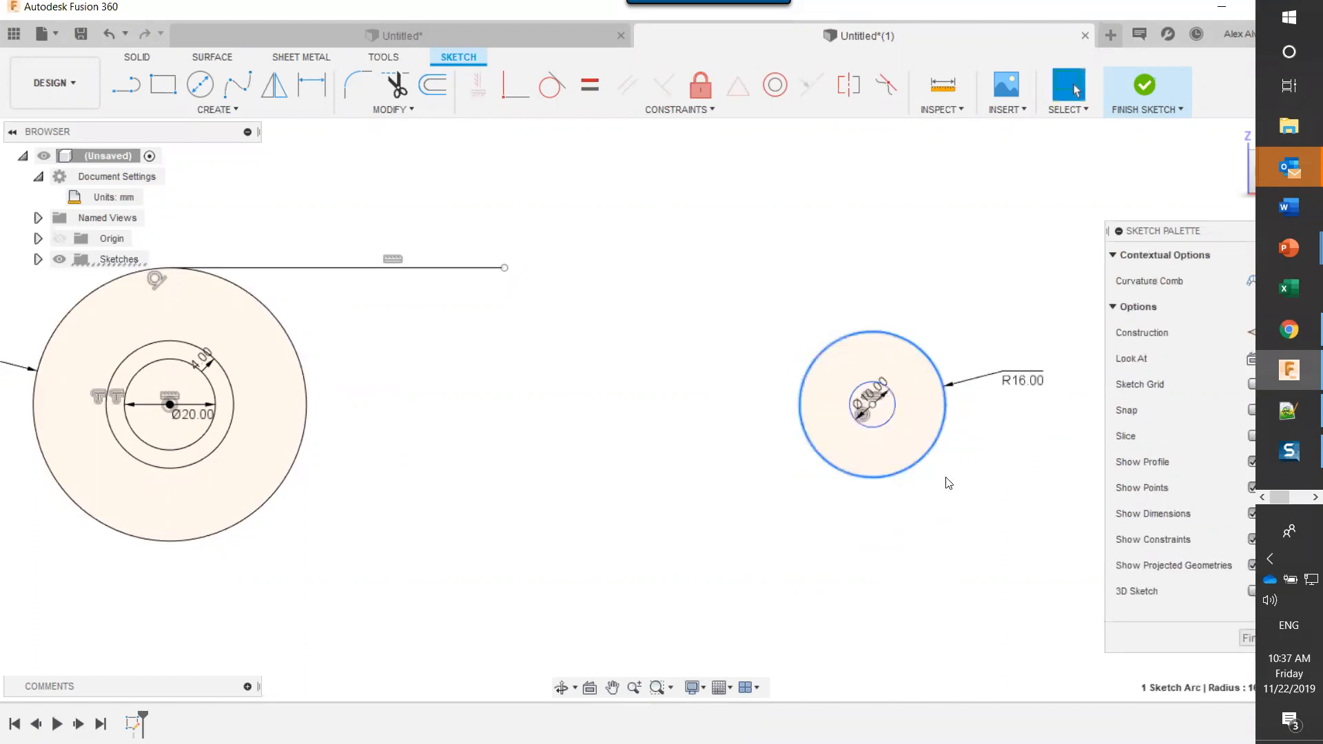
pyautogui.click(802, 251)
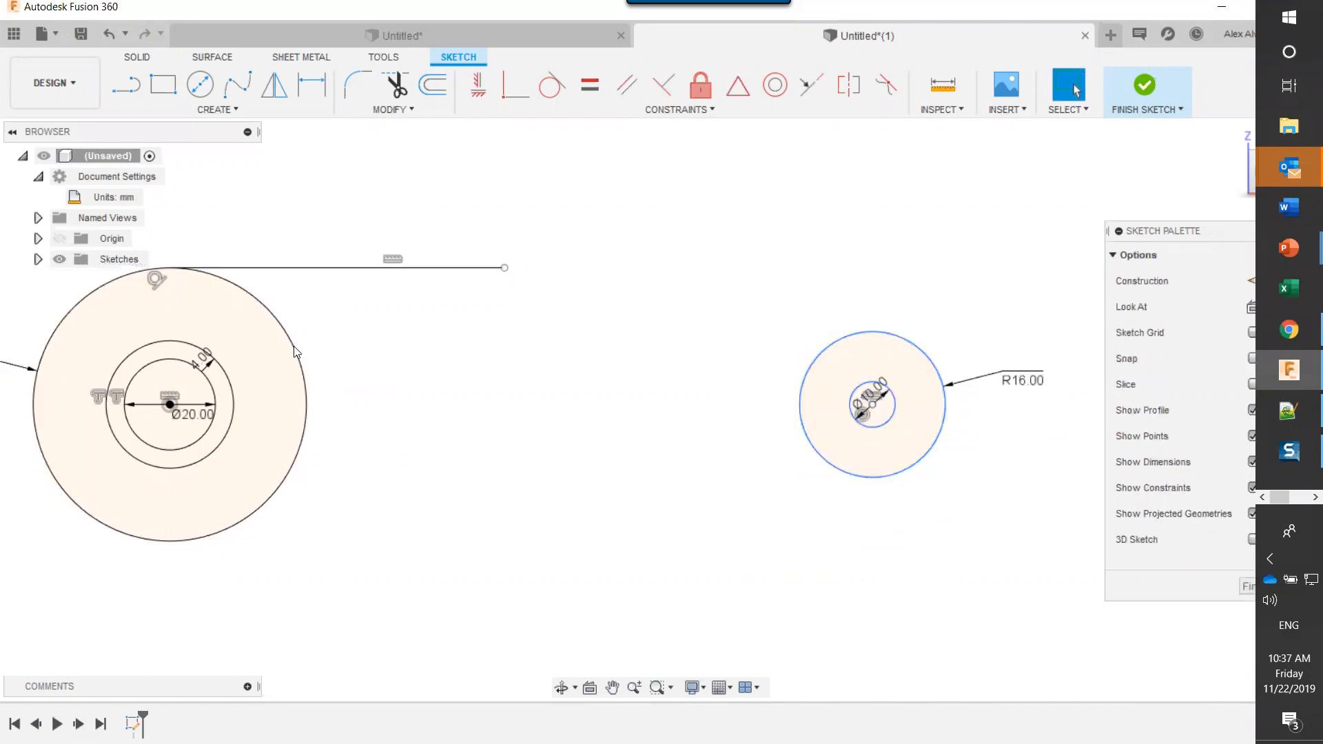
# - Check the overall centre distance on the Snagit reference drawing, return to Fusion 360 and dimension it as 120 mm between the two outer circles
pyautogui.hotkey('alt', 'Tab')
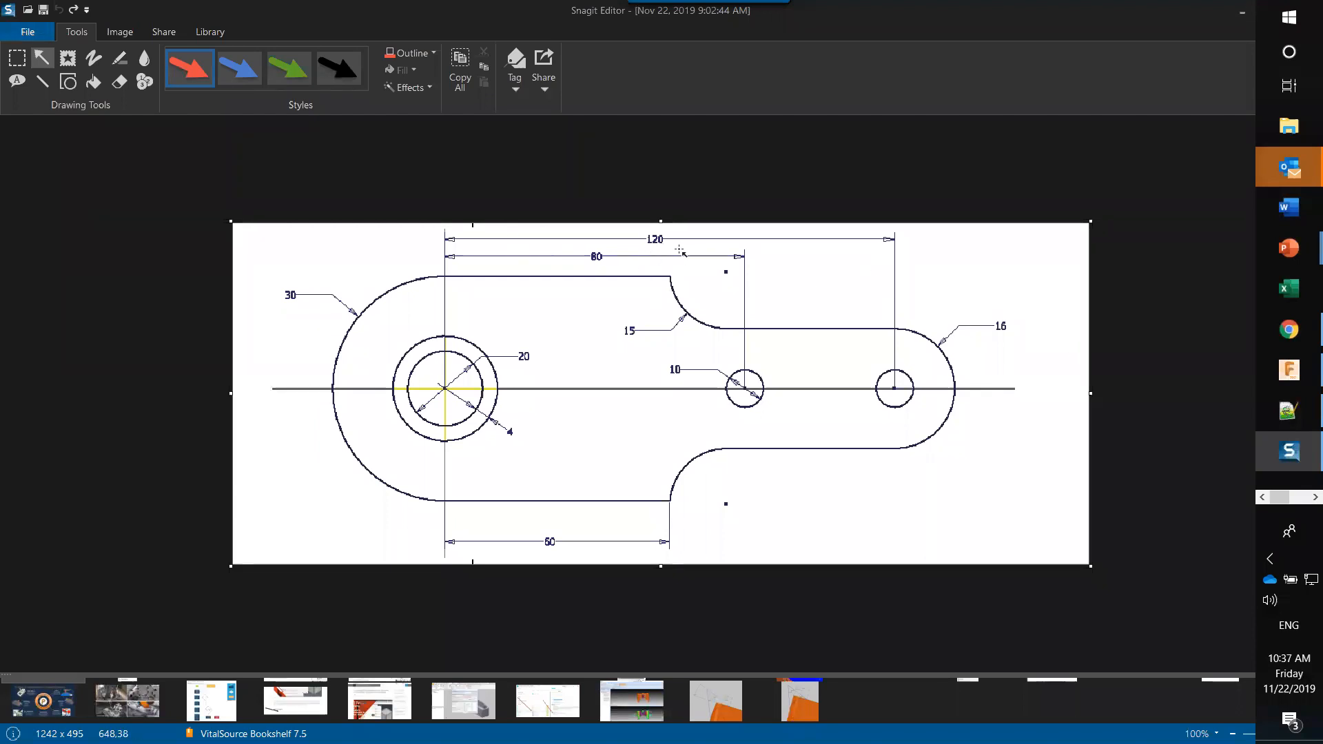
pyautogui.hotkey('alt', 'Tab')
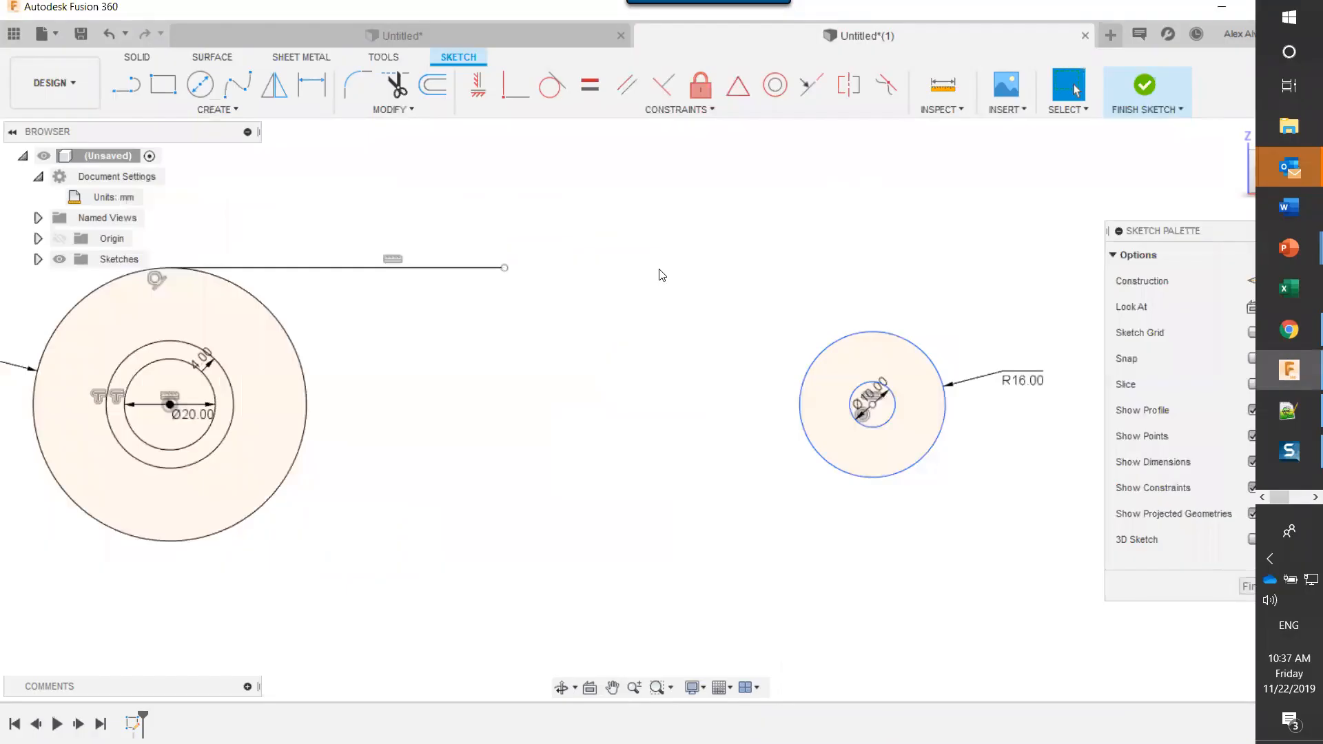
pyautogui.press('d')
pyautogui.click(819, 460)
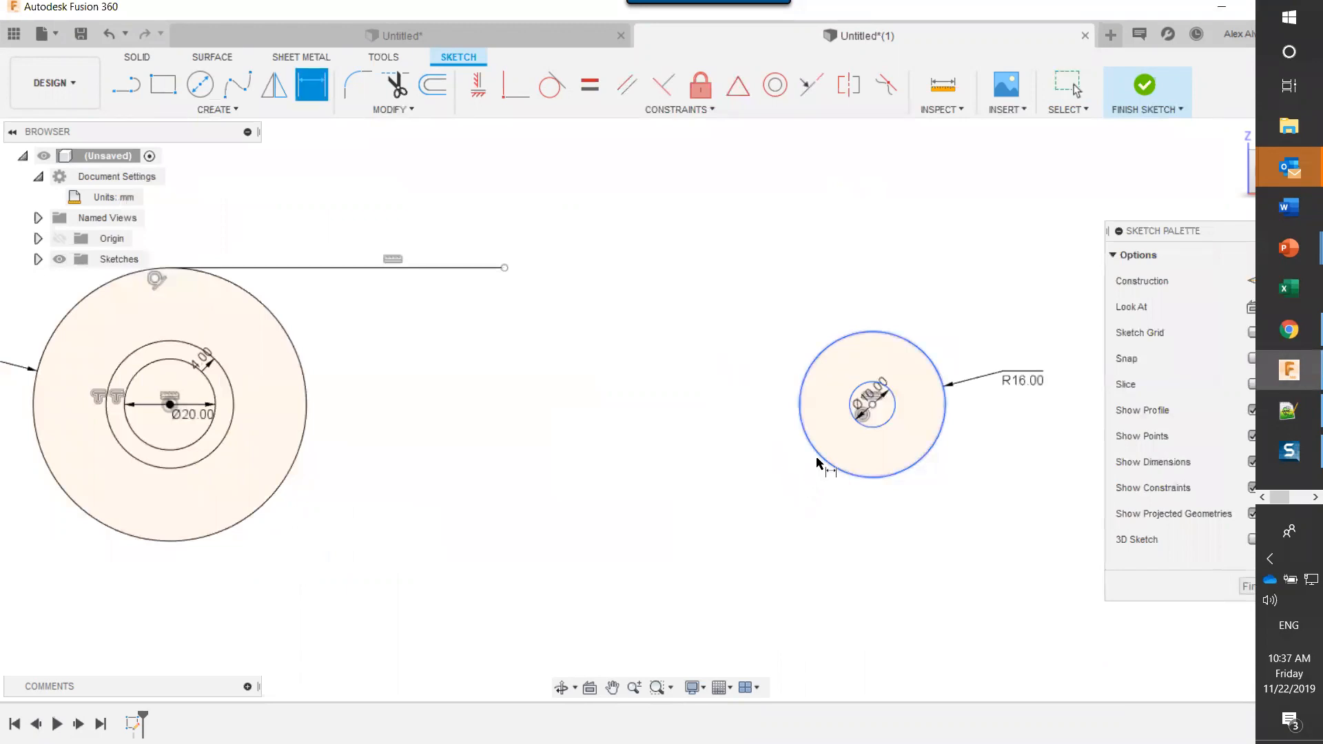
pyautogui.click(302, 446)
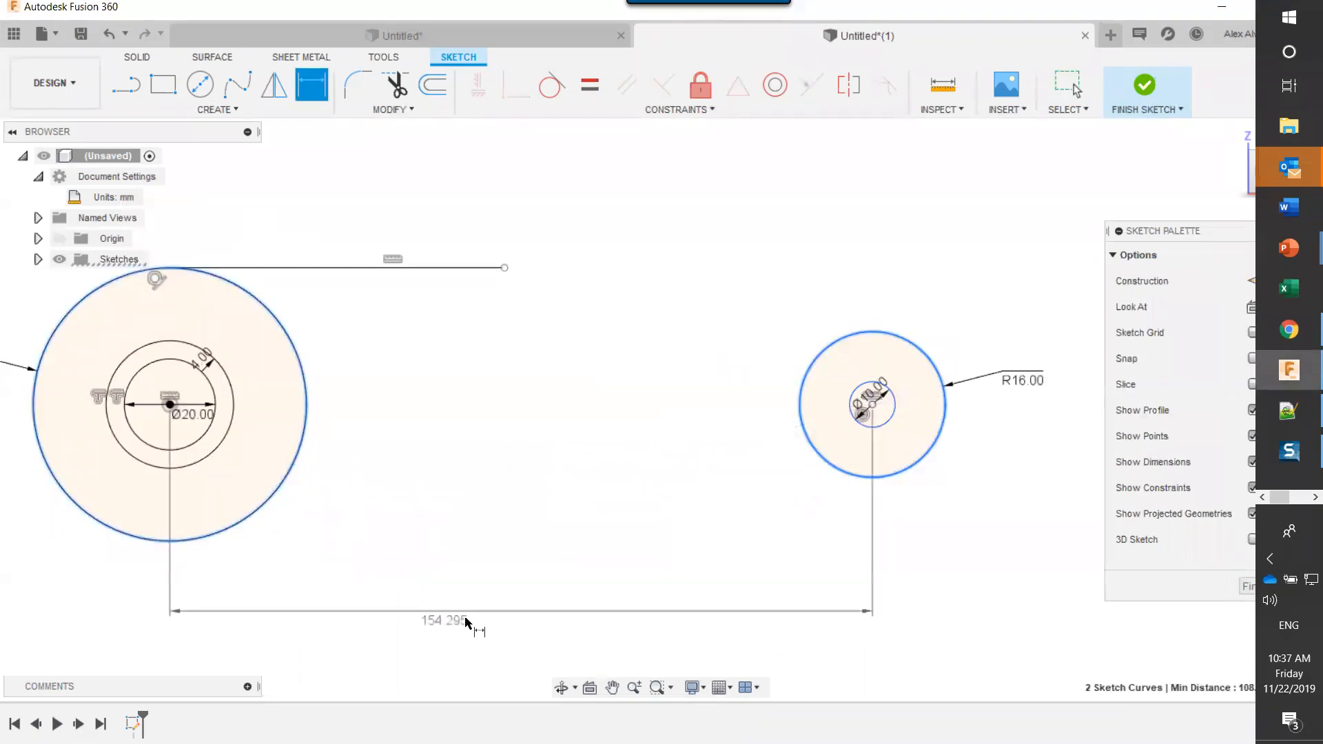
pyautogui.click(458, 620)
pyautogui.write('120')
pyautogui.press('Return')
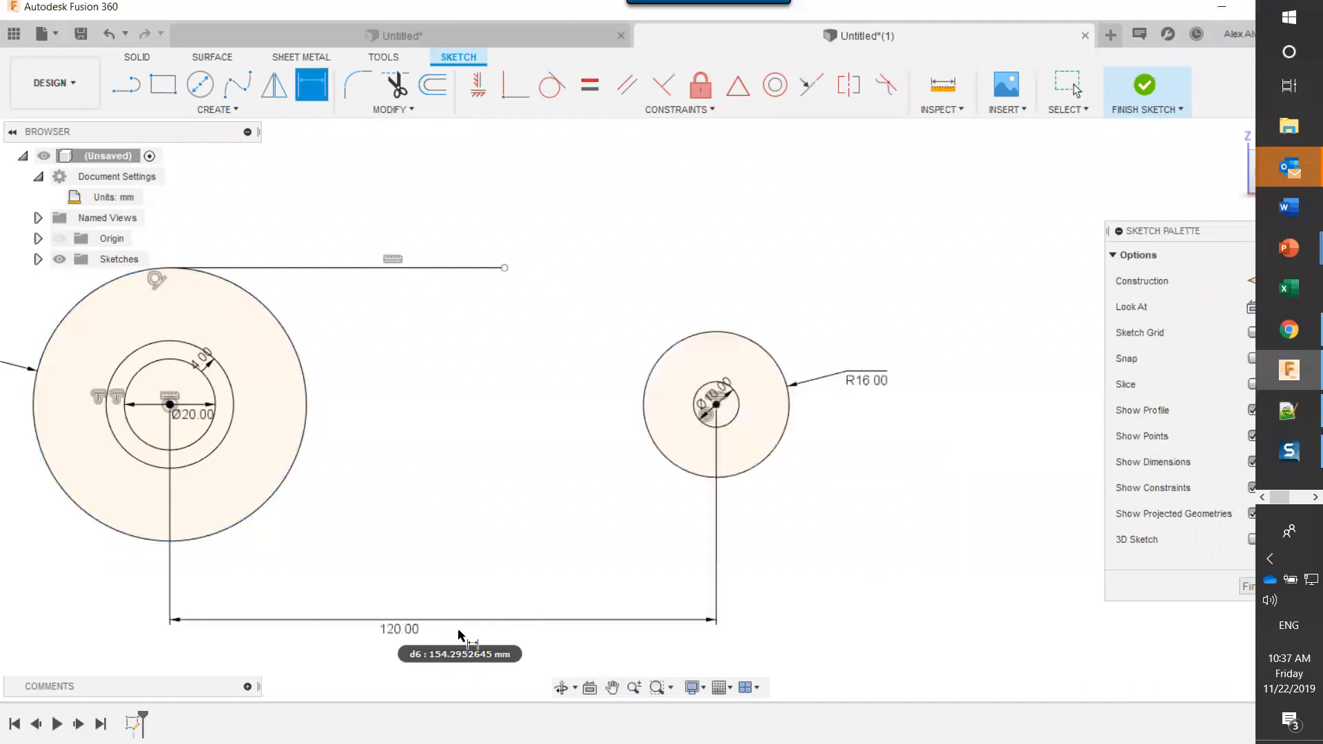
pyautogui.press('Escape')
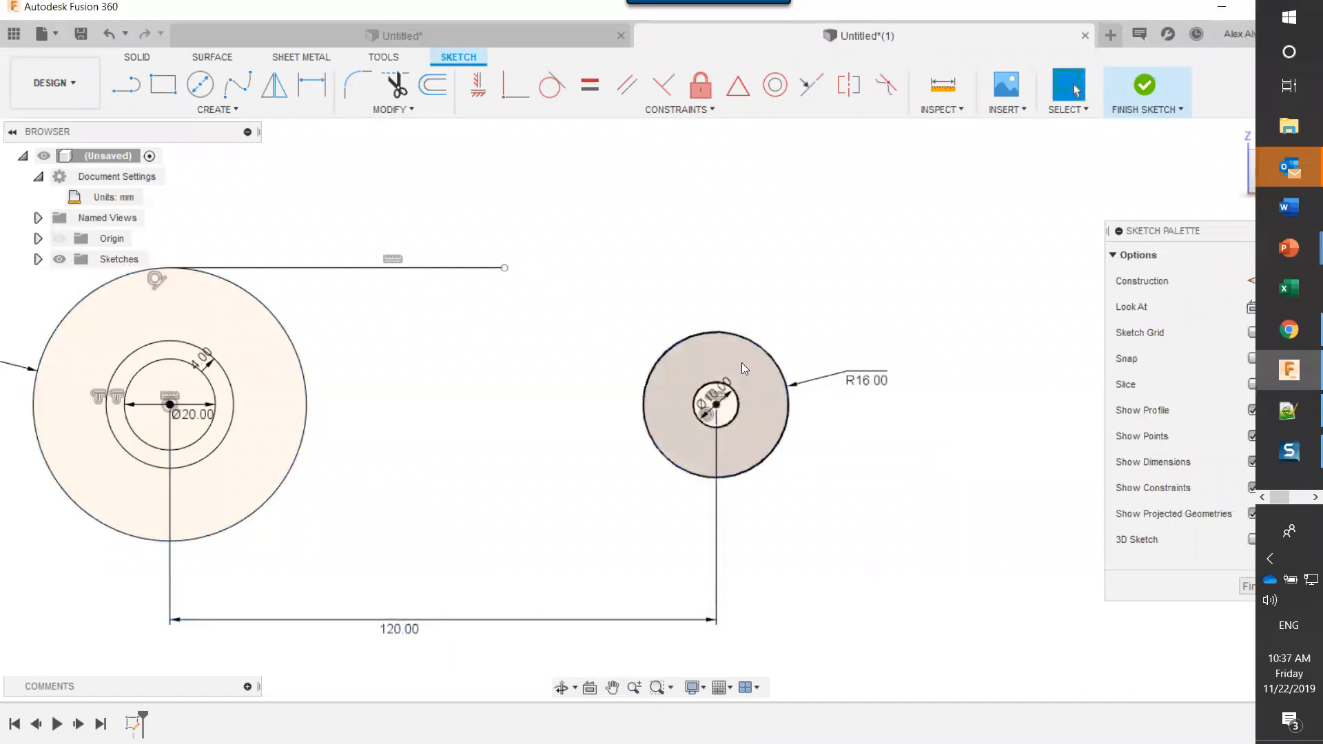
# - Test whether the small end's circles can still be moved, and reposition the Sketch Palette so its options are fully visible
pyautogui.click(744, 338)
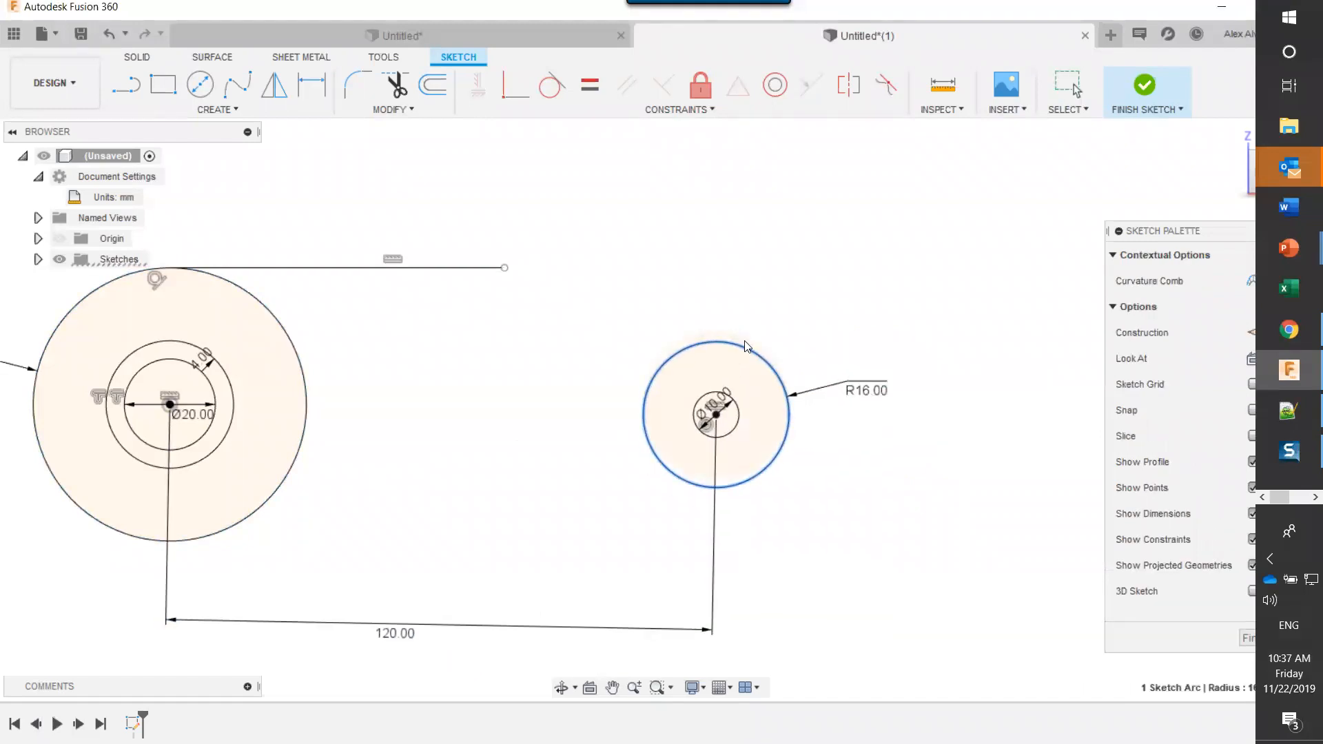
pyautogui.click(866, 286)
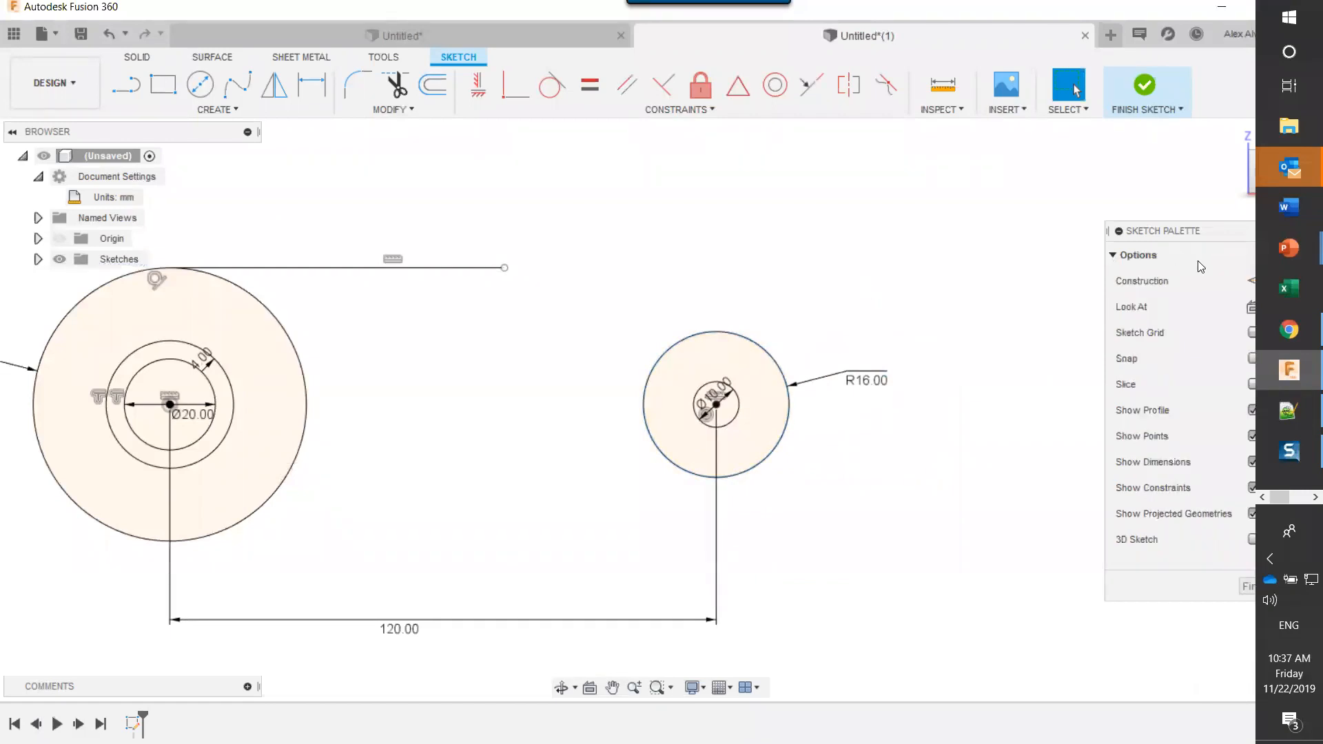
pyautogui.moveTo(1182, 231); pyautogui.dragTo(1109, 153)
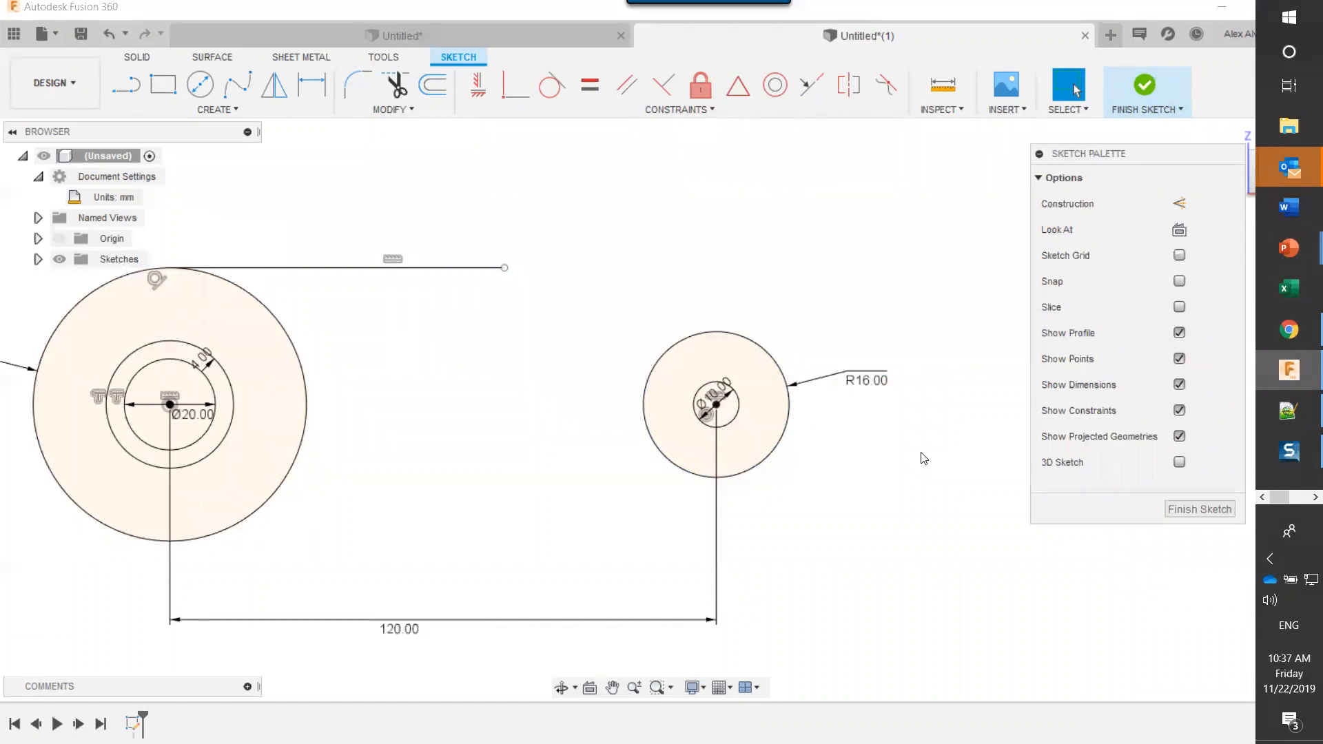
pyautogui.click(765, 457)
pyautogui.moveTo(772, 476); pyautogui.dragTo(644, 441)
pyautogui.click(874, 273)
# - Expand the Sketches folder in the browser and shorten the large circle's tangent line from its free end
pyautogui.click(38, 260)
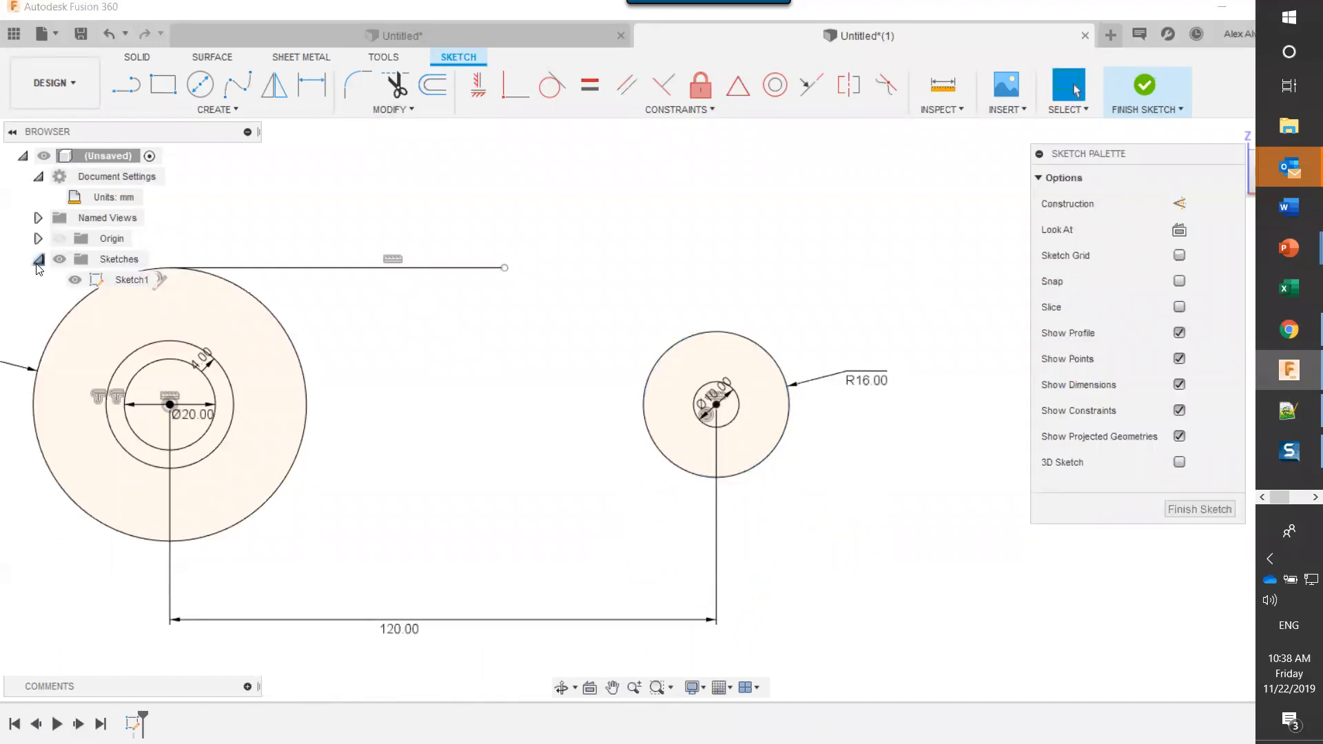
pyautogui.scroll(-2, 577, 310)
pyautogui.moveTo(552, 274); pyautogui.dragTo(519, 270)
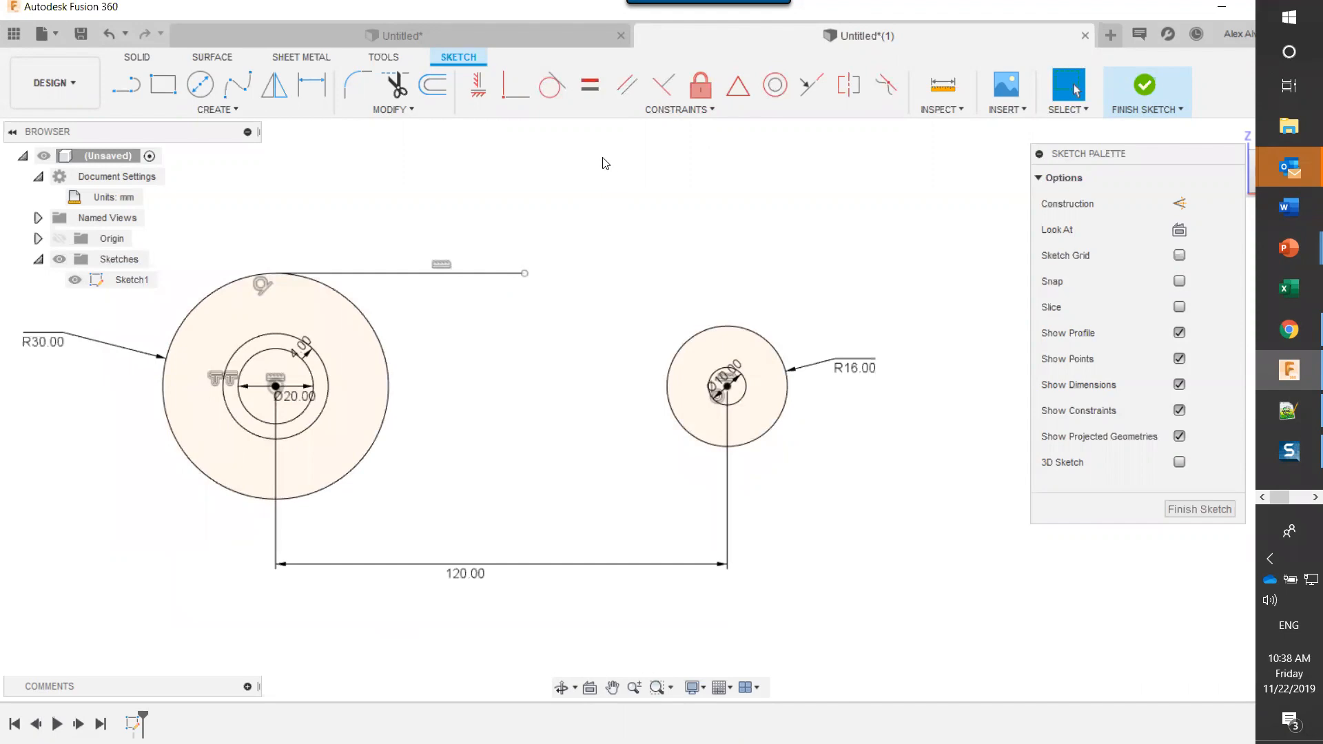
# - Draw a horizontal line from the top of the 16 mm radius circle, tangent to it, toward the large circle
pyautogui.press('l')
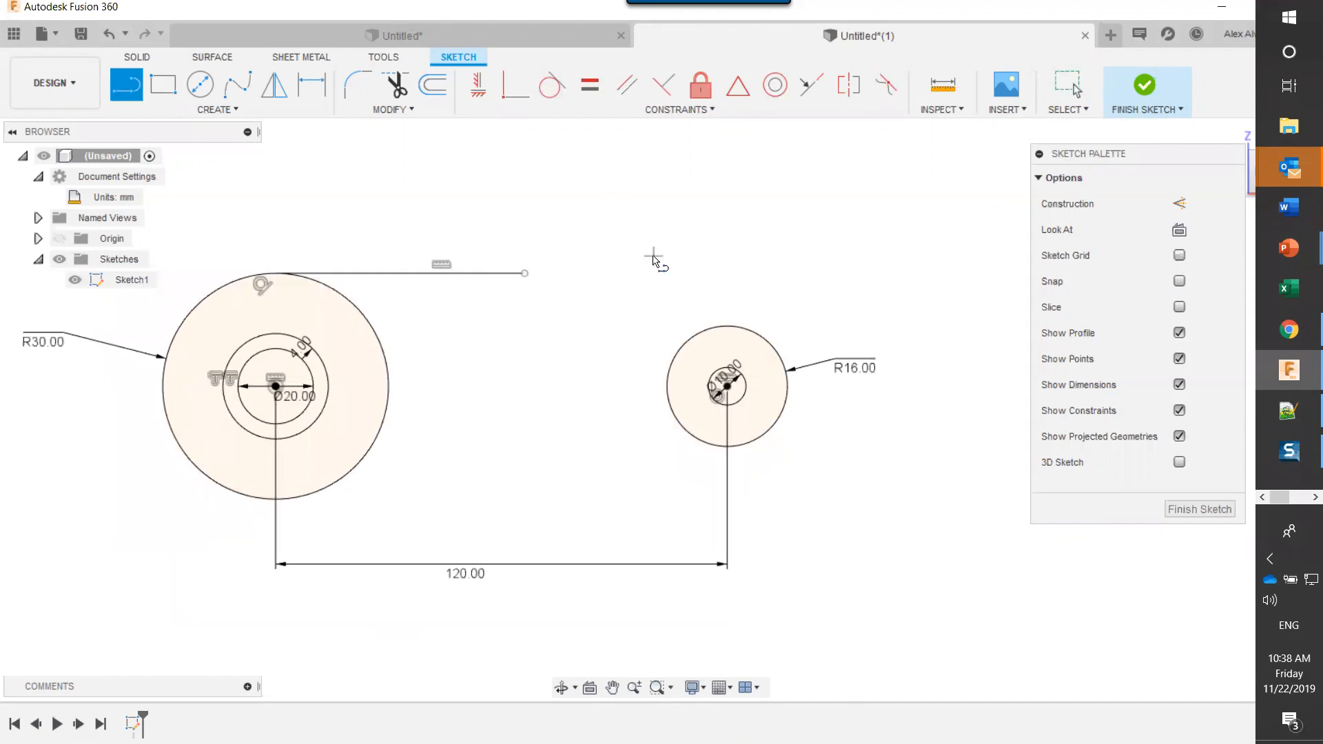
pyautogui.click(735, 327)
pyautogui.moveTo(655, 319); pyautogui.dragTo(608, 325)
pyautogui.press('Escape')
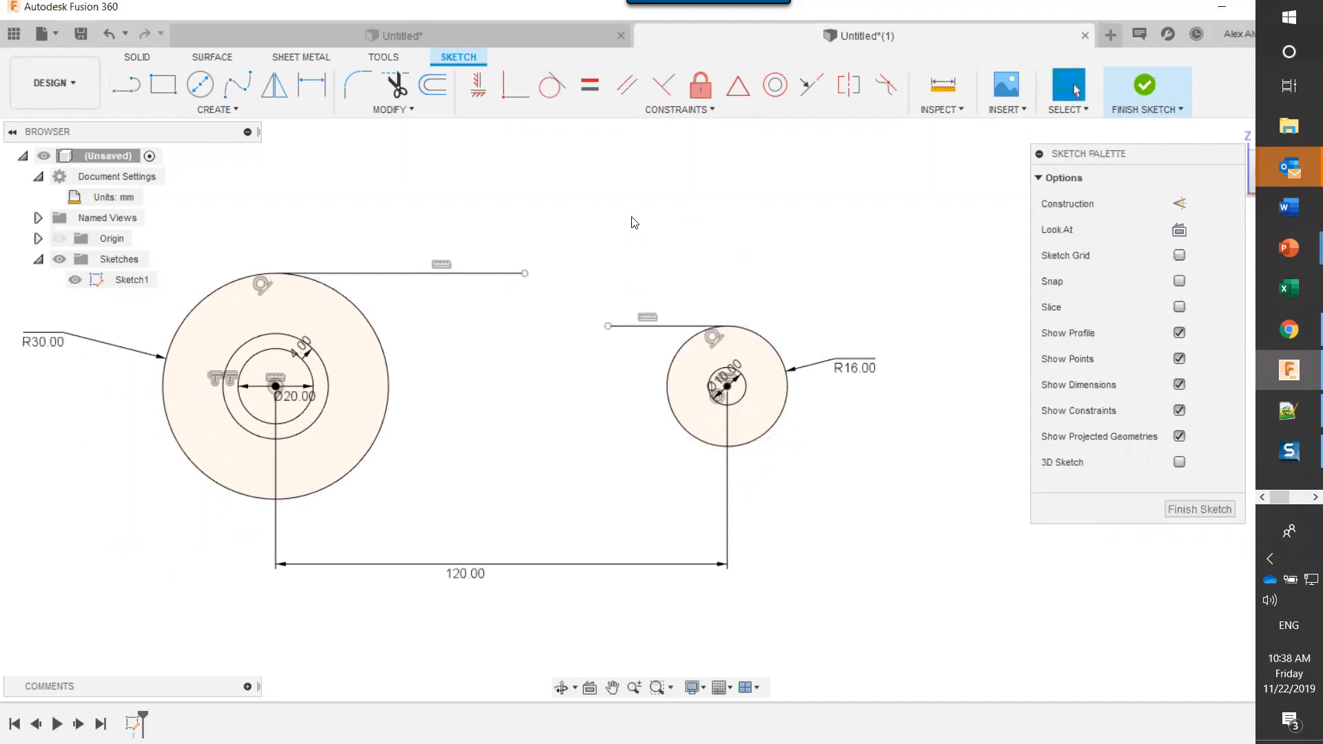
# - Shorten the large circle's tangent line to about 64 mm and extend the free end of the small circle's tangent line toward it
pyautogui.moveTo(525, 274)
pyautogui.mouseDown()
pyautogui.moveTo(505, 276)
pyautogui.moveTo(515, 277)
pyautogui.mouseUp()
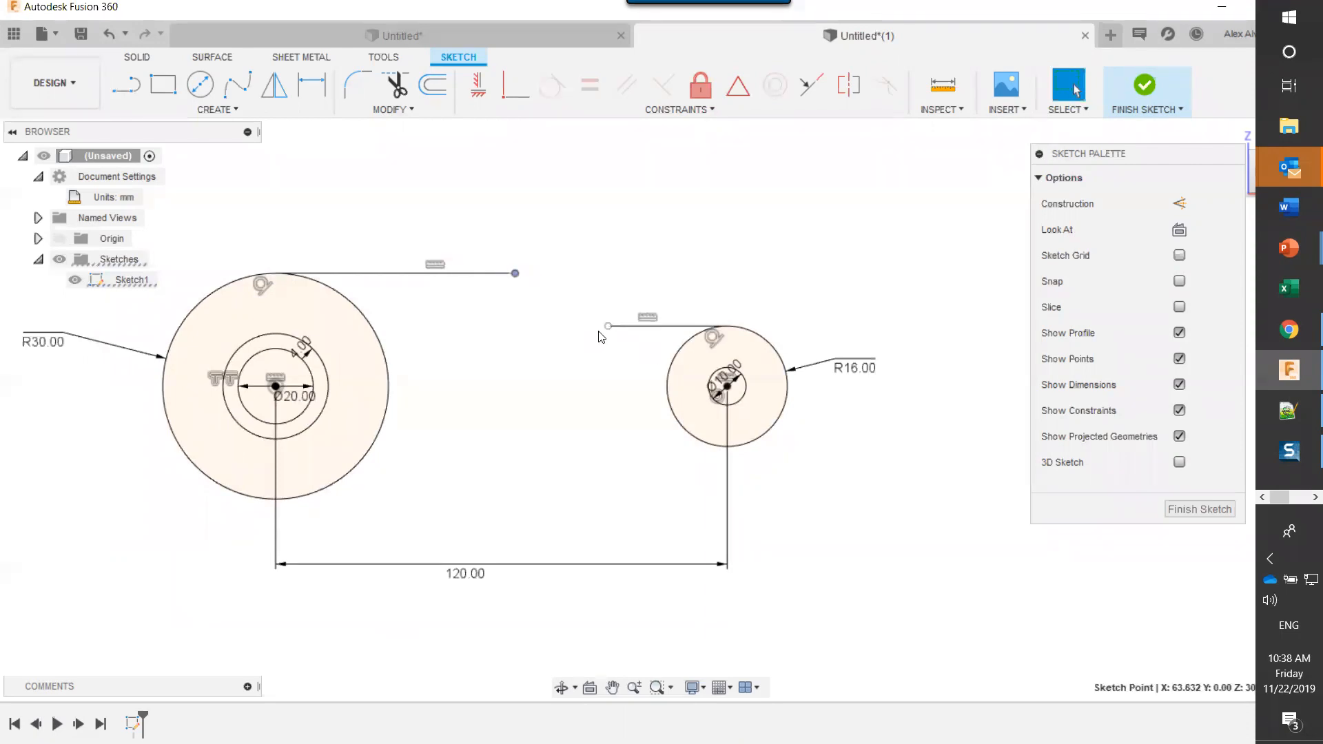
pyautogui.moveTo(608, 326); pyautogui.dragTo(583, 326)
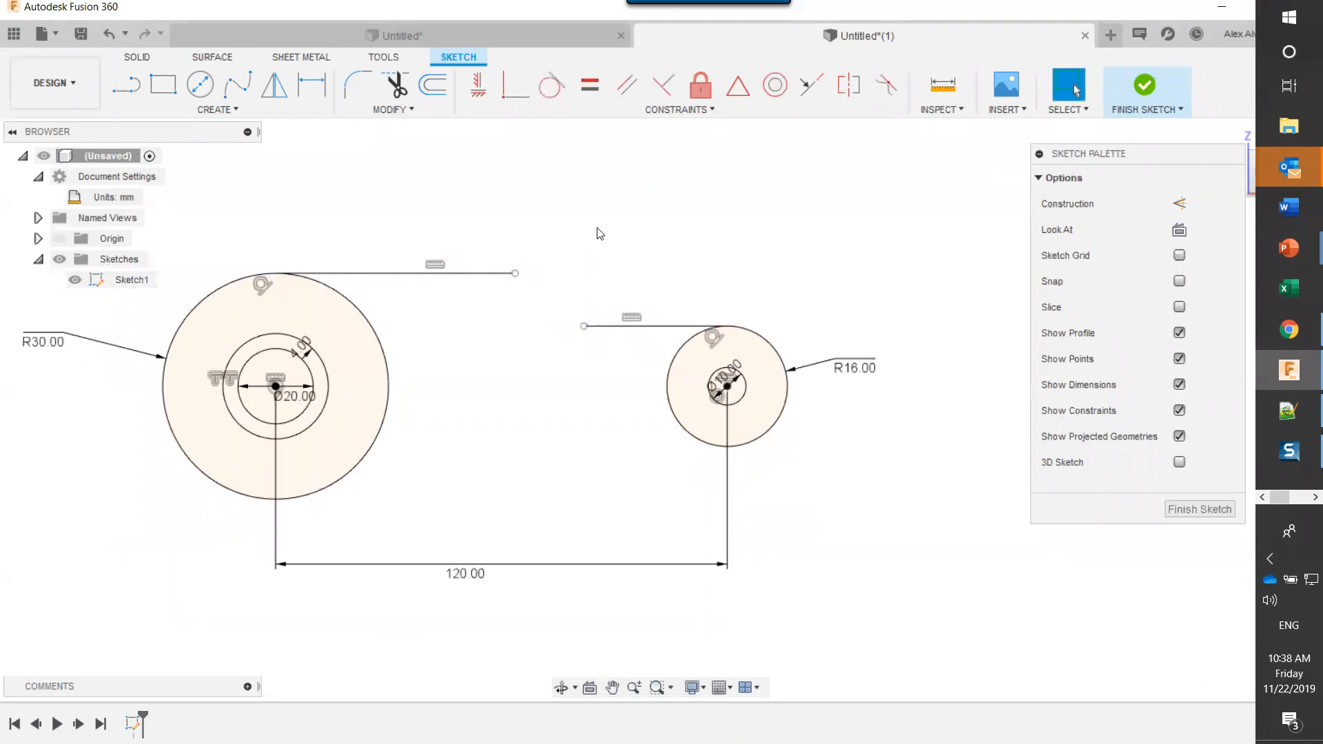
pyautogui.write('sarc')
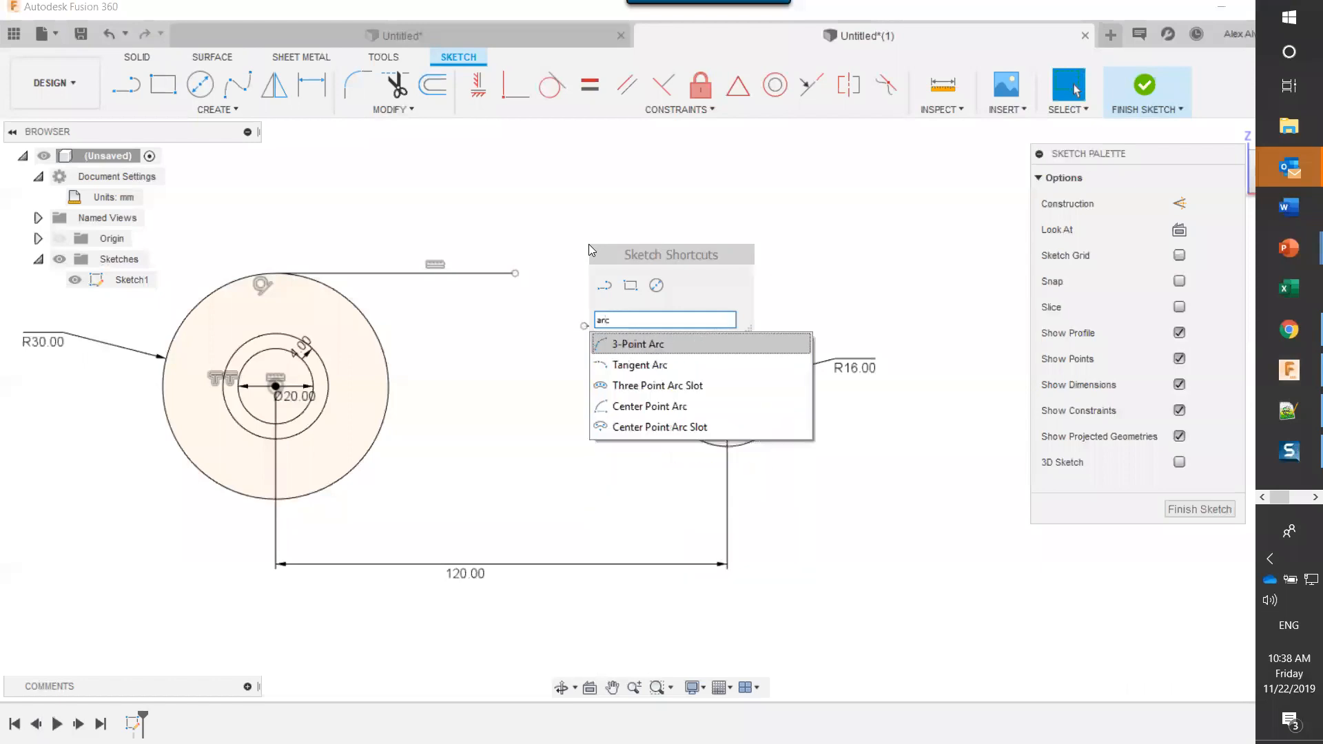
pyautogui.press('Return')
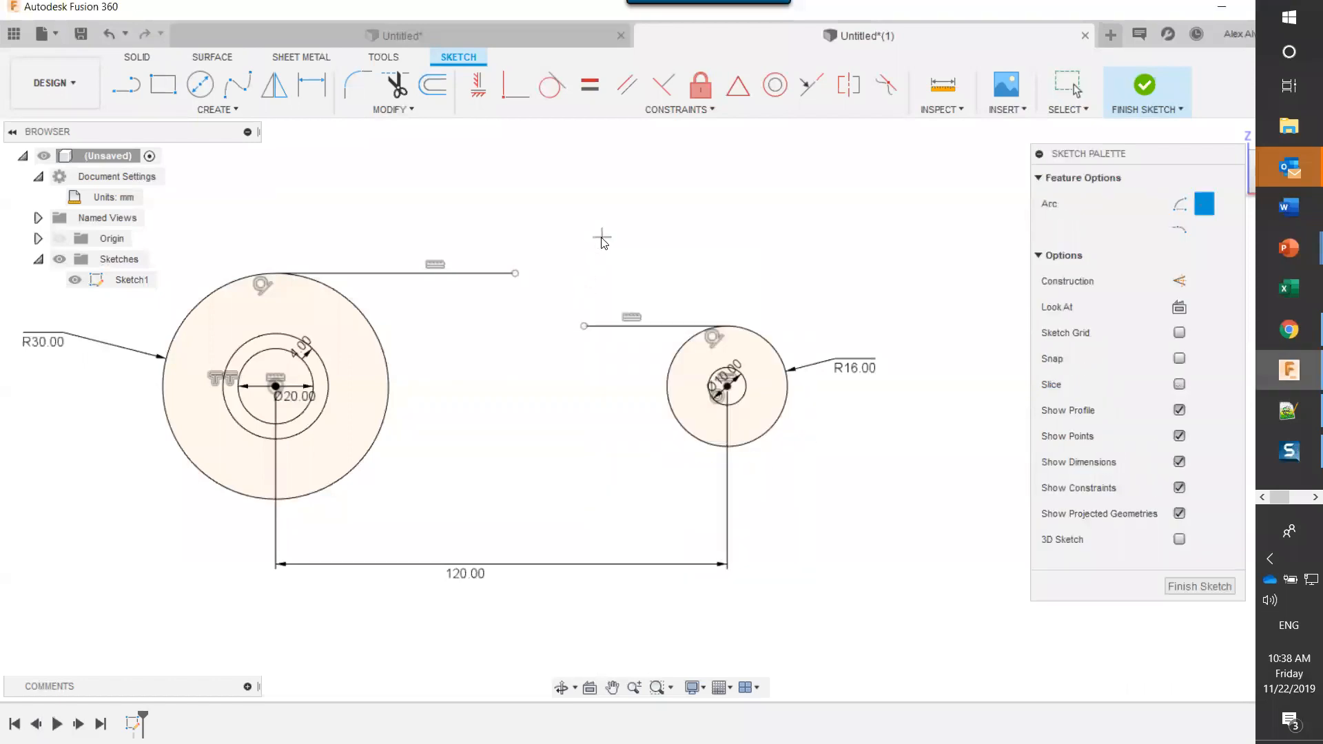
pyautogui.press('Escape')
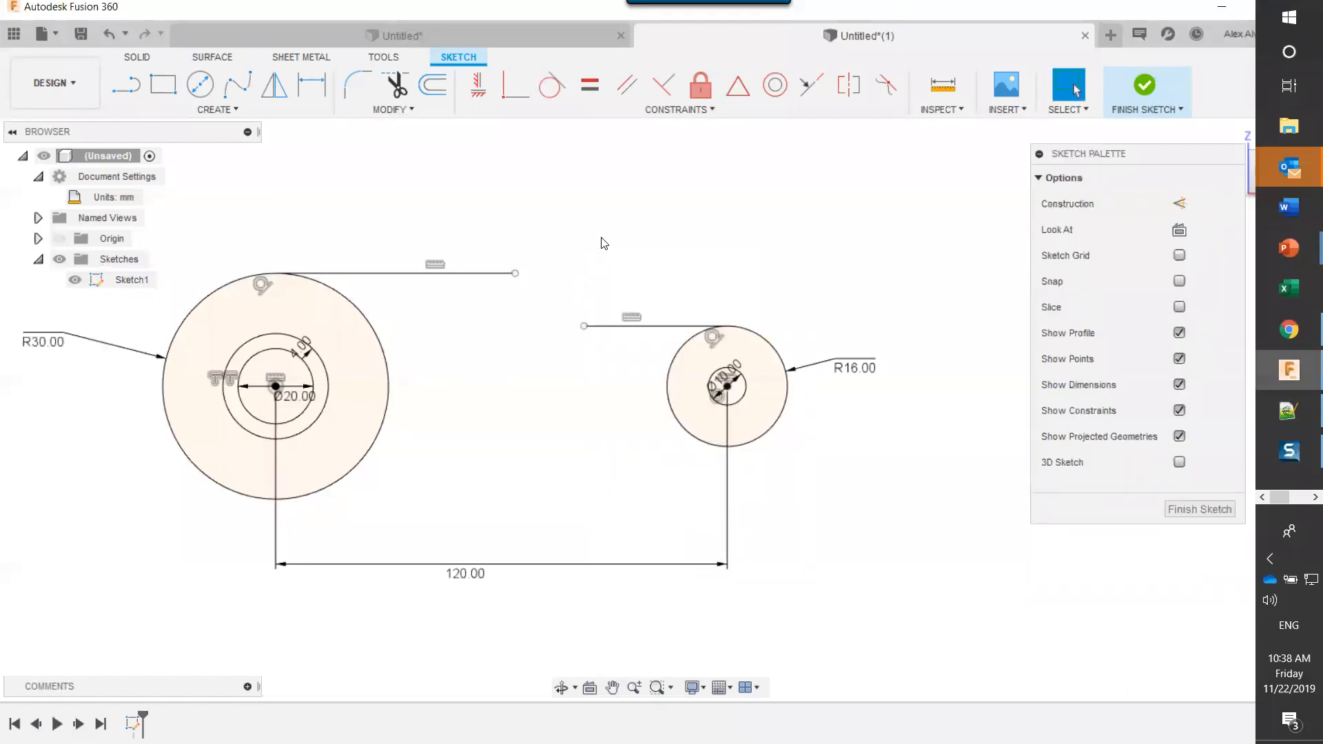
pyautogui.press('s')
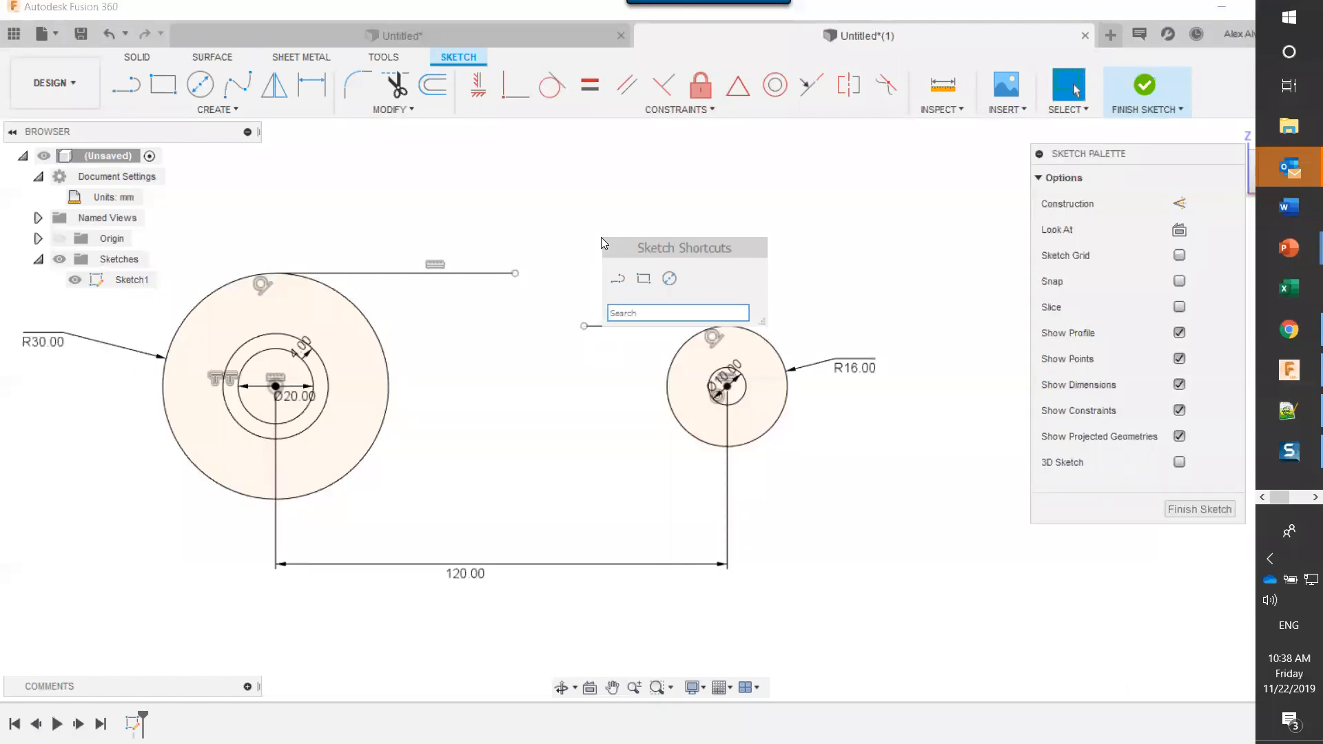
pyautogui.press('Escape')
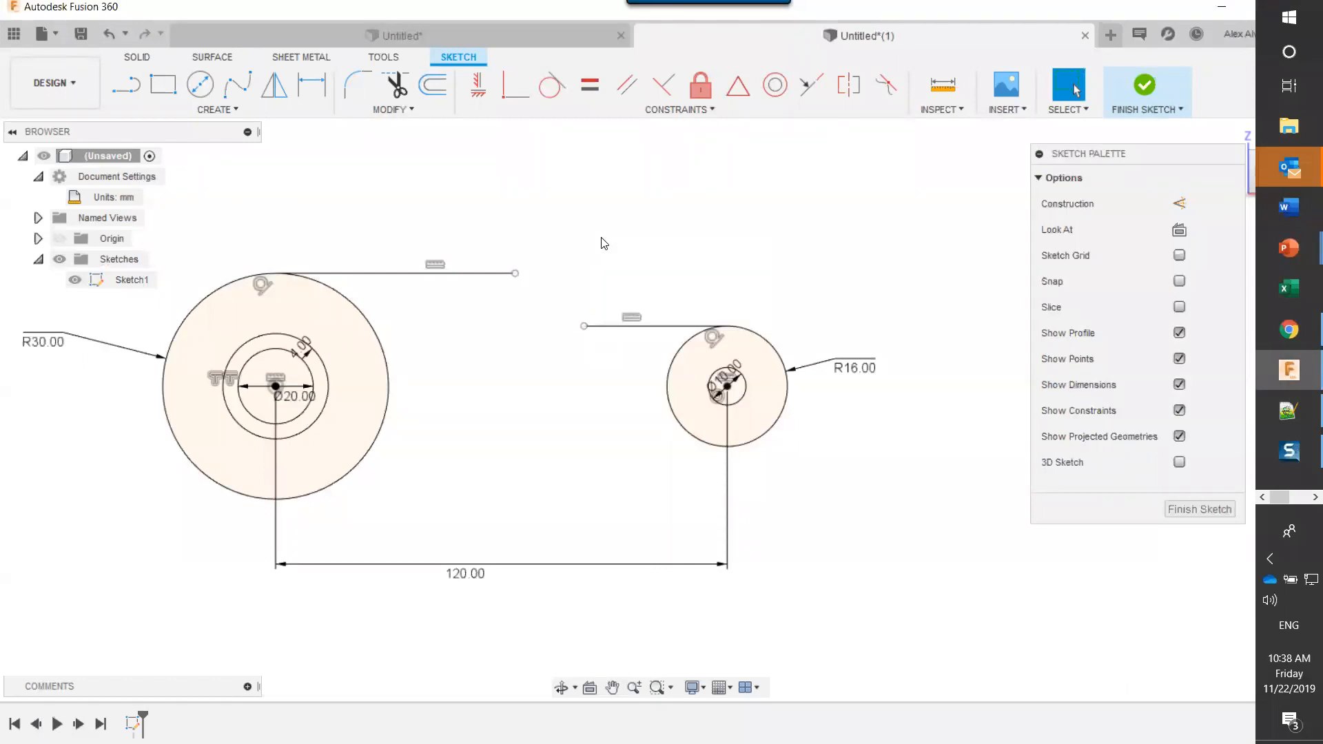
# - Sketch a three-point arc with a radius of about 29 mm, curving inward between the free ends of the two tangent lines
pyautogui.write('s')
pyautogui.write('arc')
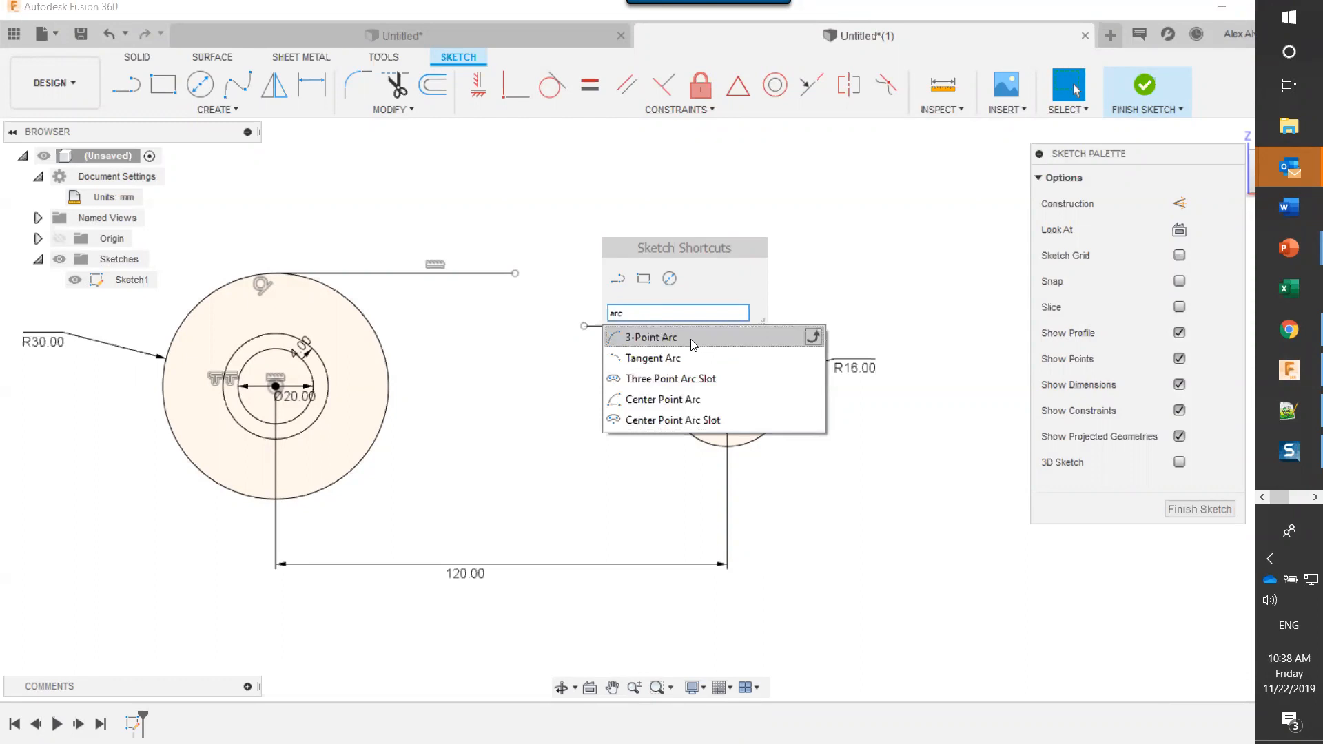
pyautogui.click(667, 337)
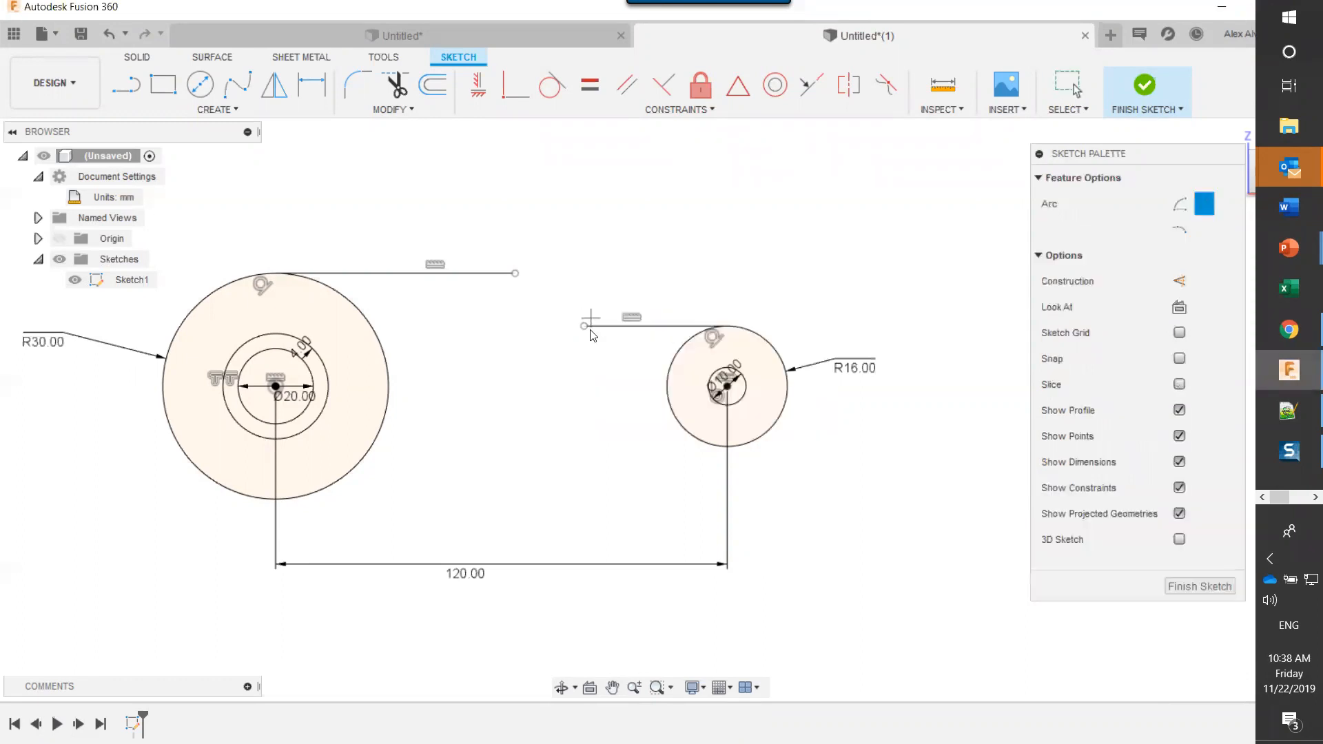
pyautogui.click(584, 326)
pyautogui.click(514, 273)
pyautogui.click(544, 315)
pyautogui.hotkey('ctrl', 'z')
pyautogui.click(544, 307)
pyautogui.hotkey('ctrl', 'z')
pyautogui.click(546, 313)
pyautogui.scroll(3, 546, 318)
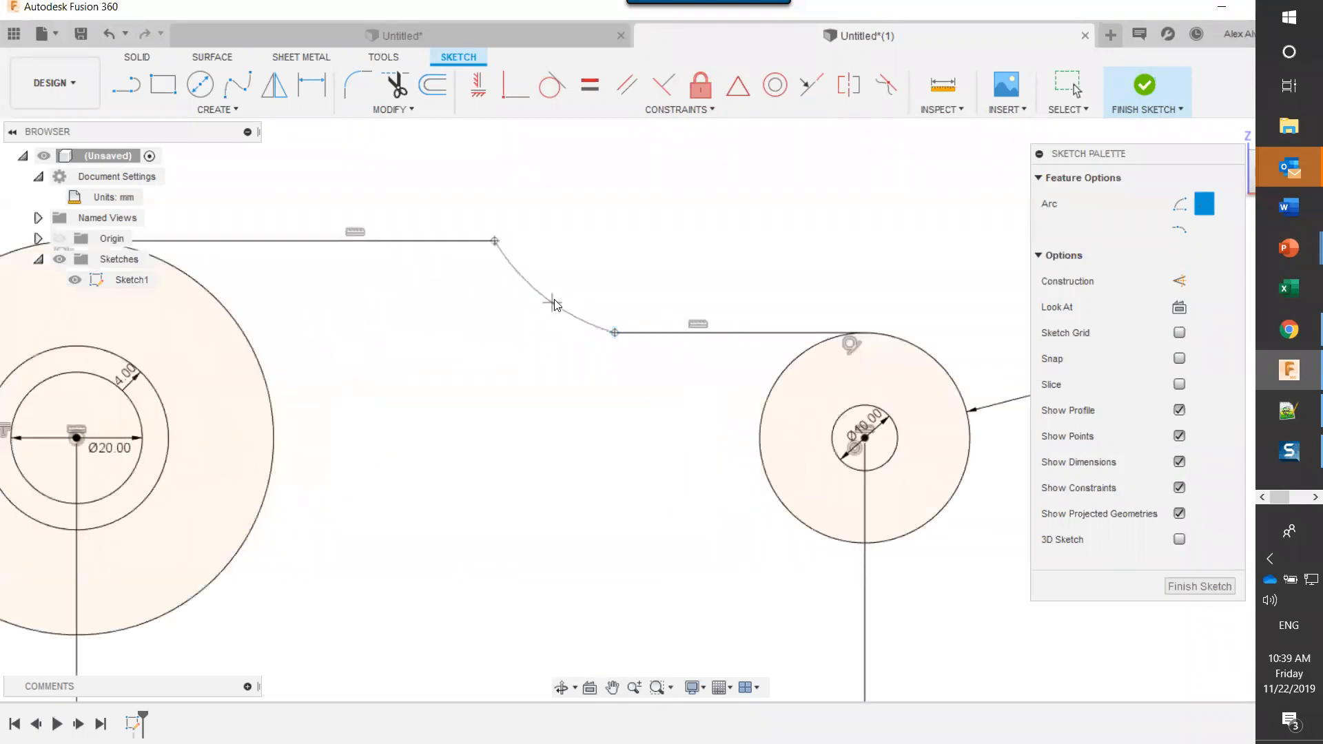
pyautogui.moveTo(546, 315); pyautogui.dragTo(501, 299)
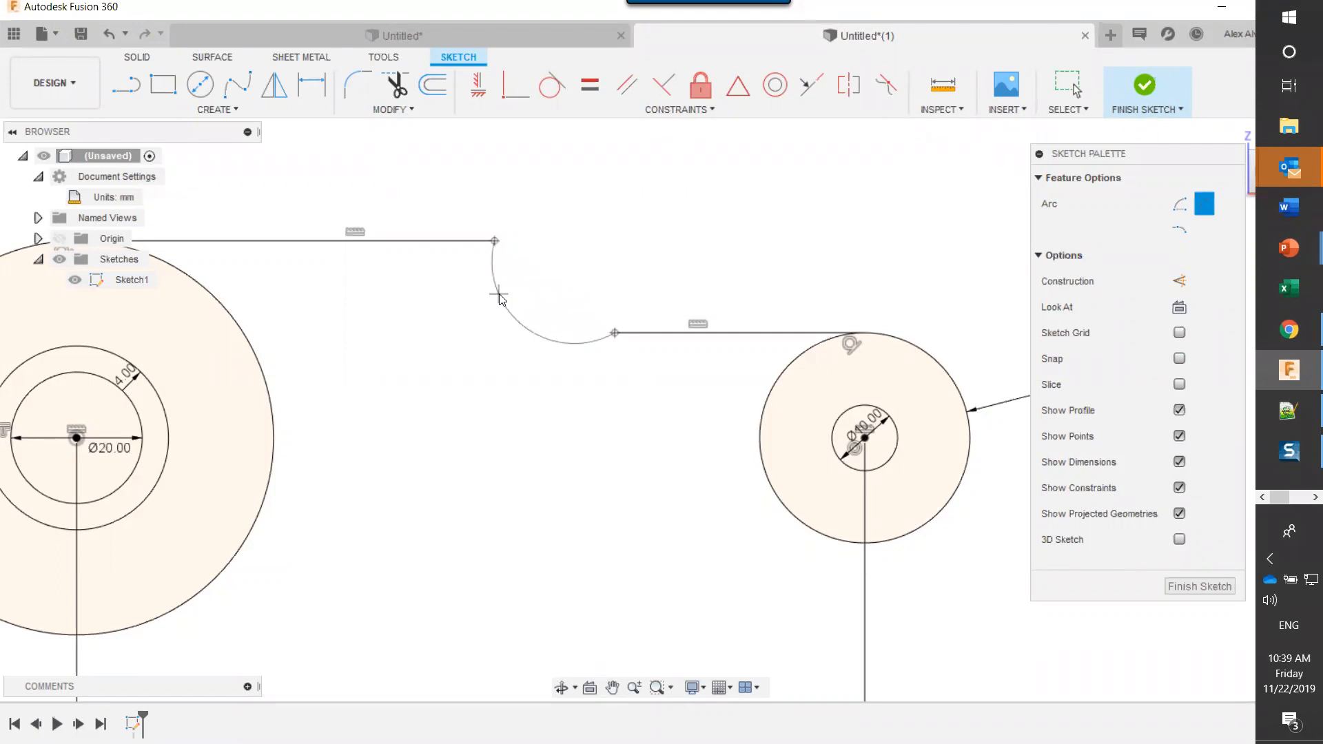
pyautogui.moveTo(499, 295); pyautogui.dragTo(528, 286)
pyautogui.press('Escape')
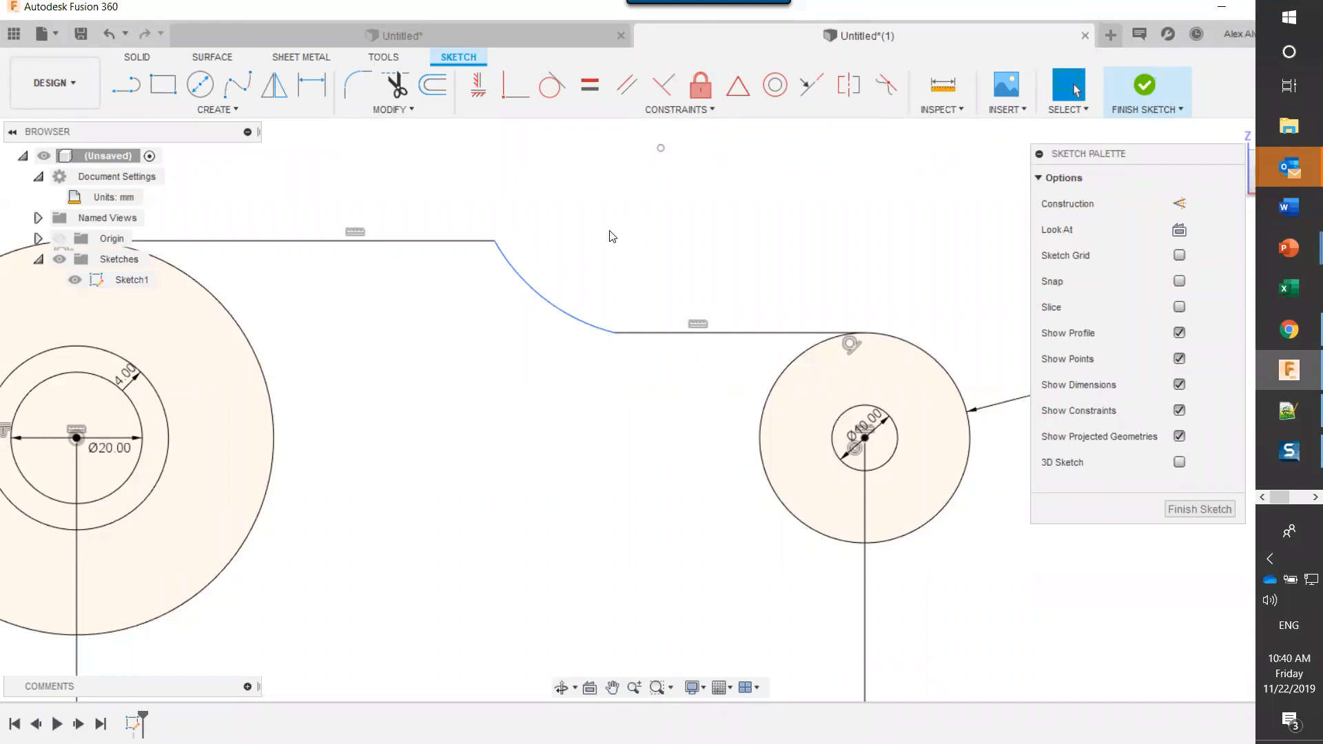
# - Dimension the connecting arc with a radius of 15 mm
pyautogui.press('d')
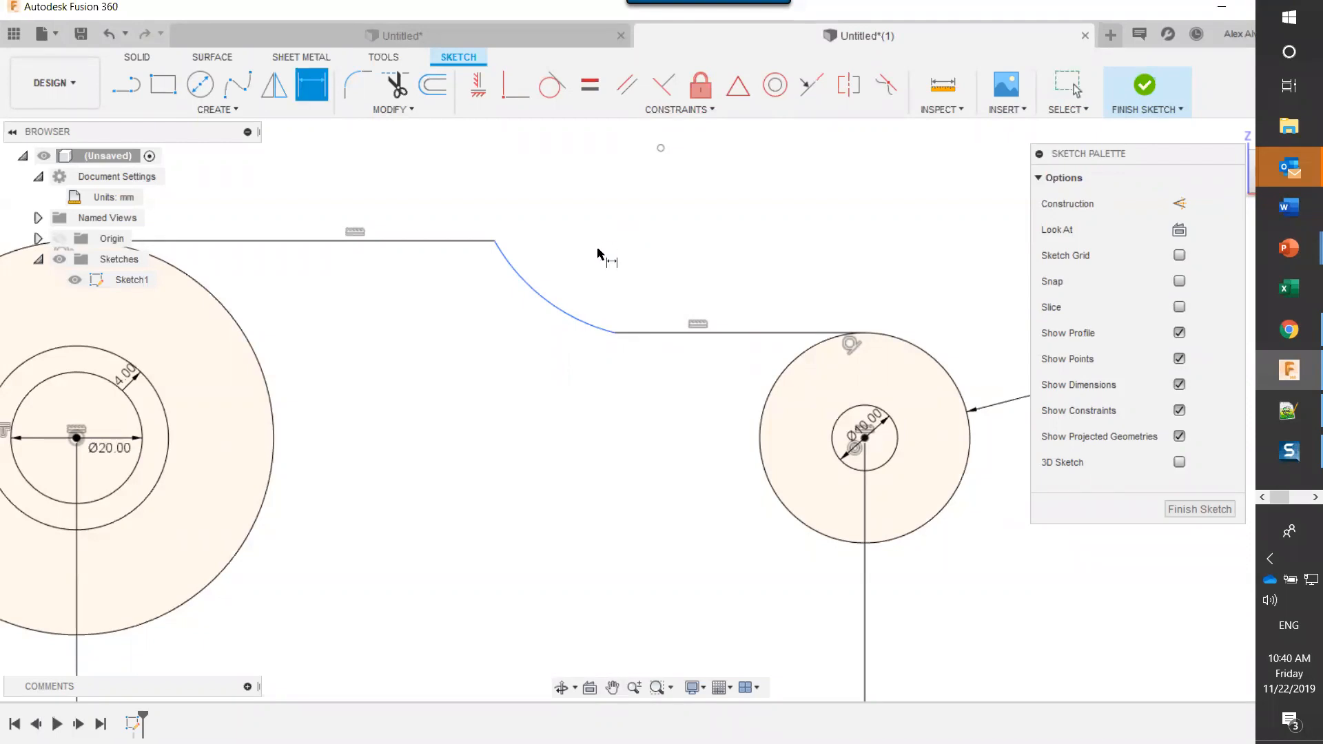
pyautogui.click(579, 308)
pyautogui.click(584, 248)
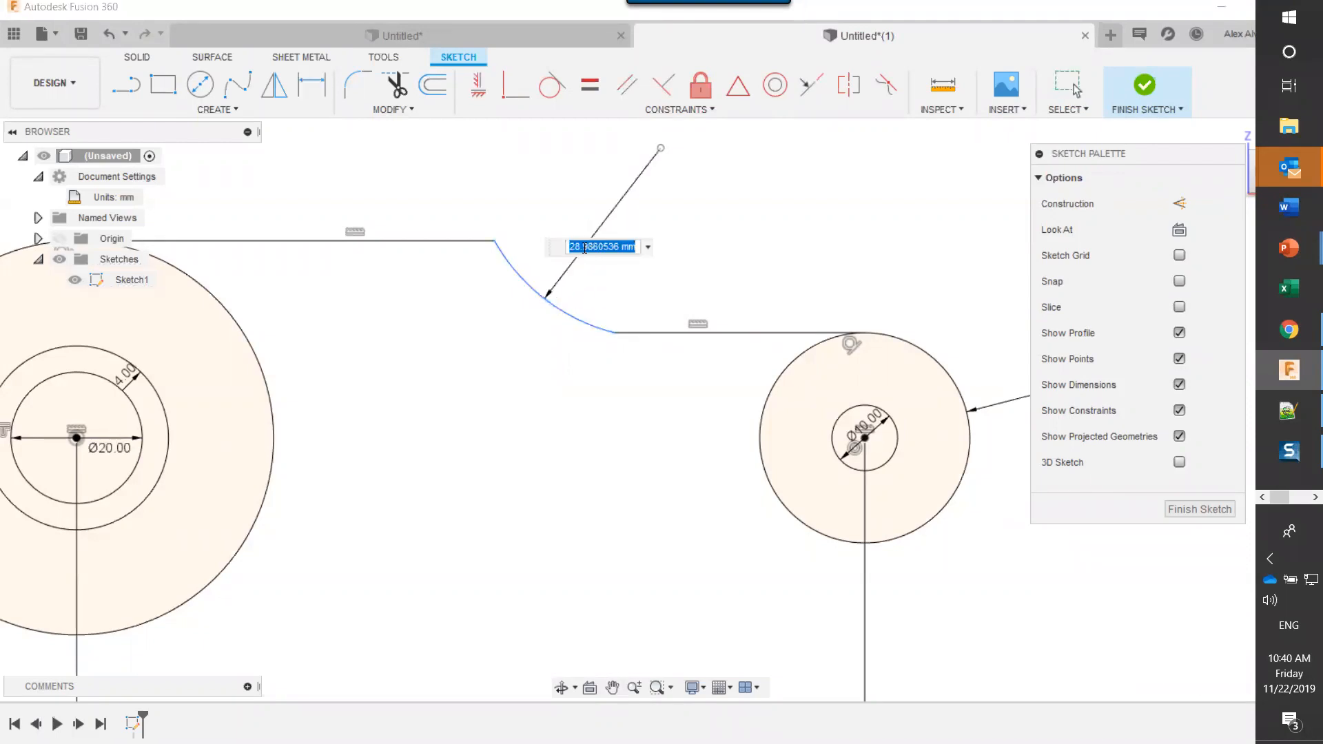
pyautogui.write('15')
pyautogui.press('Return')
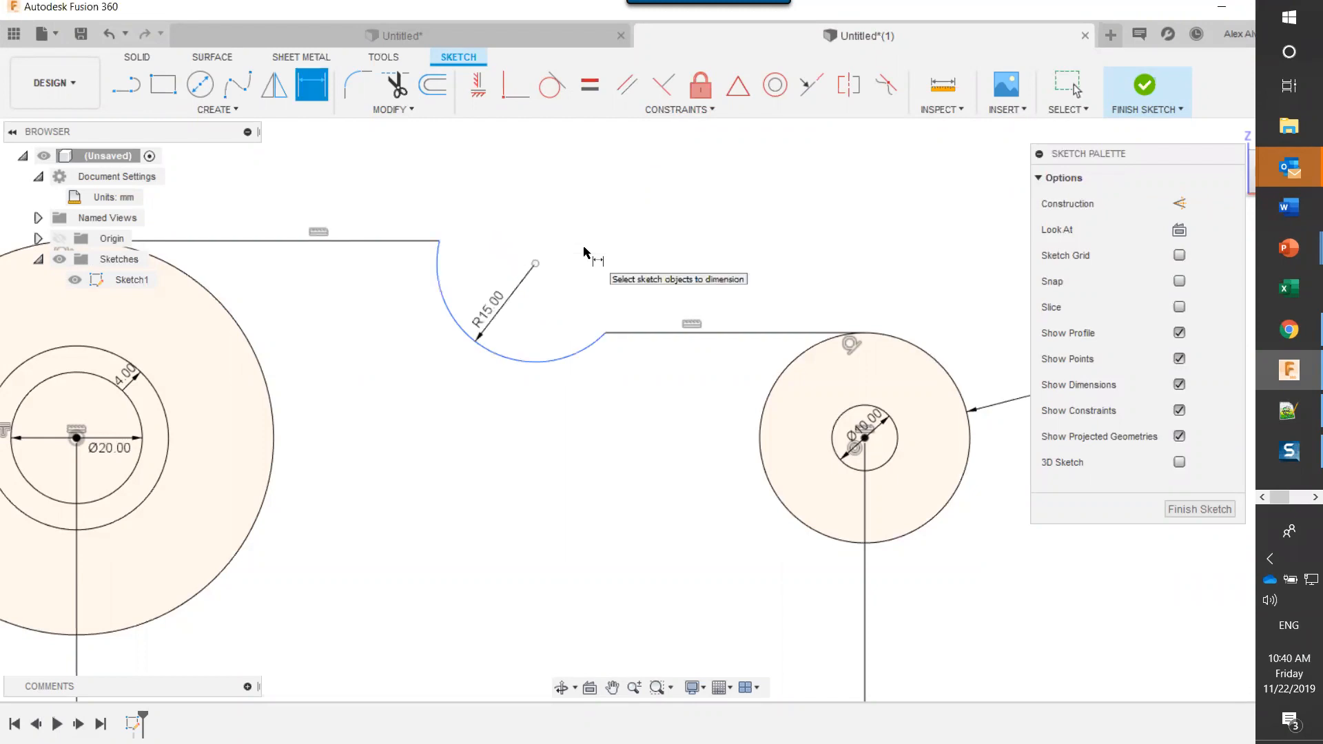
pyautogui.press('Escape')
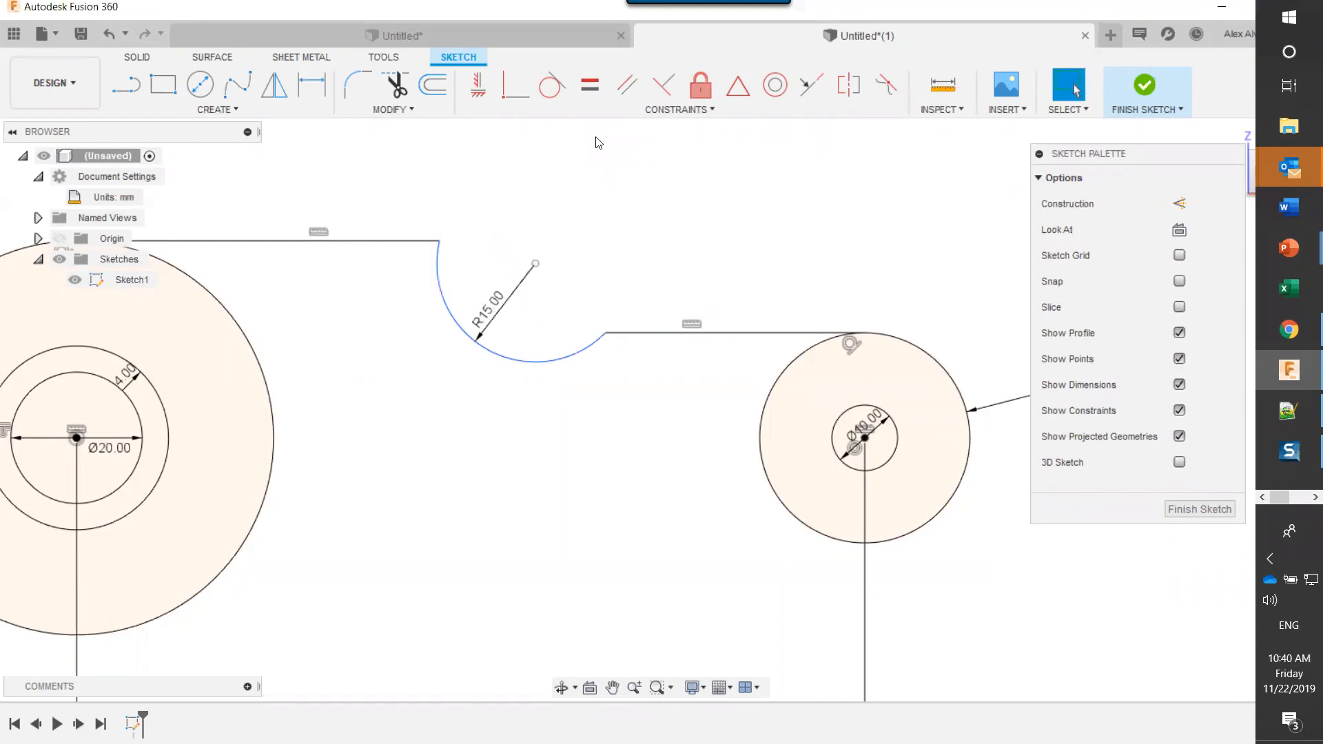
# - Make the connecting arc tangent to the small circle's horizontal line
pyautogui.click(563, 89)
pyautogui.click(590, 350)
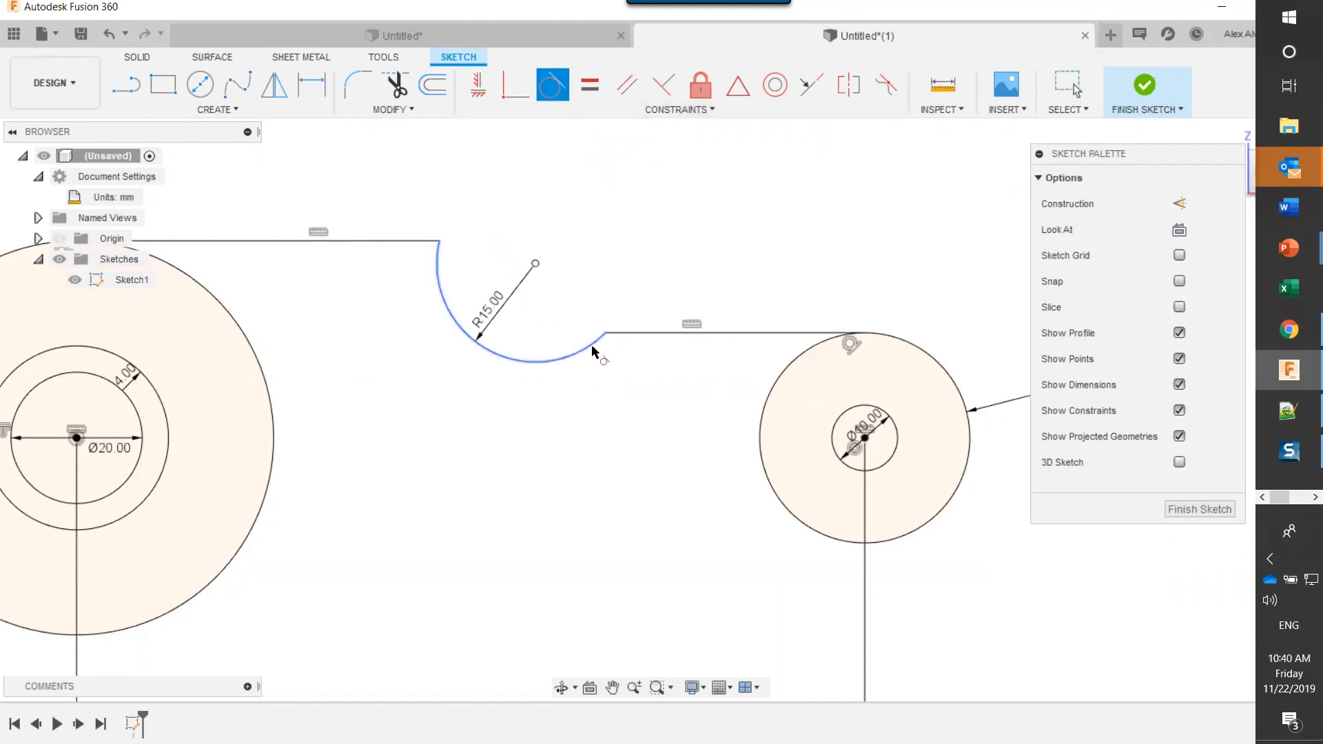
pyautogui.click(643, 335)
pyautogui.press('Escape')
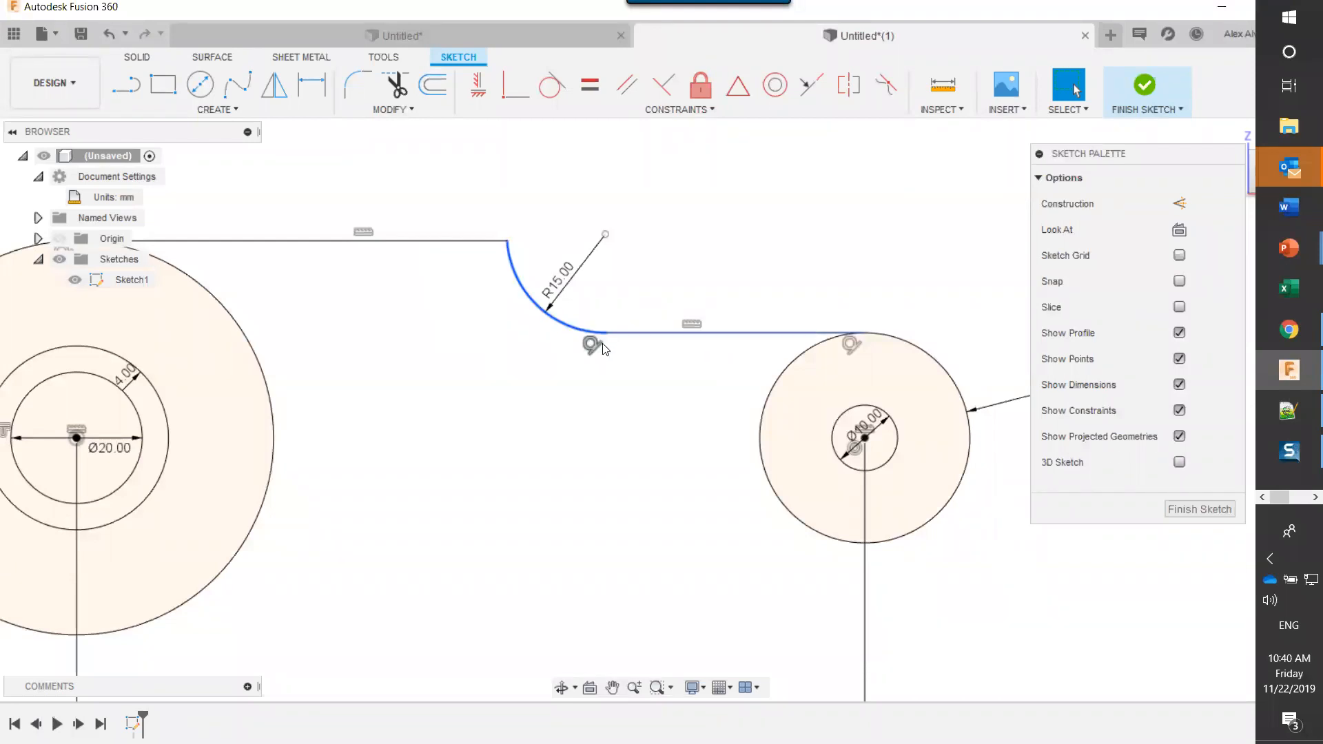
# - Check the reference drawing in Snagit Editor, and dimension the large circle's tangent line to a length of 60 mm
pyautogui.scroll(-2, 652, 294)
pyautogui.scroll(-2, 652, 295)
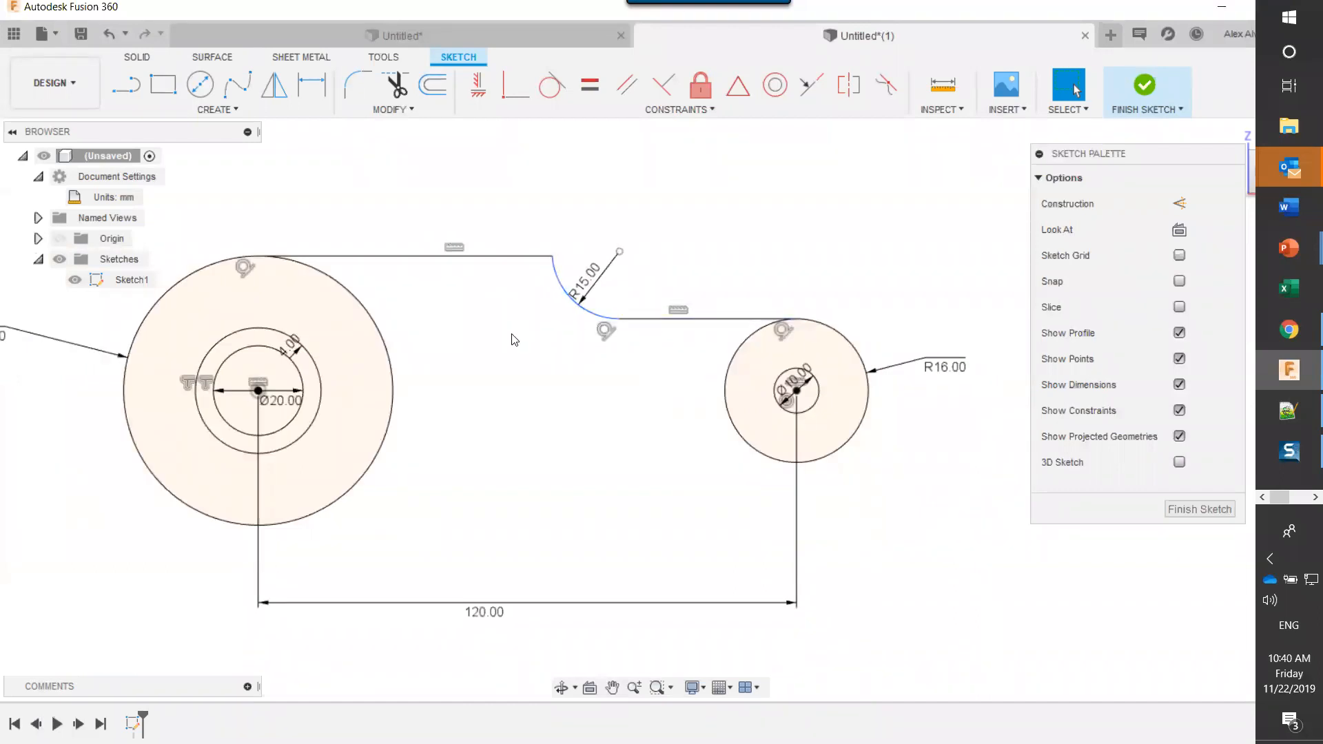
pyautogui.hotkey('alt', 'Tab')
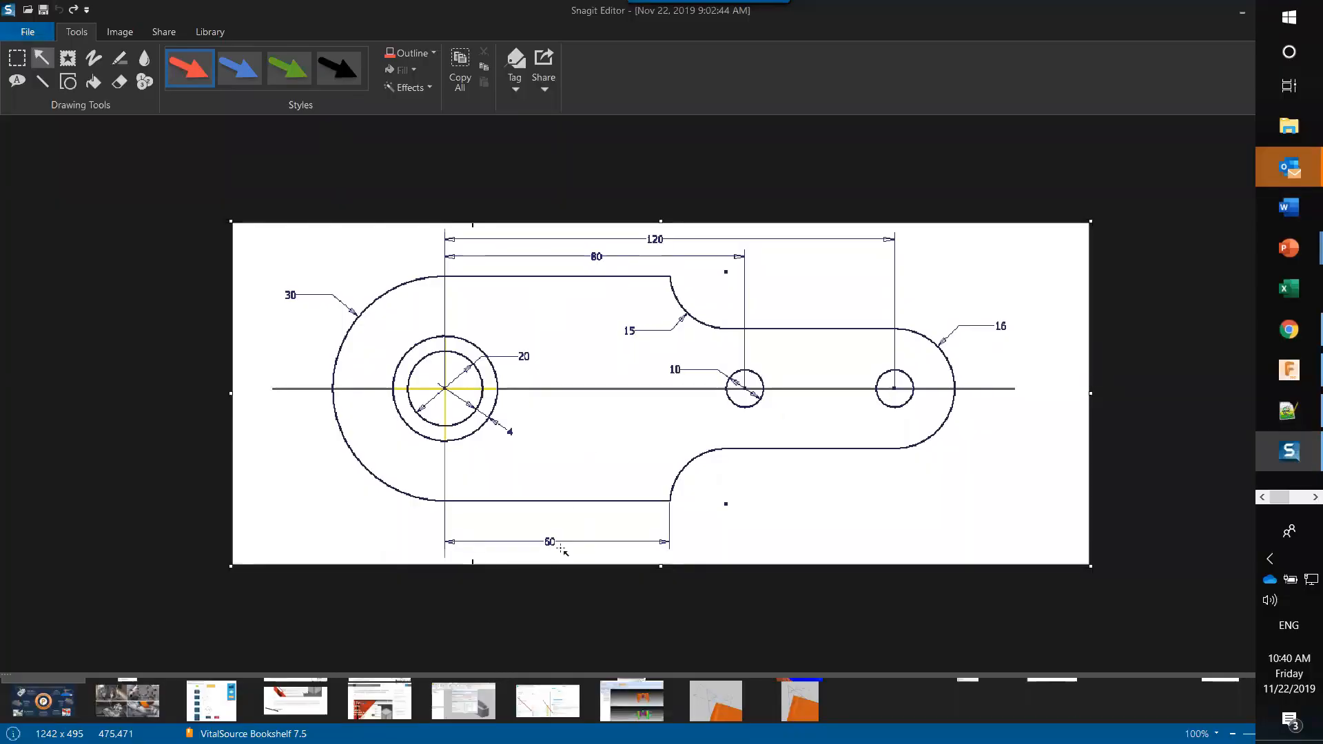
pyautogui.hotkey('alt', 'Tab')
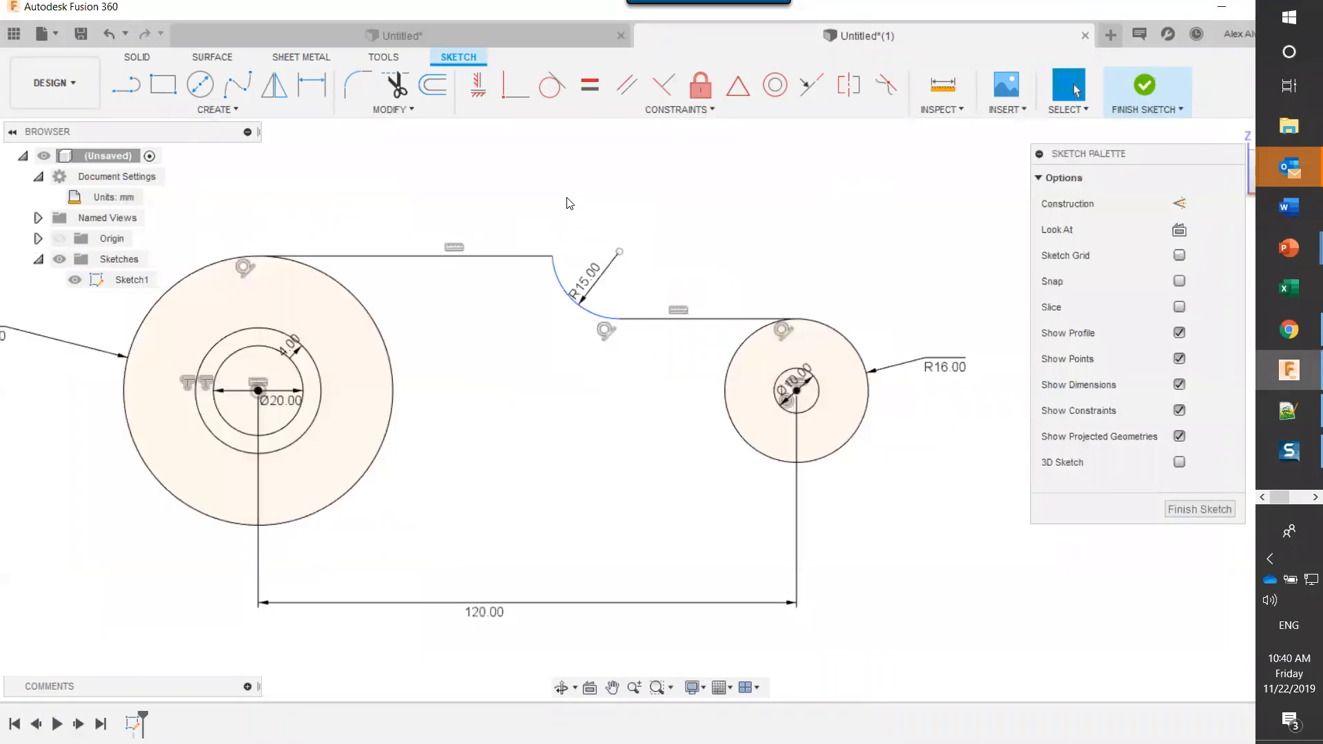
pyautogui.press('d')
pyautogui.click(510, 256)
pyautogui.click(492, 214)
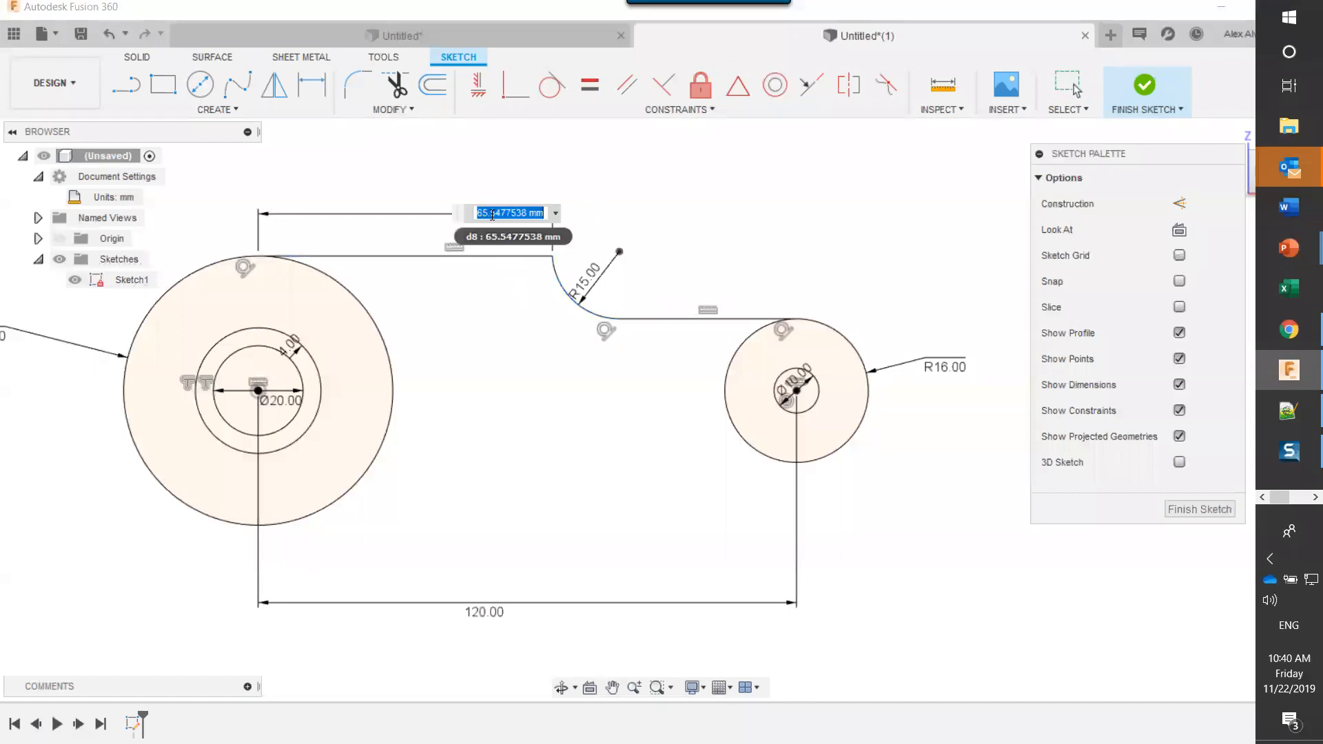
pyautogui.write('60')
pyautogui.press('Return')
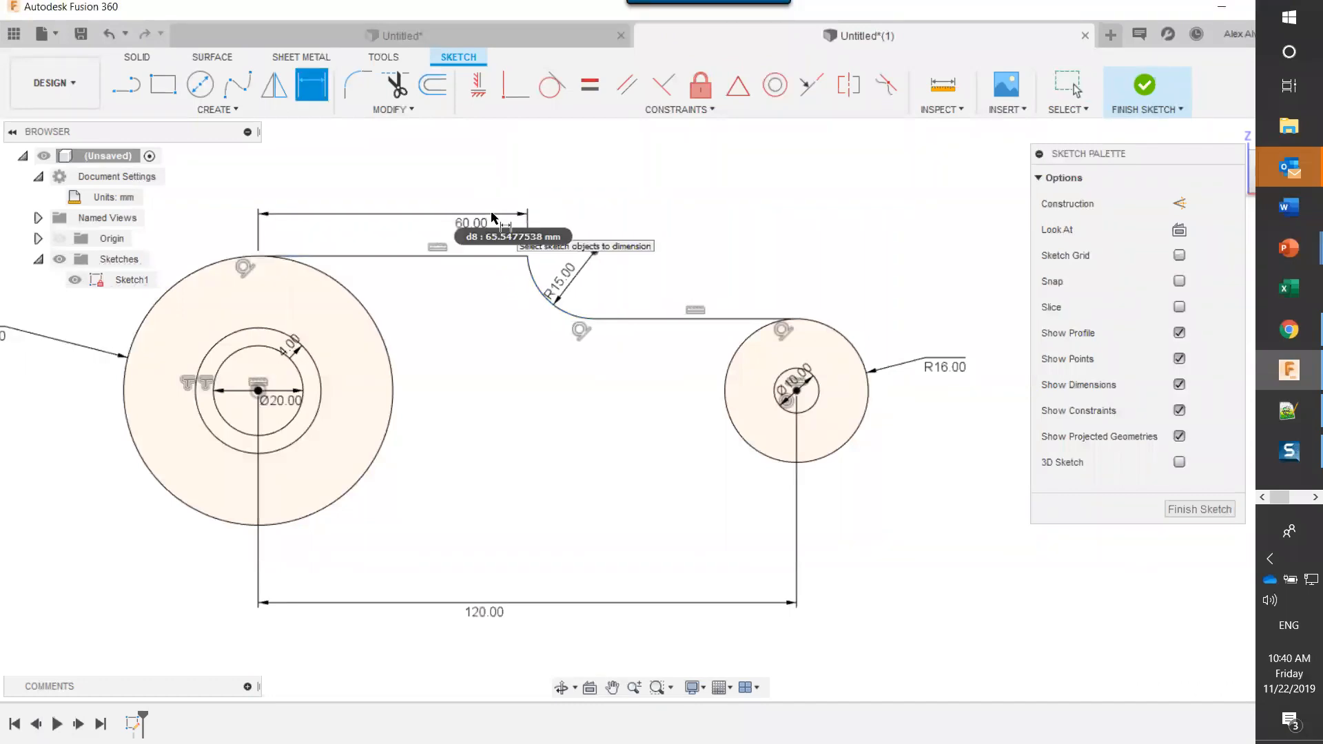
pyautogui.press('Escape')
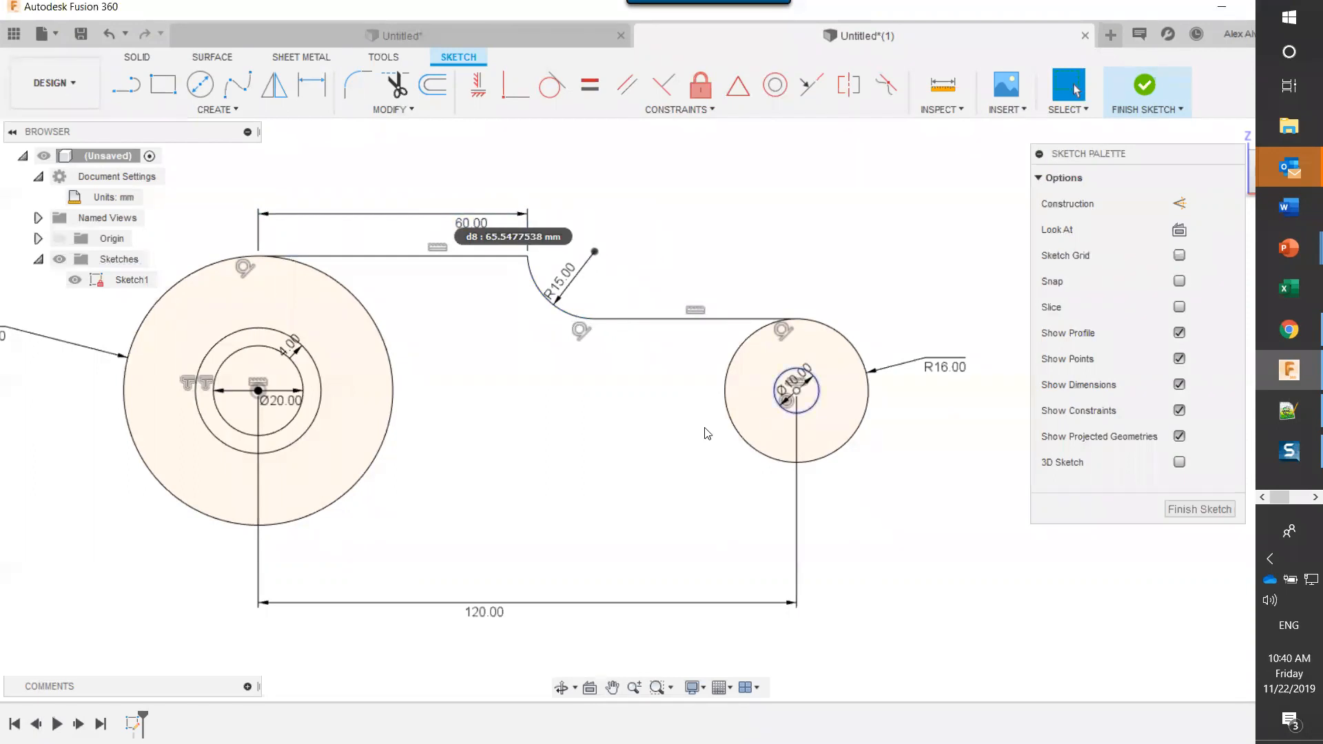
# - Draw a circle about 12 mm in diameter between the two ends, below the small circle's tangent line
pyautogui.press('c')
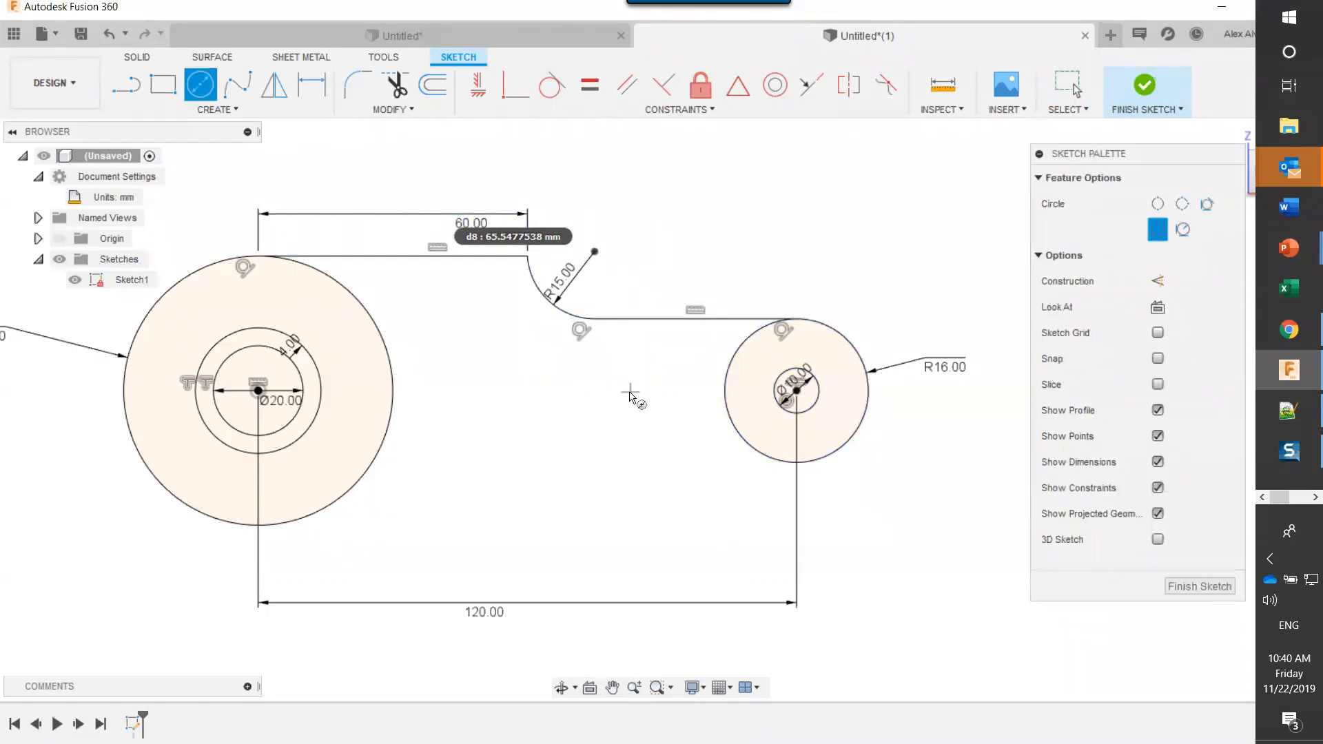
pyautogui.click(630, 392)
pyautogui.click(650, 411)
pyautogui.press('Escape')
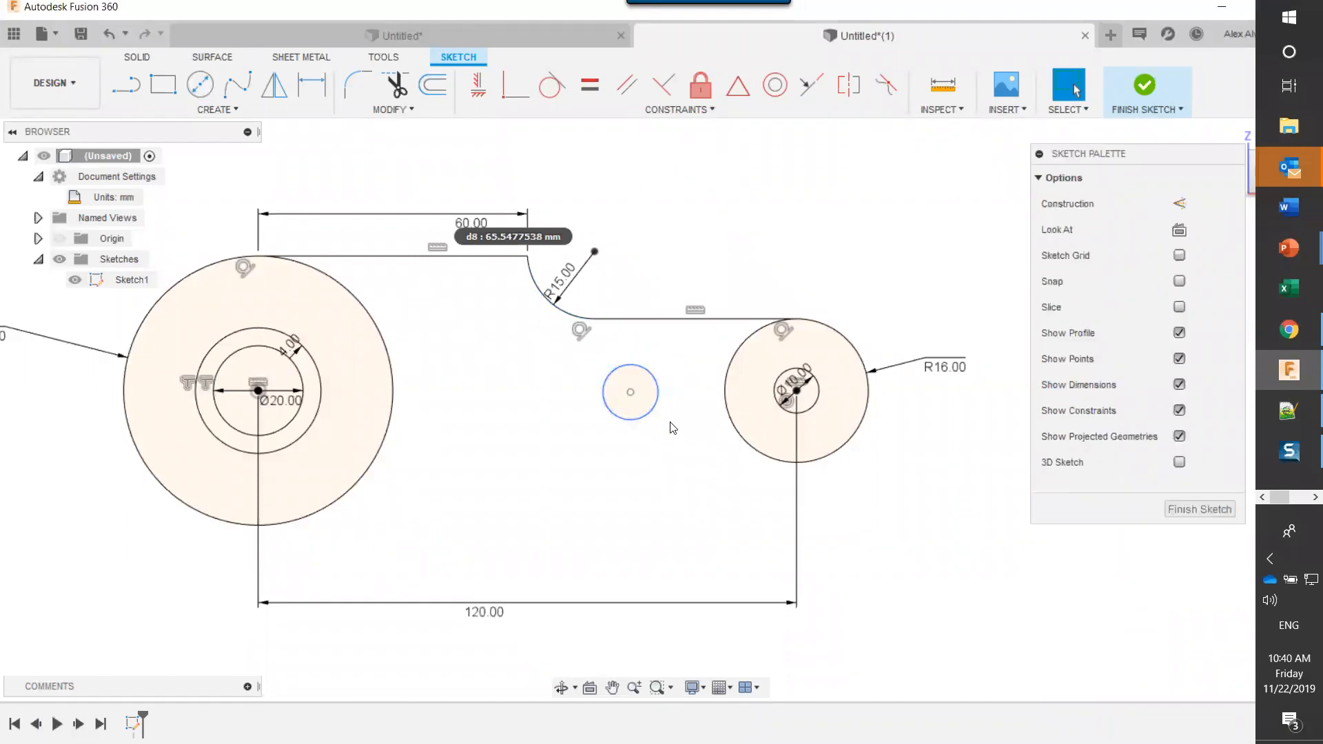
# - Make the new middle circle equal to the small end's 10 mm hole and align their centres horizontally
pyautogui.click(590, 85)
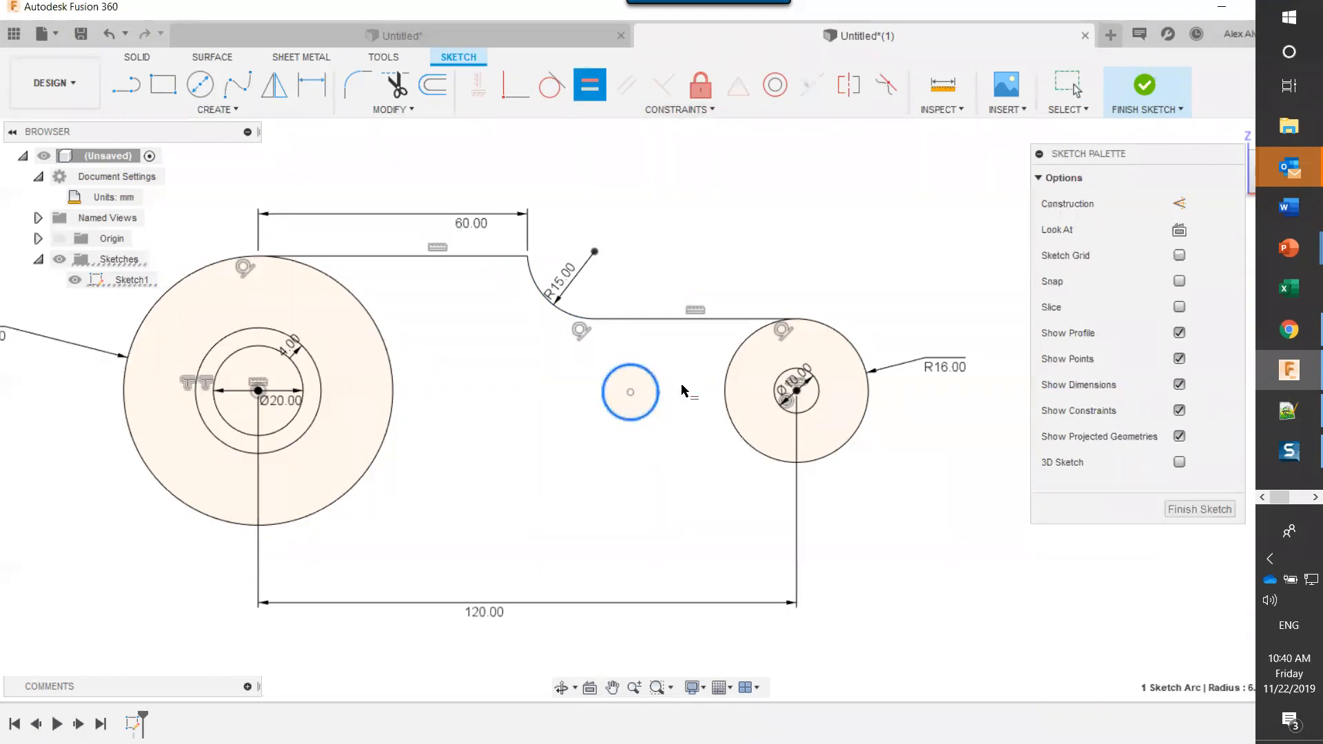
pyautogui.click(793, 413)
pyautogui.press('Escape')
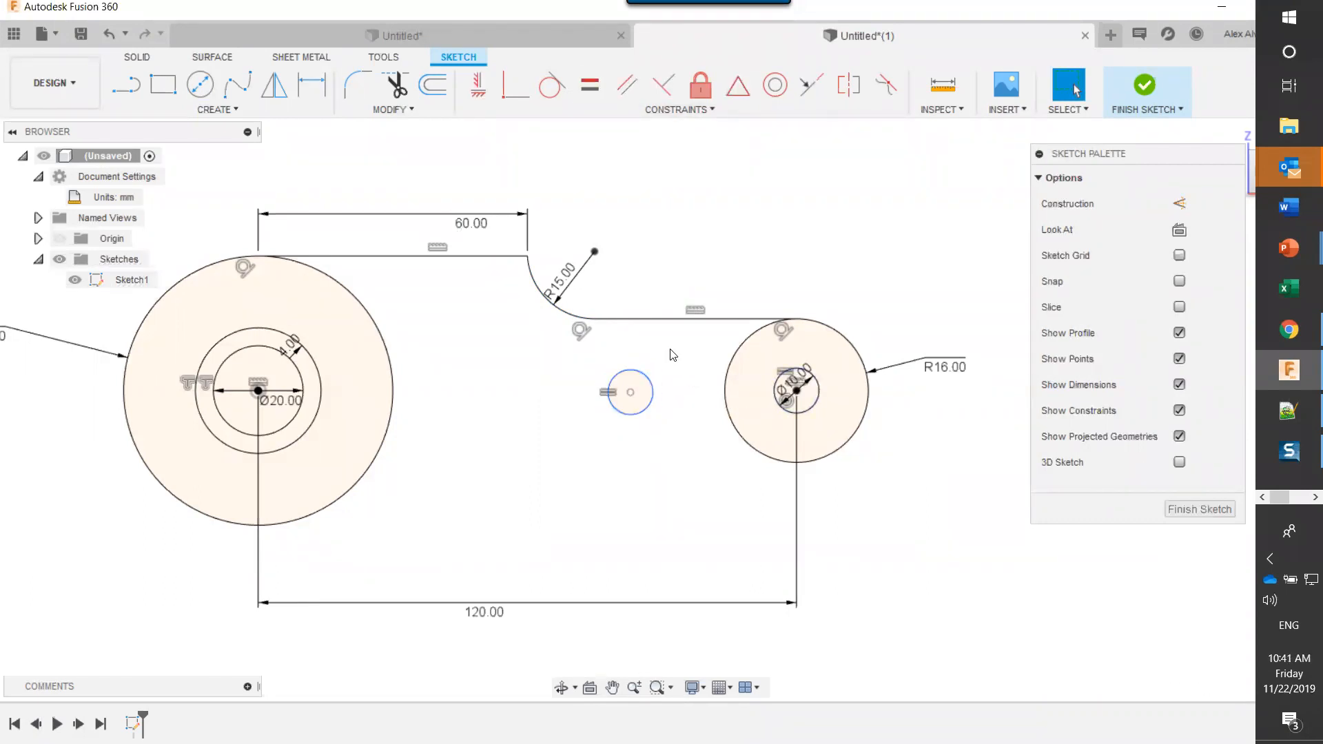
pyautogui.click(478, 83)
pyautogui.click(632, 393)
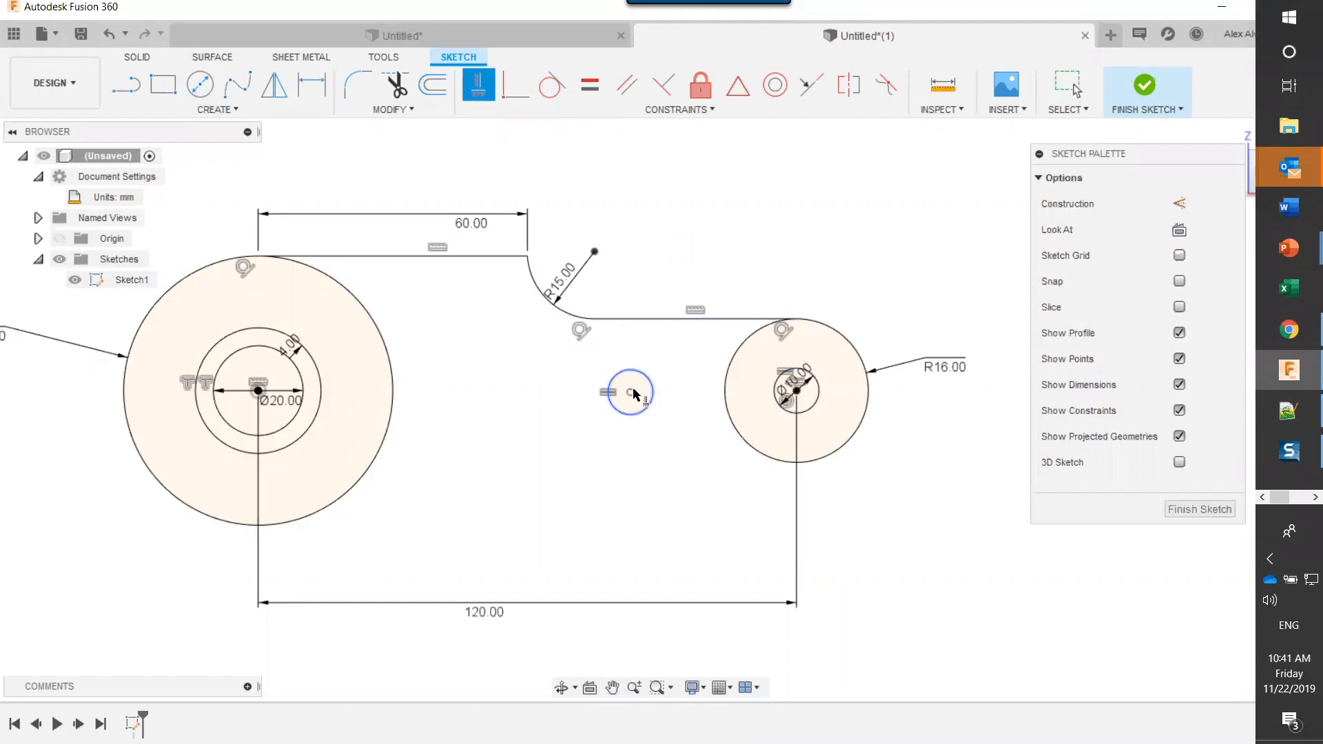
pyautogui.click(800, 391)
pyautogui.press('Escape')
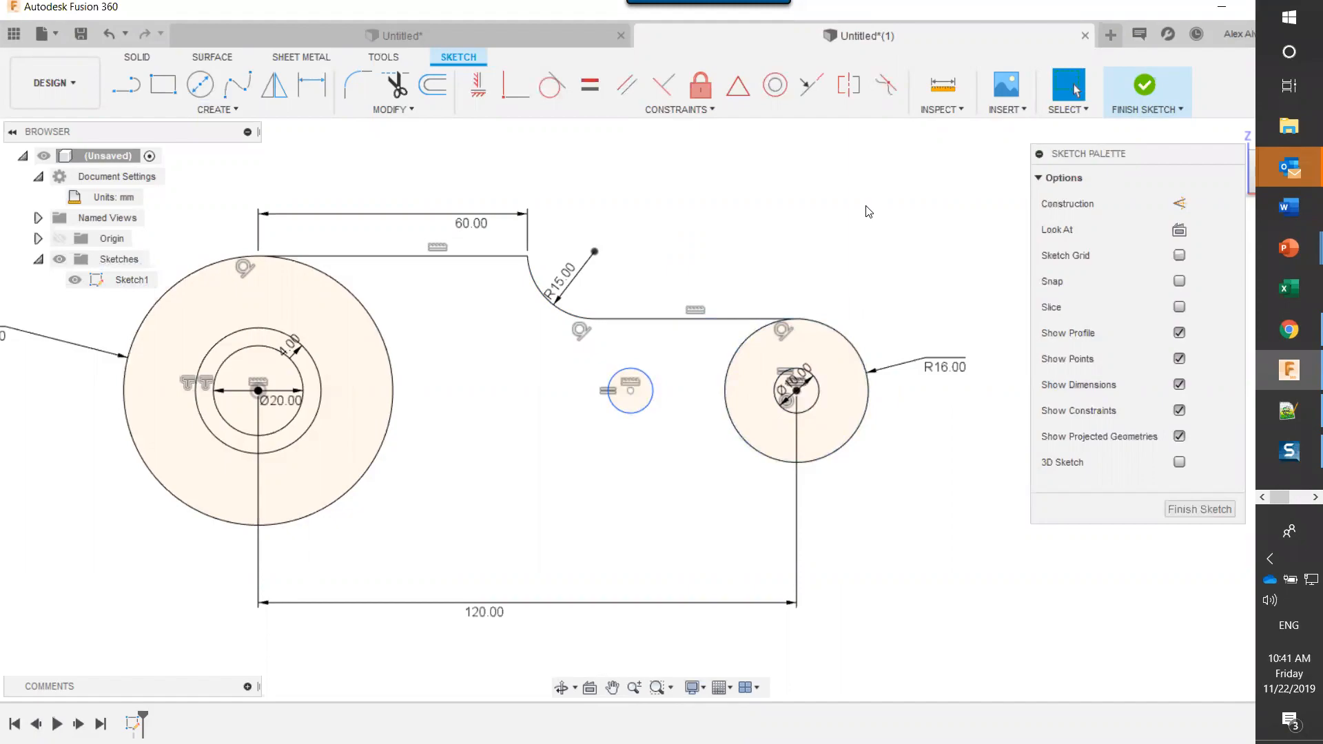
# - Check the hole spacing in the Snagit reference drawing, and dimension the middle hole 80 mm horizontally from the large end's centre
pyautogui.hotkey('alt', 'Tab')
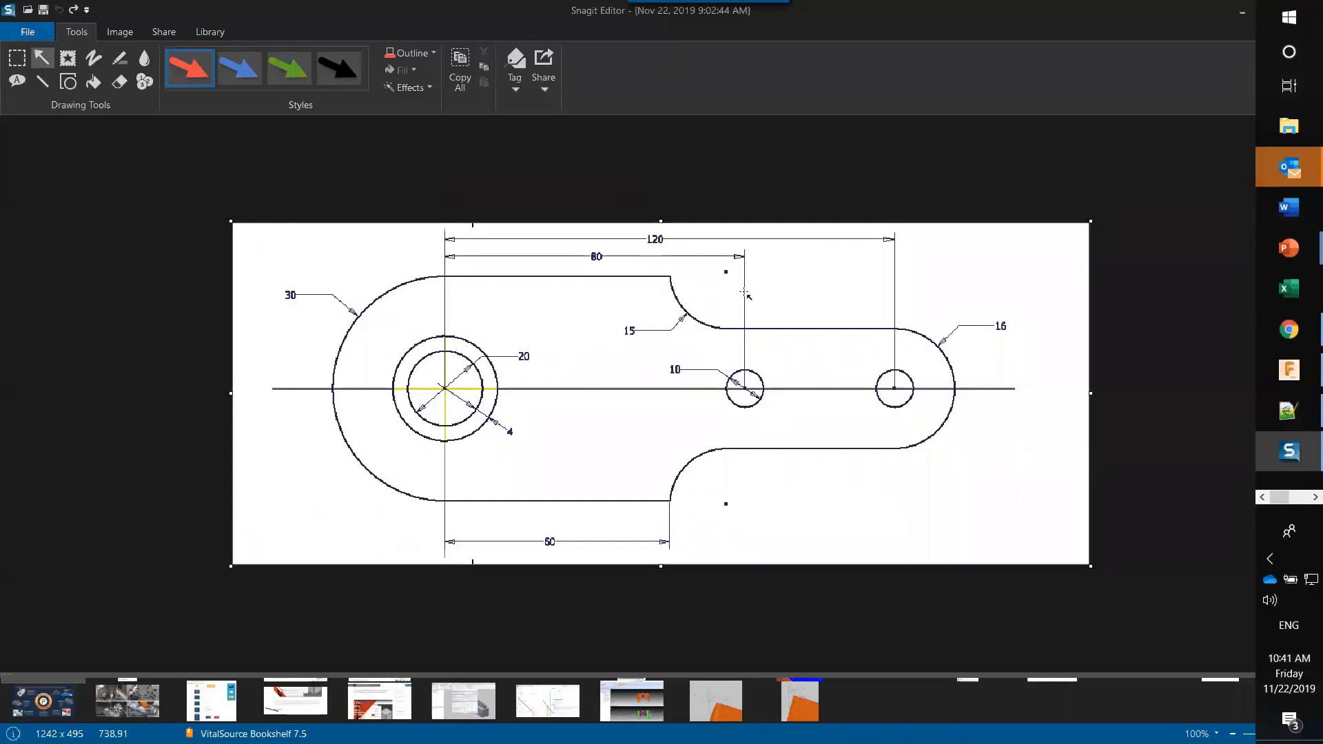
pyautogui.hotkey('alt', 'Tab')
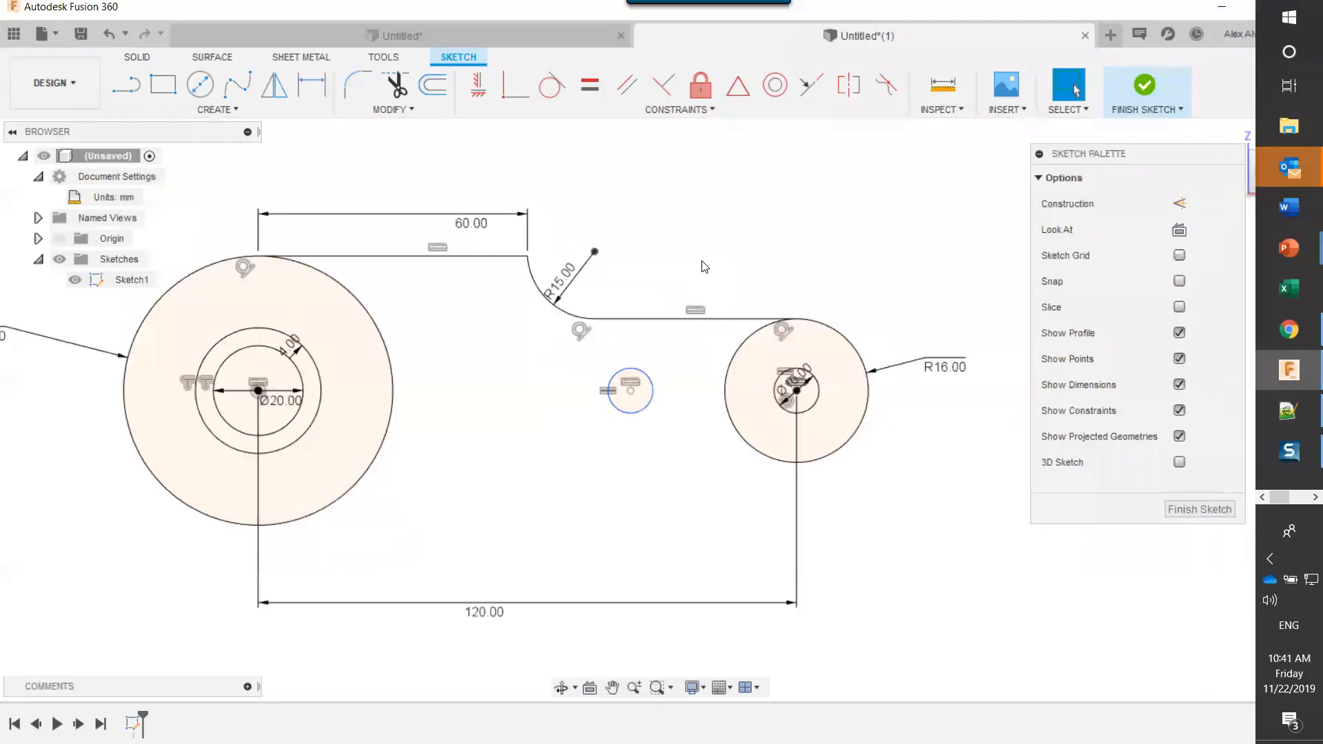
pyautogui.press('d')
pyautogui.click(646, 405)
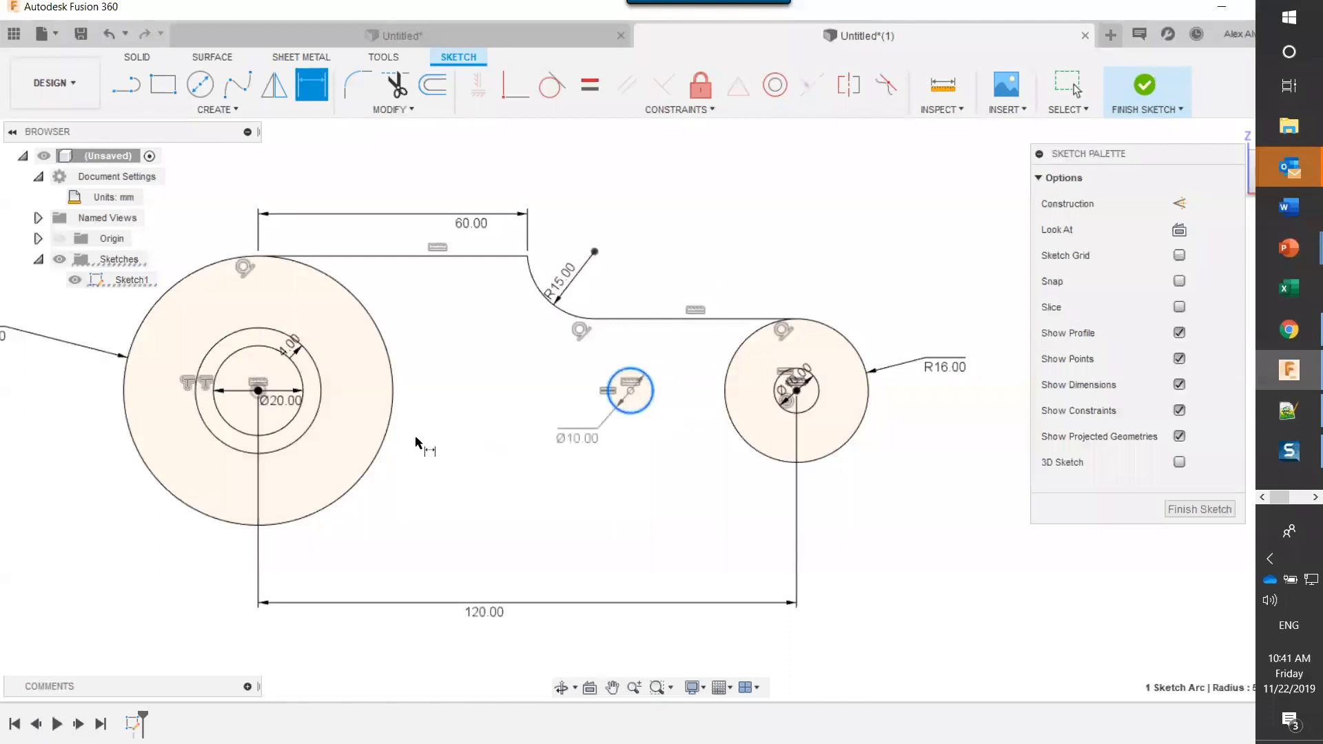
pyautogui.click(319, 410)
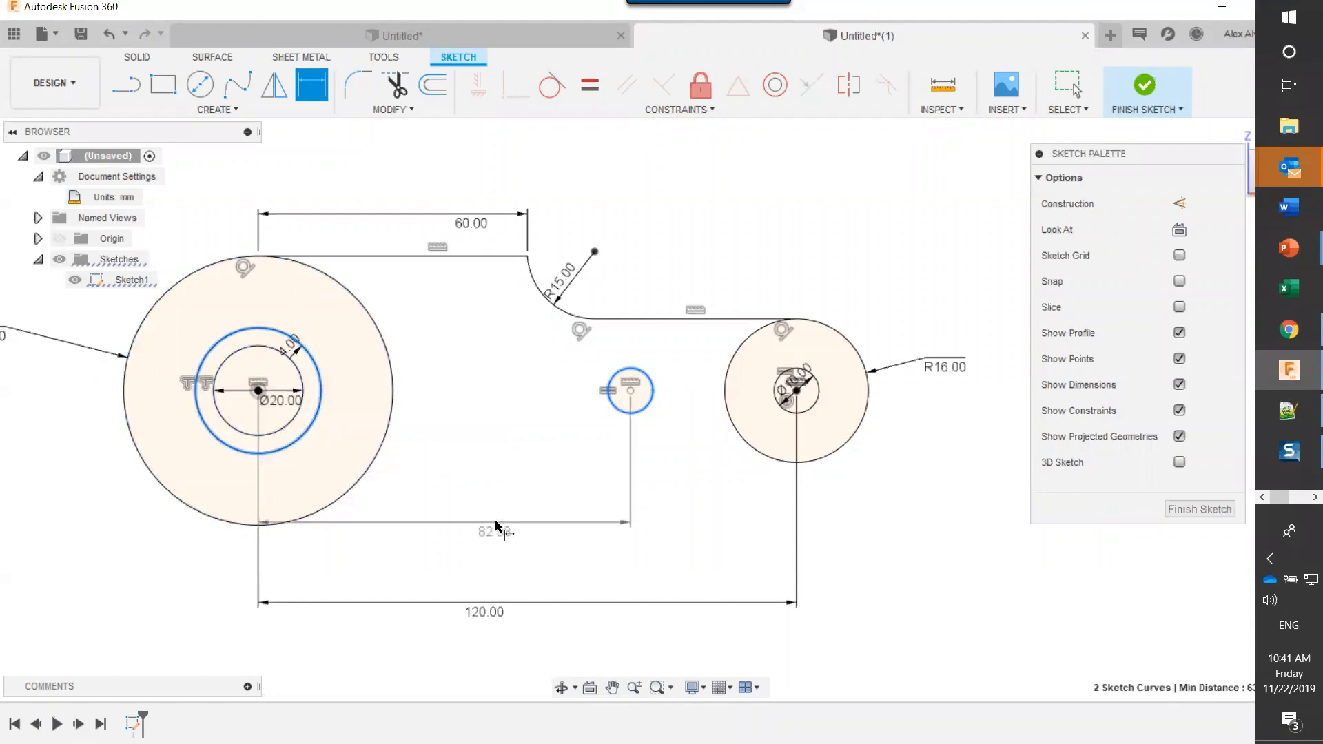
pyautogui.click(488, 548)
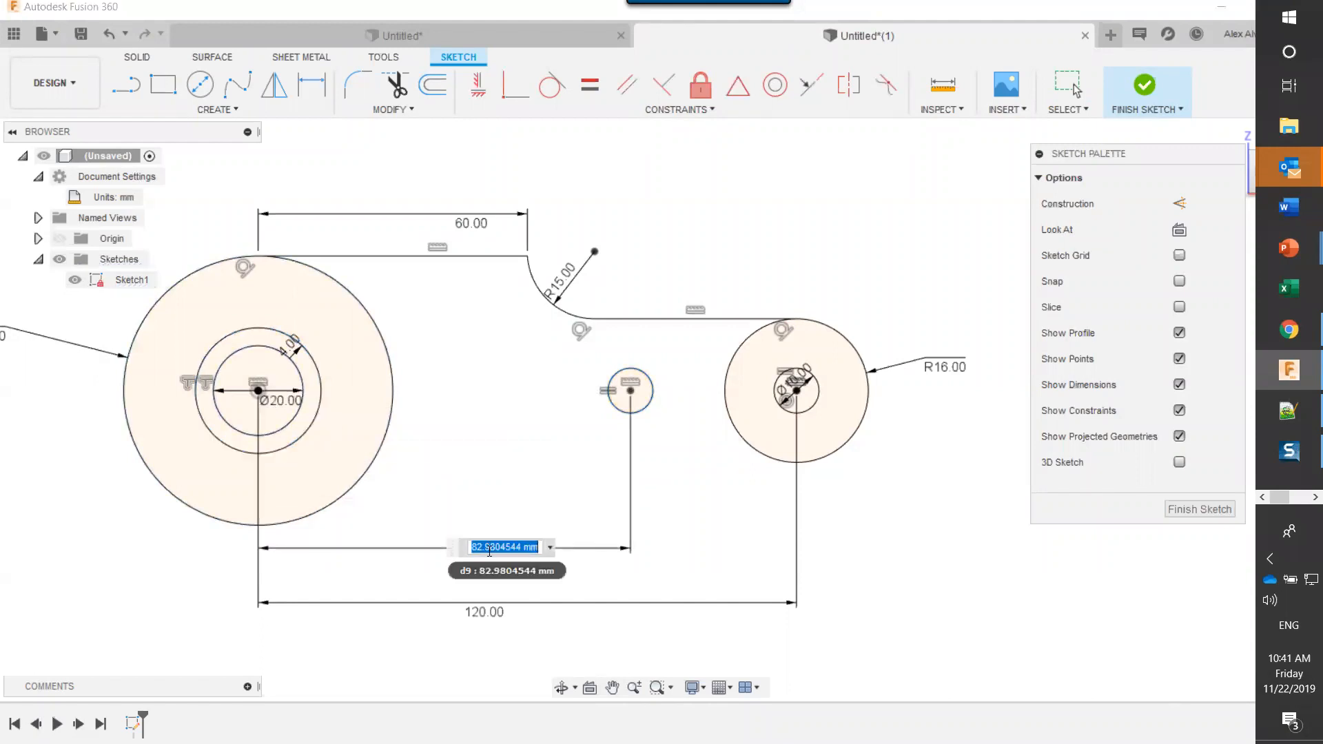
pyautogui.write('80')
pyautogui.press('Return')
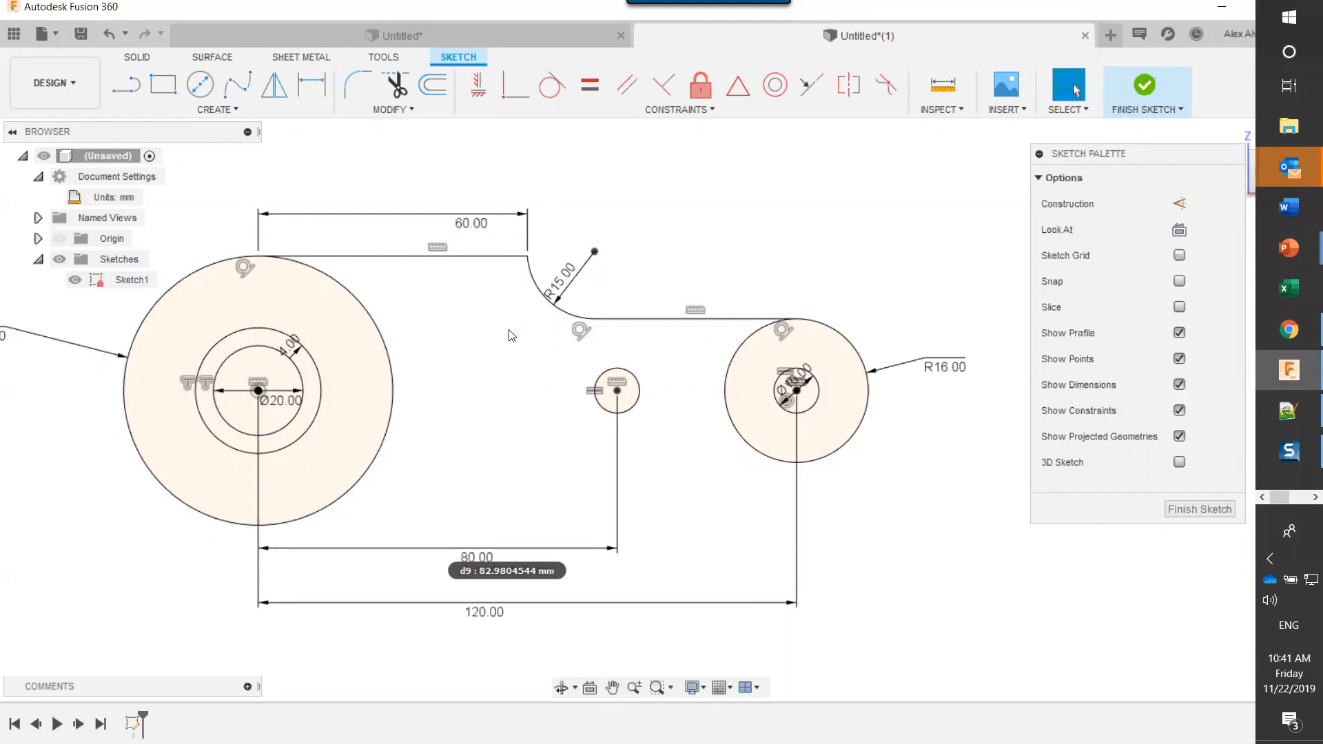
pyautogui.click(414, 256)
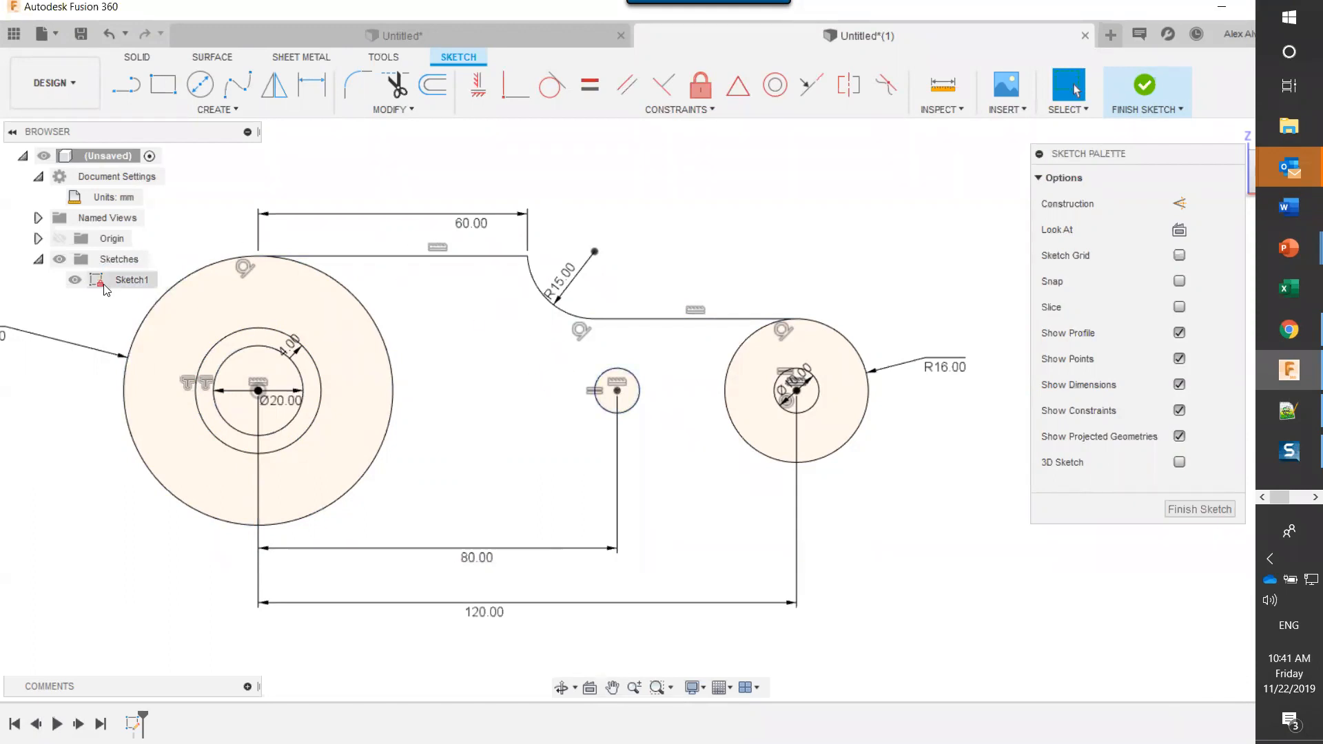
# - Project the origin's XY plane into the sketch as a linked reference line through the large end's centre
pyautogui.click(38, 239)
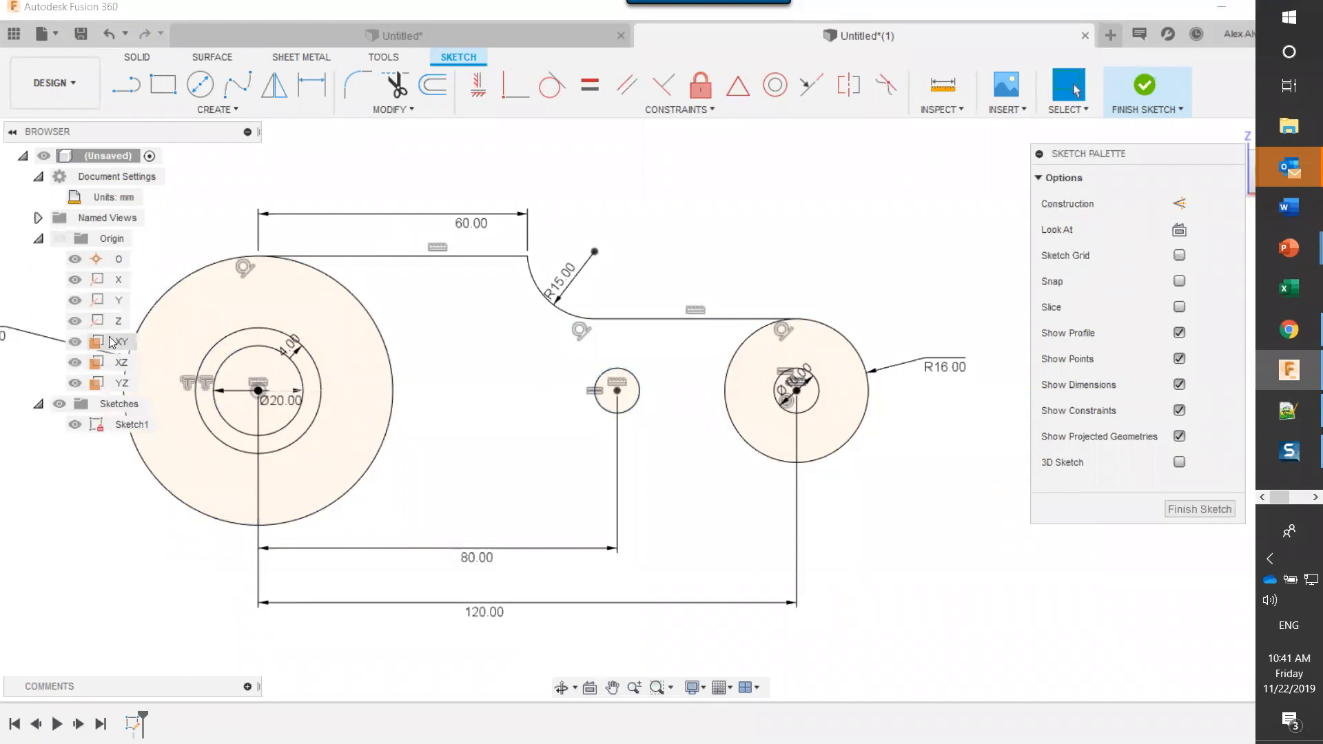
pyautogui.click(114, 342)
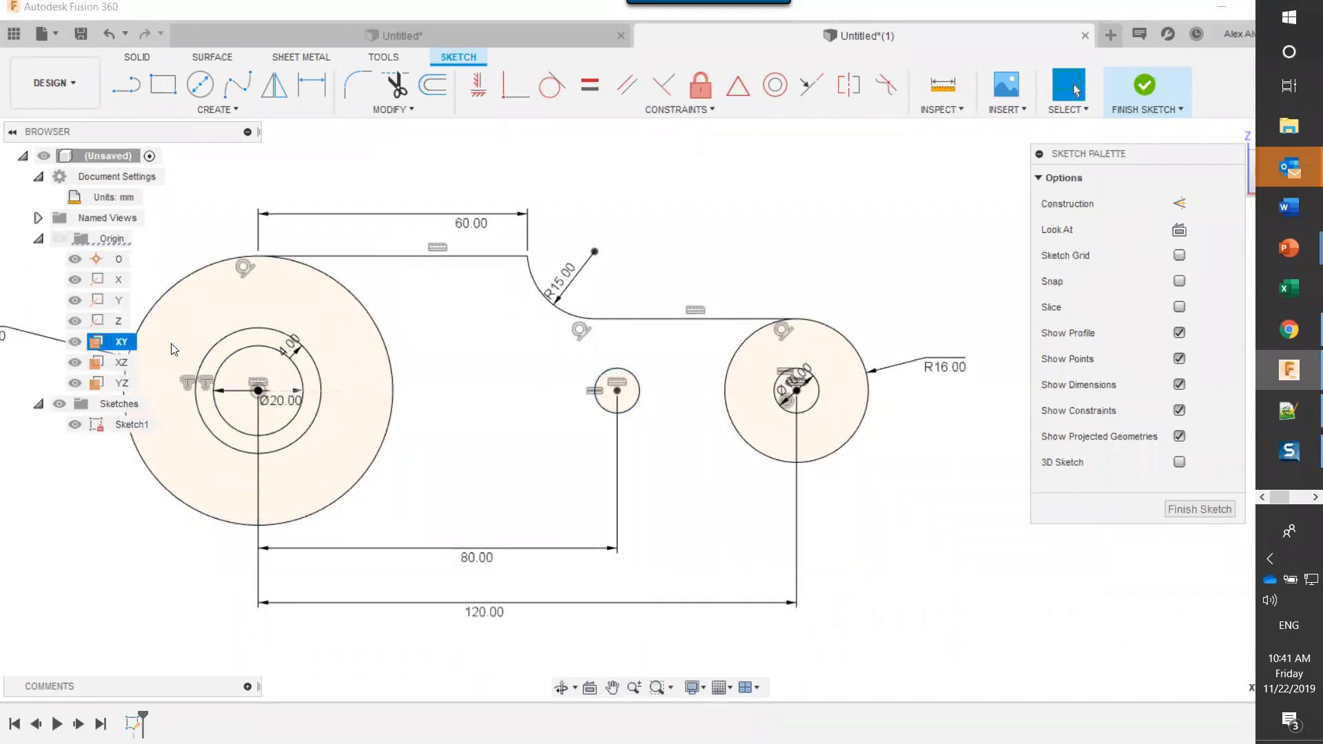
pyautogui.press('p')
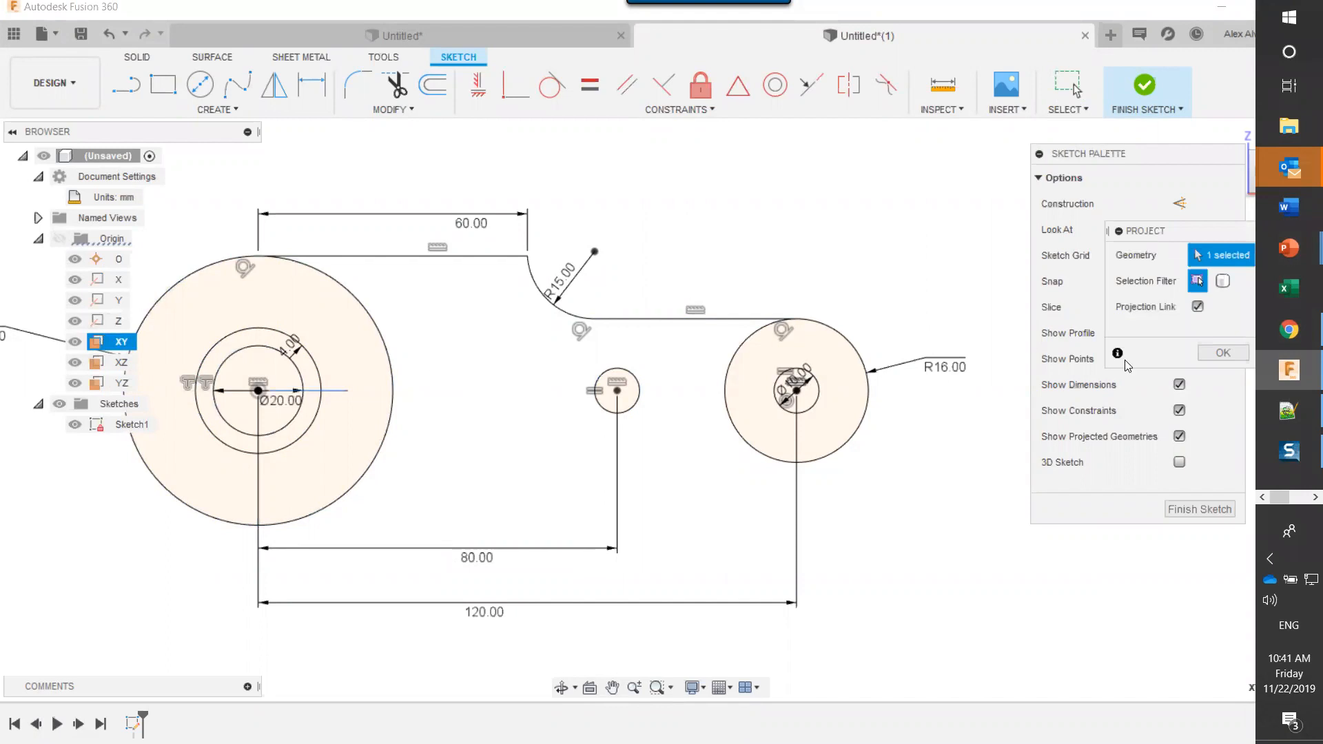
pyautogui.click(1211, 354)
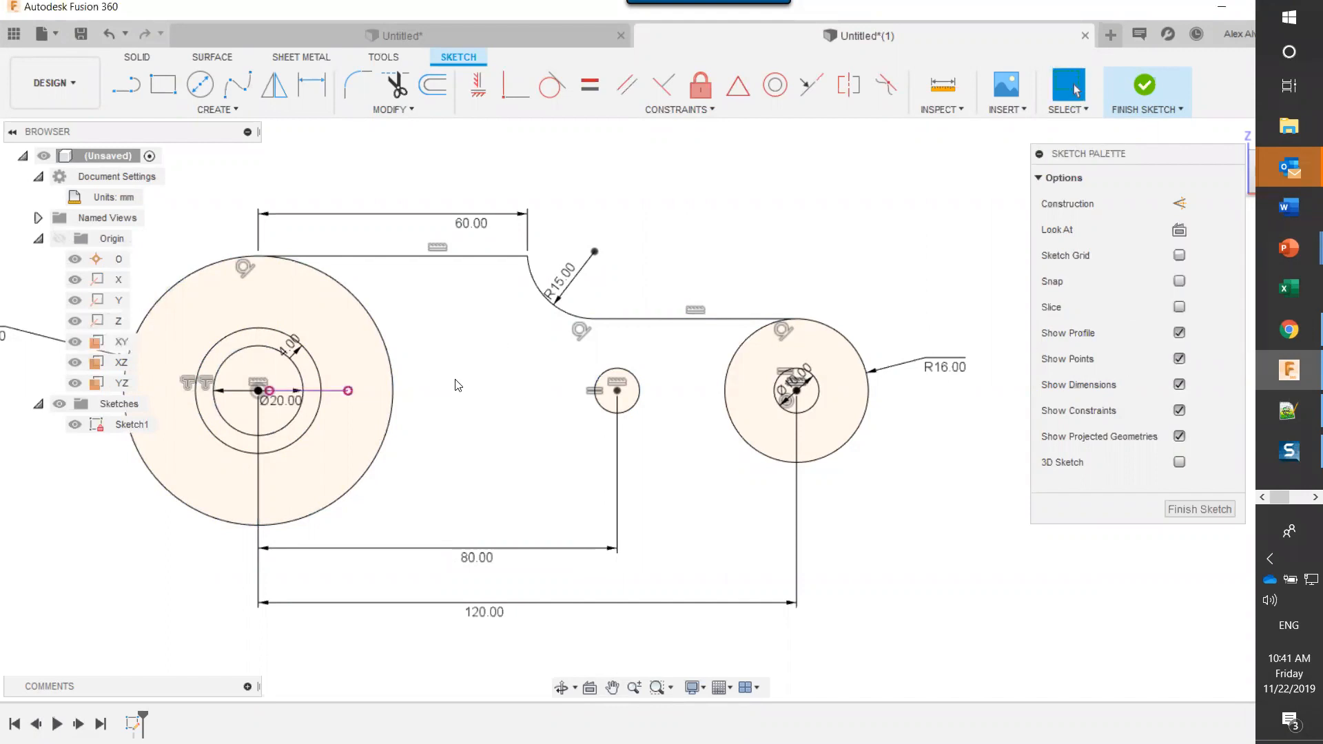
# - Convert the projected horizontal line through the large end's centre to construction geometry
pyautogui.click(349, 413)
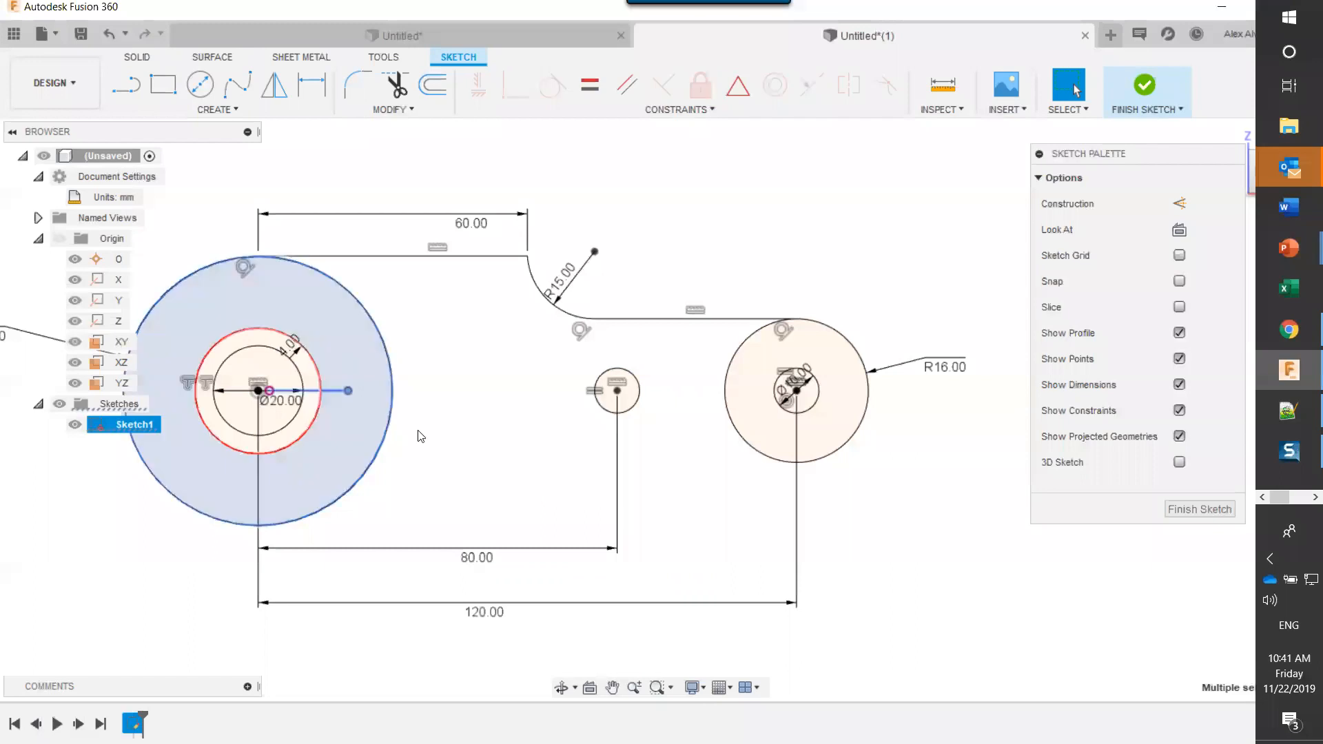
pyautogui.click(1180, 203)
pyautogui.click(629, 194)
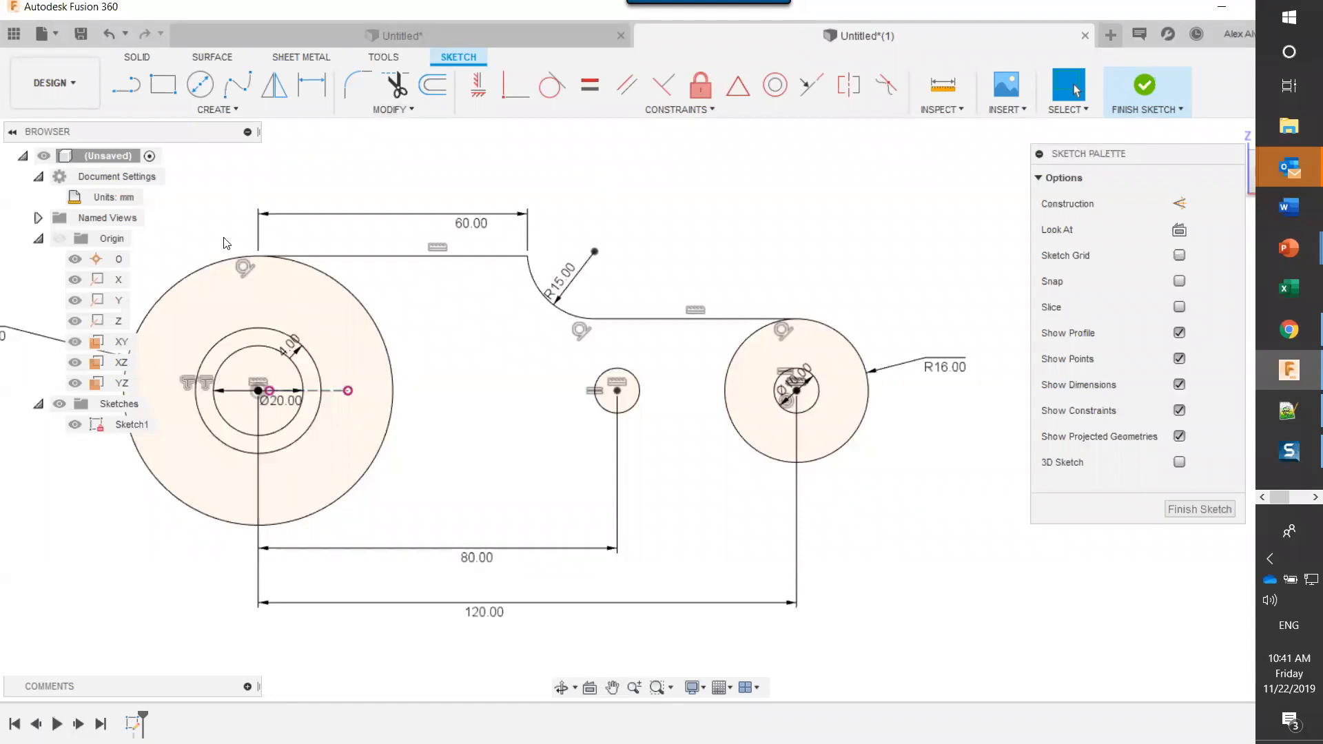
pyautogui.moveTo(233, 172)
pyautogui.mouseDown()
pyautogui.moveTo(790, 302)
pyautogui.moveTo(858, 340)
pyautogui.mouseUp()
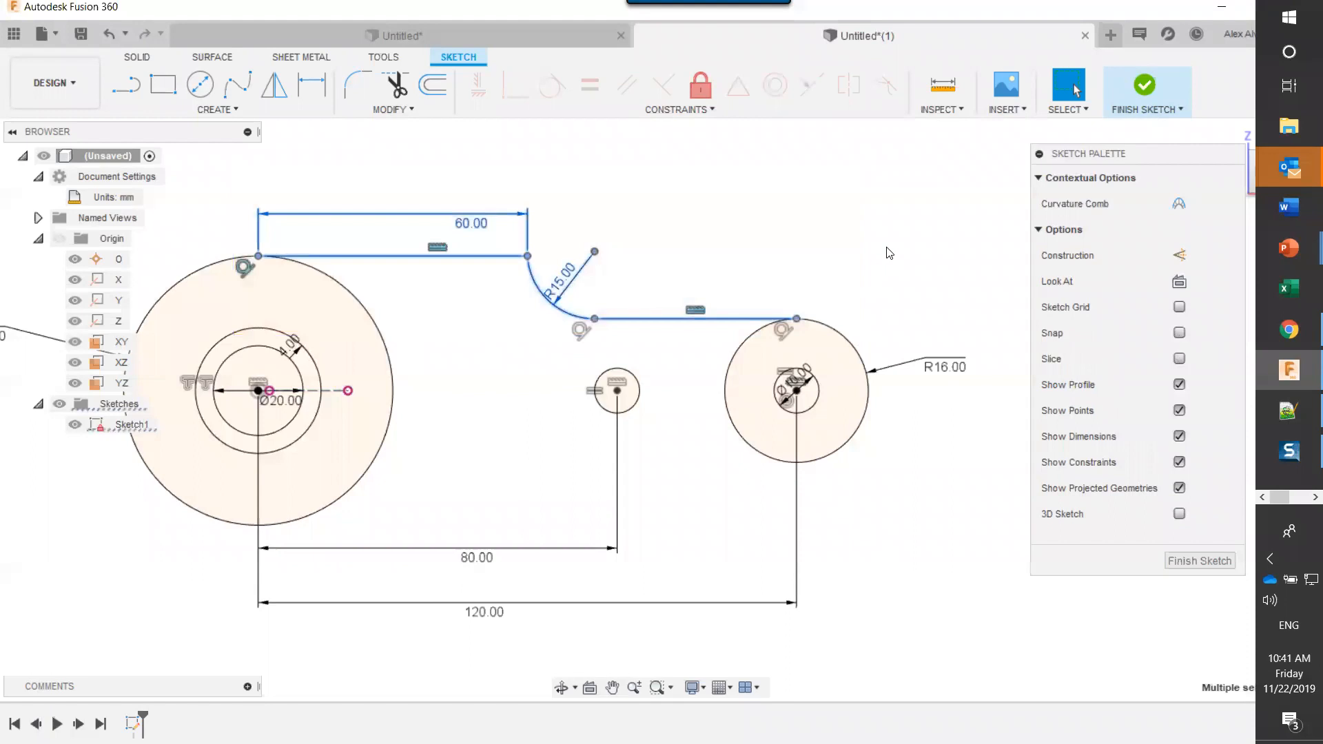
pyautogui.press('Escape')
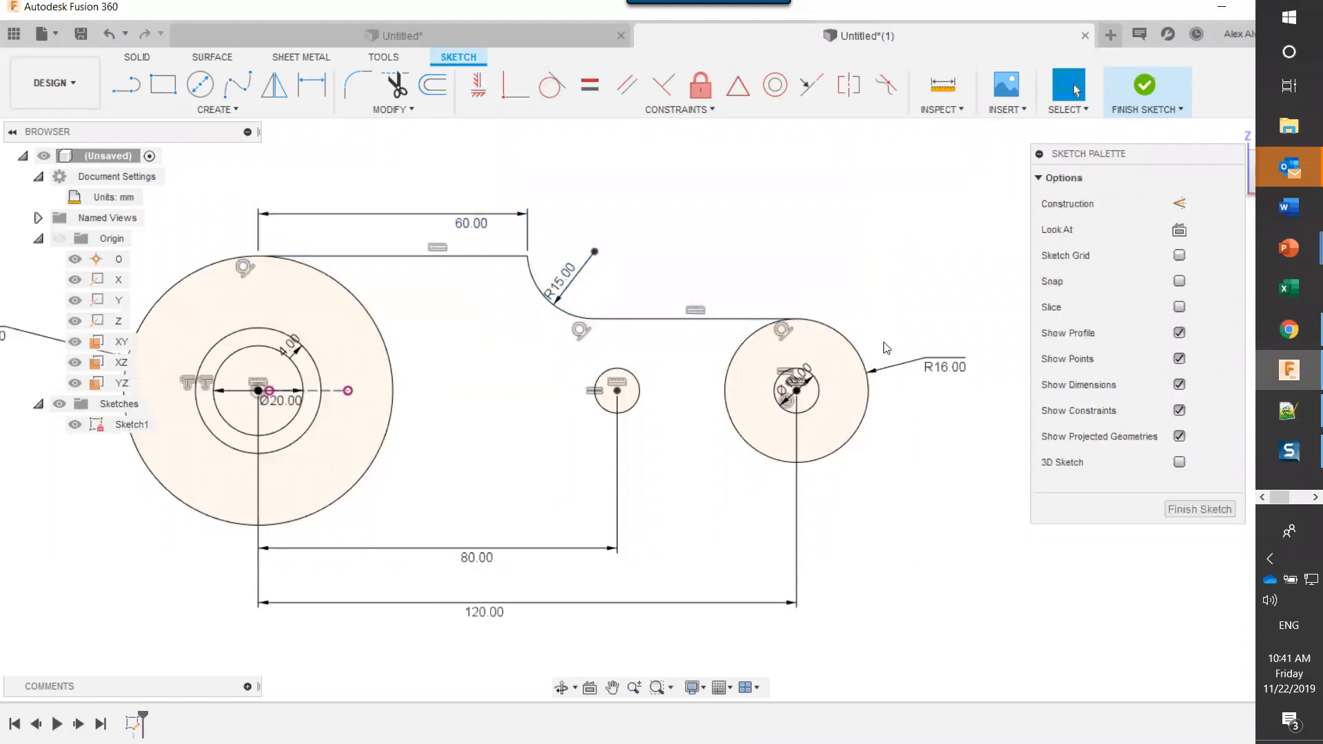
pyautogui.moveTo(887, 334); pyautogui.dragTo(246, 156)
pyautogui.click(269, 161)
pyautogui.moveTo(901, 356)
pyautogui.mouseDown()
pyautogui.moveTo(768, 271)
pyautogui.moveTo(393, 156)
pyautogui.moveTo(241, 149)
pyautogui.mouseUp()
pyautogui.click(904, 350)
pyautogui.moveTo(894, 350)
pyautogui.mouseDown()
pyautogui.moveTo(405, 186)
pyautogui.moveTo(255, 158)
pyautogui.mouseUp()
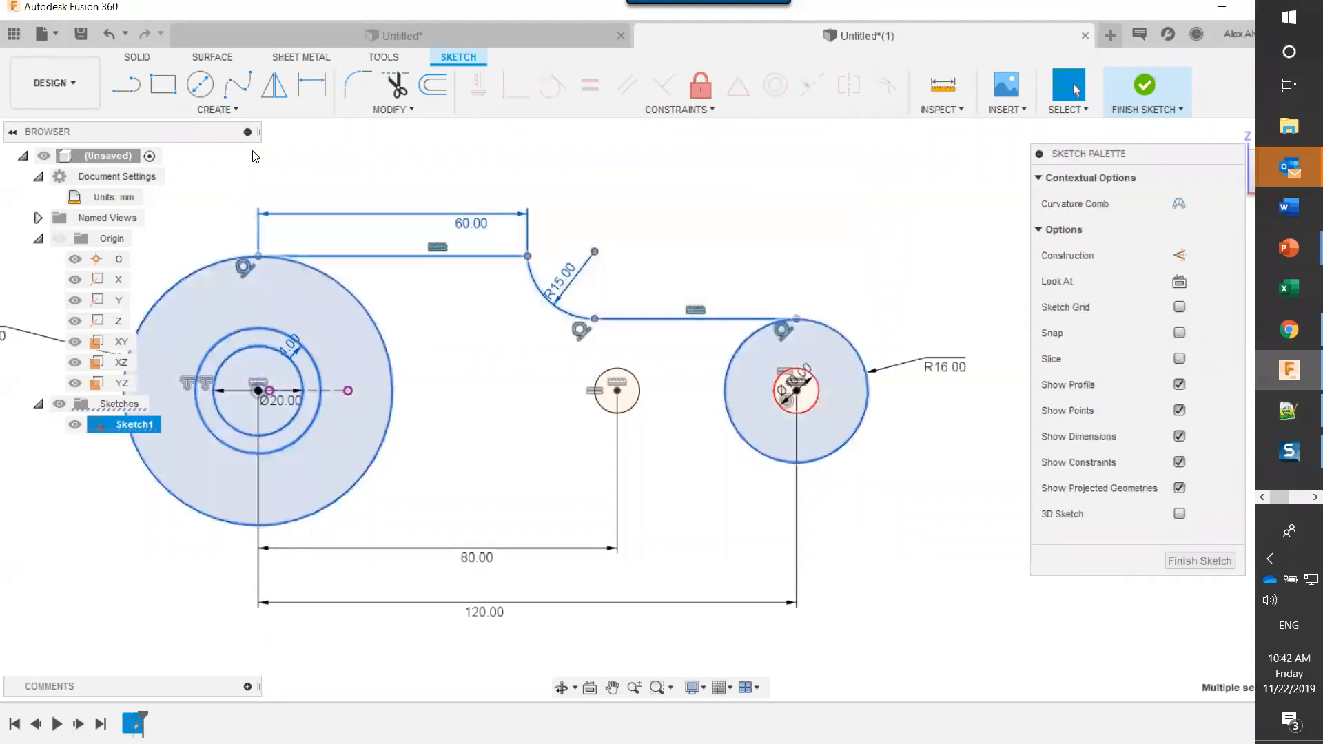
pyautogui.click(259, 176)
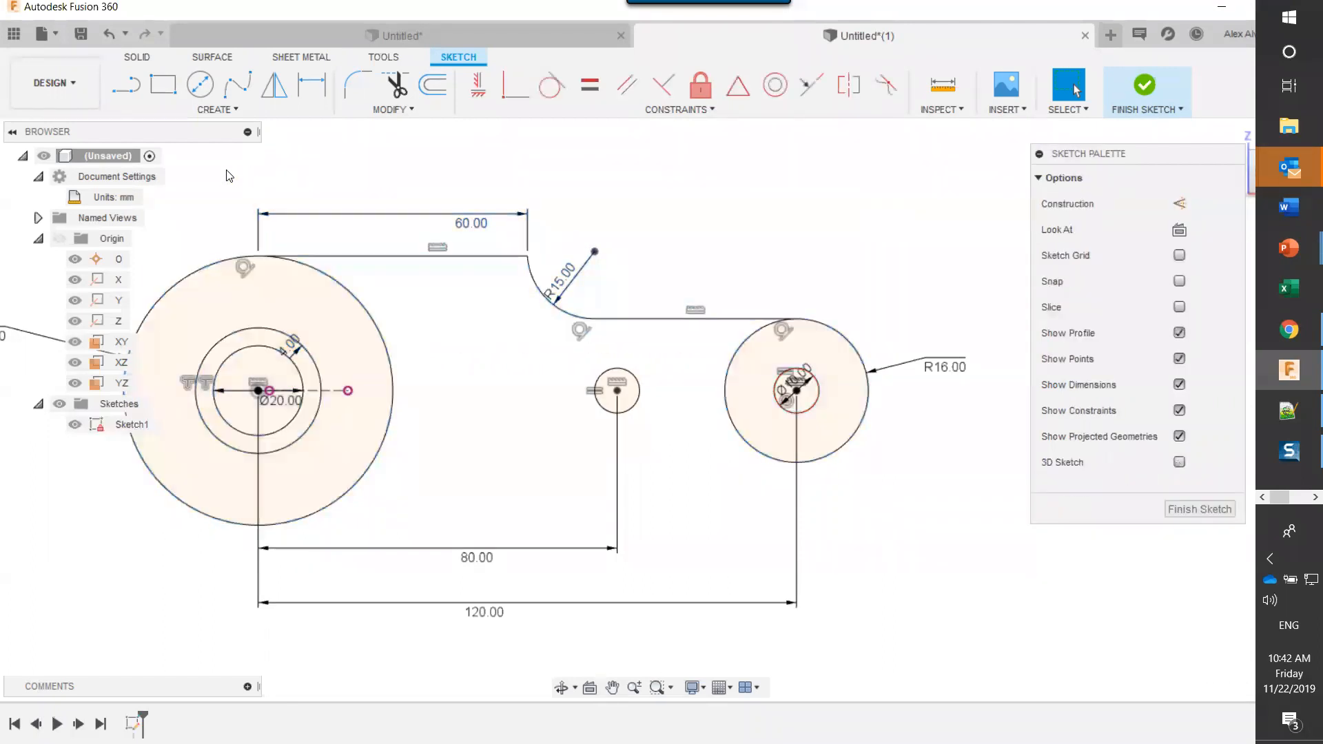
# - Mirror the two upper tangent lines and their R15 connecting arc about the projected horizontal construction line
pyautogui.moveTo(226, 162)
pyautogui.mouseDown()
pyautogui.moveTo(347, 221)
pyautogui.moveTo(845, 371)
pyautogui.moveTo(840, 351)
pyautogui.mouseUp()
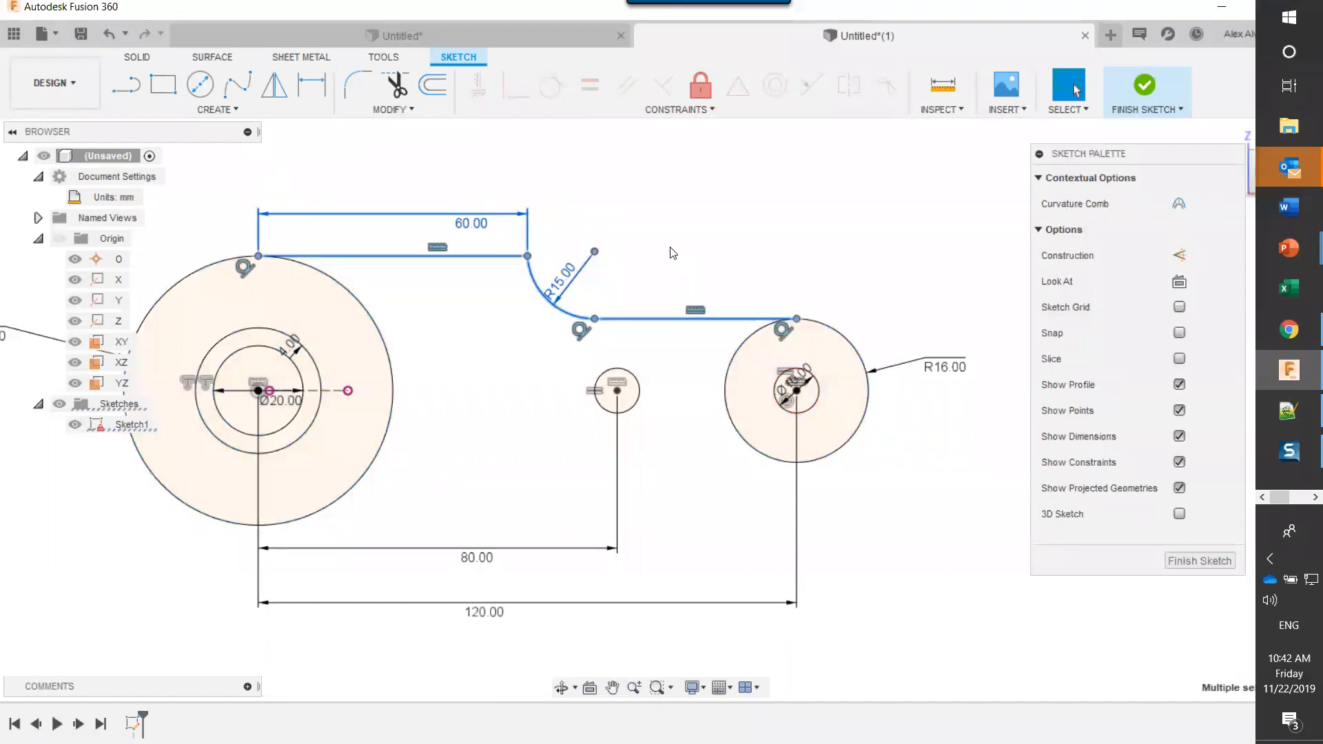
pyautogui.write('s')
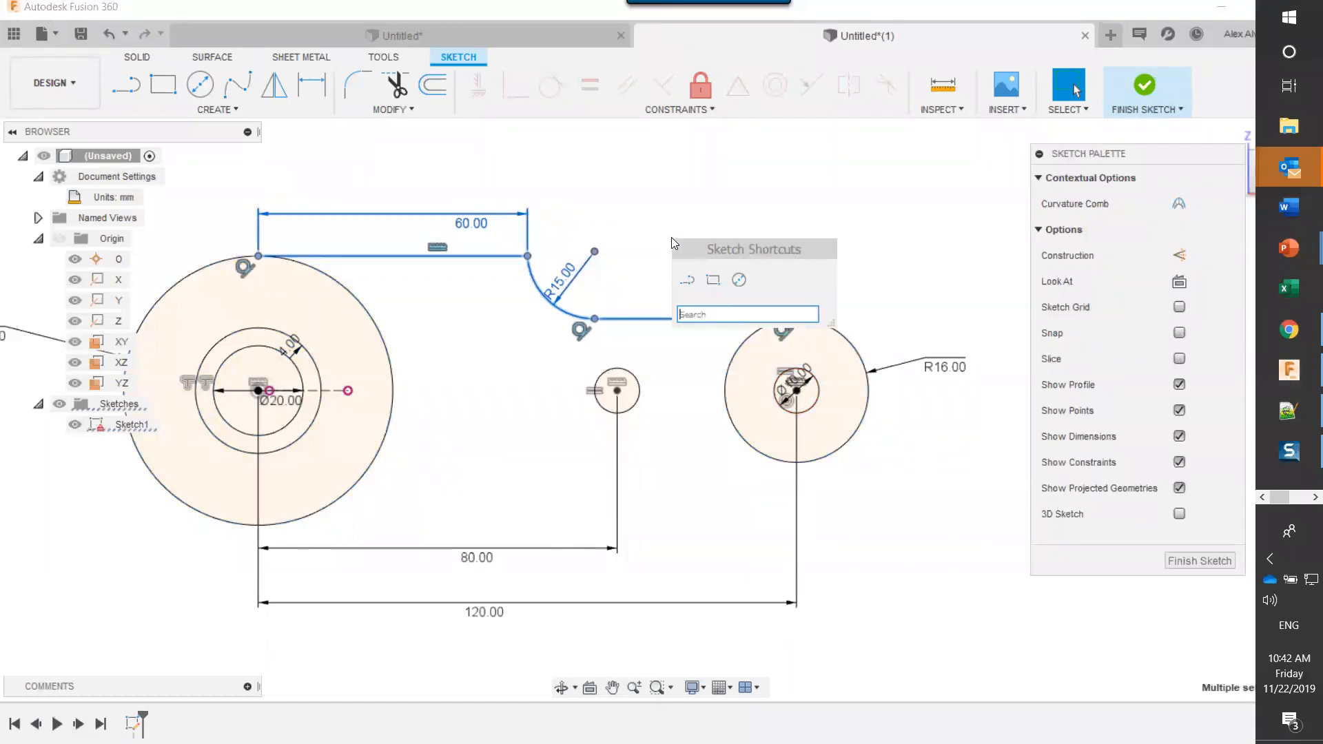
pyautogui.write('mir')
pyautogui.press('Return')
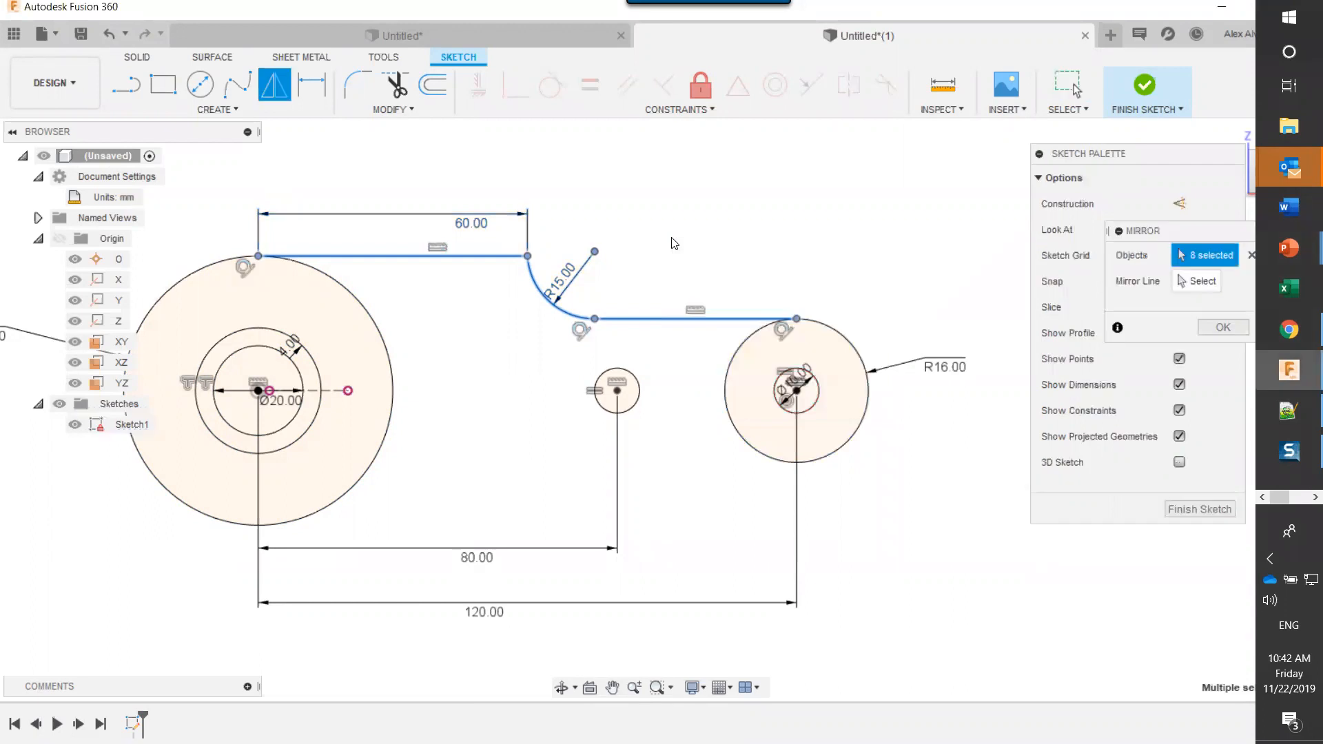
pyautogui.click(1202, 281)
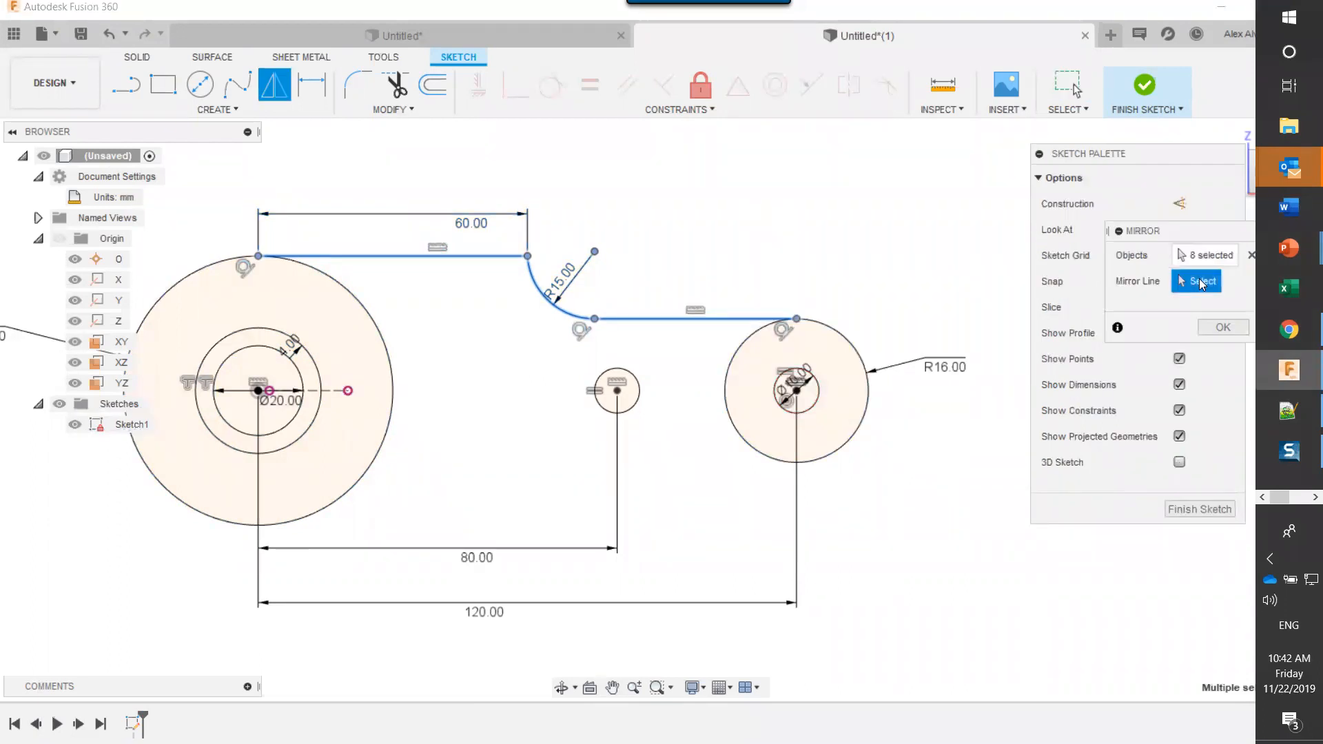
pyautogui.click(319, 391)
pyautogui.click(1242, 331)
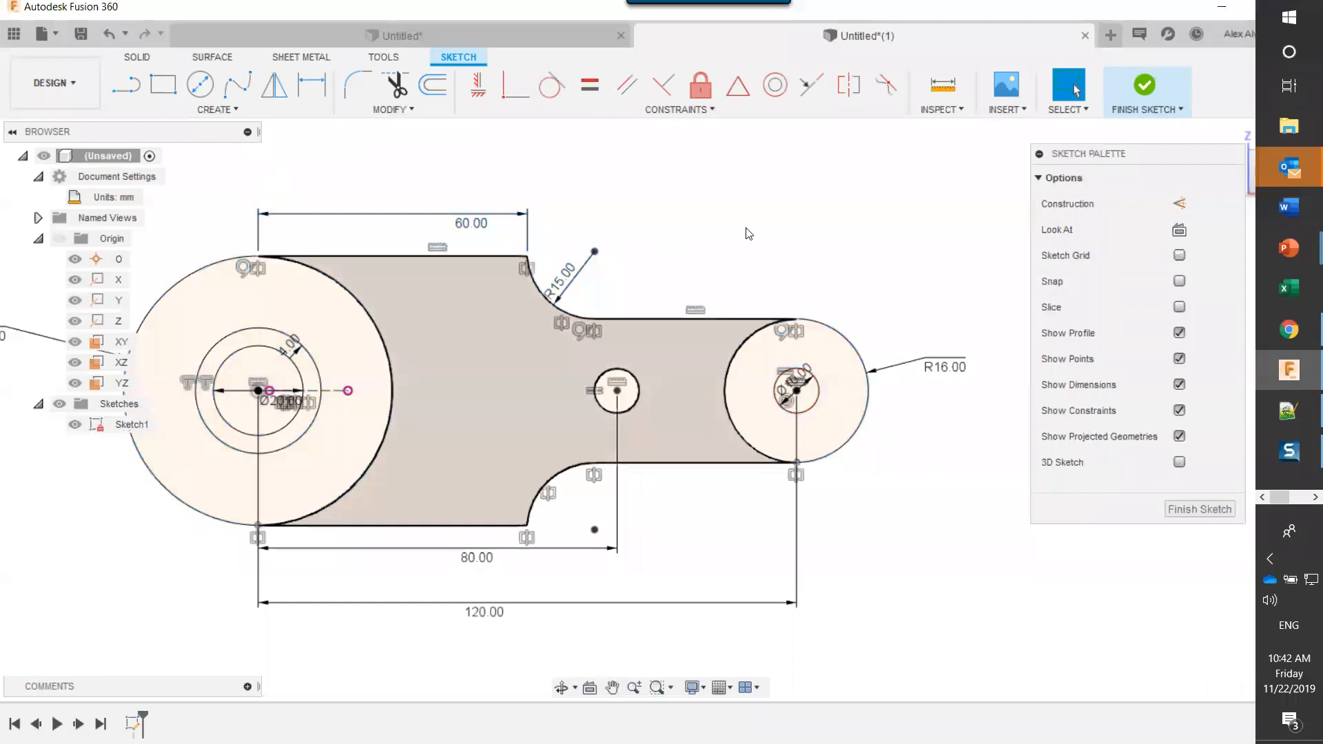
# - Trim the inner arcs of the small and large outer end circles to leave one continuous plate outline
pyautogui.press('t')
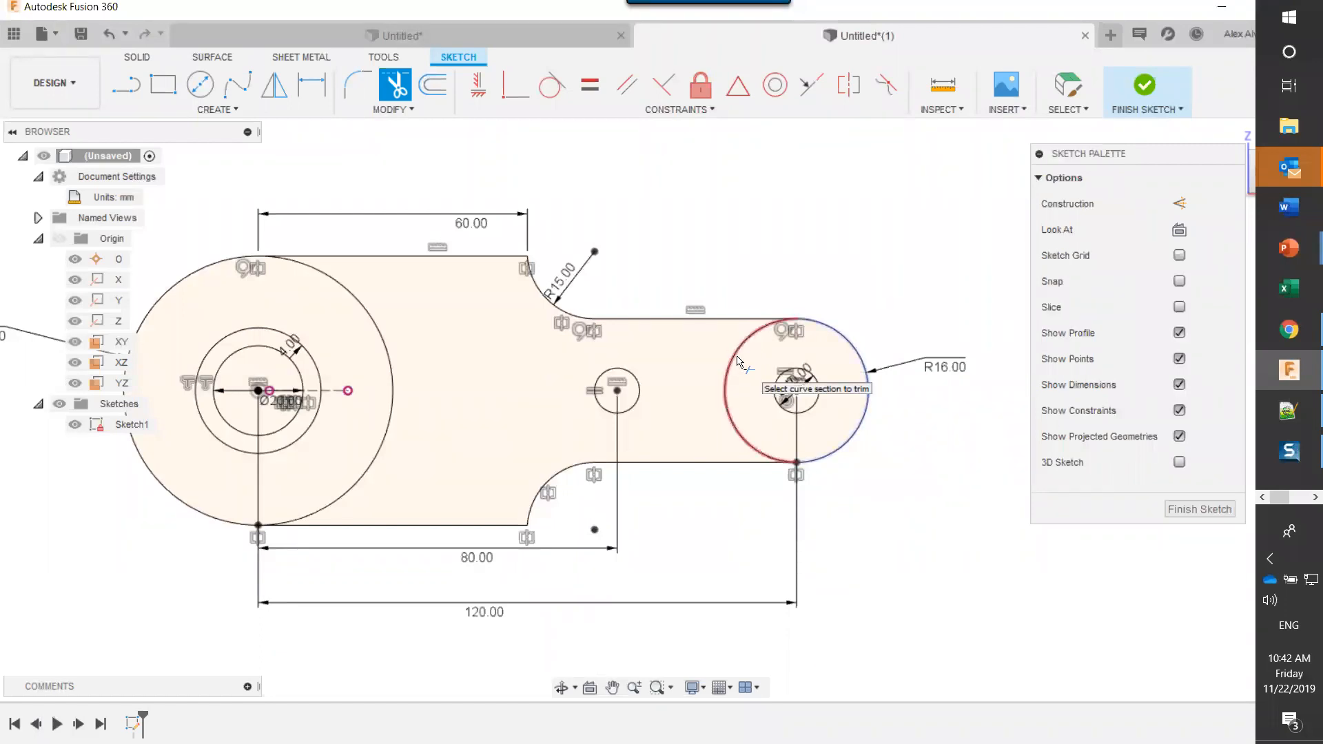
pyautogui.click(748, 349)
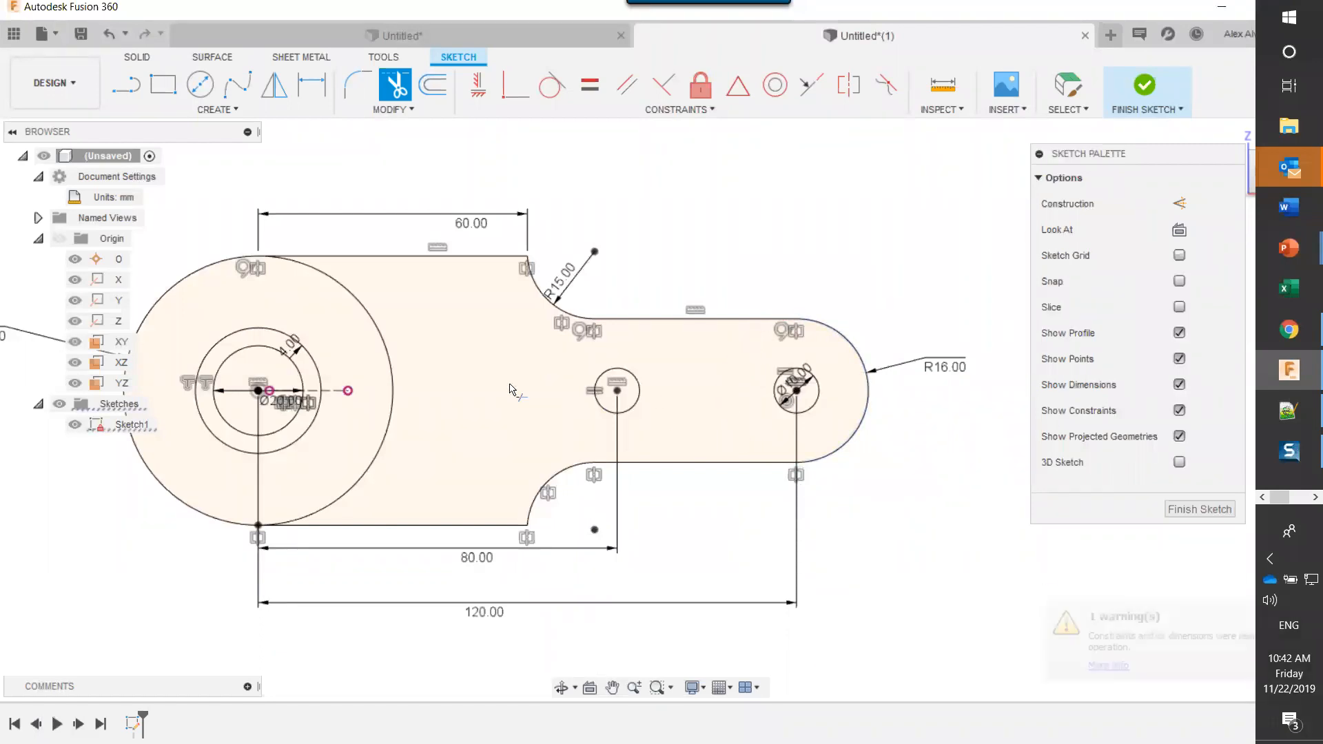
pyautogui.click(394, 376)
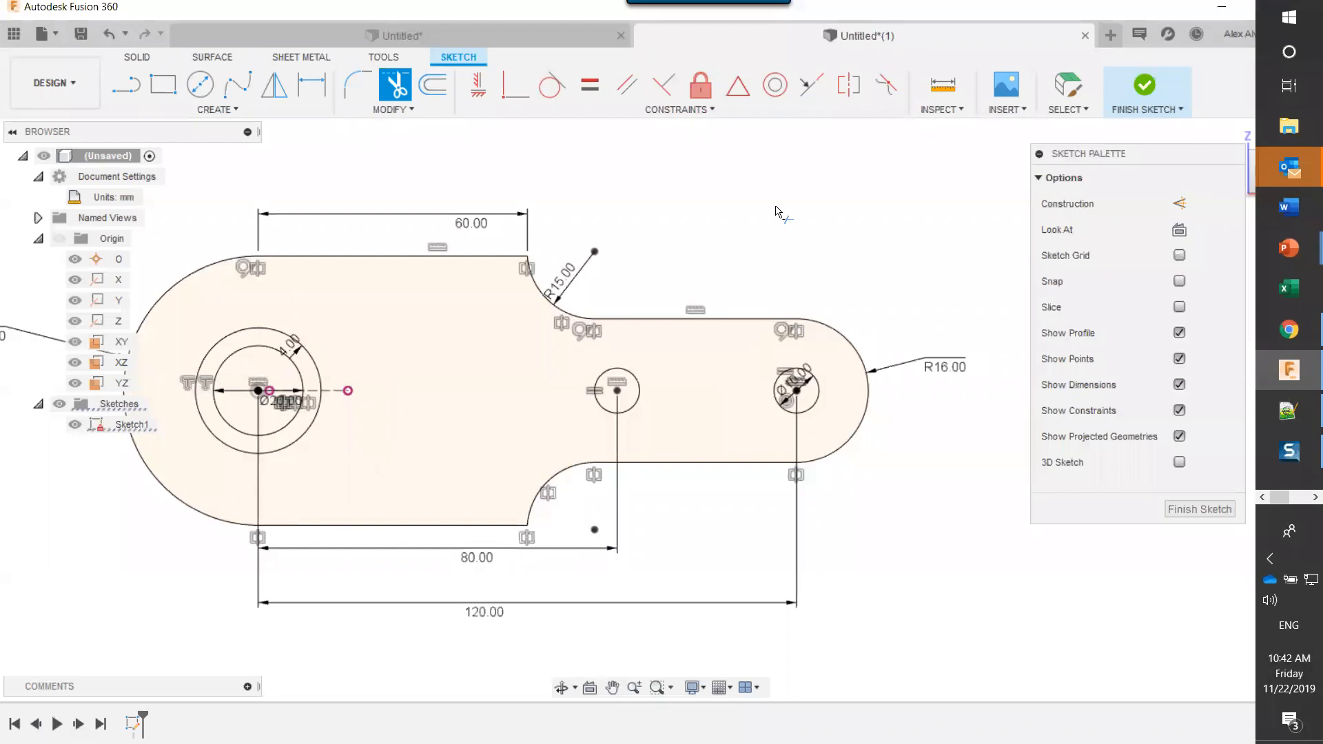
pyautogui.press('Escape')
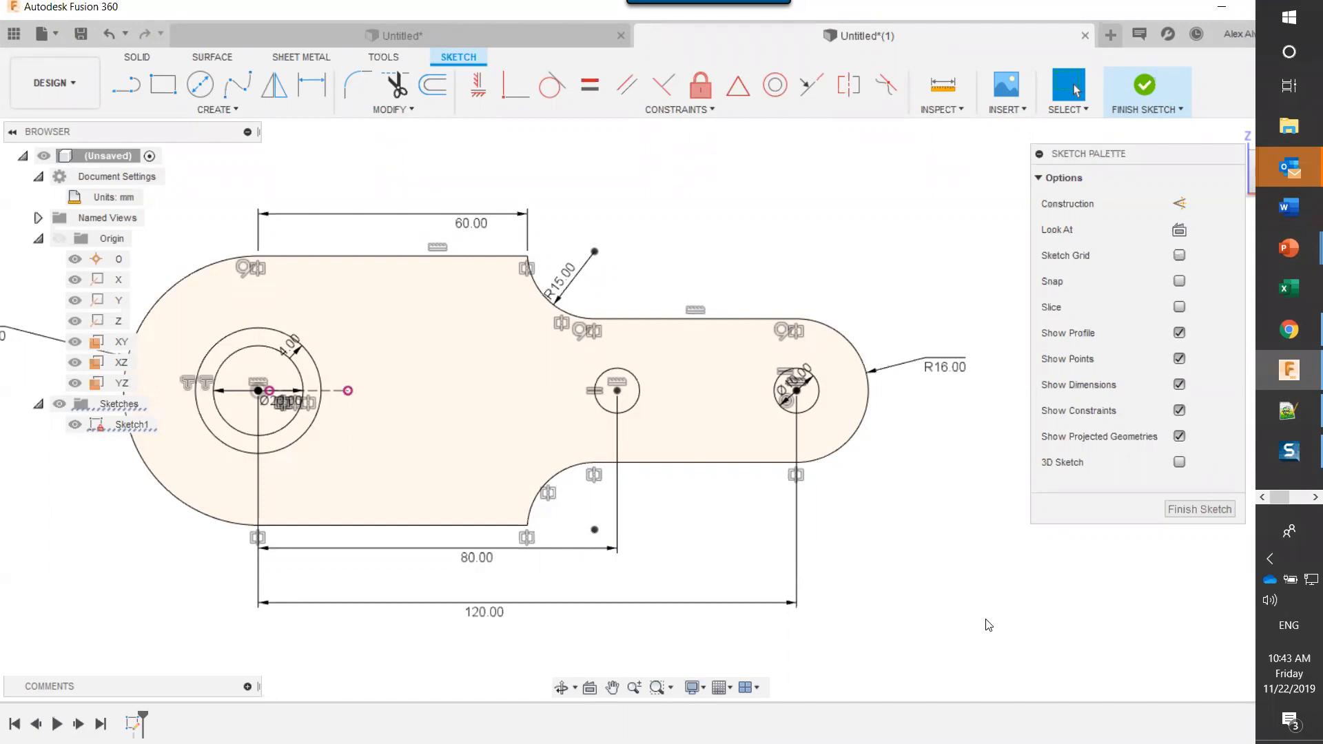
# - Collapse the Sketch Palette to clear the view of the finished plate sketch
pyautogui.moveTo(757, 219); pyautogui.dragTo(818, 223, button='middle')
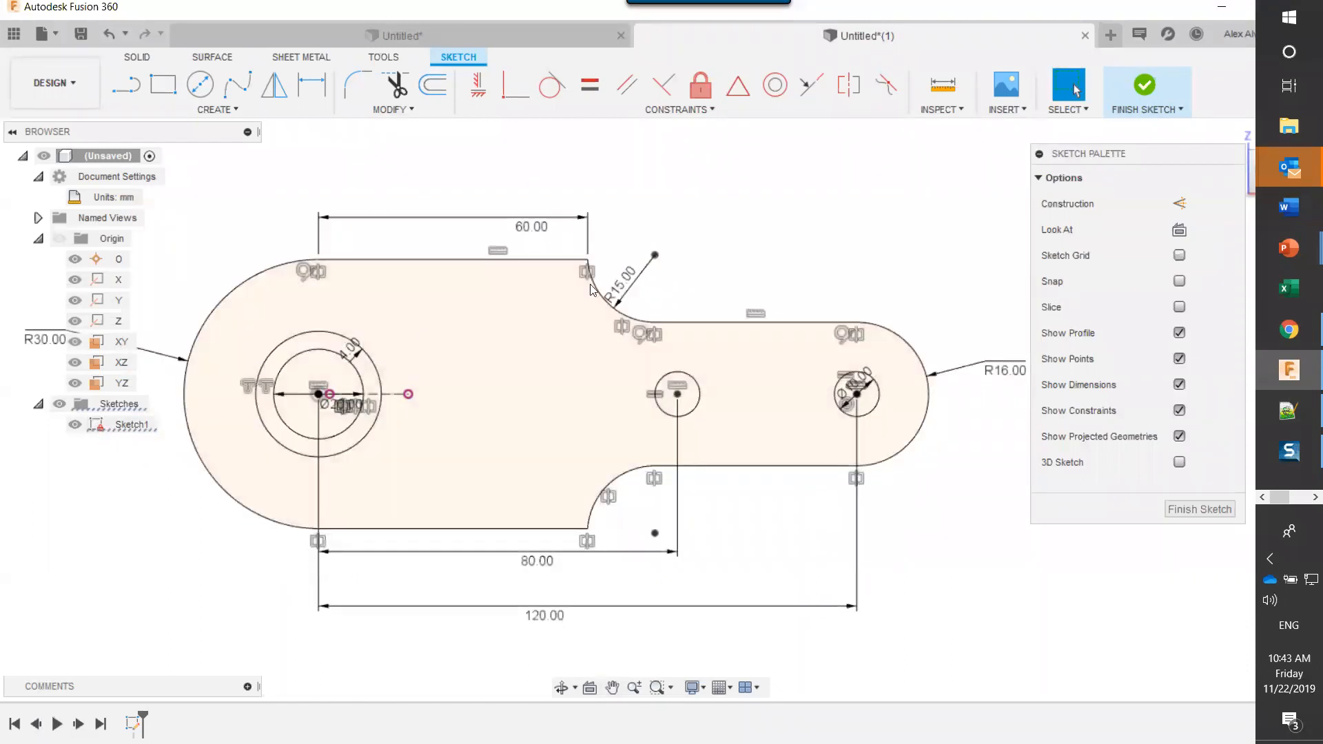
pyautogui.moveTo(750, 196)
pyautogui.mouseDown(button='middle')
pyautogui.moveTo(806, 189)
pyautogui.moveTo(795, 181)
pyautogui.mouseUp(button='middle')
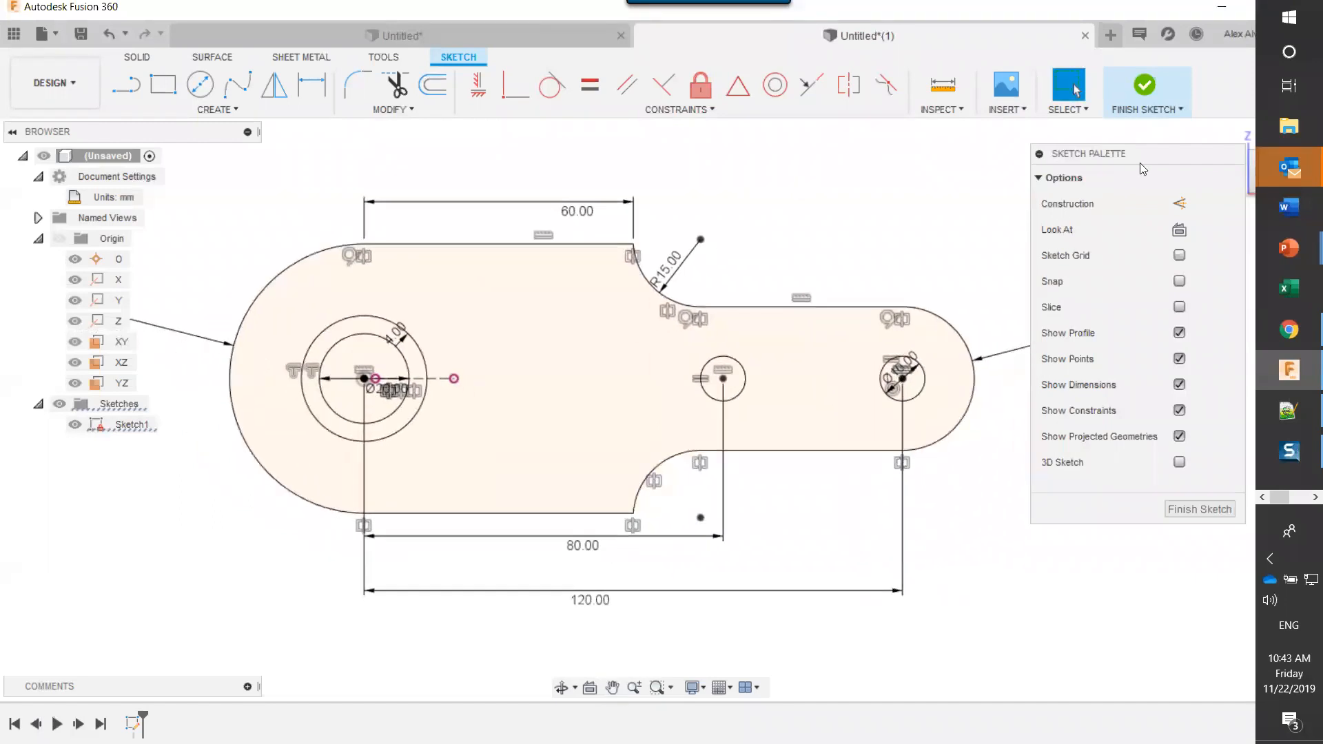
pyautogui.click(1039, 153)
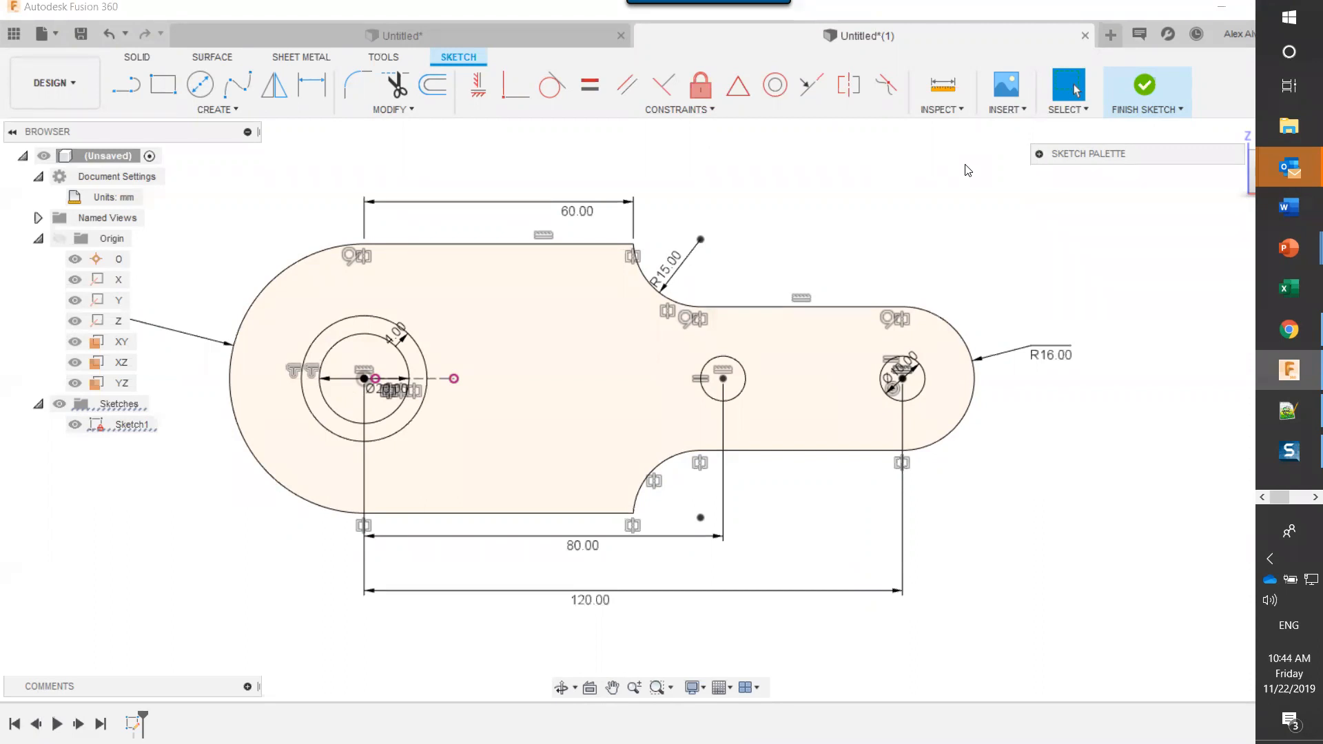
# - Switch to the Sketch Constraints PowerPoint slide show and advance it to the closing slide
pyautogui.hotkey('alt', 'Tab')
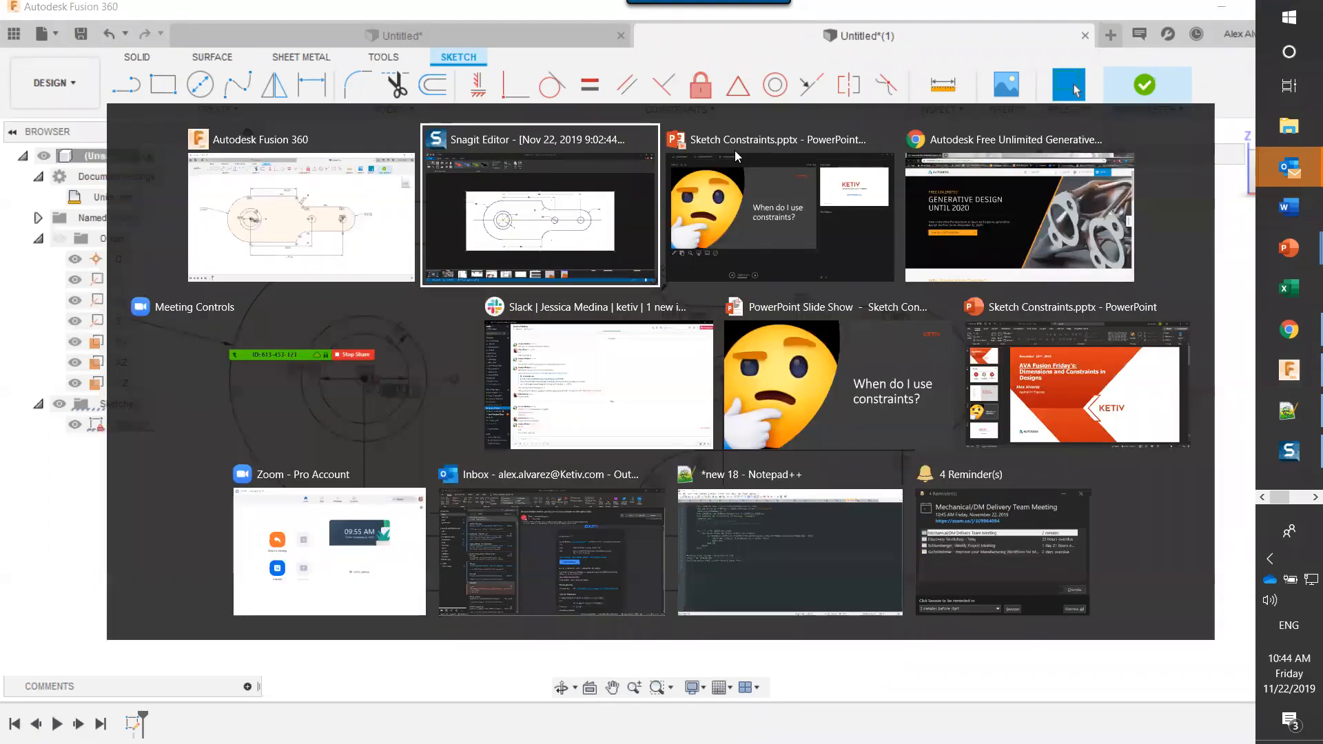
pyautogui.click(735, 150)
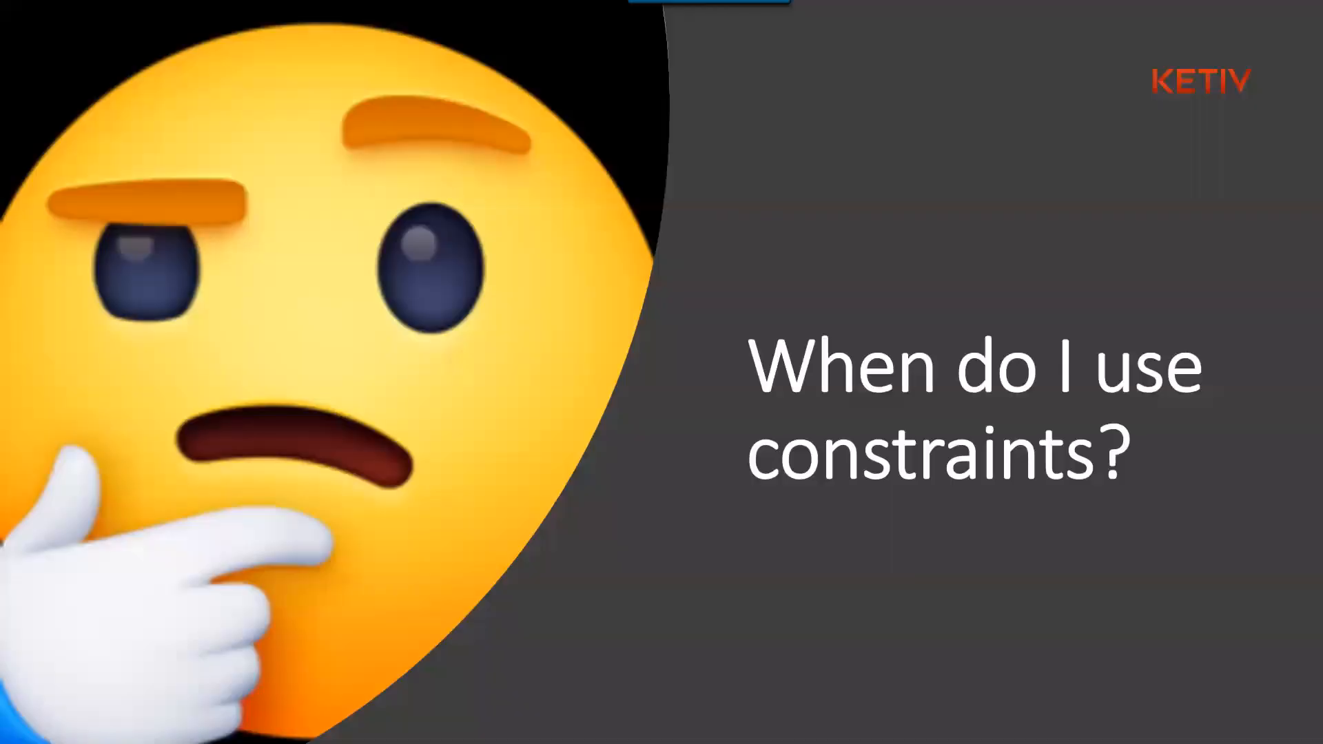
pyautogui.press('Right')
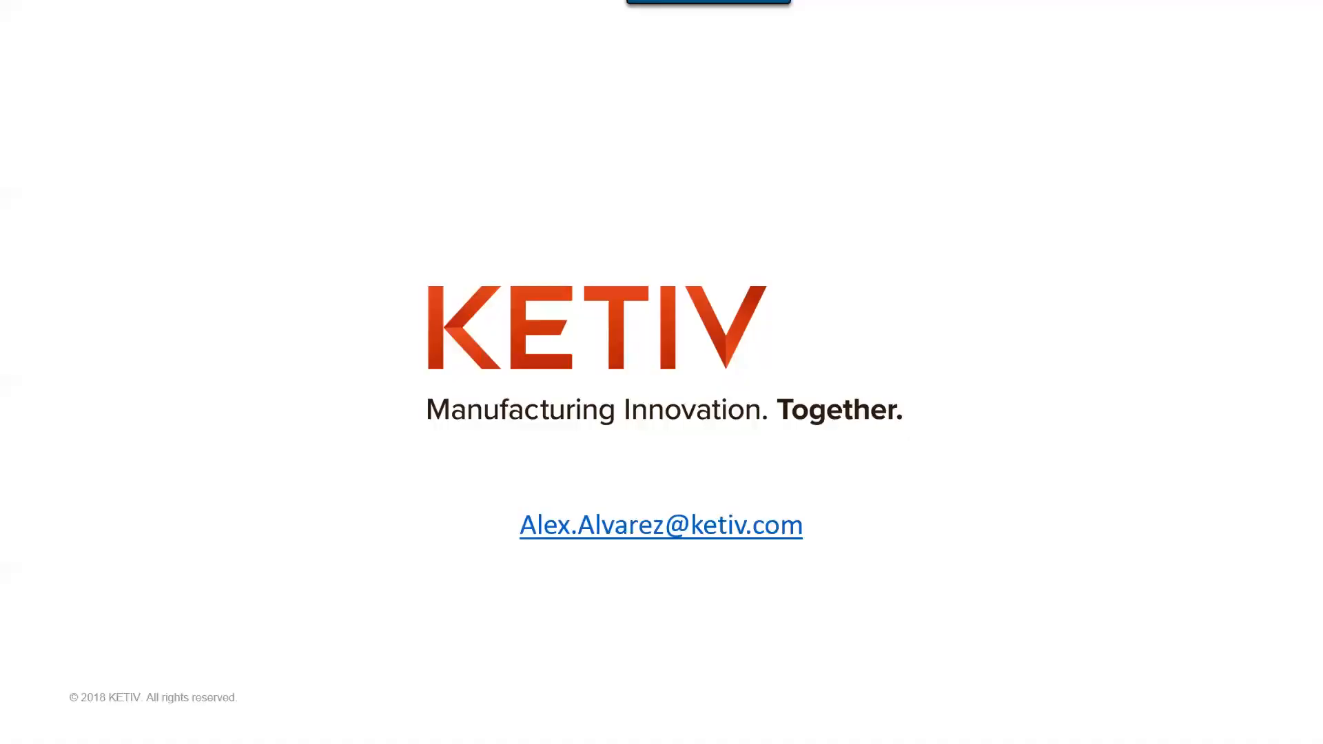